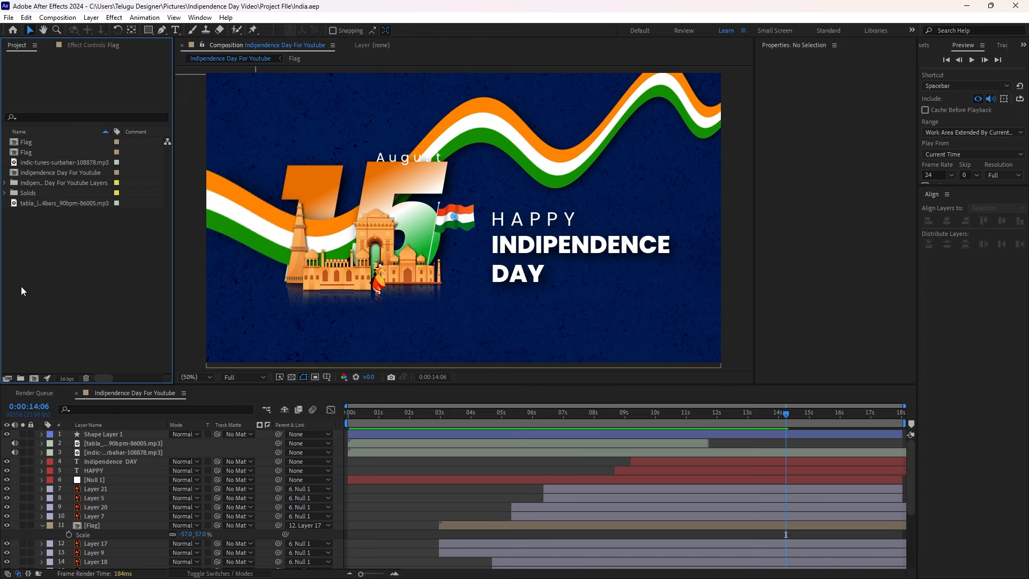
# Move all existing project items into a folder named Past 1
pyautogui.moveTo(89, 256); pyautogui.dragTo(21, 127)
pyautogui.moveTo(35, 182); pyautogui.dragTo(21, 378)
pyautogui.doubleClick(47, 198)
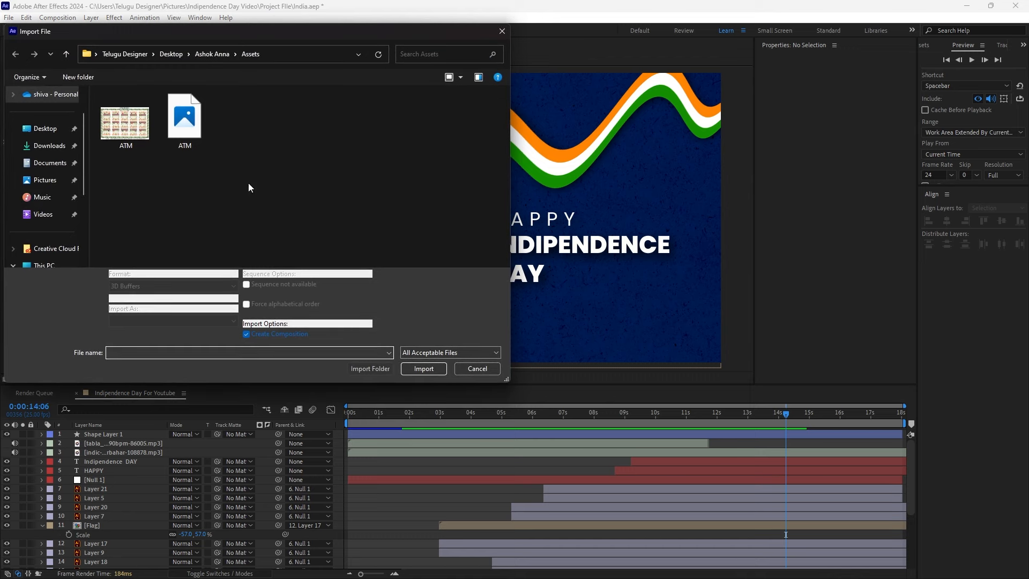
pyautogui.click(465, 367)
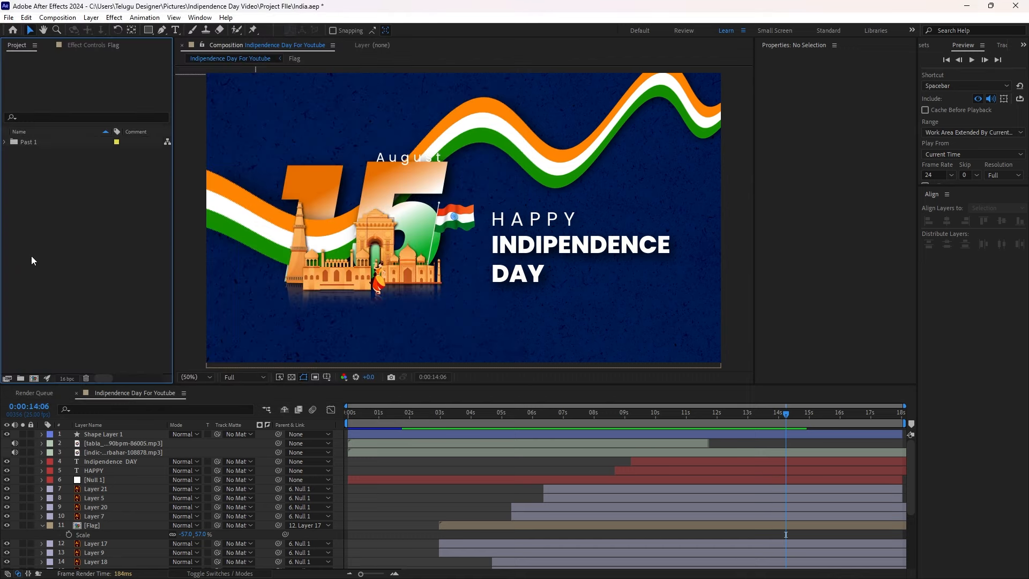
pyautogui.click(6, 142)
# Import the Illustrator file Indipendence Day For Youtube from the Assets folder as Composition - Retain Layer Sizes
pyautogui.doubleClick(91, 313)
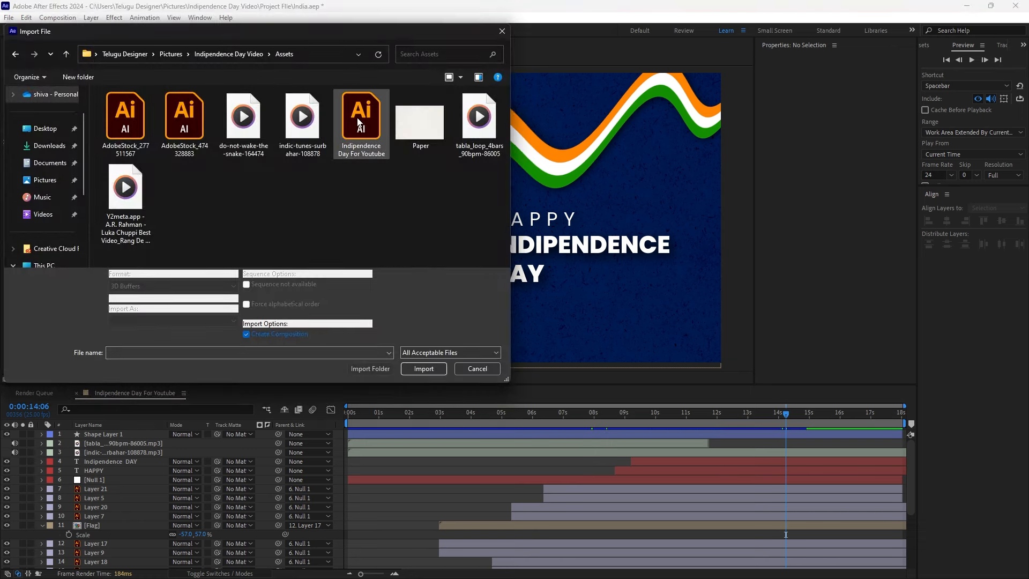
pyautogui.click(358, 120)
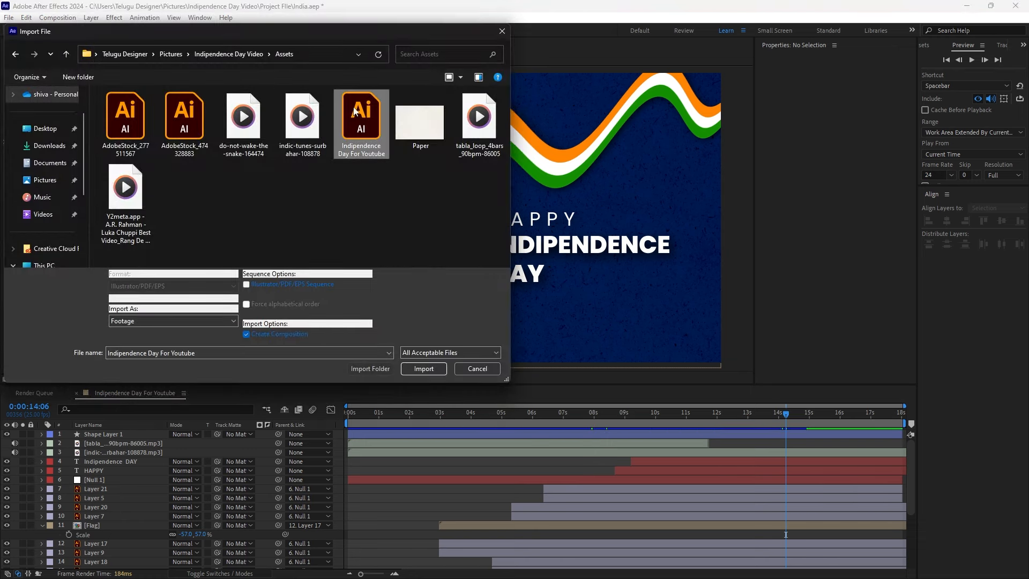
pyautogui.click(149, 321)
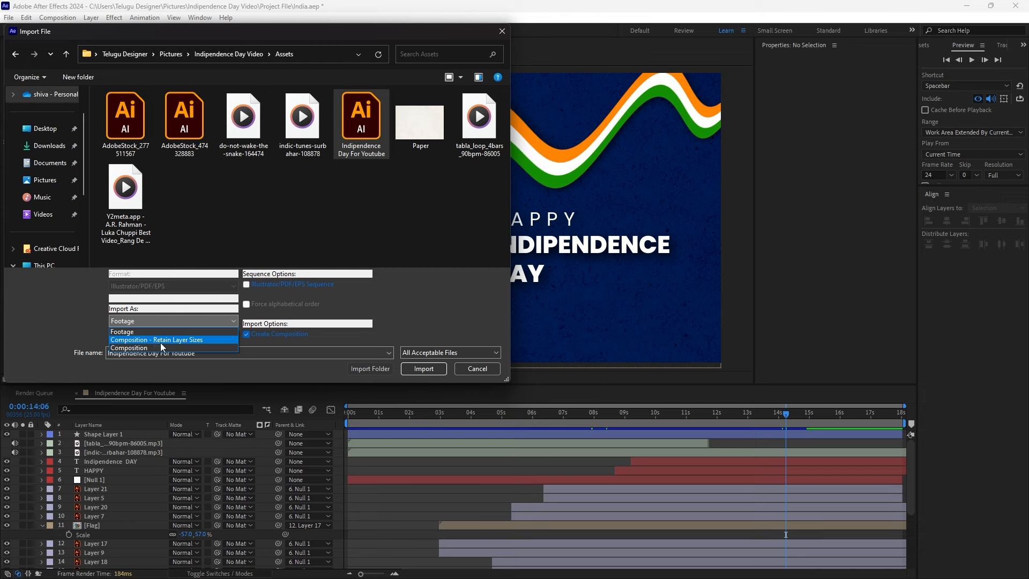
pyautogui.click(160, 342)
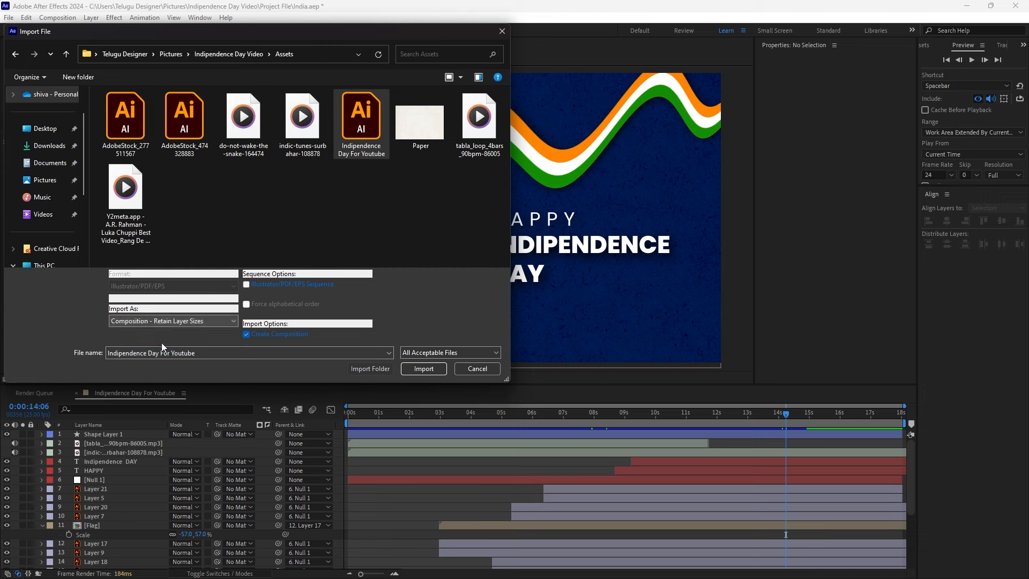
pyautogui.click(422, 368)
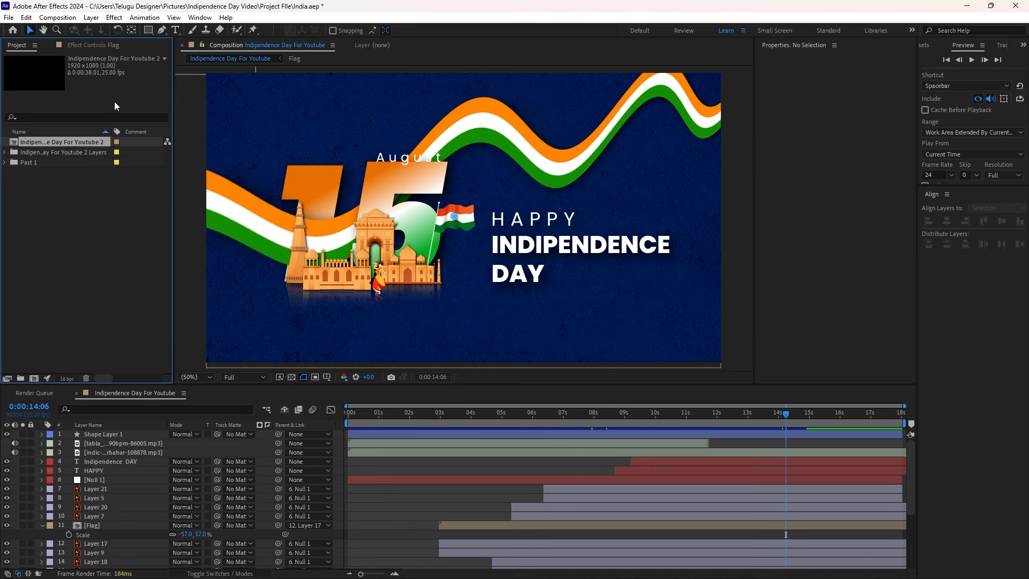
# Open the imported Indipendence Day For Youtube 2 composition and turn on continuous rasterization for all its layers
pyautogui.doubleClick(69, 140)
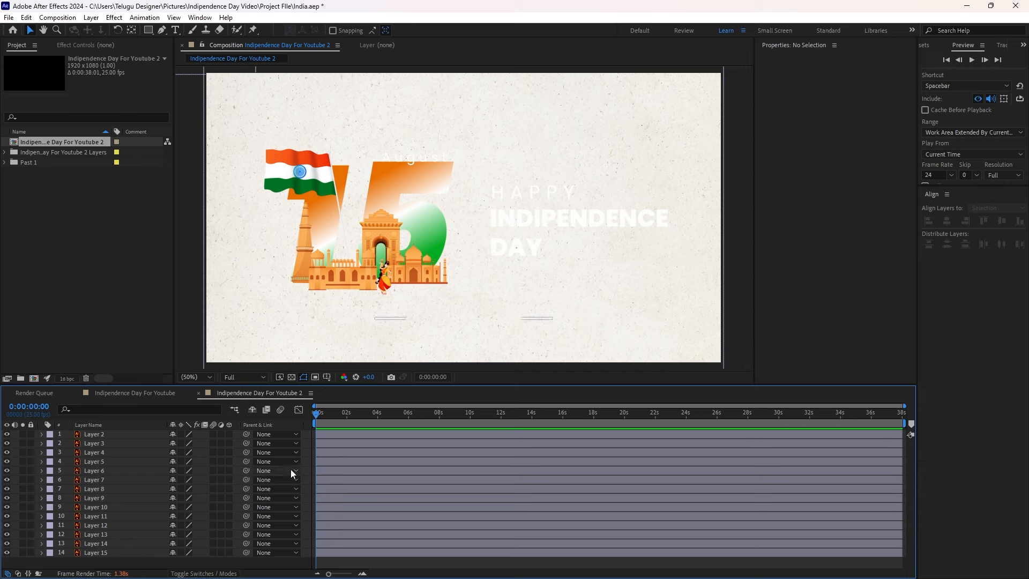
pyautogui.click(616, 123)
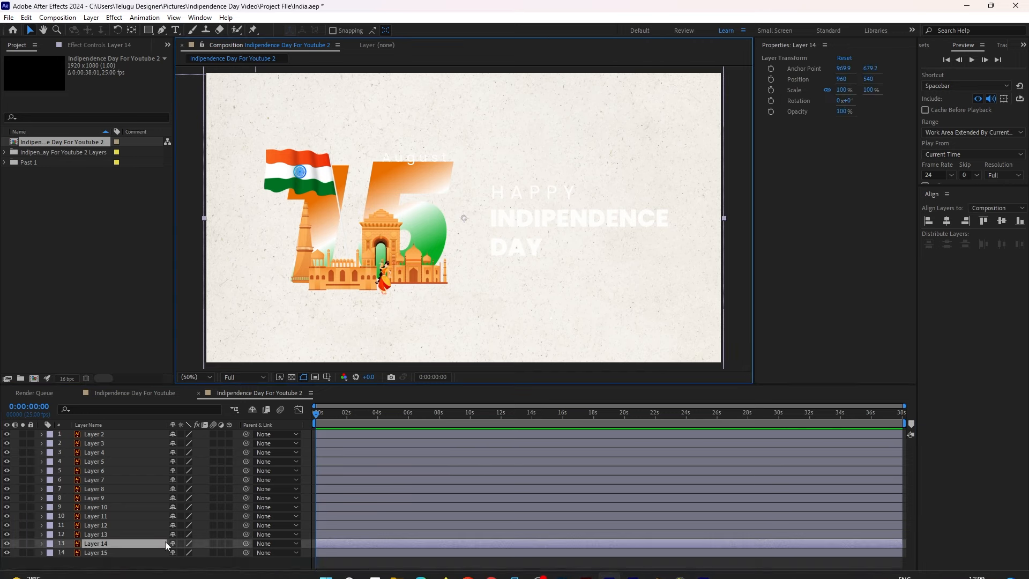
pyautogui.hotkey('ctrl', 'a')
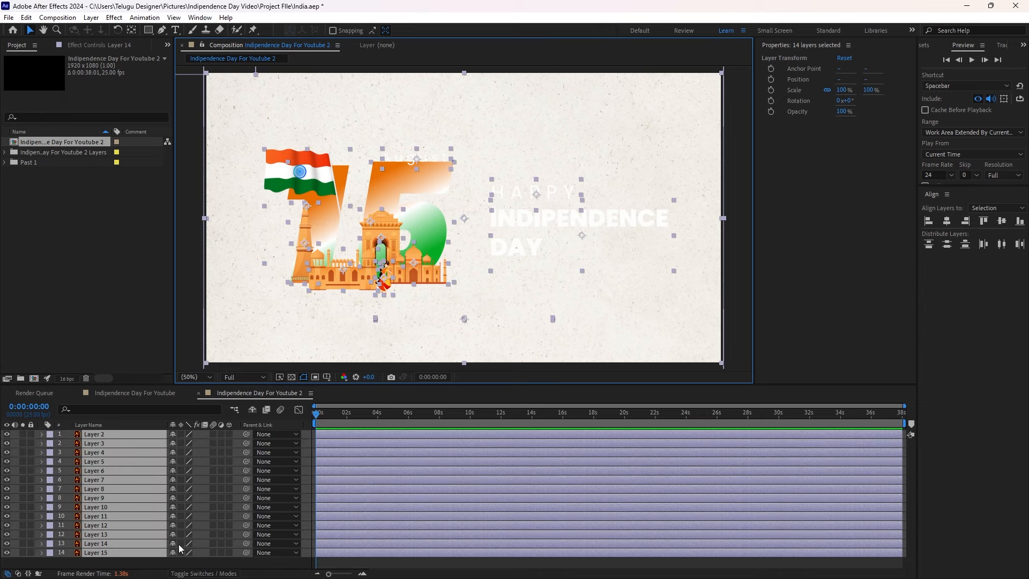
pyautogui.click(181, 545)
pyautogui.hotkey('ctrl', 'shift', 'a')
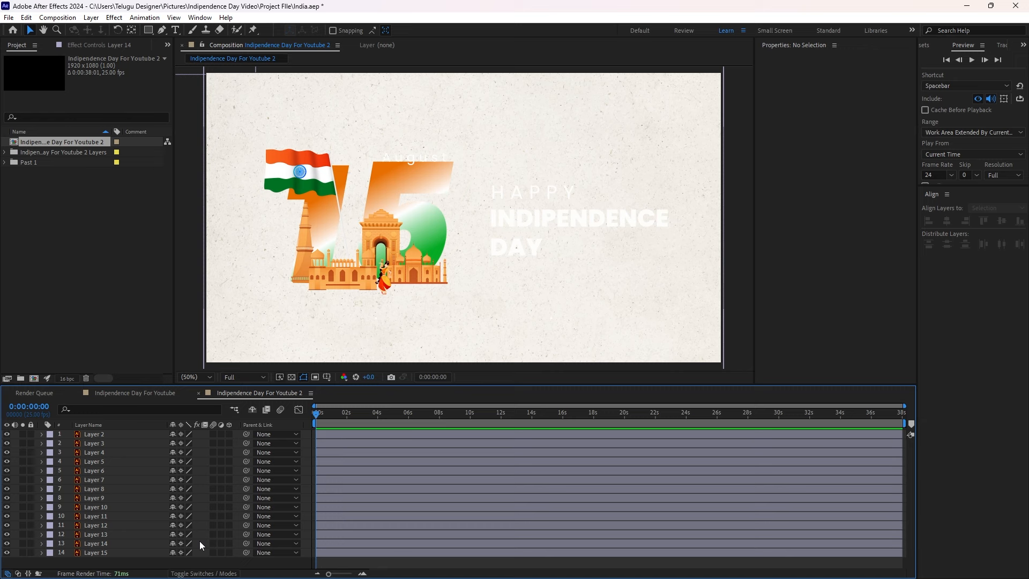
# Show the blending mode options for the layers and set the paper texture, Layer 14, to Multiply
pyautogui.click(110, 545)
pyautogui.click(99, 554)
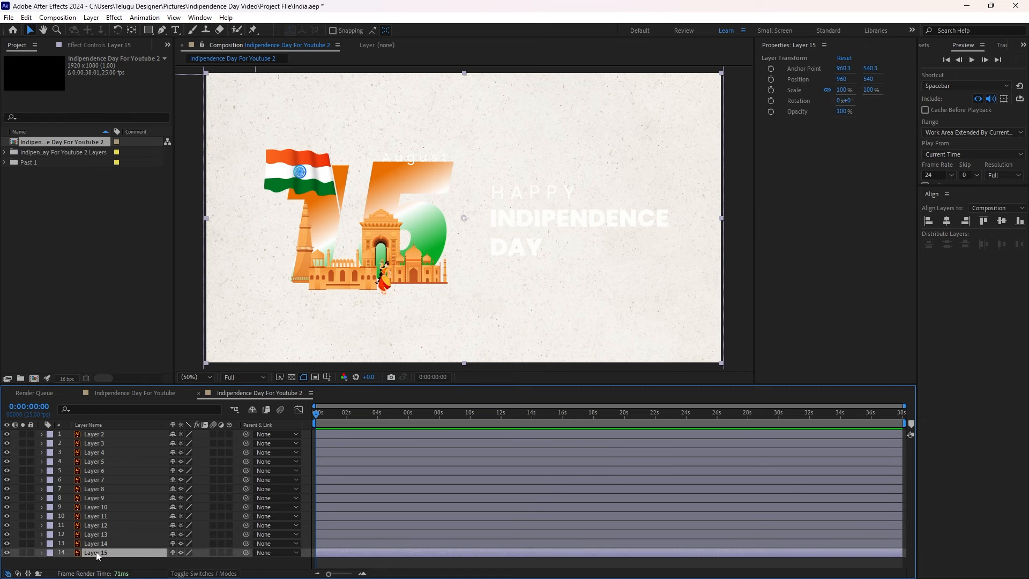
pyautogui.click(97, 545)
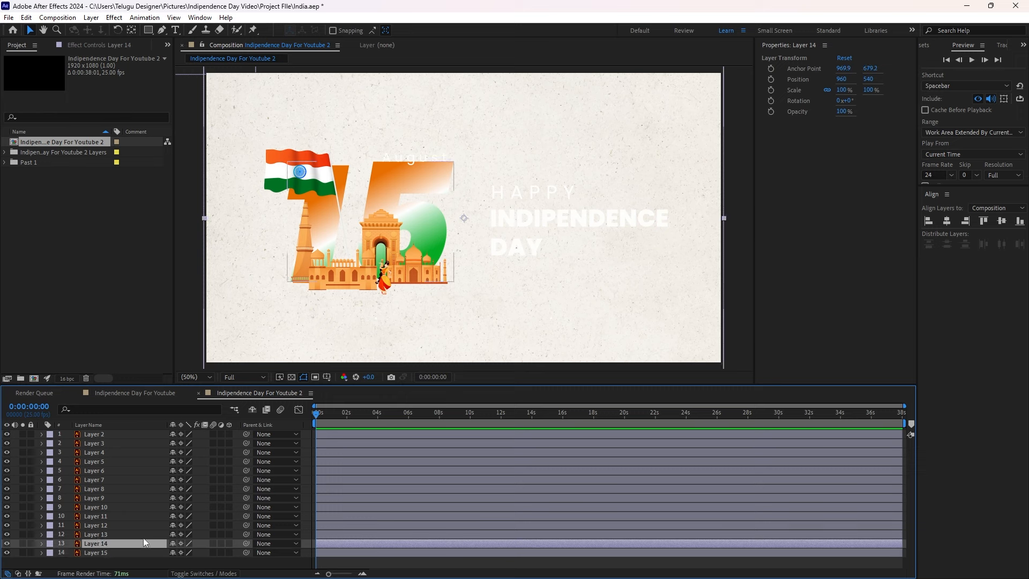
pyautogui.press('F4')
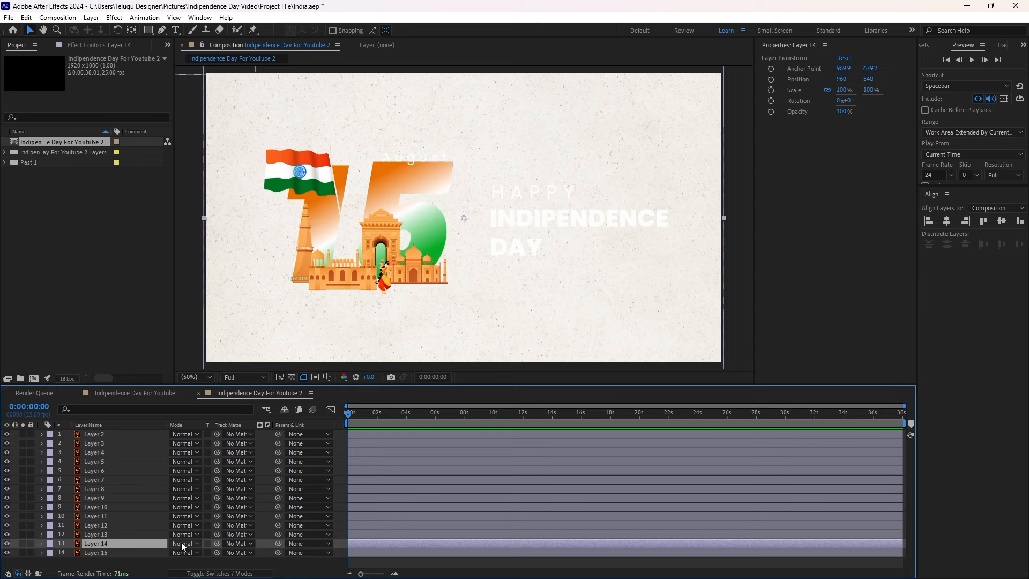
pyautogui.click(182, 543)
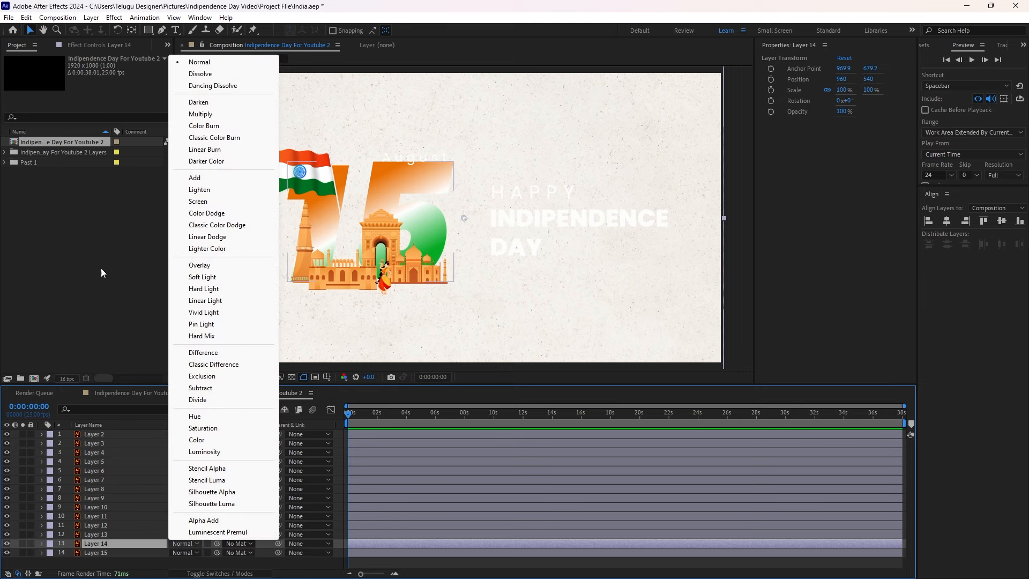
pyautogui.click(198, 115)
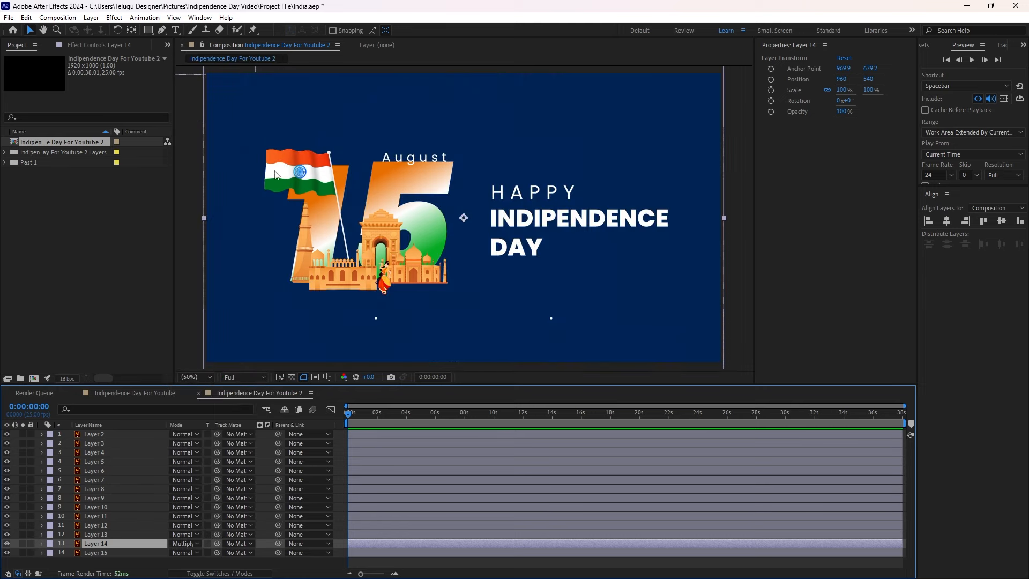
# Try the Darken and Add blending modes on Layer 14
pyautogui.click(179, 543)
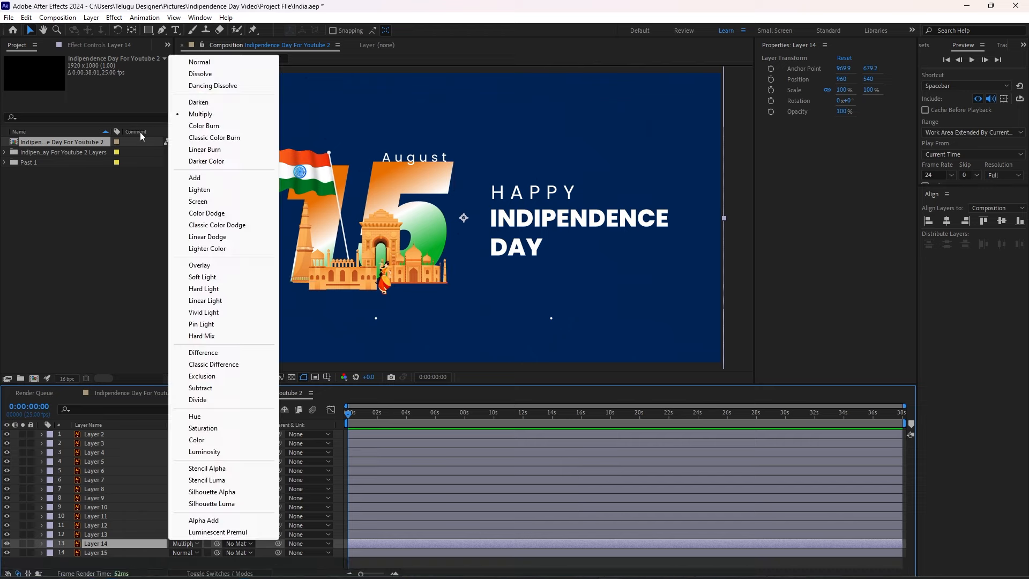
pyautogui.click(194, 103)
pyautogui.click(181, 543)
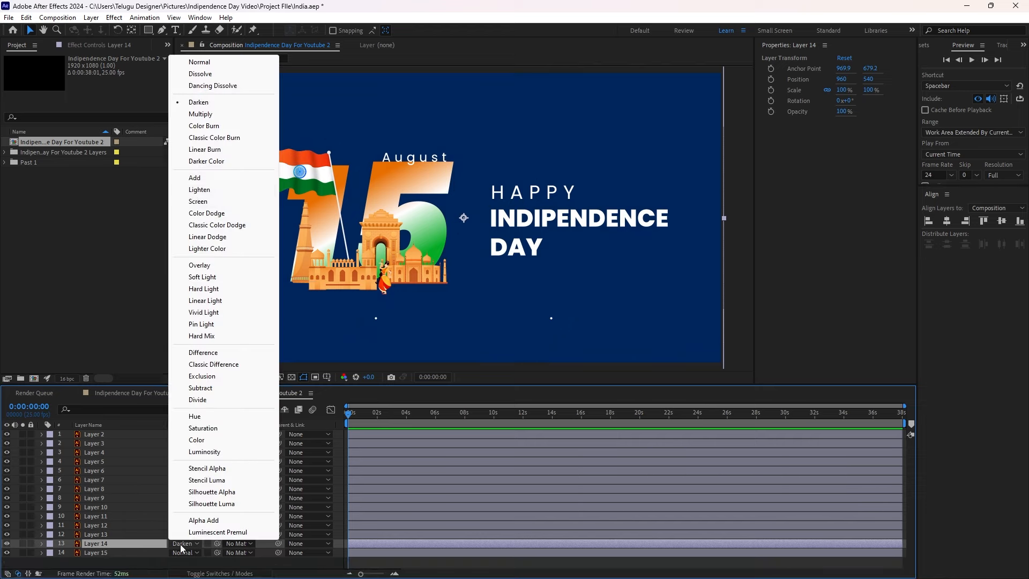
pyautogui.click(197, 179)
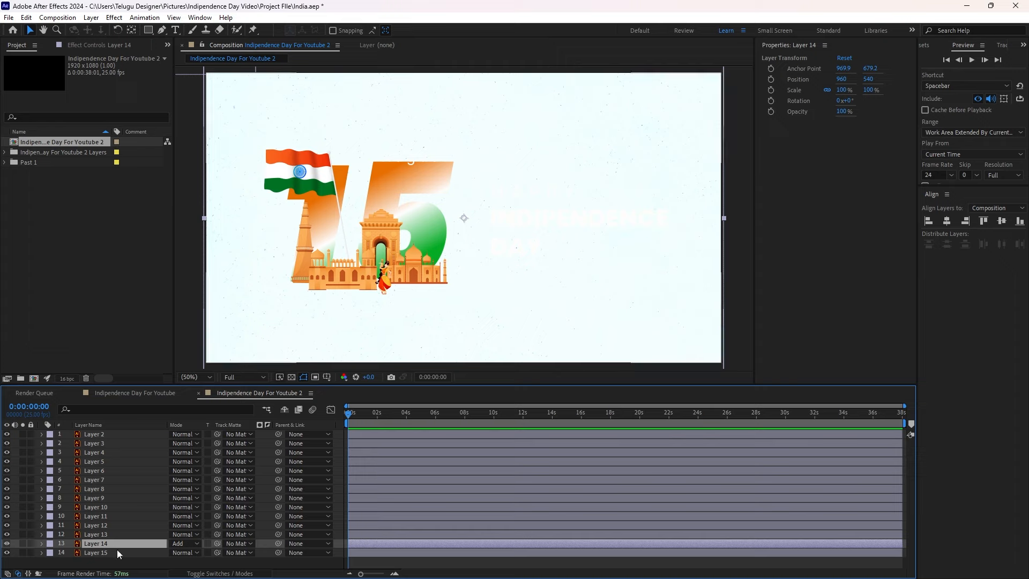
# Set the blending mode of the paper texture, Layer 14, to Color Burn
pyautogui.click(181, 544)
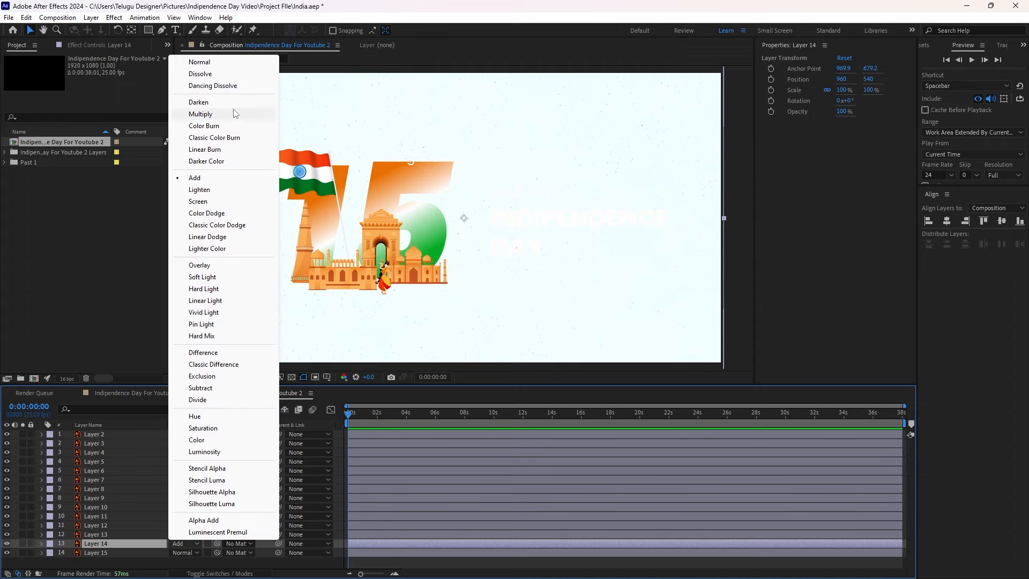
pyautogui.click(204, 129)
pyautogui.click(360, 561)
# Animate Layer 14's scale with keyframes from 100% at the composition start to 133% at 0:00:21:24
pyautogui.click(361, 541)
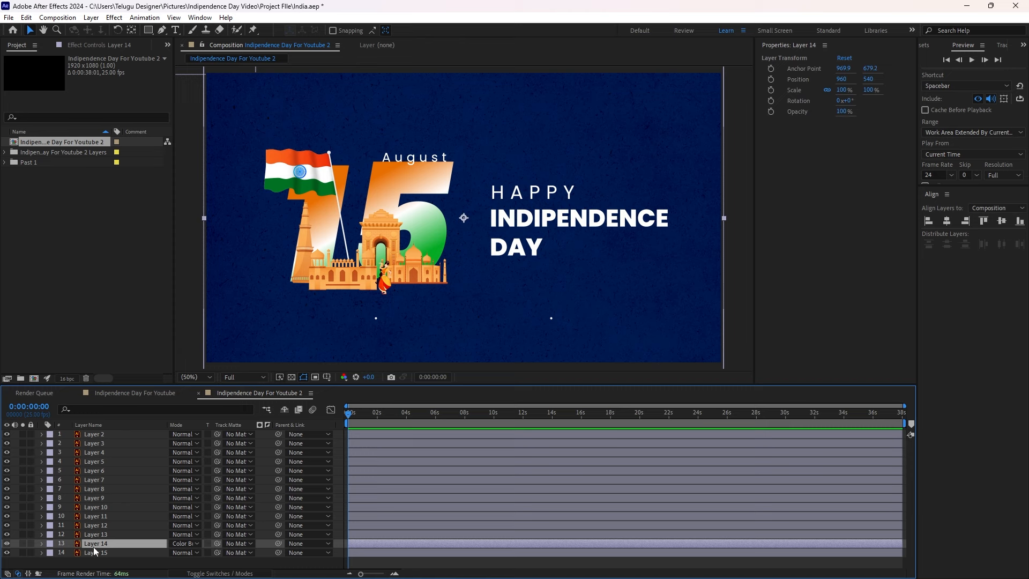
pyautogui.press('s')
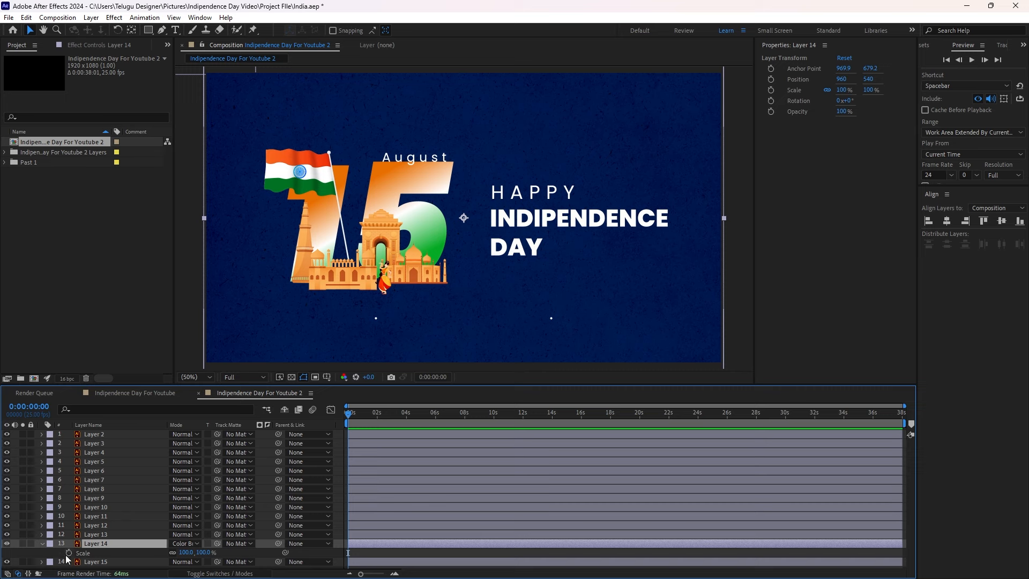
pyautogui.click(68, 552)
pyautogui.click(402, 414)
pyautogui.moveTo(547, 418); pyautogui.dragTo(883, 418)
pyautogui.moveTo(809, 423); pyautogui.dragTo(763, 423)
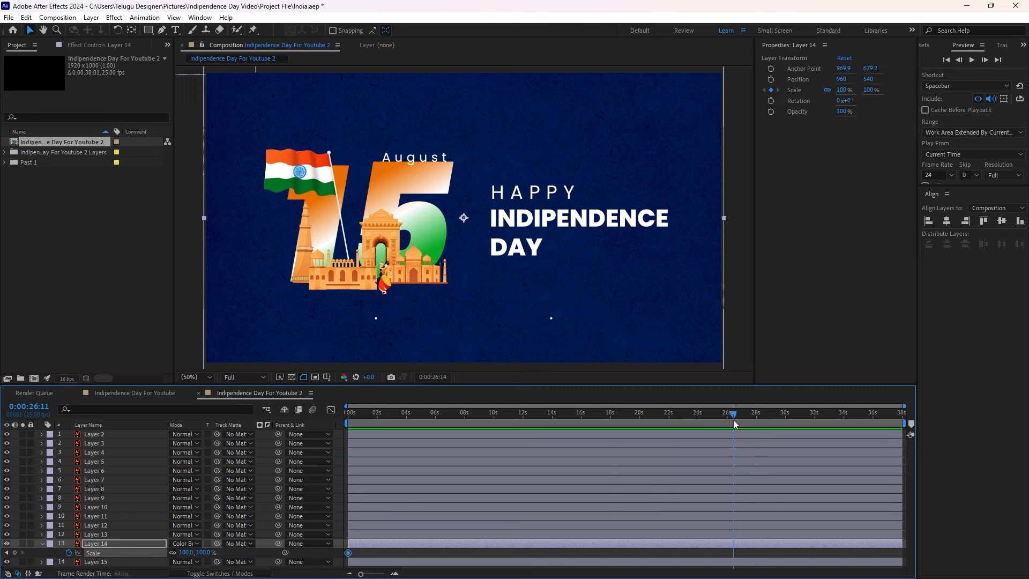
pyautogui.moveTo(664, 421); pyautogui.dragTo(668, 422)
pyautogui.moveTo(202, 552); pyautogui.dragTo(211, 553)
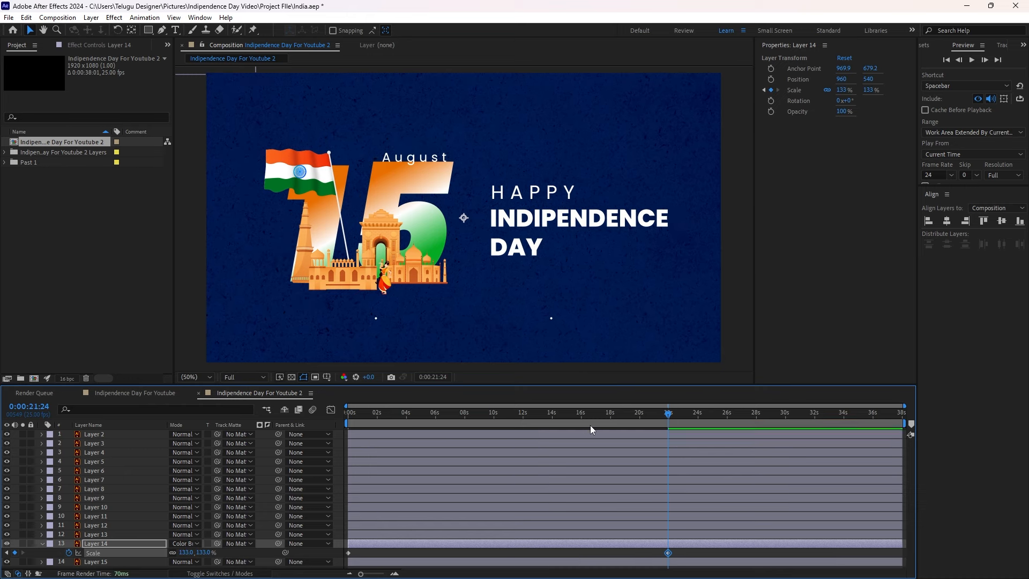
# End the work area at 0:00:21:24 and preview the background's scale animation from the start
pyautogui.press('b')
pyautogui.moveTo(656, 414); pyautogui.dragTo(358, 484)
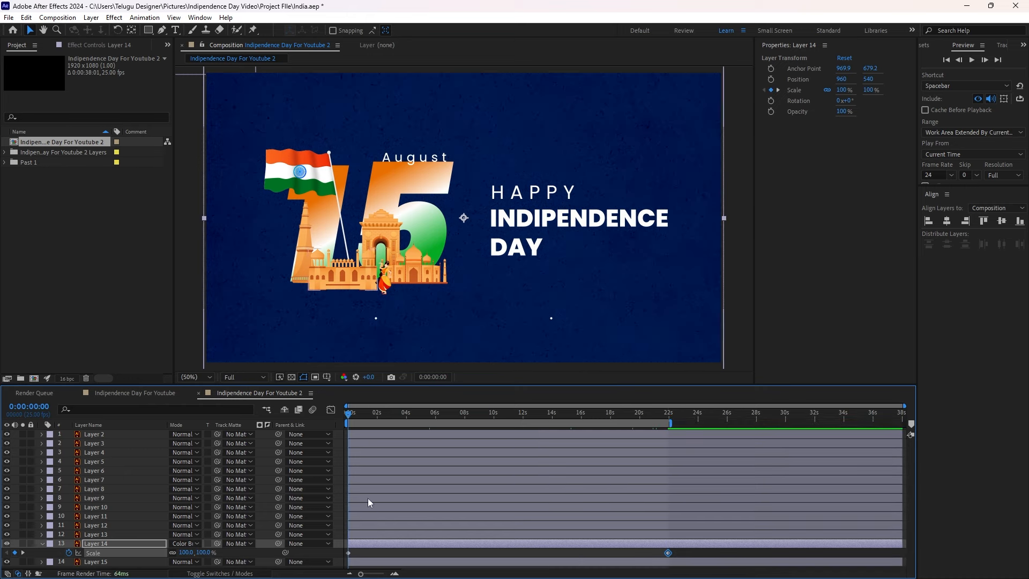
pyautogui.click(436, 551)
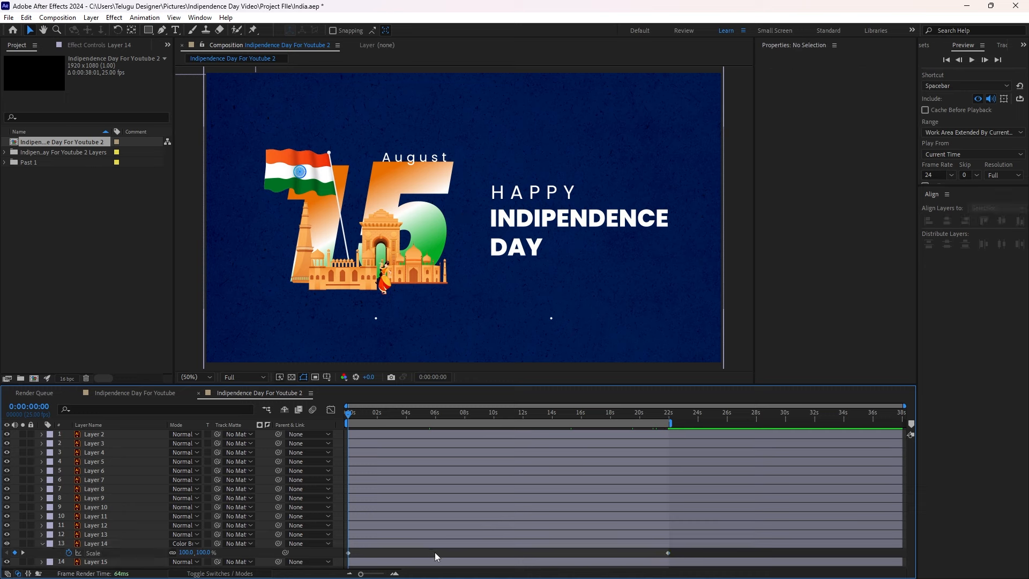
pyautogui.press('space')
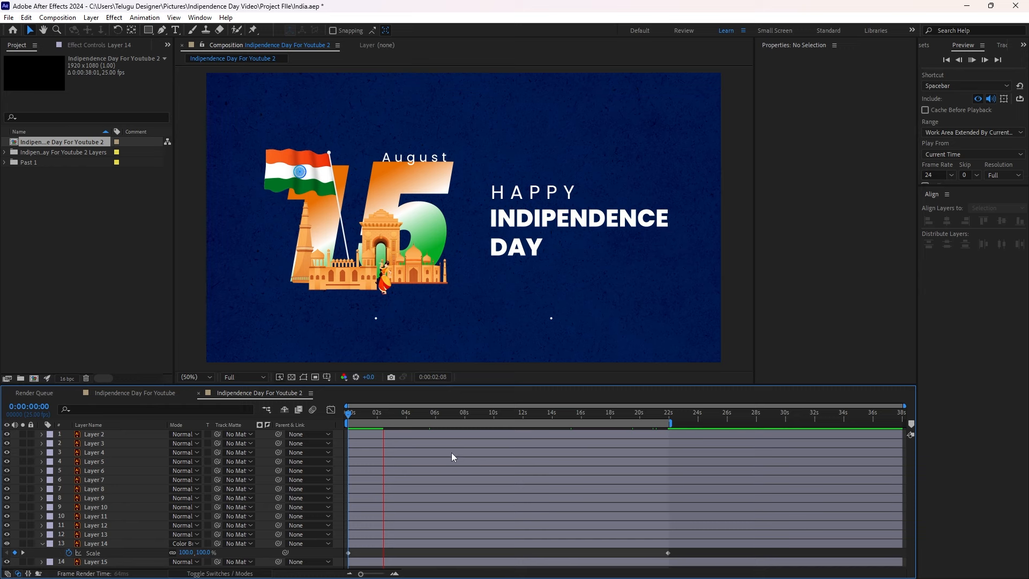
pyautogui.moveTo(398, 417); pyautogui.dragTo(328, 447)
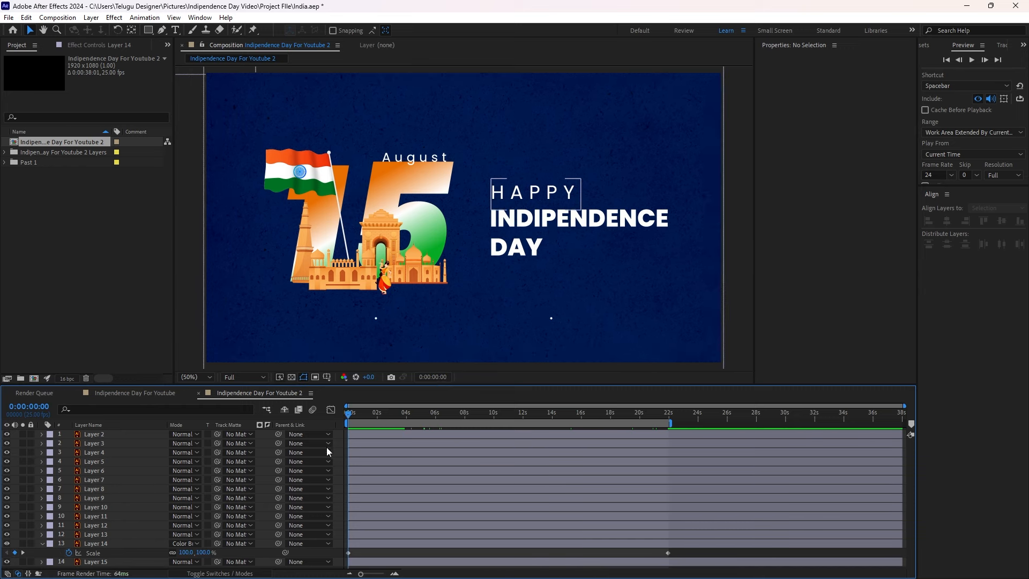
# Flip the flag, Layer 8, horizontally
pyautogui.click(304, 167)
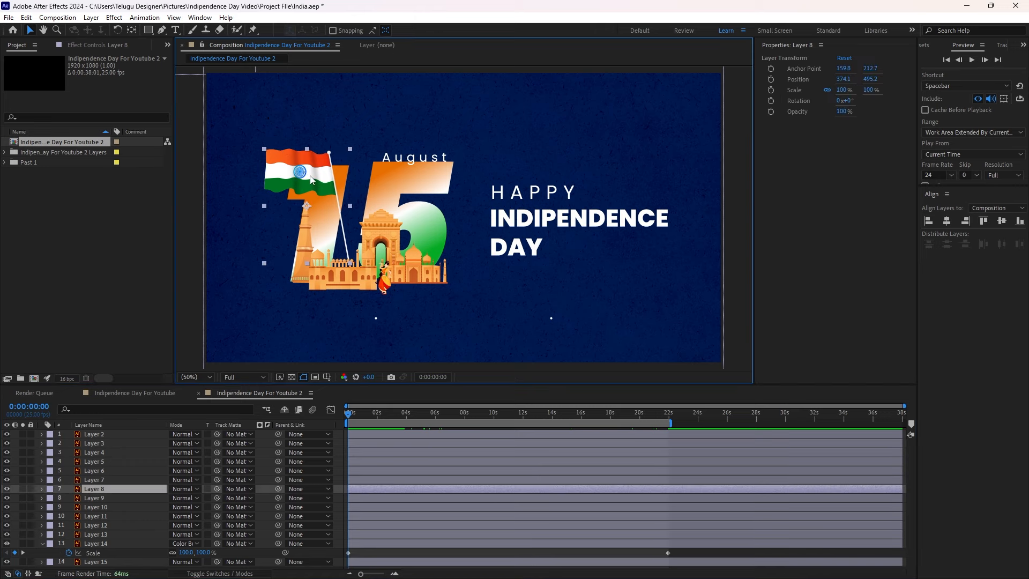
pyautogui.rightClick(310, 177)
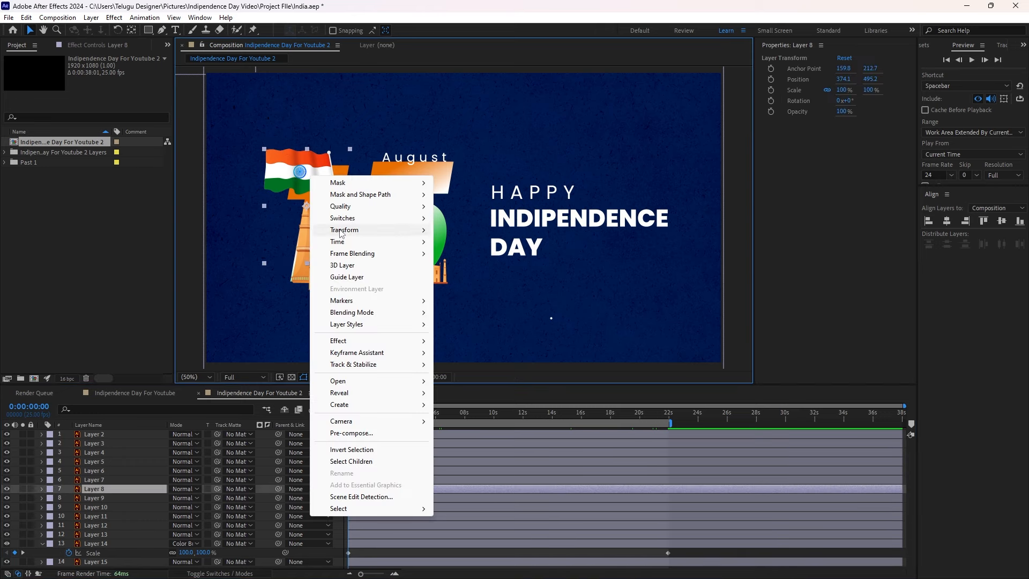
pyautogui.moveTo(341, 231)
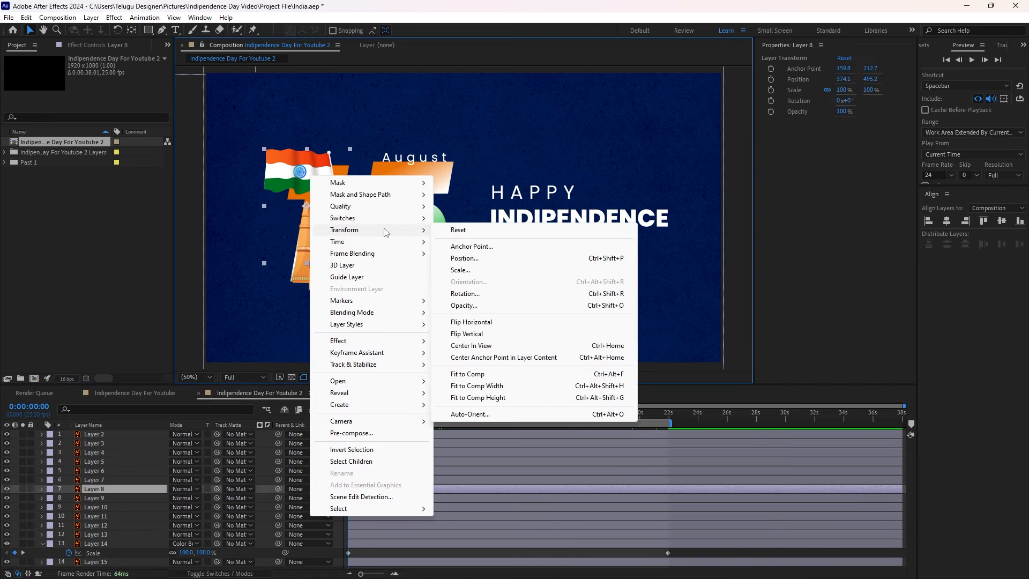
pyautogui.click(472, 322)
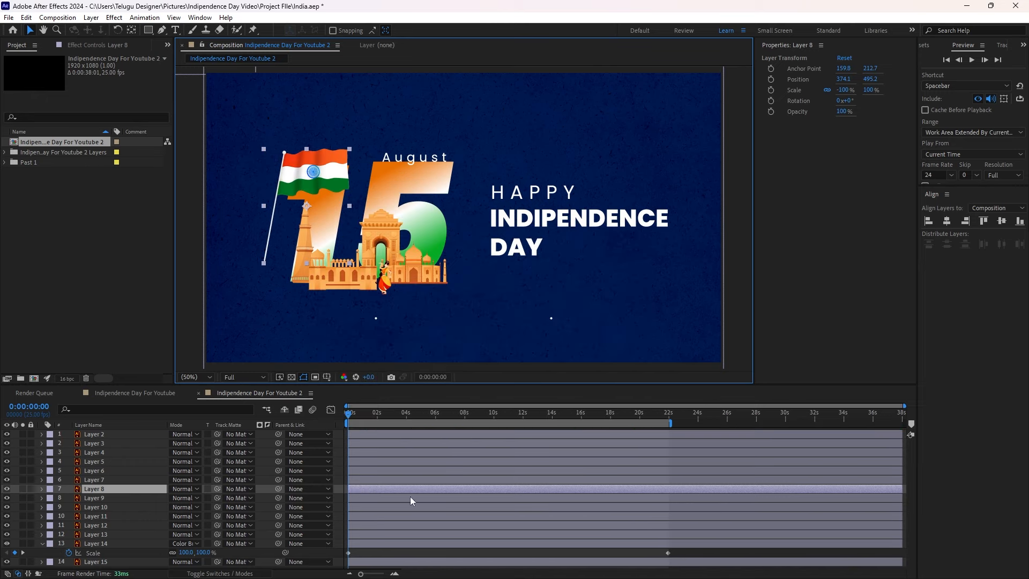
# Enlarge the flipped flag on Layer 8 by setting its scale to -114, 114%
pyautogui.click(342, 496)
pyautogui.click(361, 484)
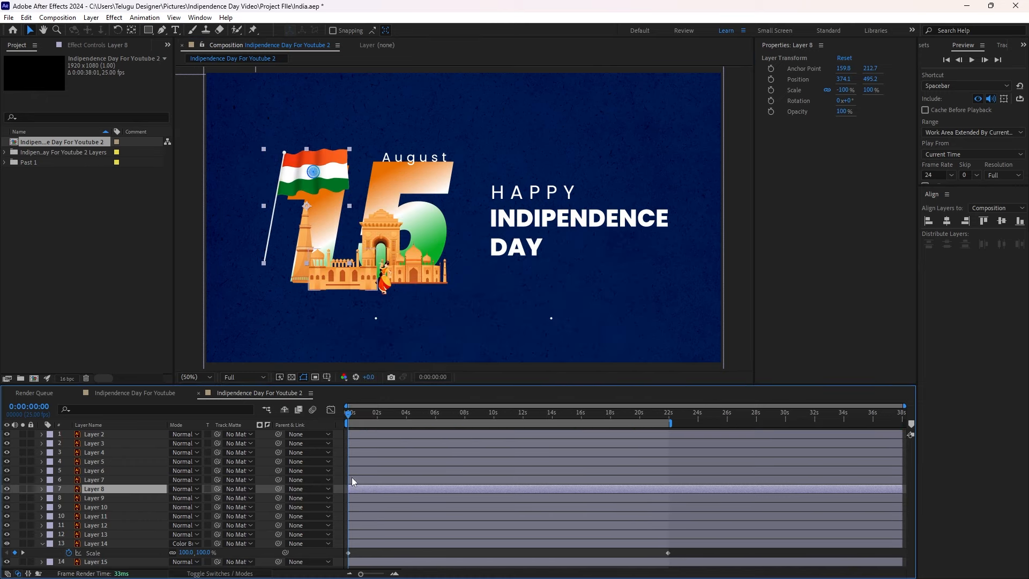
pyautogui.press('s')
pyautogui.moveTo(205, 498)
pyautogui.mouseDown()
pyautogui.moveTo(185, 497)
pyautogui.moveTo(211, 497)
pyautogui.mouseUp()
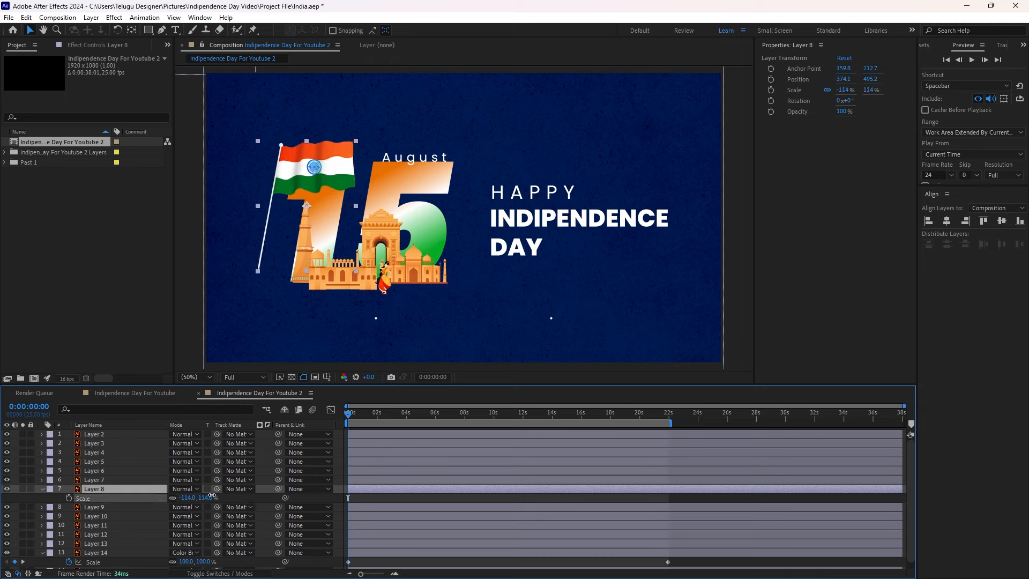
pyautogui.click(366, 487)
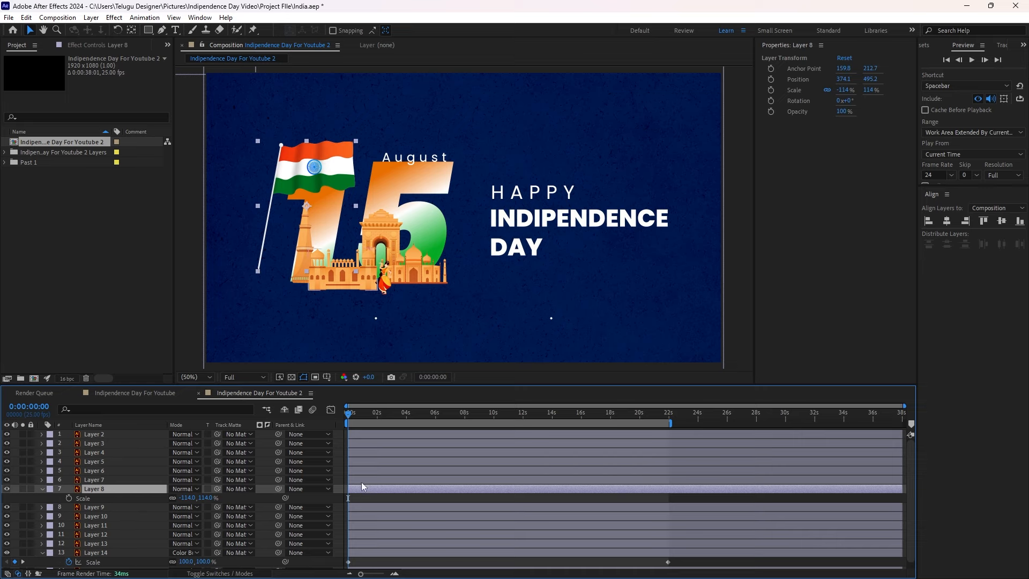
# Pre-compose Layer 8 into a new composition named Flag, moving all attributes into it
pyautogui.hotkey('ctrl', 'shift', 'c')
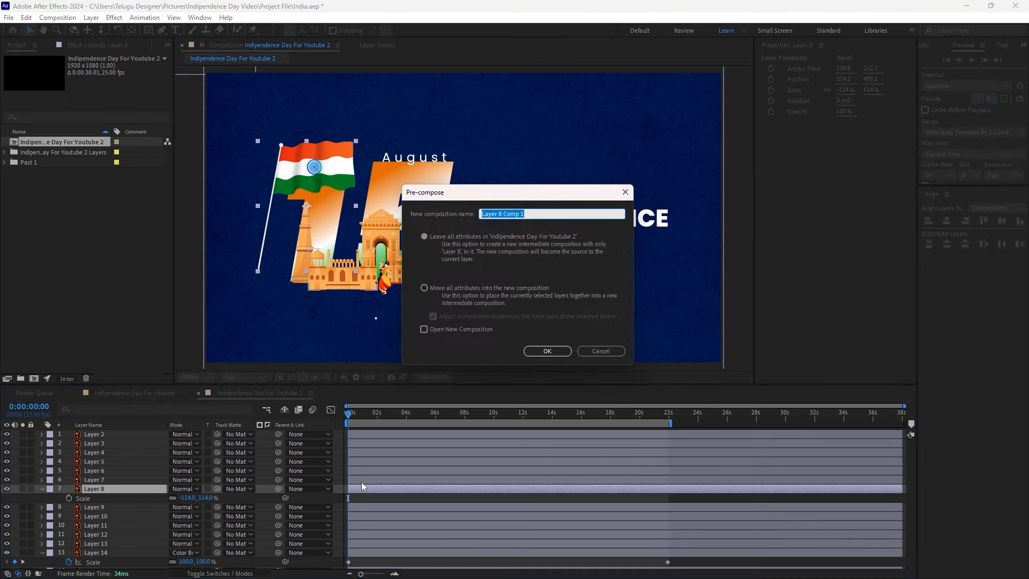
pyautogui.click(424, 288)
pyautogui.press('BackSpace')
pyautogui.write('Flag')
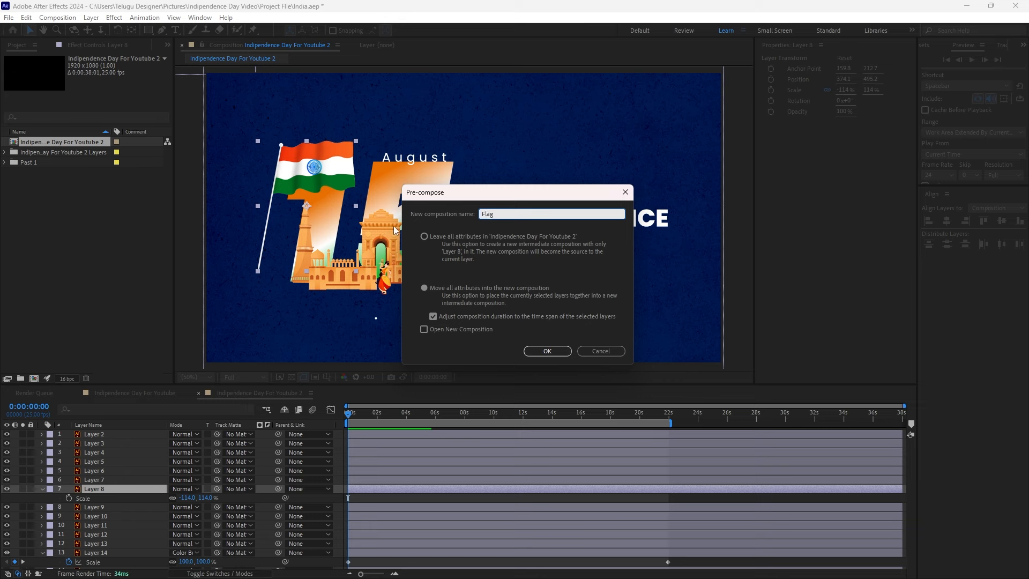
pyautogui.click(549, 352)
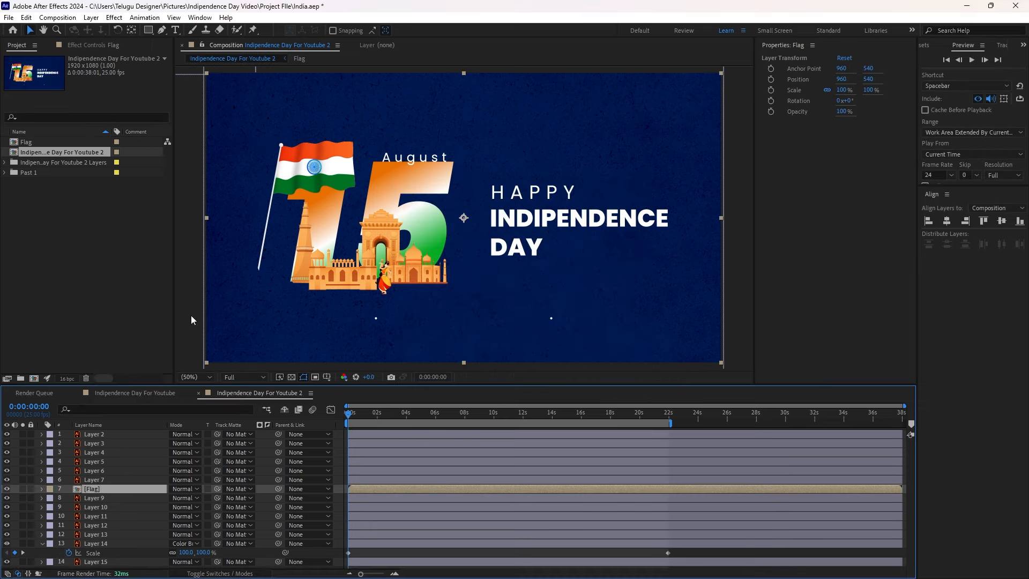
# Open the Flag composition and center Layer 8 horizontally in the frame
pyautogui.doubleClick(359, 491)
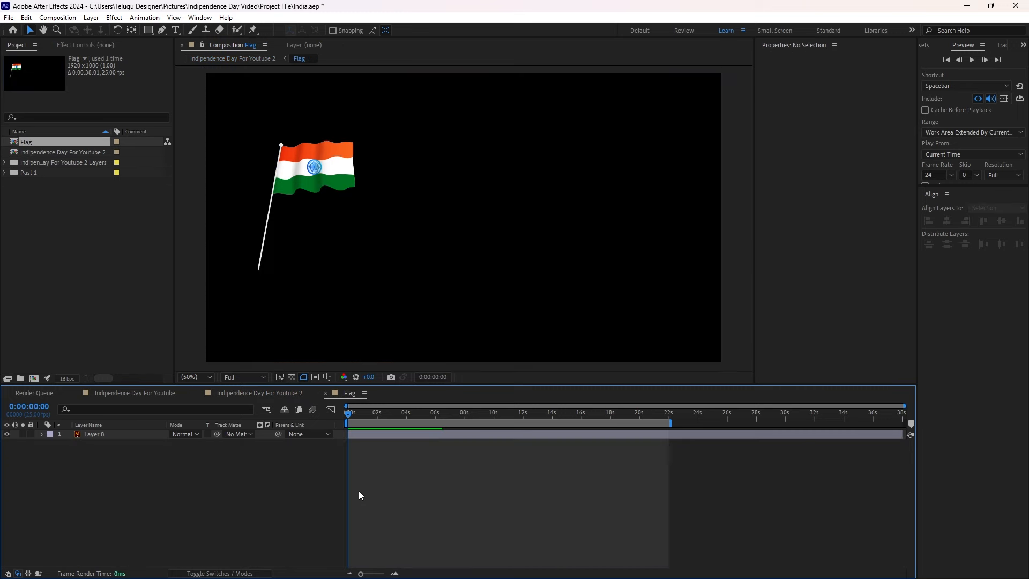
pyautogui.click(365, 434)
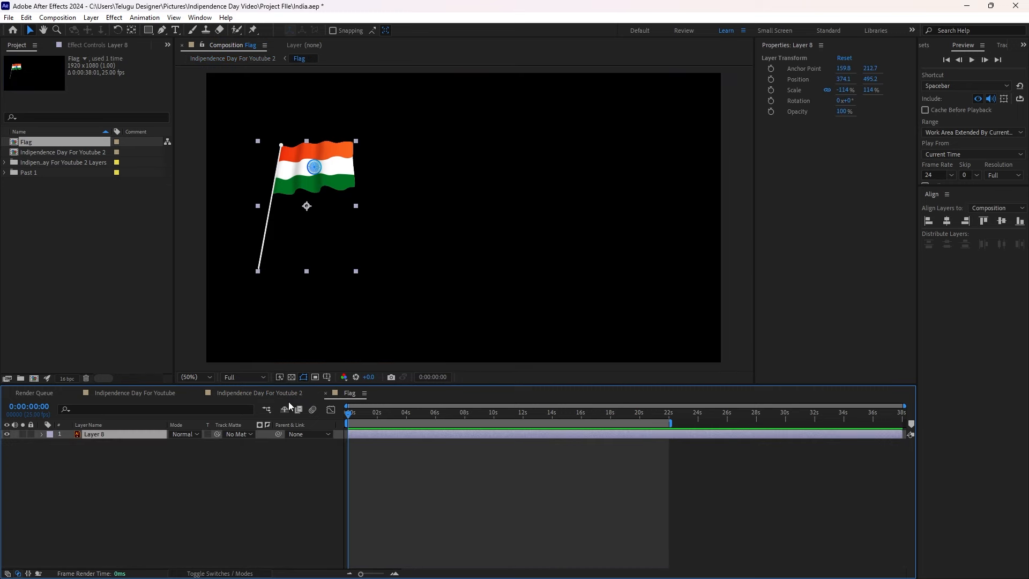
pyautogui.click(364, 446)
pyautogui.click(303, 157)
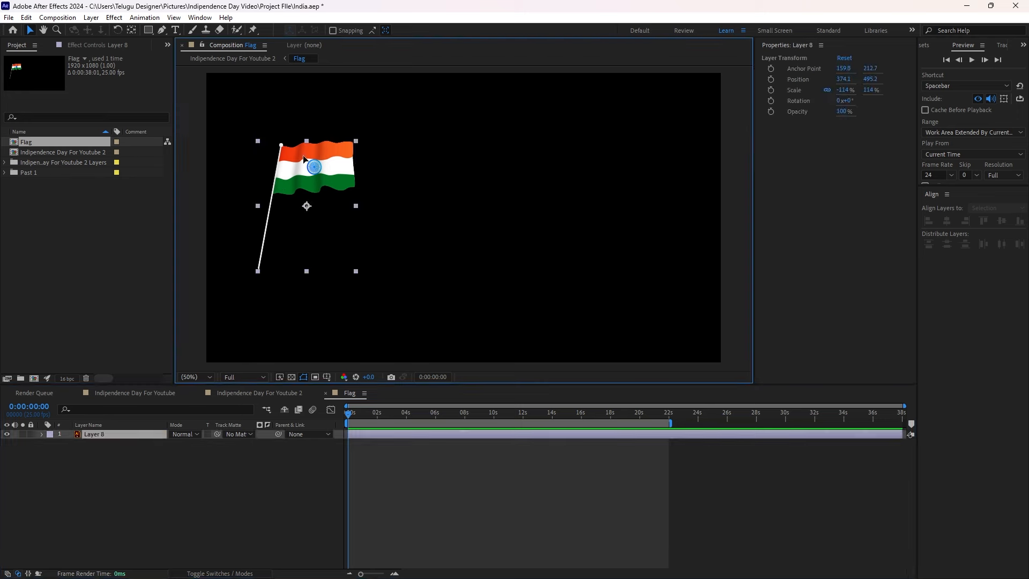
pyautogui.click(946, 220)
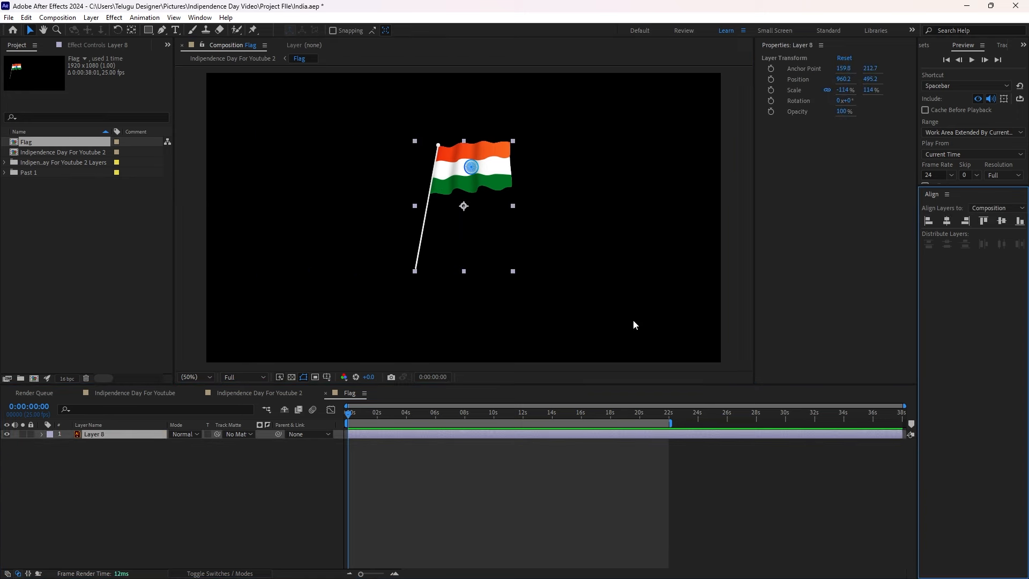
pyautogui.click(437, 509)
pyautogui.click(473, 170)
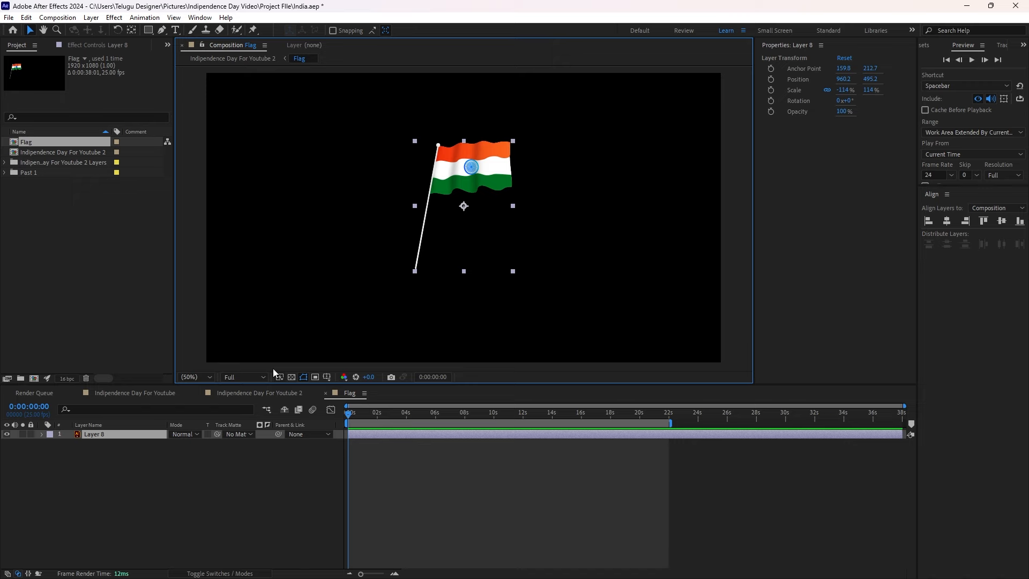
pyautogui.hotkey('ctrl', 'k')
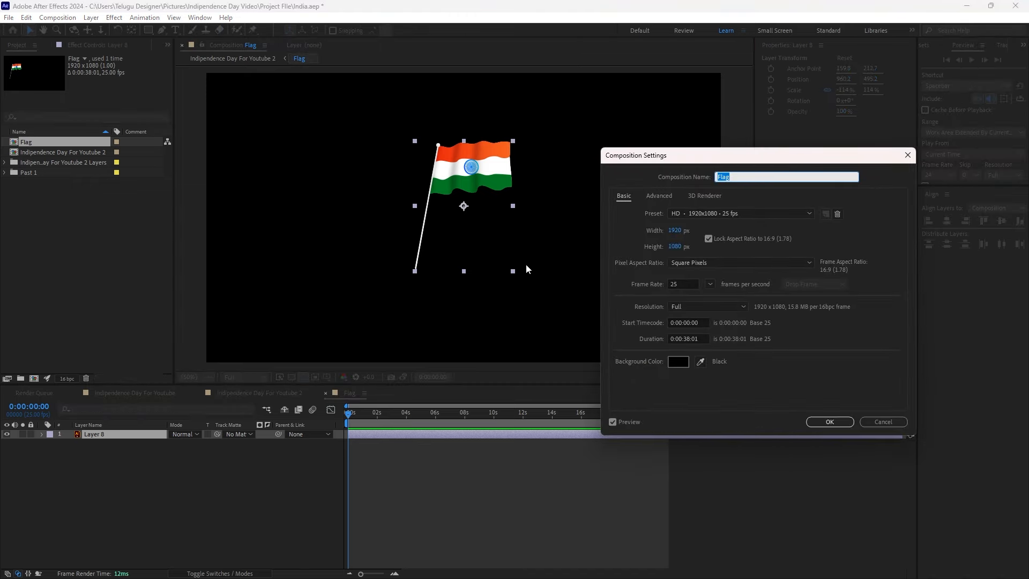
pyautogui.click(879, 422)
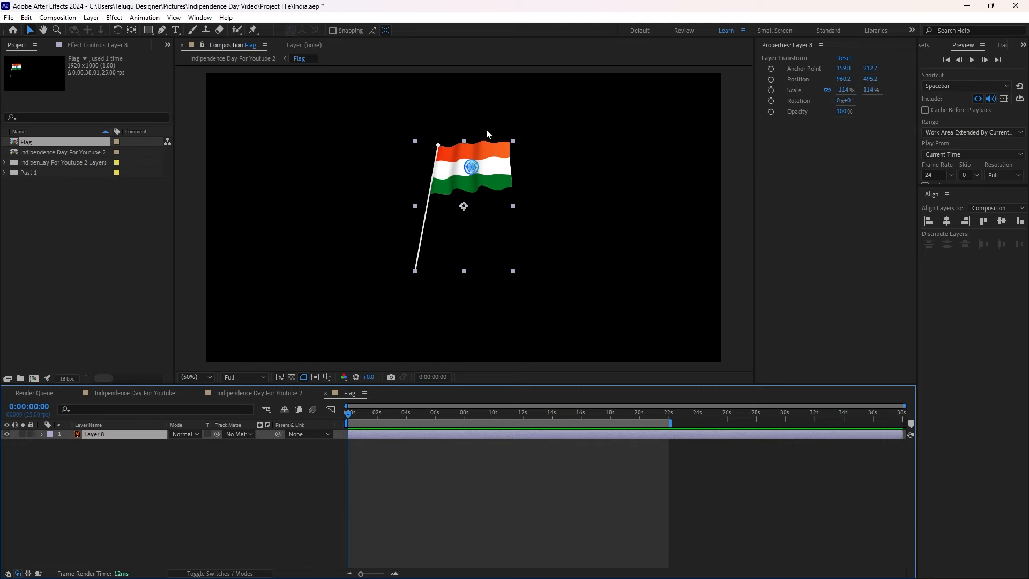
# Draw a closed Pen mask on Layer 8 around the flag cloth, following the pole's edge and excluding the pole
pyautogui.scroll(2, 456, 143)
pyautogui.scroll(2, 339, 252)
pyautogui.moveTo(304, 296); pyautogui.dragTo(341, 210)
pyautogui.click(368, 507)
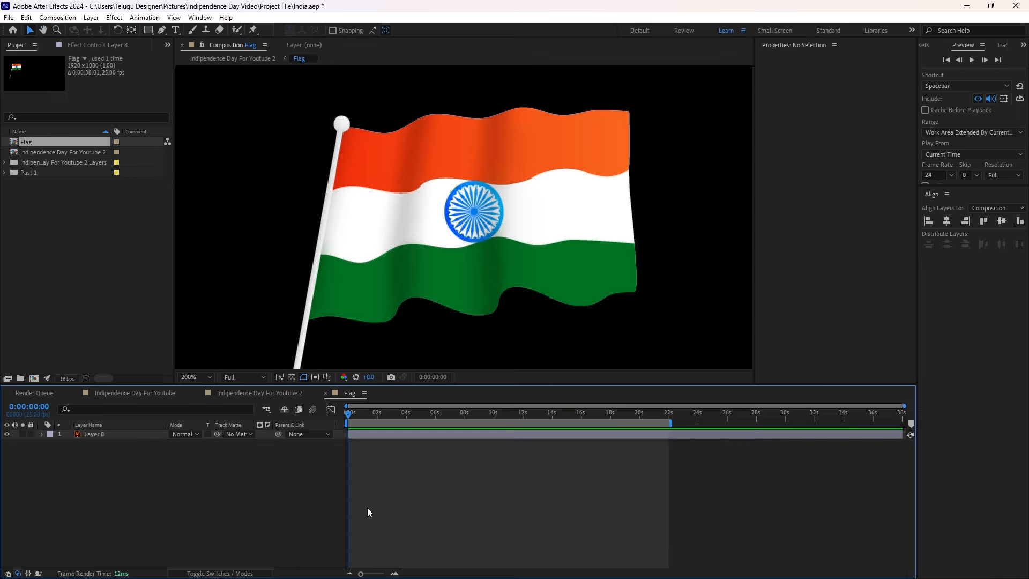
pyautogui.click(364, 435)
pyautogui.click(160, 31)
pyautogui.click(644, 307)
pyautogui.click(633, 95)
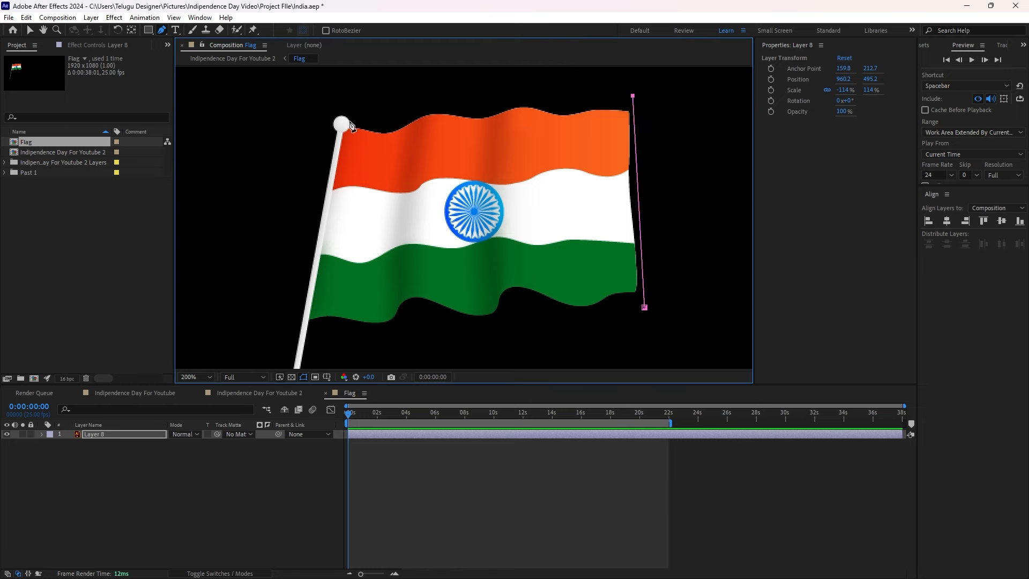
pyautogui.click(350, 122)
pyautogui.moveTo(353, 134); pyautogui.dragTo(390, 147)
pyautogui.scroll(1, 408, 146)
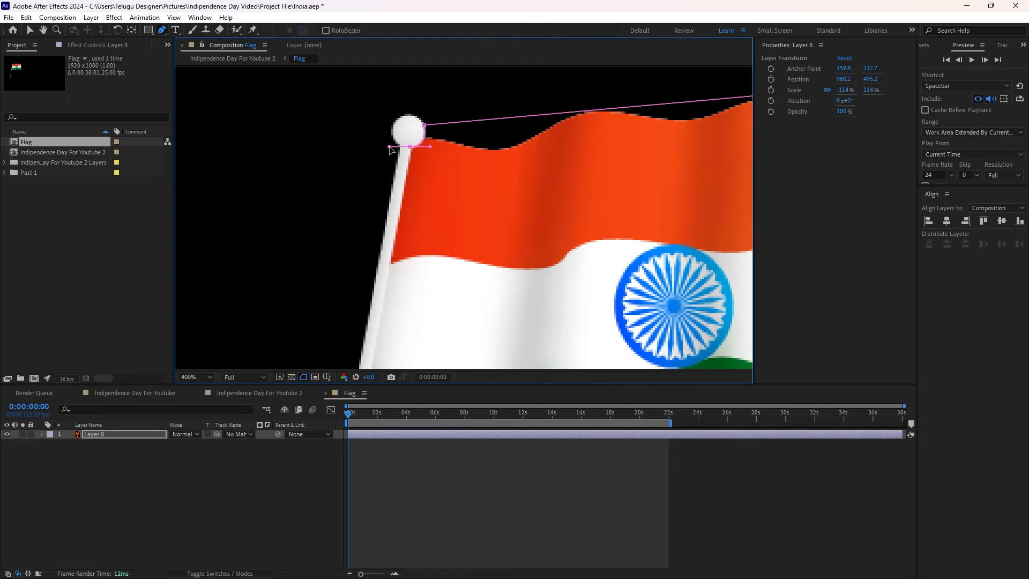
pyautogui.scroll(-5, 370, 247)
pyautogui.click(380, 225)
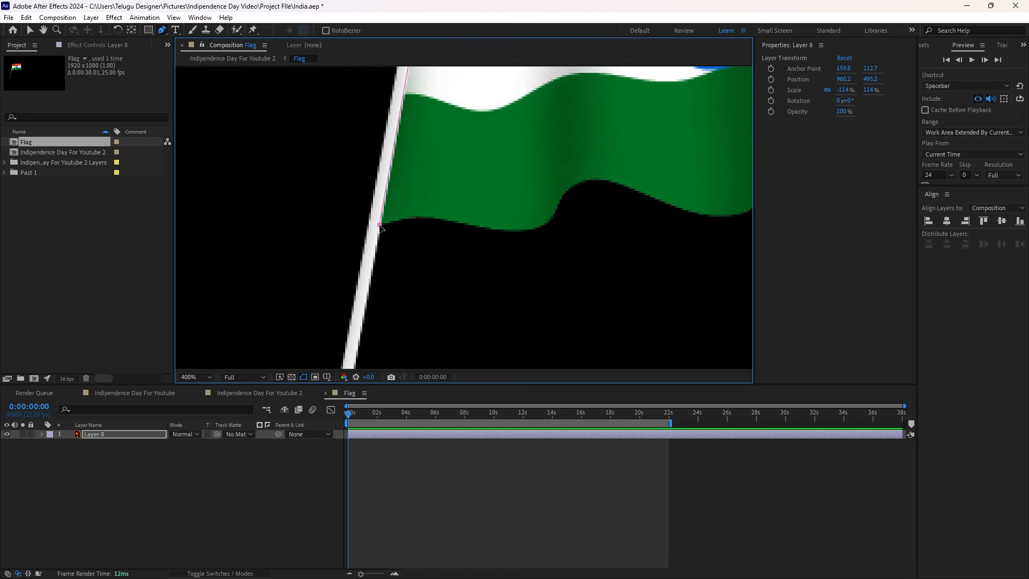
pyautogui.scroll(-3, 386, 232)
pyautogui.moveTo(431, 239); pyautogui.dragTo(459, 236)
pyautogui.click(470, 228)
# Center the masked Layer 8's anchor point on its visible content and duplicate the layer
pyautogui.click(422, 456)
pyautogui.click(353, 432)
pyautogui.hotkey('ctrl', 'alt', 'Home')
pyautogui.hotkey('ctrl', 'd')
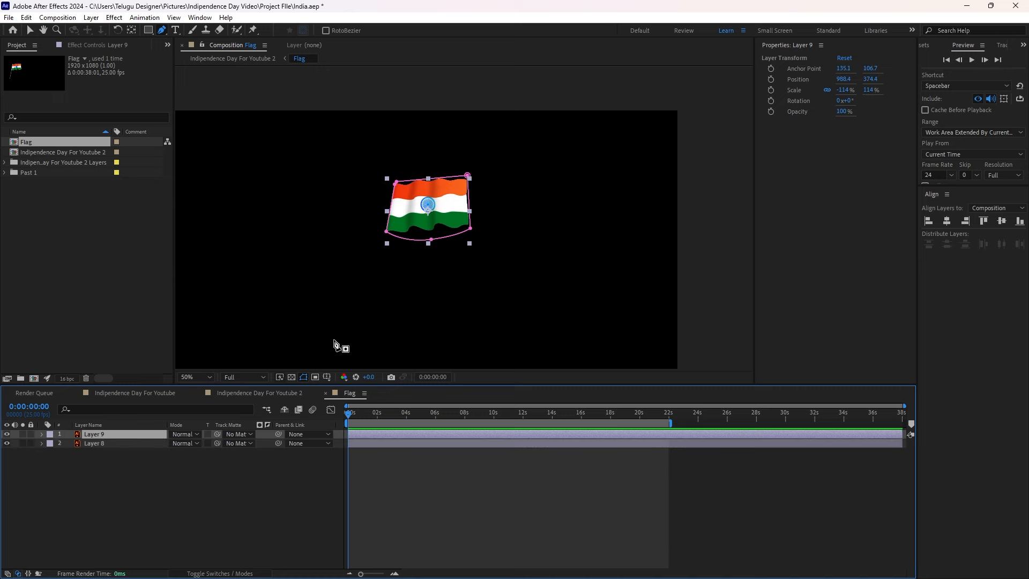
# Reshape the mask on the duplicate, Layer 9, so it encloses the pole instead of the flag cloth
pyautogui.click(198, 473)
pyautogui.click(143, 433)
pyautogui.click(363, 454)
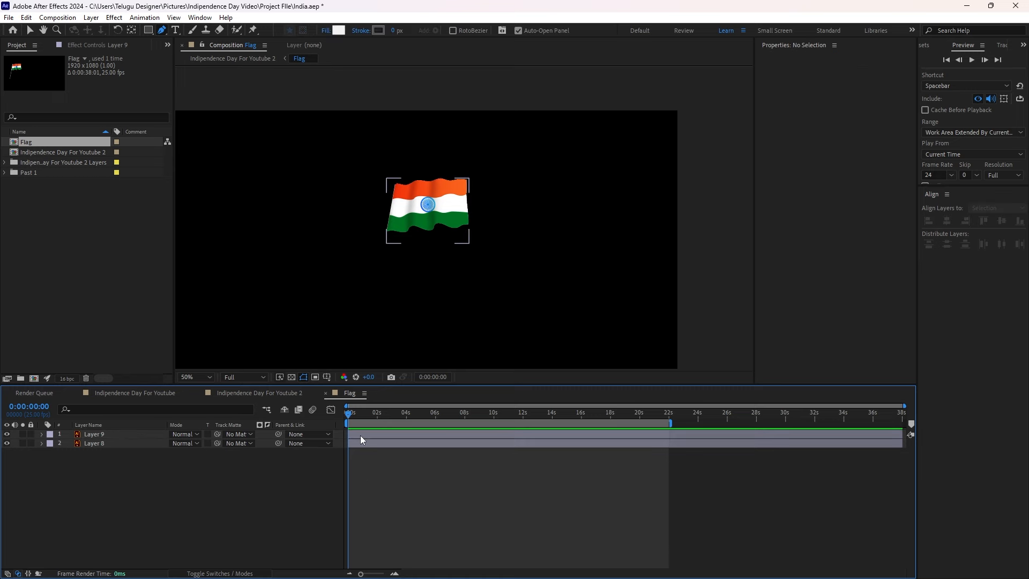
pyautogui.click(357, 434)
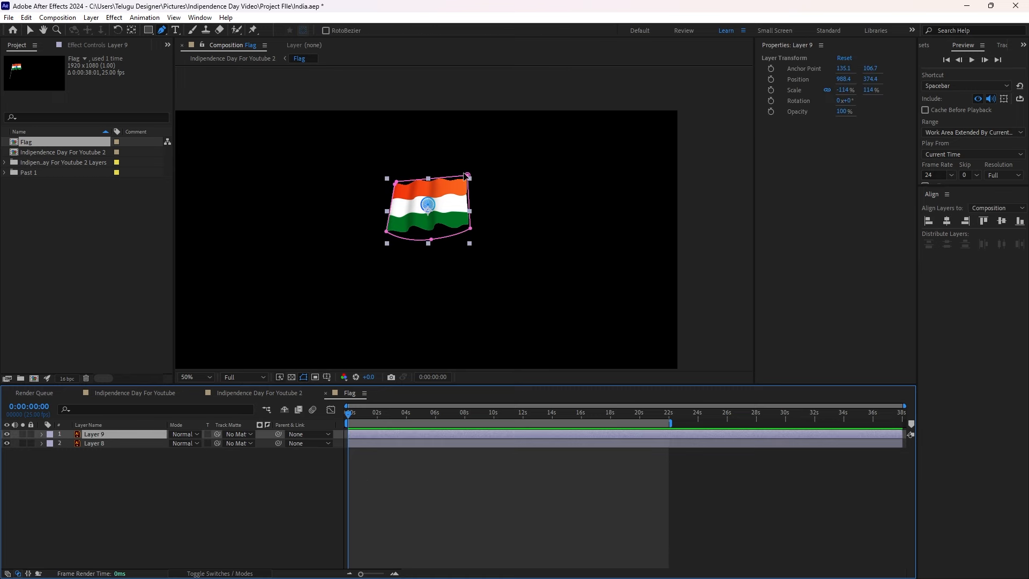
pyautogui.moveTo(467, 175); pyautogui.dragTo(364, 179)
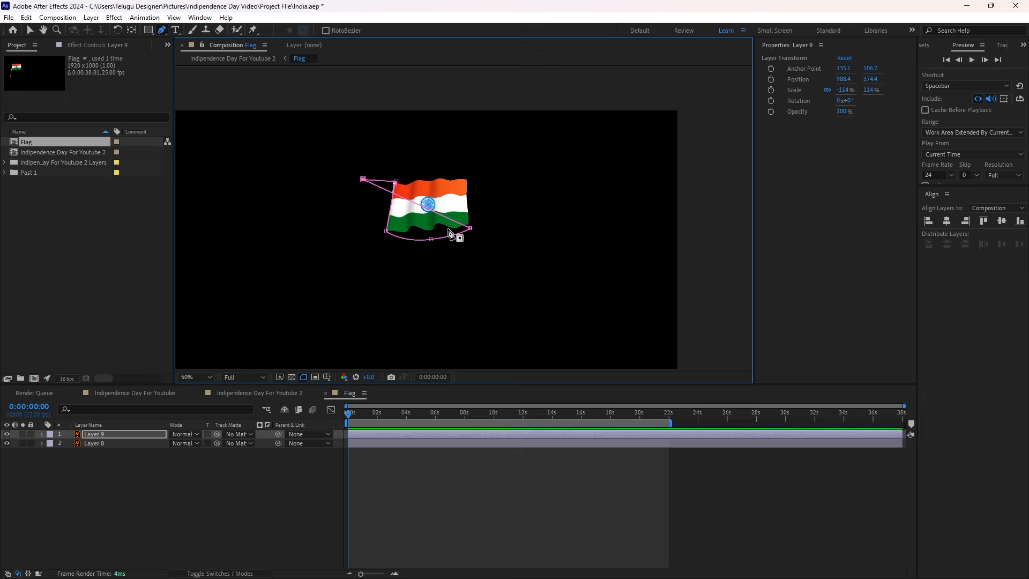
pyautogui.moveTo(470, 228); pyautogui.dragTo(334, 348)
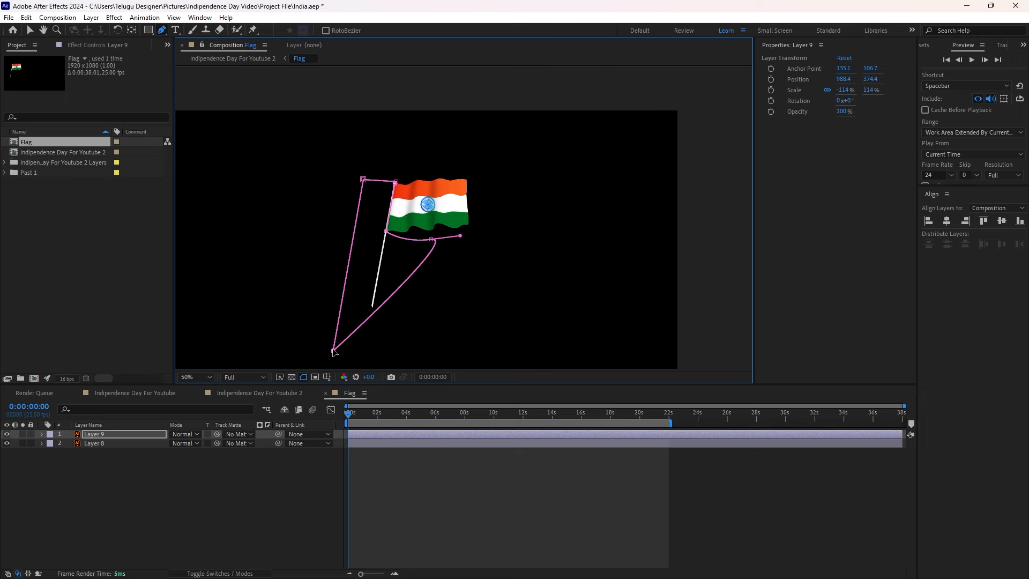
pyautogui.moveTo(432, 240); pyautogui.dragTo(402, 322)
pyautogui.click(394, 472)
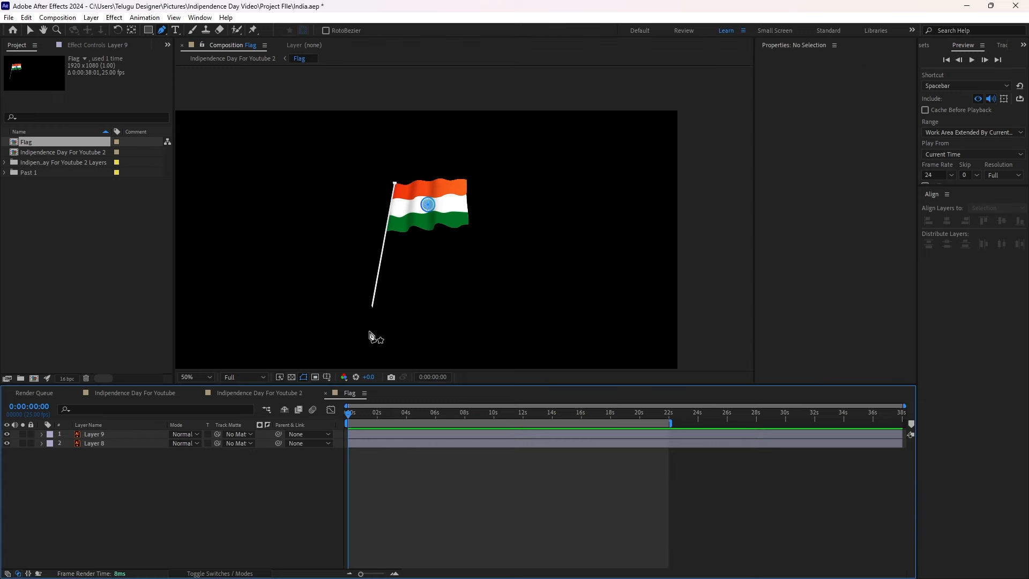
pyautogui.scroll(1, 403, 219)
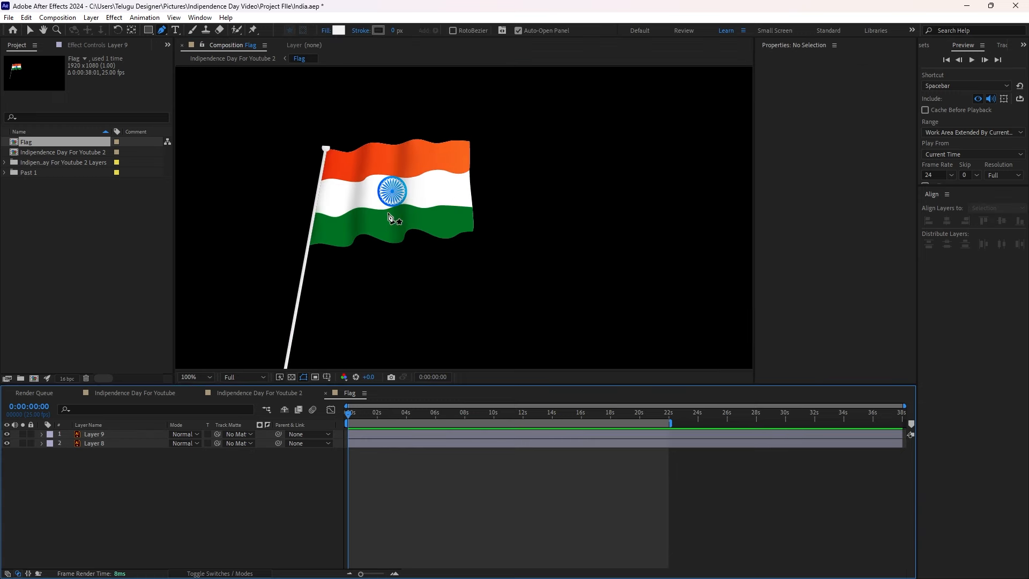
# Refine Layer 9's mask points around the lower end of the pole so its outline fits the pole more closely
pyautogui.click(359, 443)
pyautogui.click(369, 434)
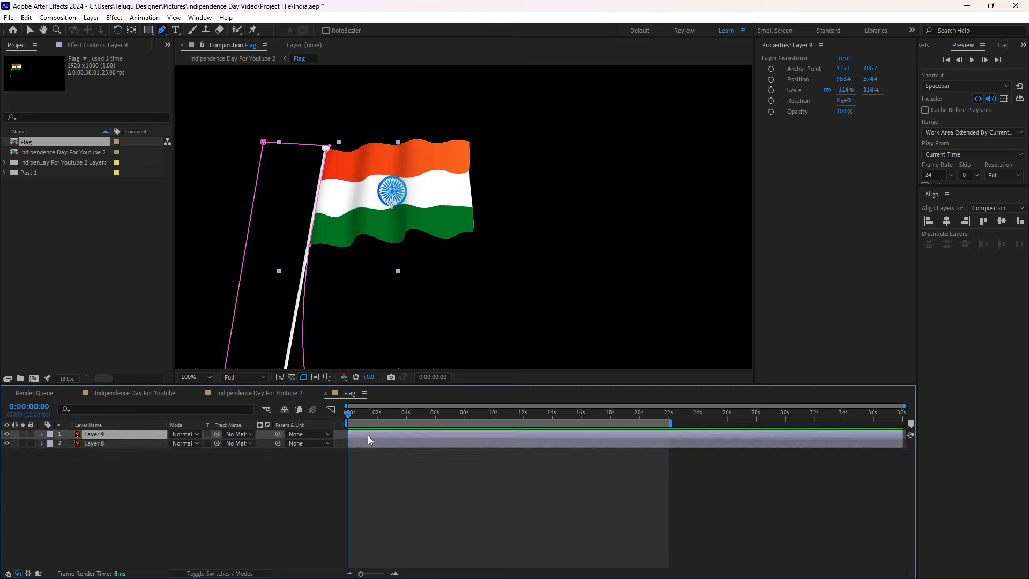
pyautogui.press('h')
pyautogui.moveTo(338, 284); pyautogui.dragTo(477, 278)
pyautogui.moveTo(403, 137); pyautogui.dragTo(465, 120)
pyautogui.press('space')
pyautogui.moveTo(428, 326); pyautogui.dragTo(450, 152)
pyautogui.moveTo(500, 247); pyautogui.dragTo(462, 208)
pyautogui.moveTo(366, 300); pyautogui.dragTo(425, 207)
pyautogui.press('space')
pyautogui.moveTo(505, 216); pyautogui.dragTo(477, 302)
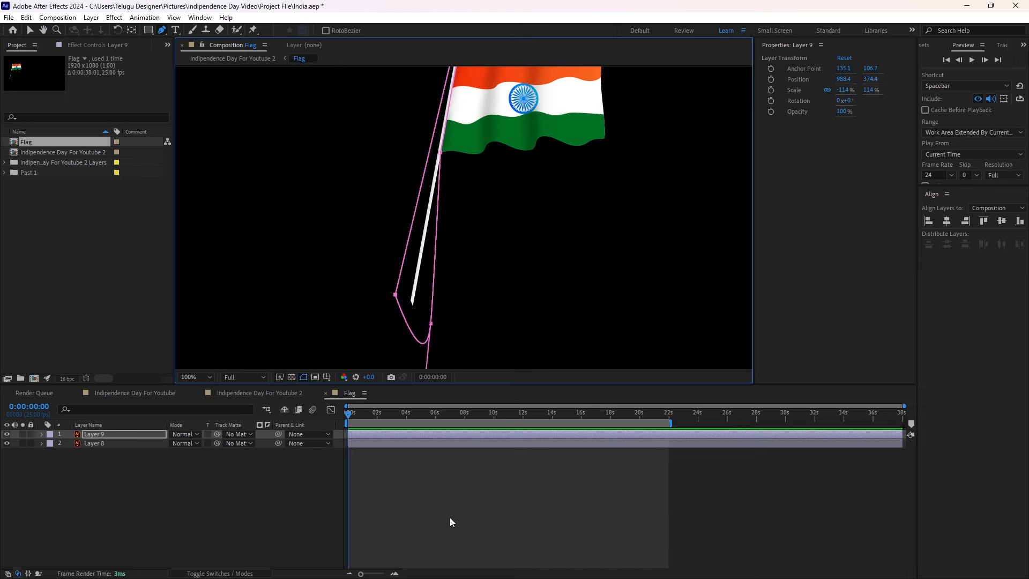
pyautogui.click(450, 520)
pyautogui.click(422, 436)
pyautogui.moveTo(431, 323); pyautogui.dragTo(422, 317)
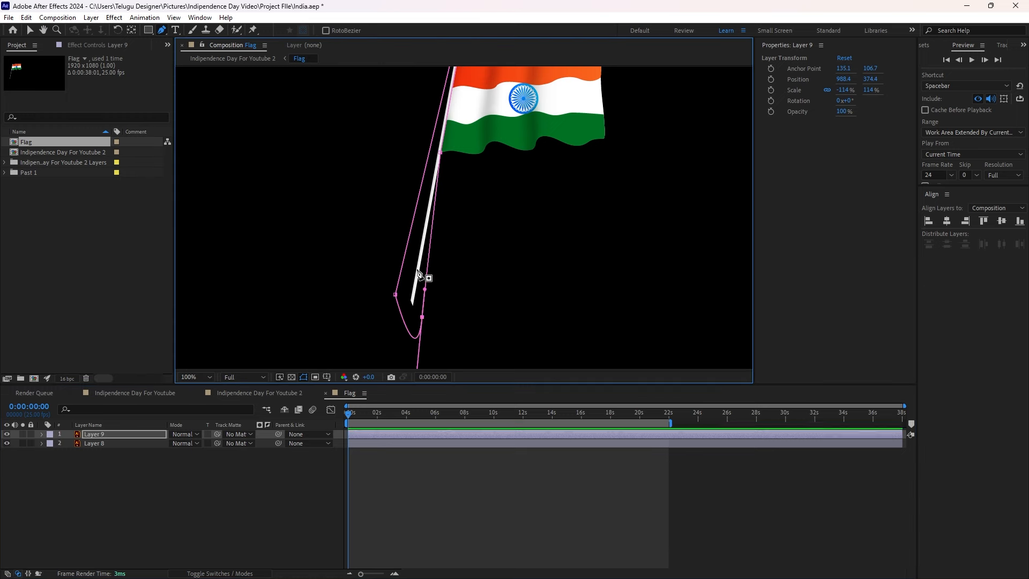
pyautogui.click(400, 474)
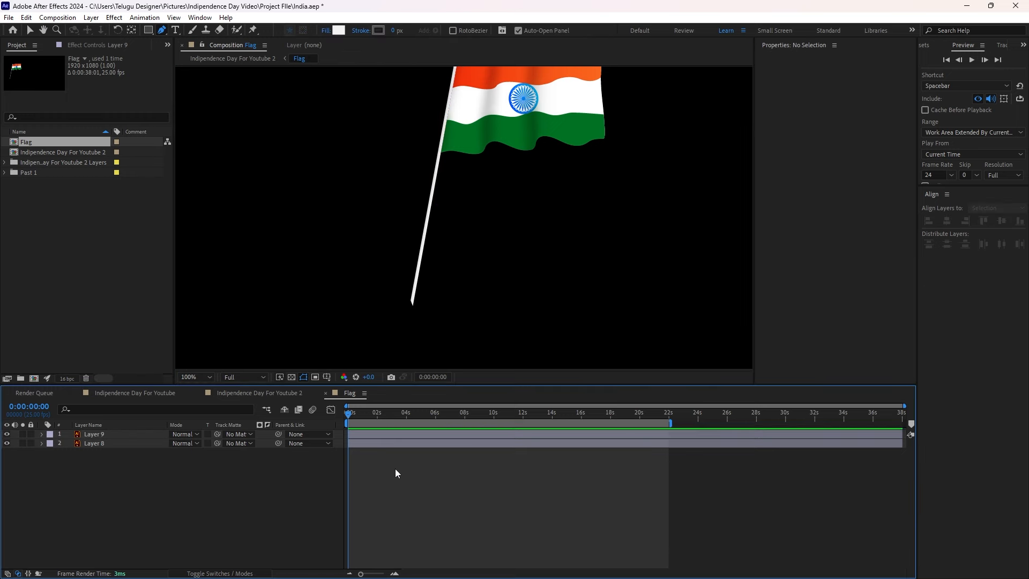
# Apply the Wave Warp effect to the flag cloth on Layer 8 with wave height 5 and wave width 103
pyautogui.hotkey('shift', '/')
pyautogui.press('v')
pyautogui.click(479, 187)
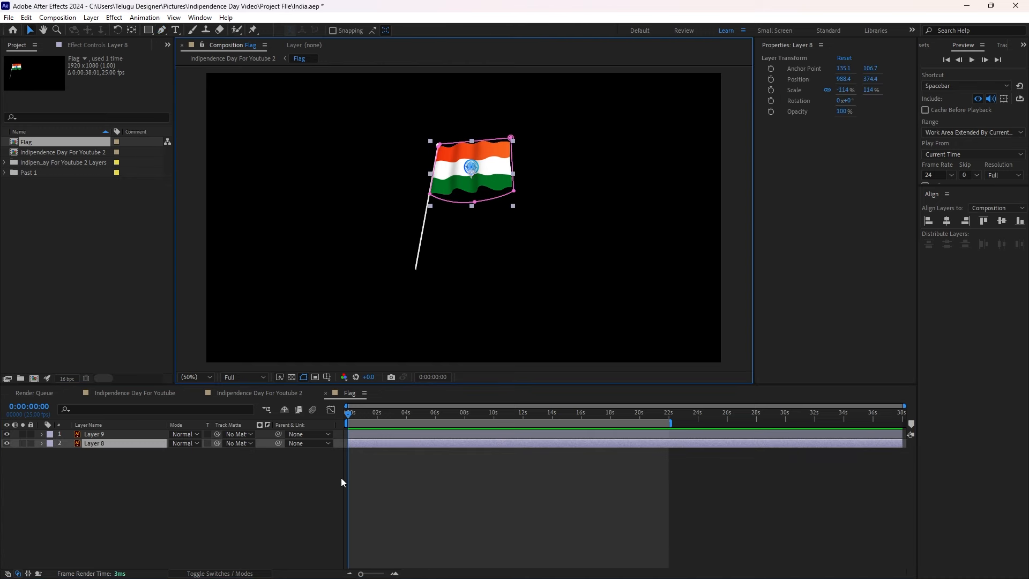
pyautogui.hotkey('ctrl', 'space')
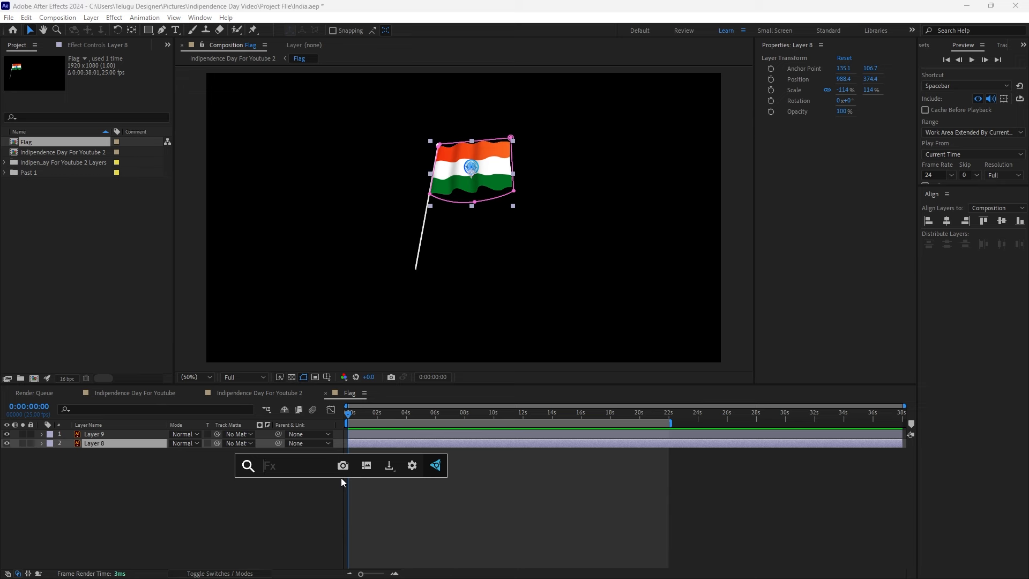
pyautogui.write('wave')
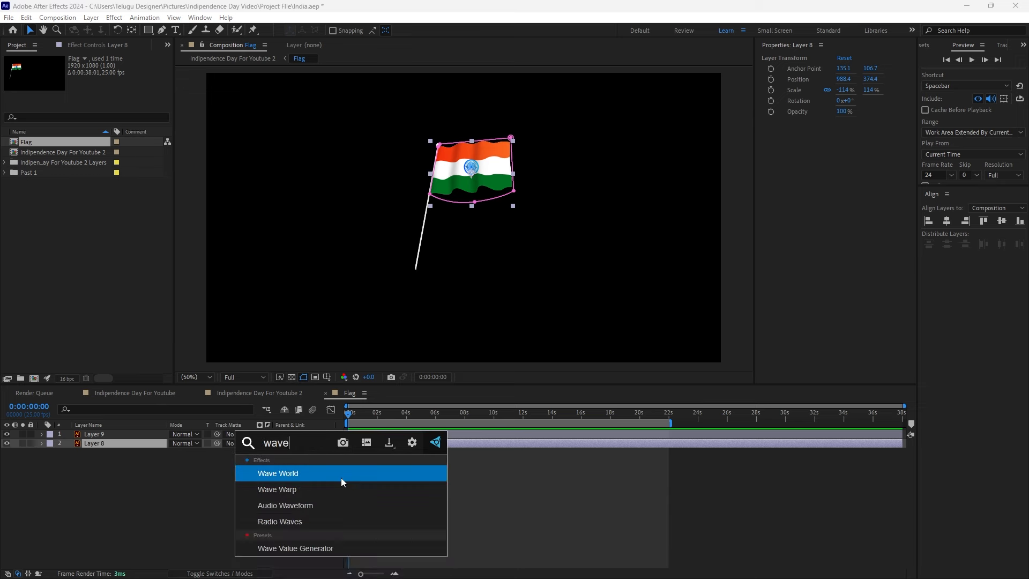
pyautogui.click(341, 489)
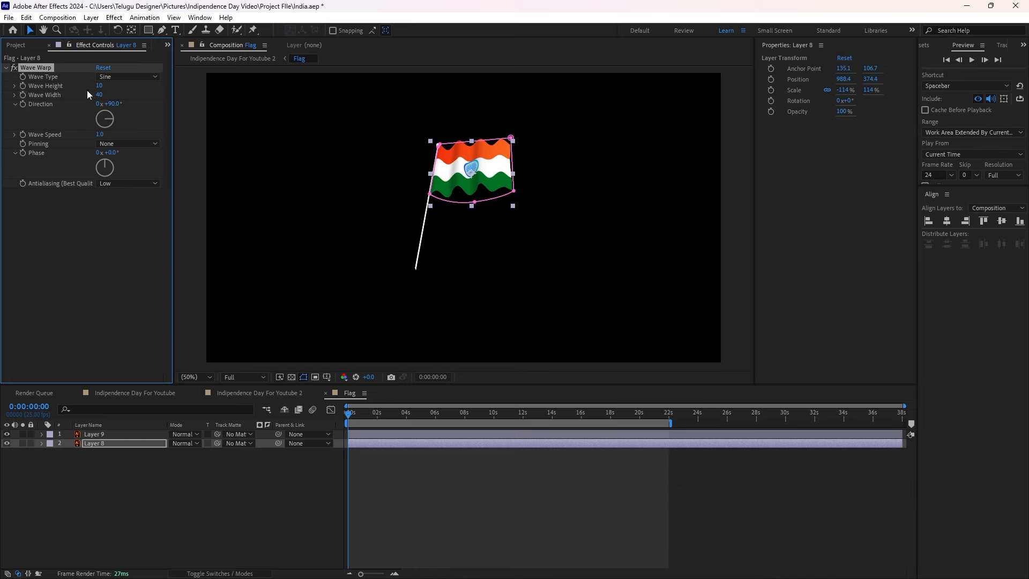
pyautogui.moveTo(98, 96)
pyautogui.mouseDown()
pyautogui.moveTo(236, 62)
pyautogui.moveTo(388, 53)
pyautogui.moveTo(90, 92)
pyautogui.moveTo(103, 92)
pyautogui.mouseUp()
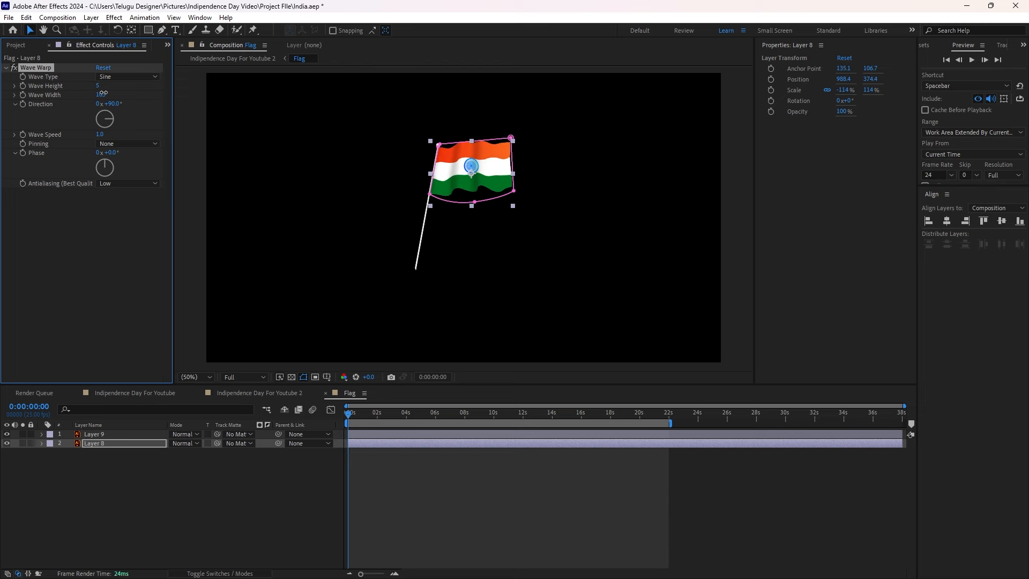
pyautogui.click(416, 502)
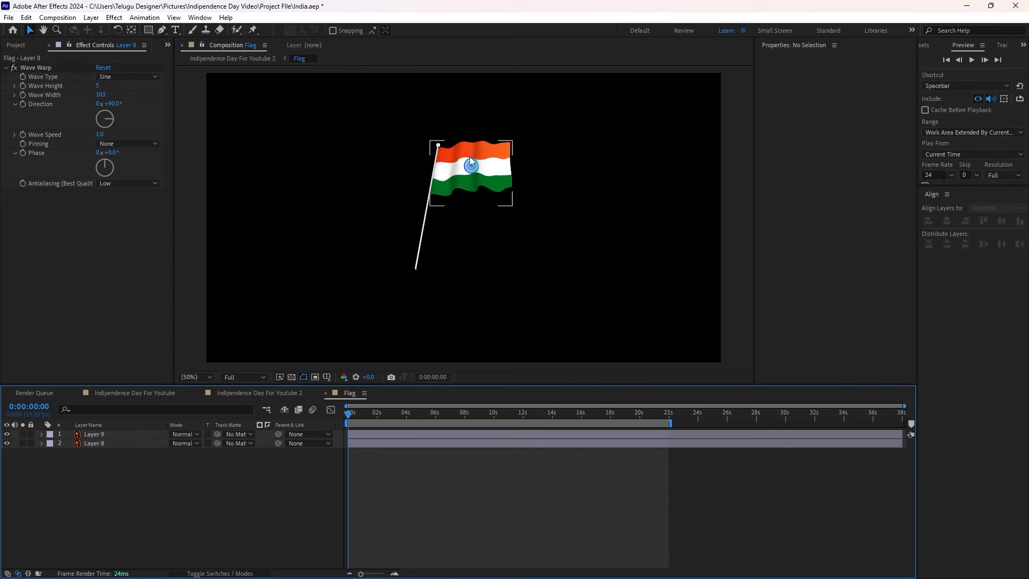
# Preview the flag cloth's waving motion from the composition start, focusing on where it meets the pole
pyautogui.scroll(2, 452, 159)
pyautogui.moveTo(464, 158); pyautogui.dragTo(450, 255)
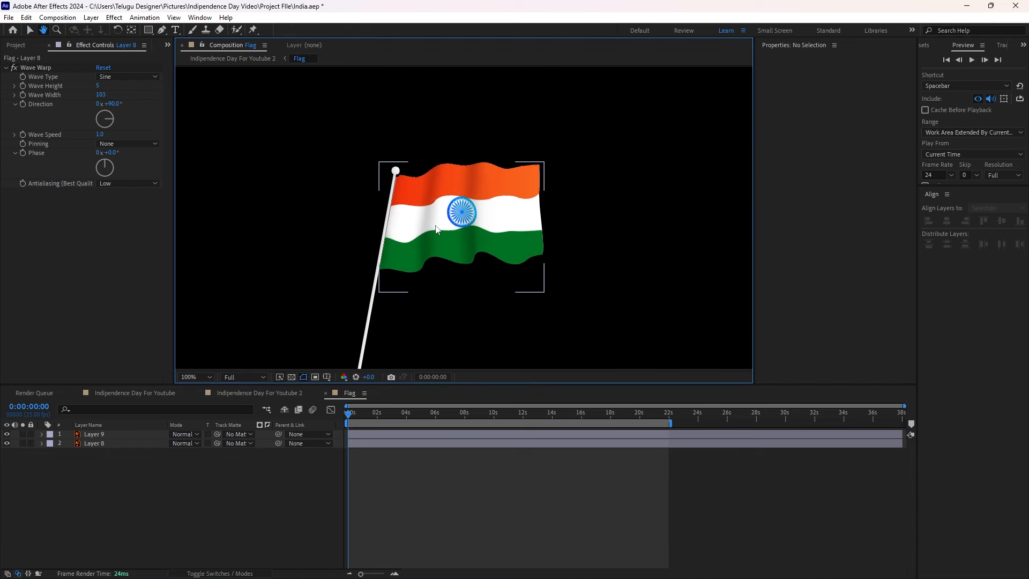
pyautogui.click(429, 228)
pyautogui.press('space')
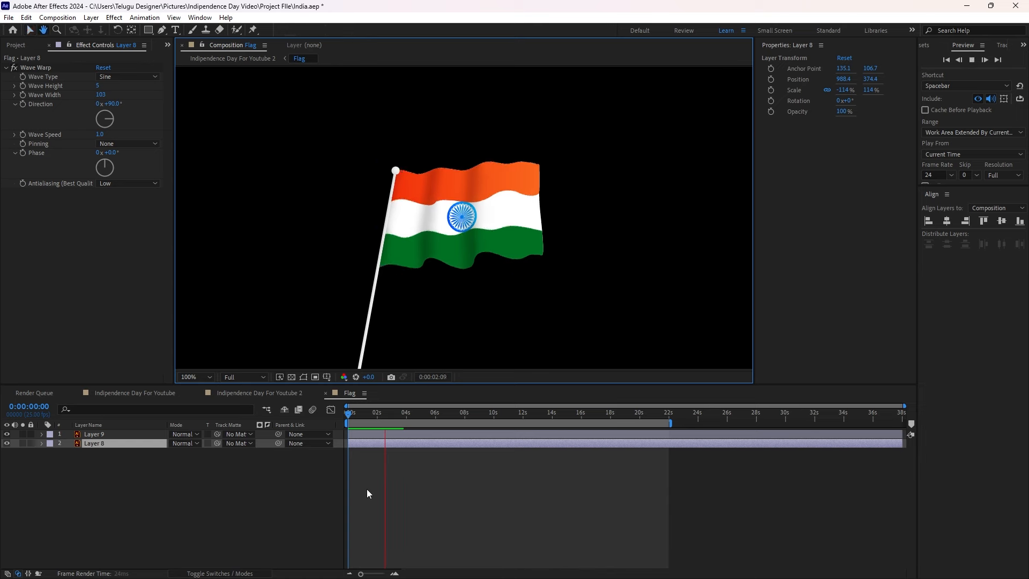
pyautogui.click(367, 489)
pyautogui.click(365, 443)
pyautogui.click(350, 494)
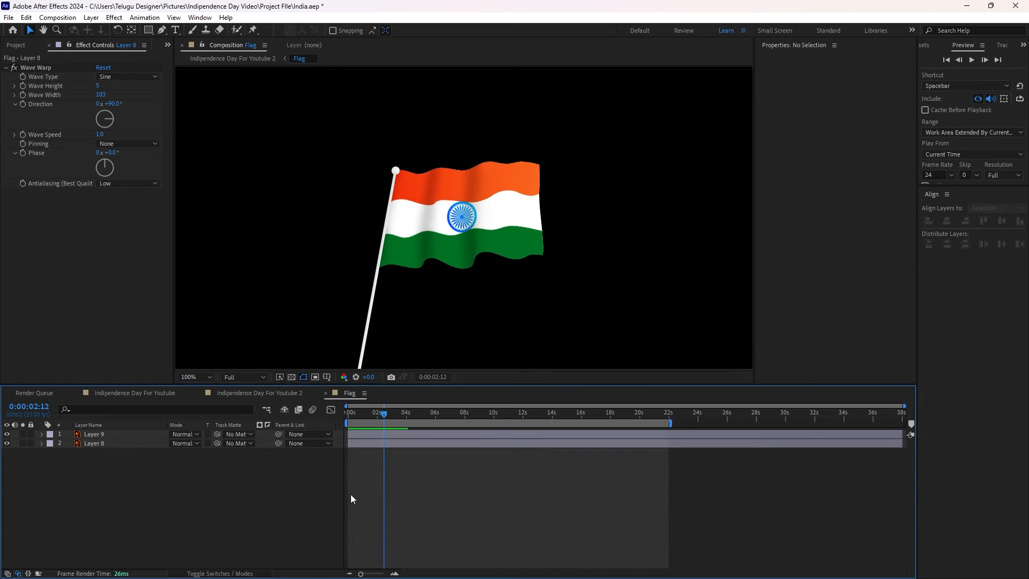
pyautogui.click(394, 235)
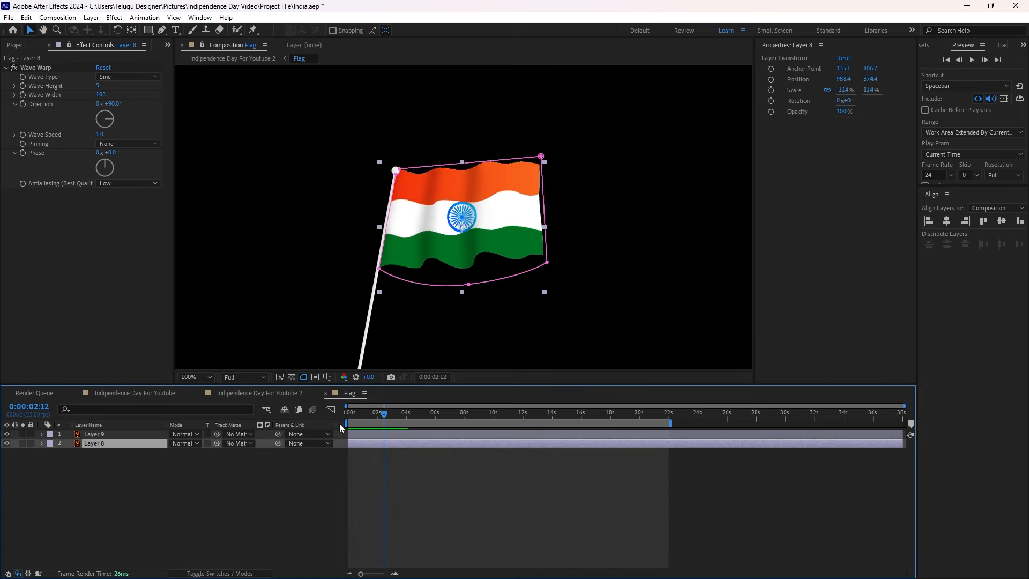
# Pre-compose the flag cloth, Layer 8, as Flag Cloth, moving all attributes into the new composition
pyautogui.click(418, 504)
pyautogui.click(375, 300)
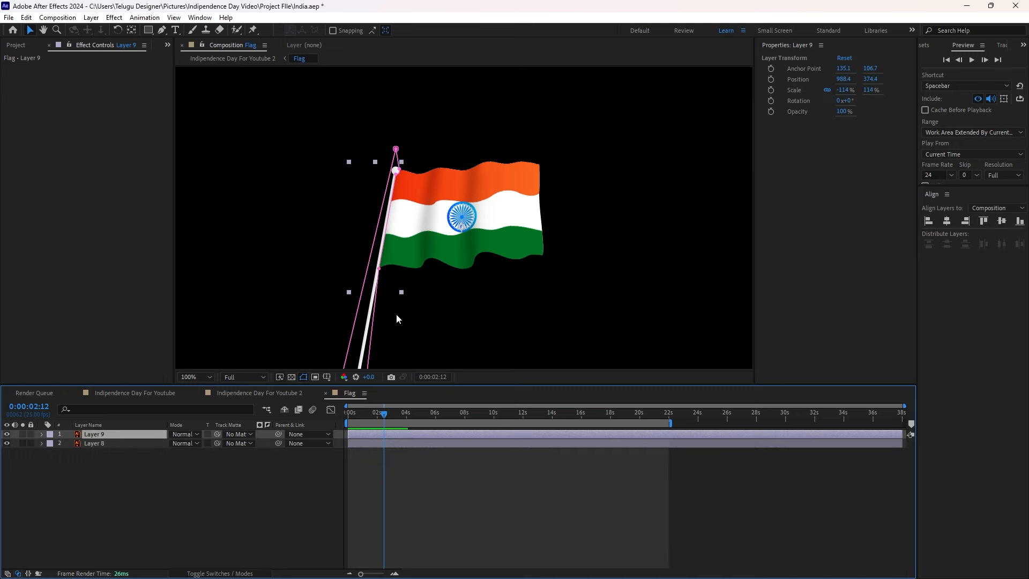
pyautogui.click(450, 228)
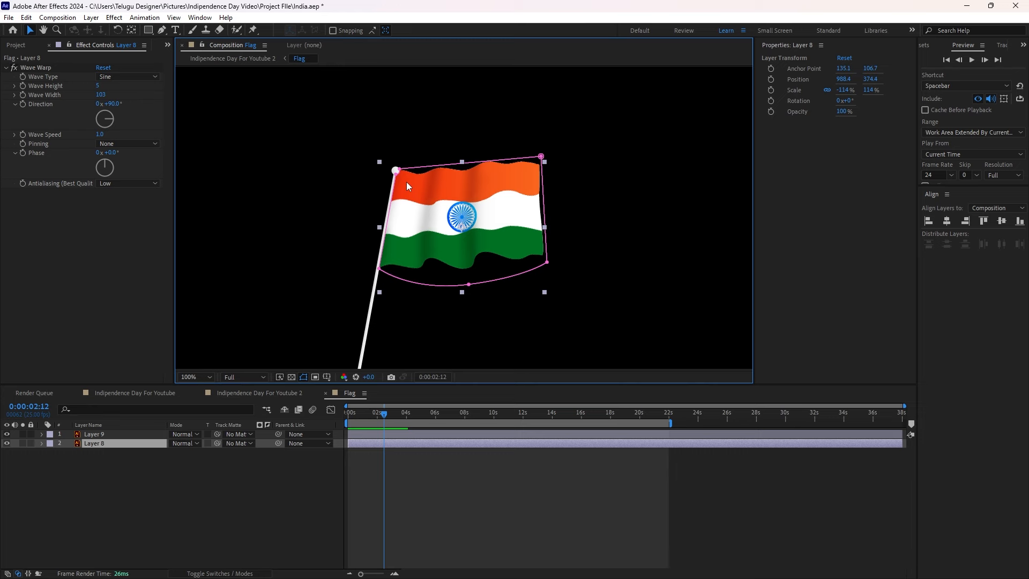
pyautogui.hotkey('ctrl', 'shift', 'c')
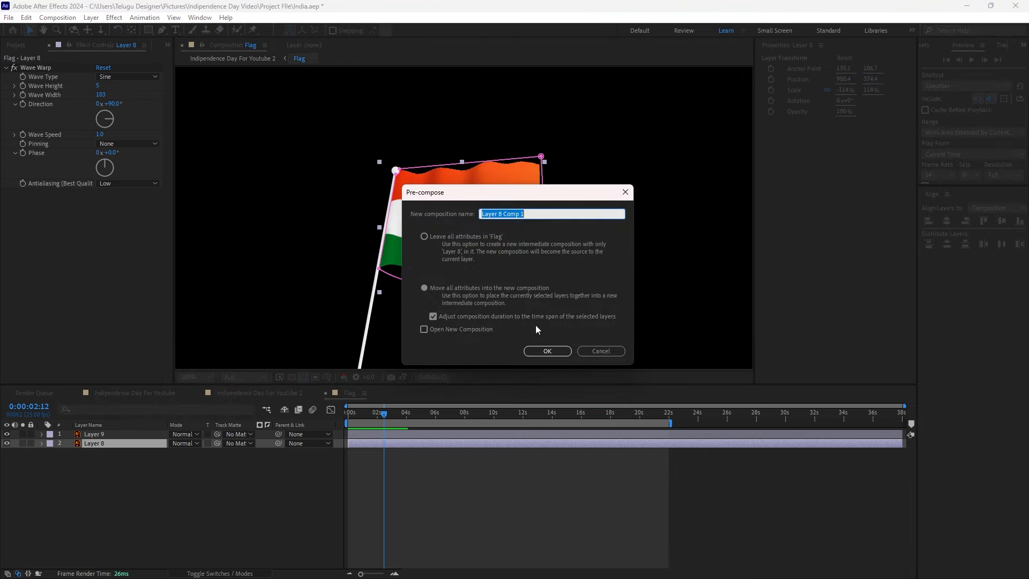
pyautogui.write('Flag Cloth')
pyautogui.click(532, 350)
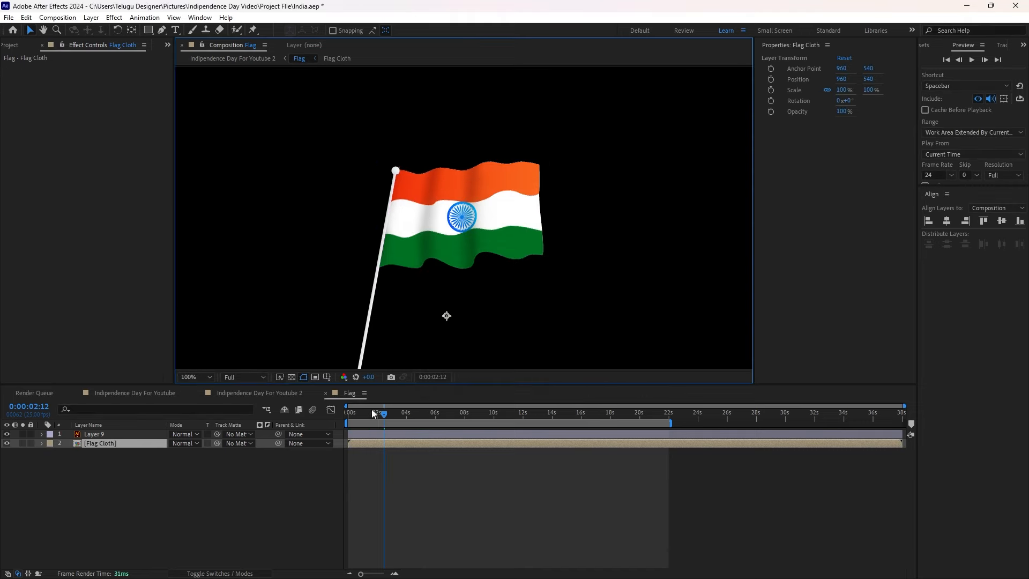
# Open the Flag Cloth composition and crop it to a region of interest drawn closely around the cloth
pyautogui.doubleClick(359, 444)
pyautogui.click(359, 435)
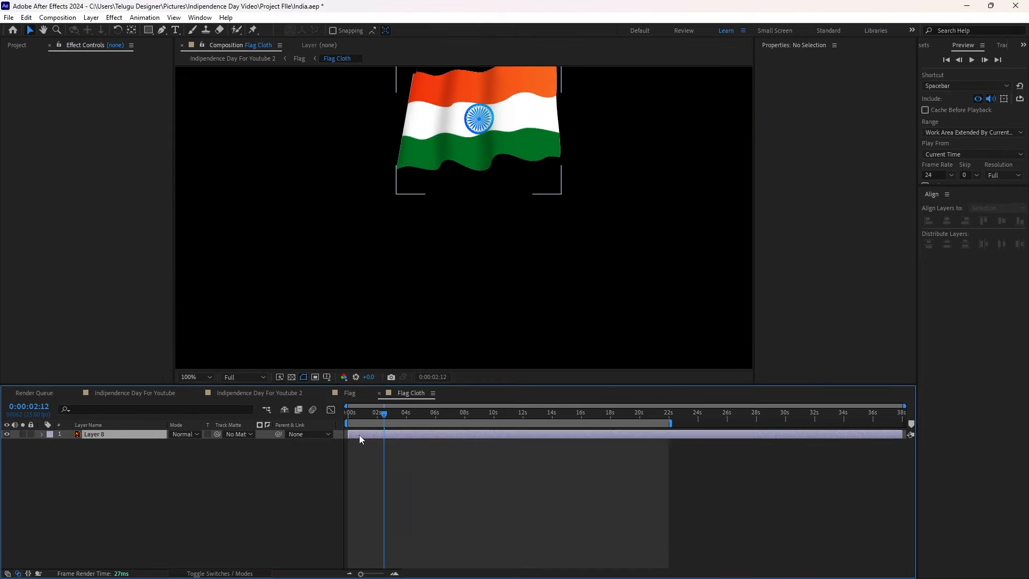
pyautogui.scroll(-1, 391, 267)
pyautogui.moveTo(462, 245); pyautogui.dragTo(454, 283)
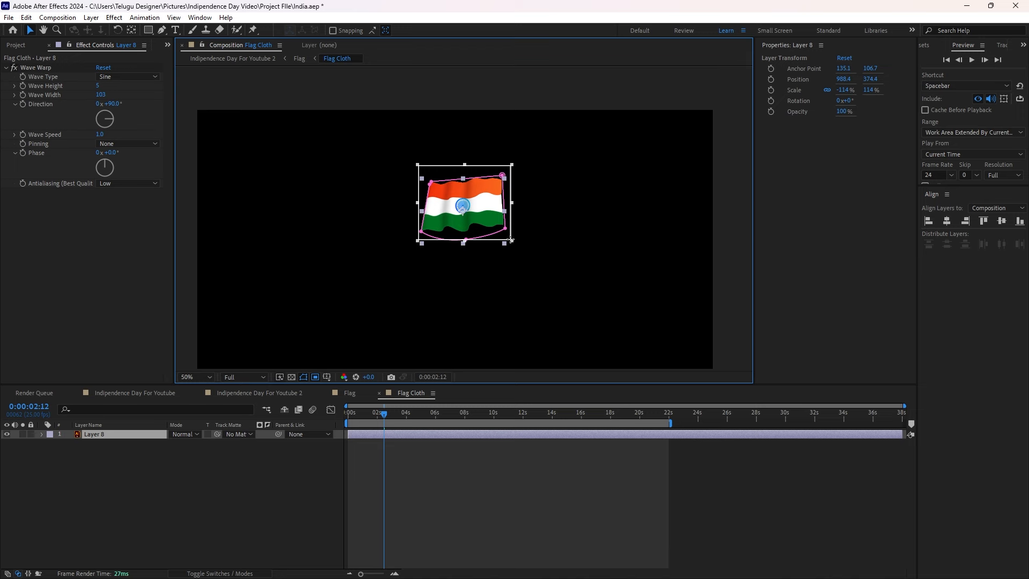
pyautogui.click(57, 17)
pyautogui.click(72, 81)
pyautogui.click(393, 444)
pyautogui.hotkey('shift', '/')
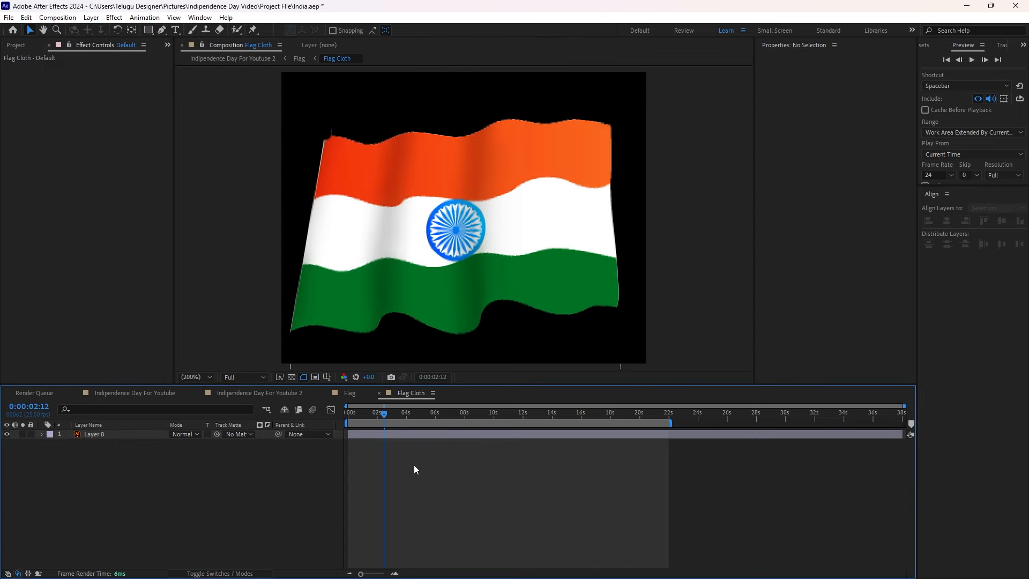
# Try pinning Layer 8's Wave Warp to the Right Edge and preview the cloth's motion
pyautogui.click(374, 432)
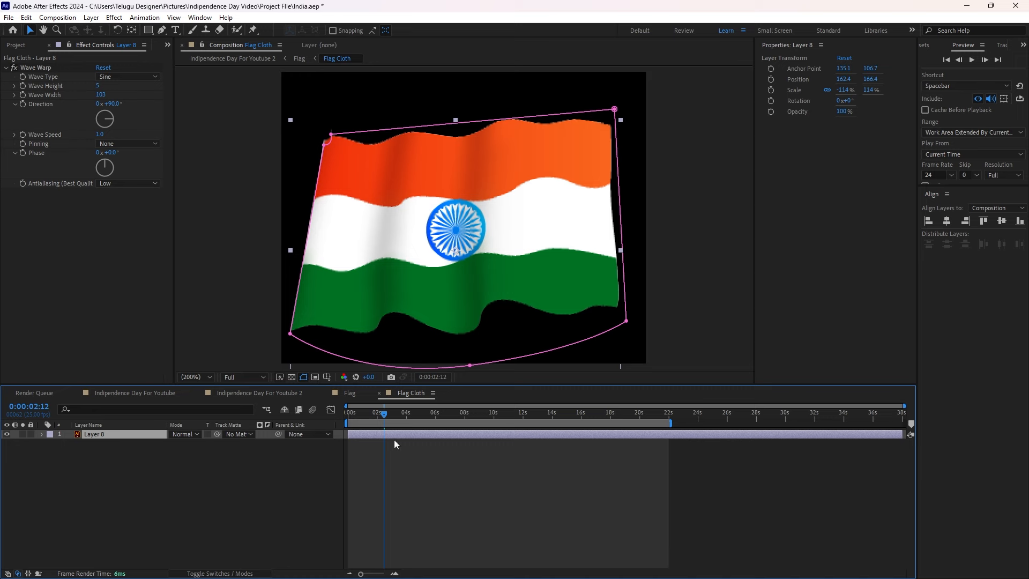
pyautogui.click(371, 474)
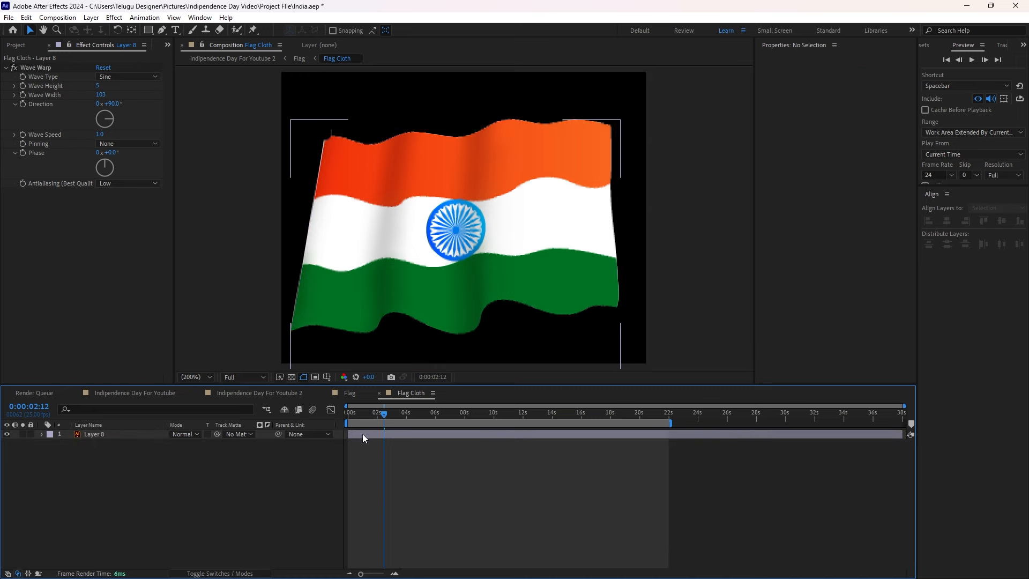
pyautogui.click(362, 433)
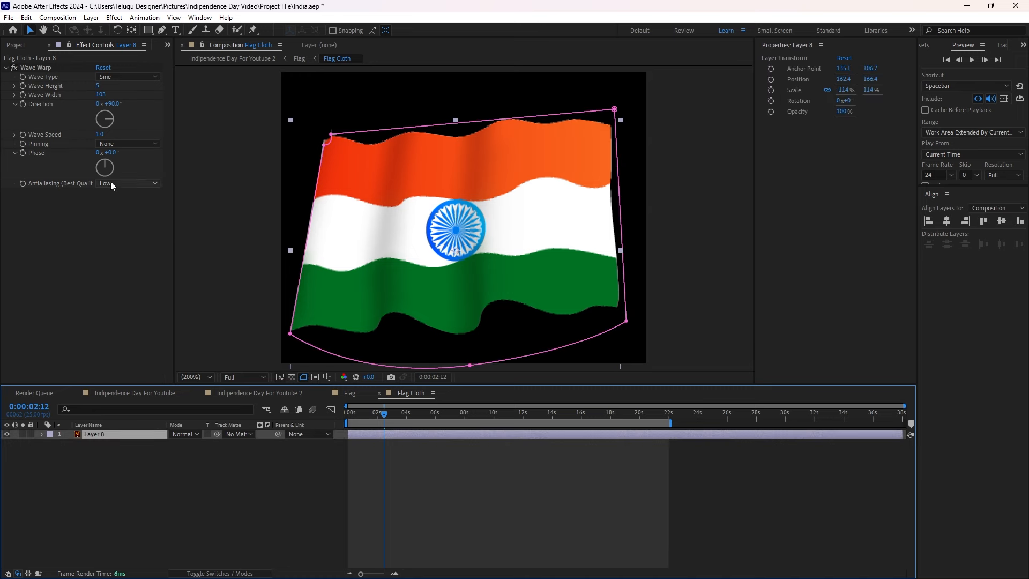
pyautogui.click(121, 143)
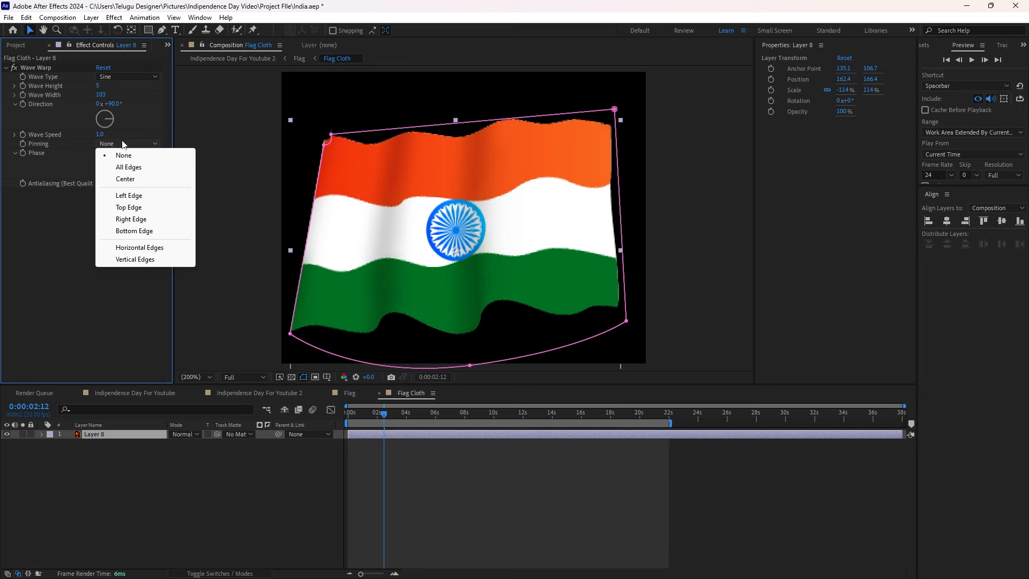
pyautogui.click(120, 219)
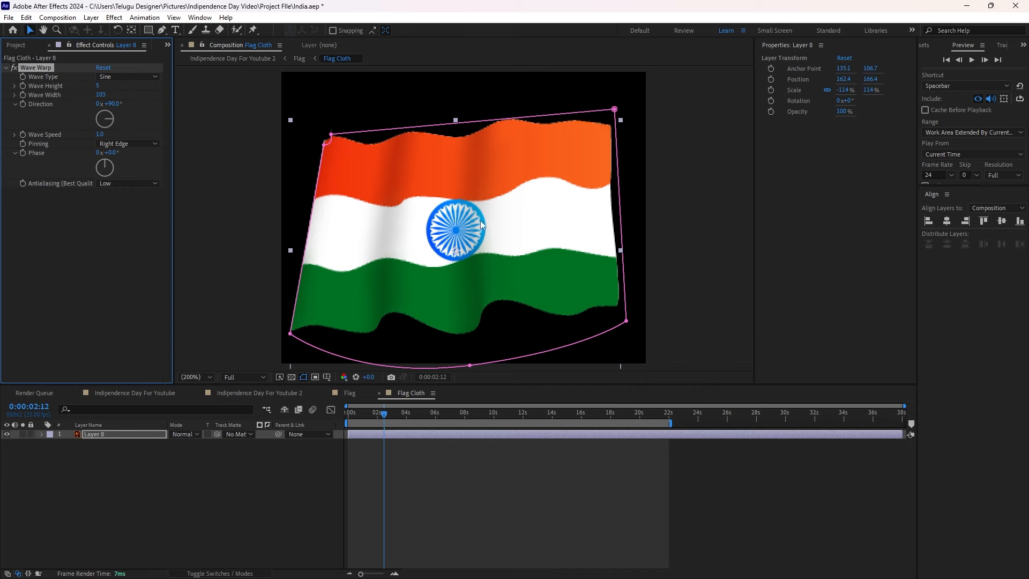
pyautogui.press('space')
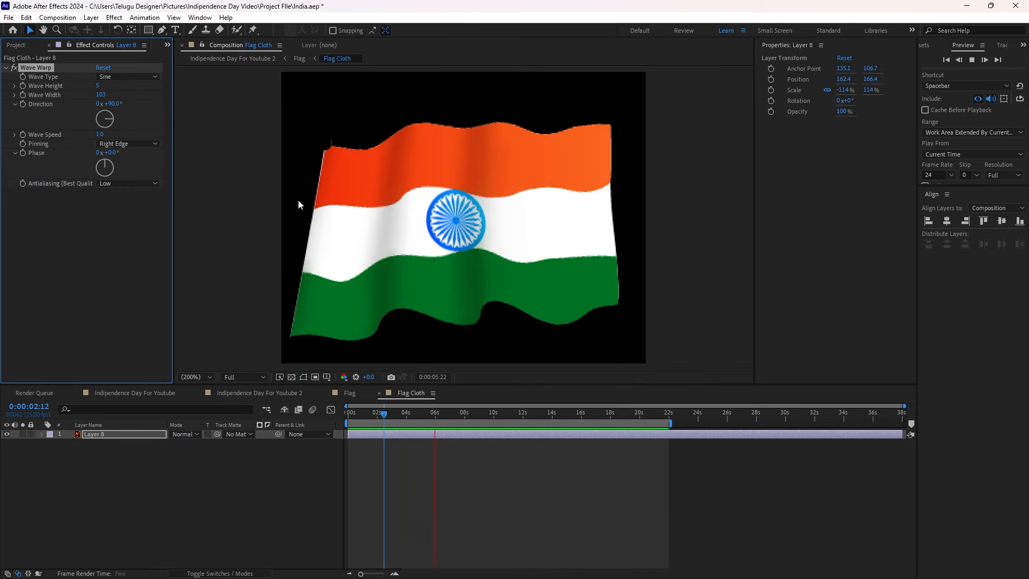
pyautogui.press('space')
# Set the Wave Warp pinning on Layer 8 to Left Edge and preview the cloth's motion
pyautogui.click(100, 144)
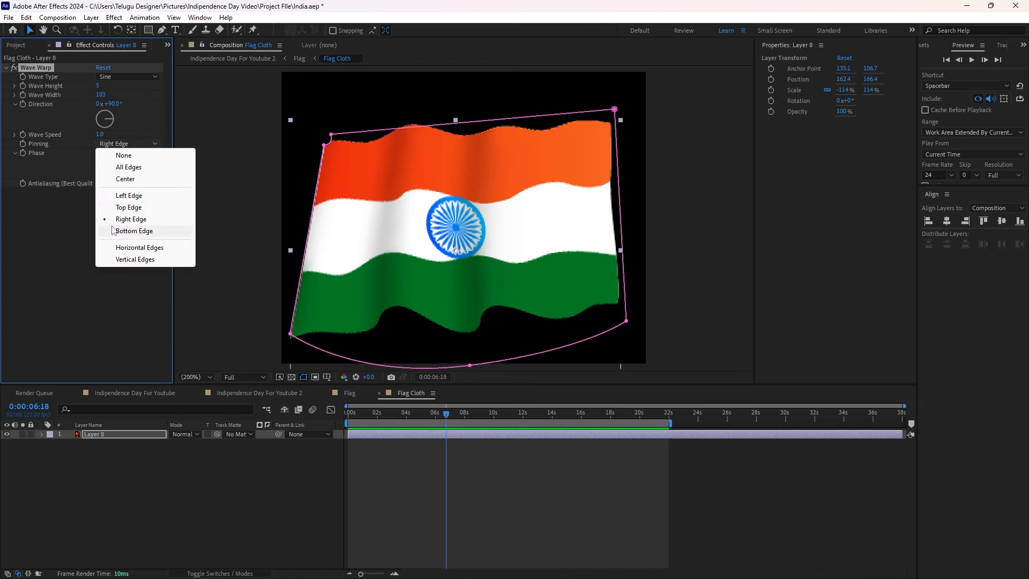
pyautogui.click(123, 196)
pyautogui.press('space')
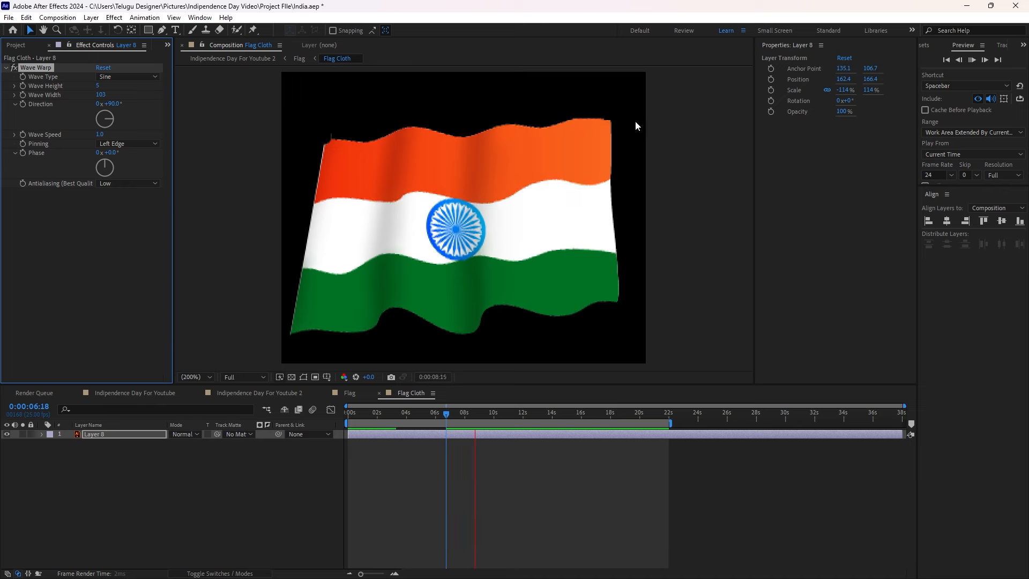
pyautogui.press('space')
pyautogui.click(384, 503)
pyautogui.click(383, 432)
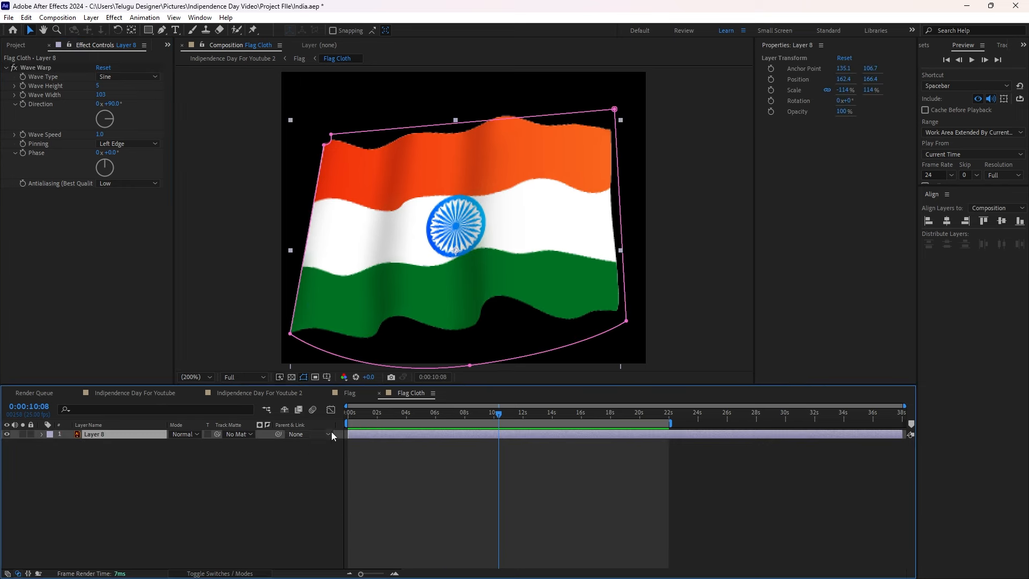
pyautogui.click(365, 497)
# In the Flag composition, nudge the Flag Cloth layer back against the pole at position 993, 351 and preview the result
pyautogui.click(347, 392)
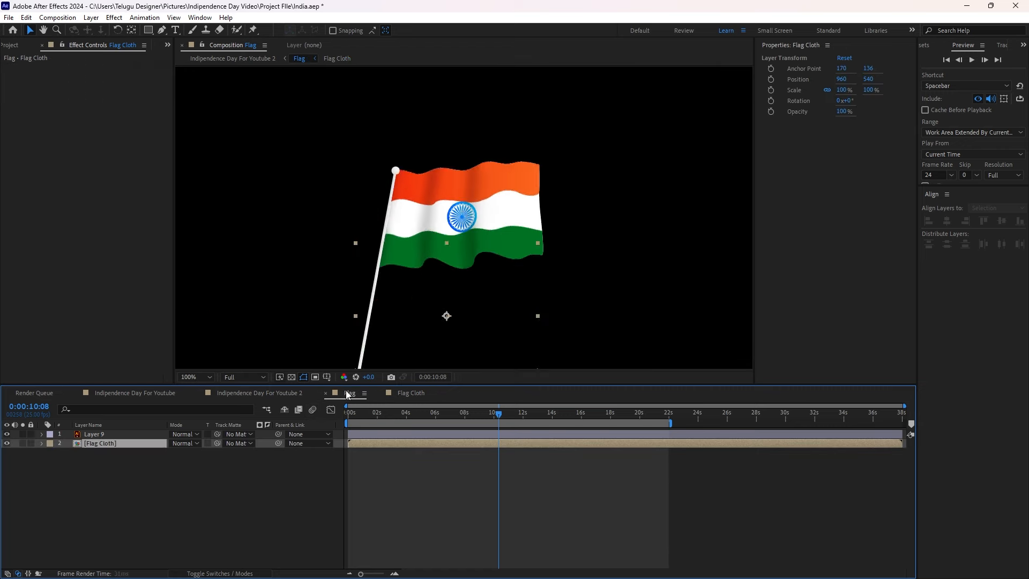
pyautogui.click(469, 532)
pyautogui.click(408, 442)
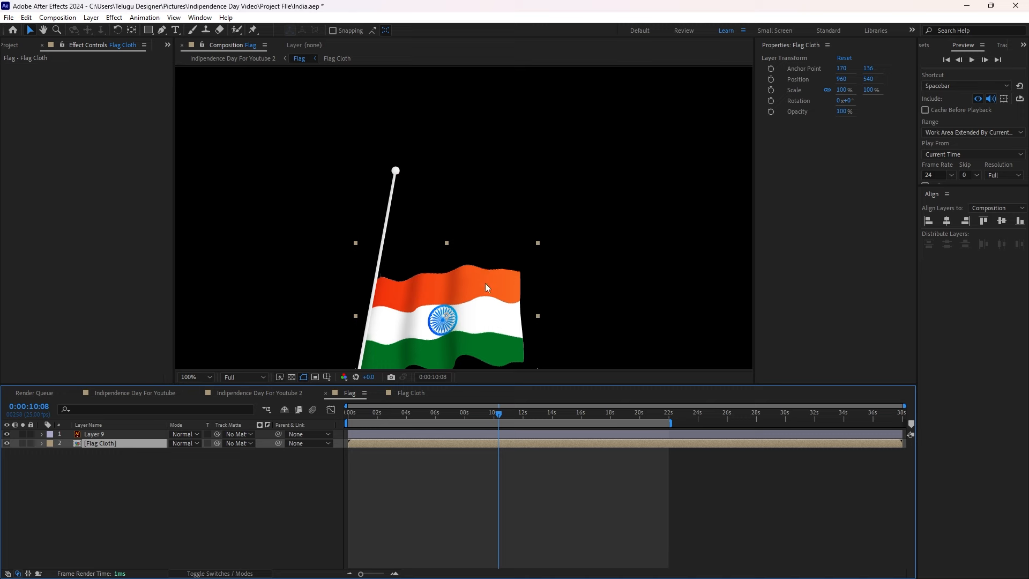
pyautogui.click(359, 480)
pyautogui.click(390, 440)
pyautogui.hotkey('shift', 'Up')
pyautogui.hotkey('shift', 'Up')
pyautogui.hotkey('shift', 'Up')
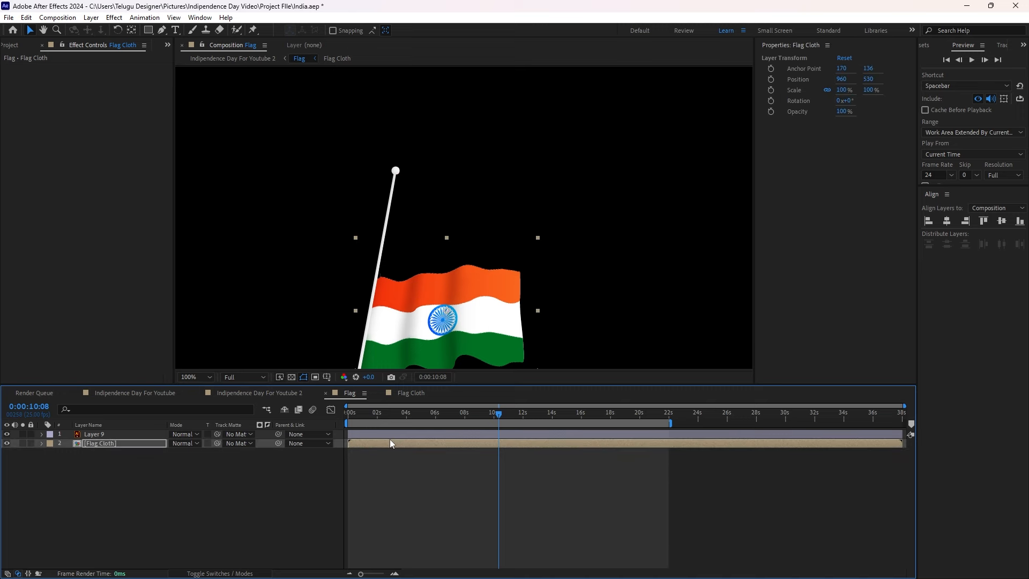
pyautogui.hotkey('shift', 'Up')
pyautogui.hotkey('shift', 'Up')
pyautogui.hotkey('shift', 'Up')
pyautogui.hotkey('shift', 'Up')
pyautogui.hotkey('shift', 'Up')
pyautogui.hotkey('shift', 'Up')
pyautogui.hotkey('shift', 'Up')
pyautogui.hotkey('shift', 'Up')
pyautogui.hotkey('shift', 'Up')
pyautogui.hotkey('shift', 'Up')
pyautogui.hotkey('shift', 'Up')
pyautogui.hotkey('shift', 'Up')
pyautogui.hotkey('shift', 'Right')
pyautogui.hotkey('shift', 'Right')
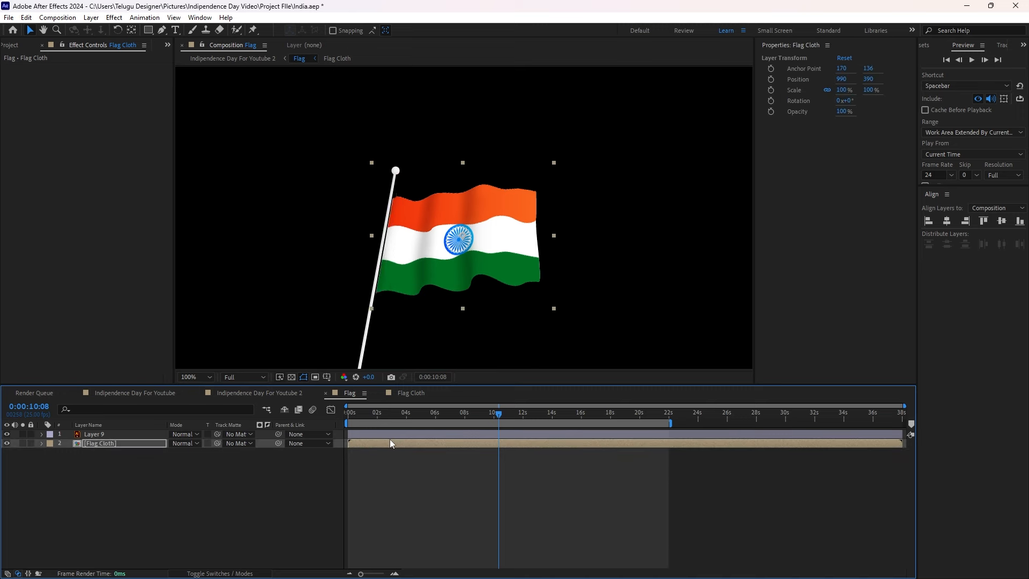
pyautogui.press('Right')
pyautogui.press('Right')
pyautogui.press('Right')
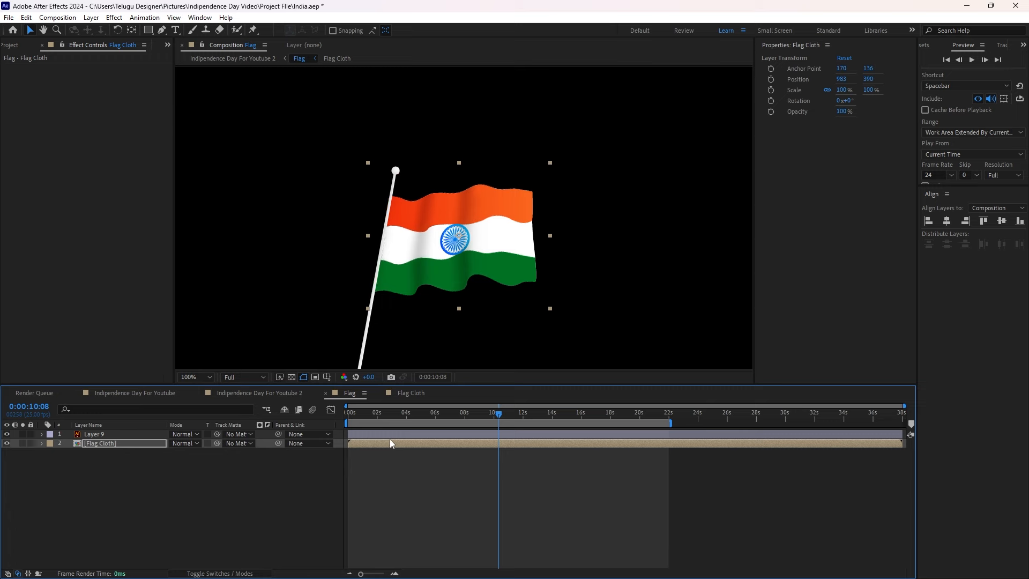
pyautogui.hotkey('shift', 'Up')
pyautogui.hotkey('shift', 'Up')
pyautogui.hotkey('shift', 'Right')
pyautogui.hotkey('shift', 'Up')
pyautogui.hotkey('shift', 'Up')
pyautogui.press('Down')
pyautogui.press('space')
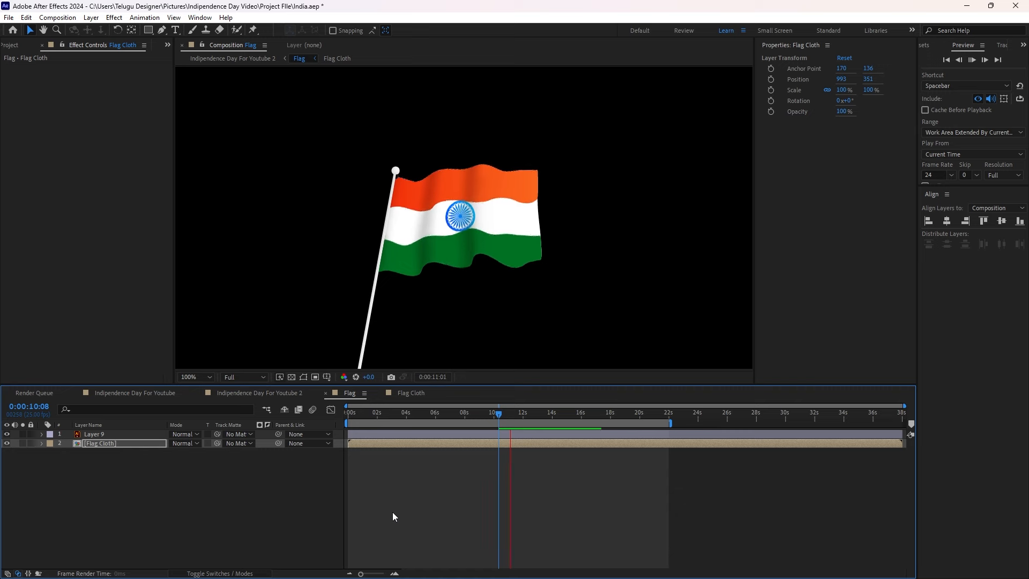
pyautogui.press('space')
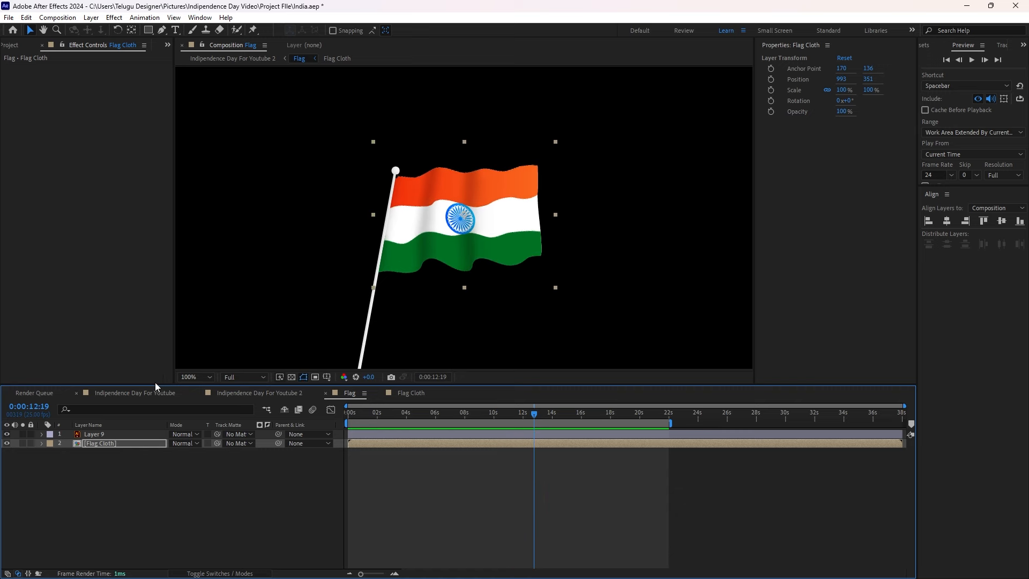
# Reopen the Flag composition from the main one and crop it to a region of interest around the whole flag and pole
pyautogui.click(326, 393)
pyautogui.click(326, 393)
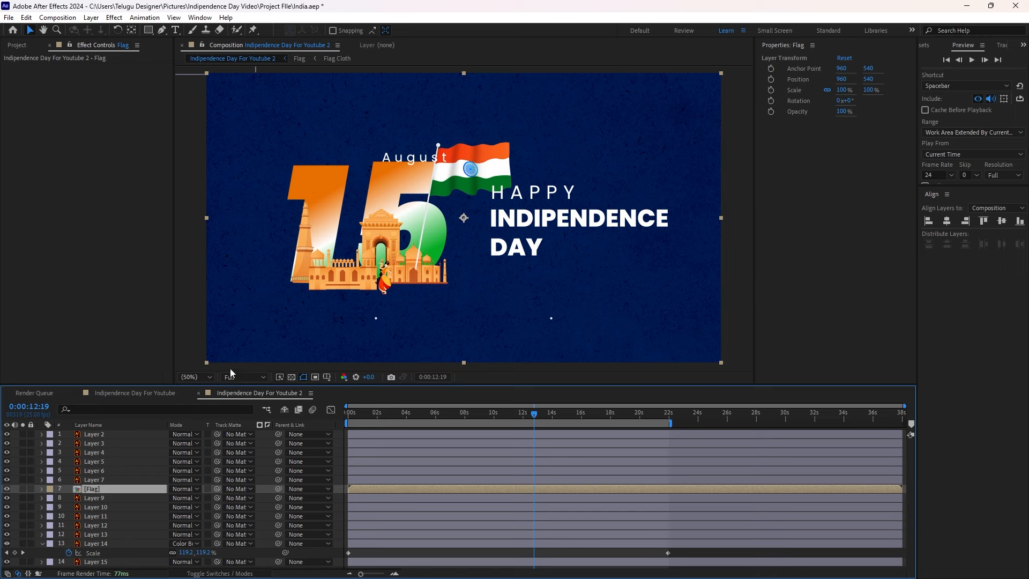
pyautogui.doubleClick(364, 490)
pyautogui.click(364, 490)
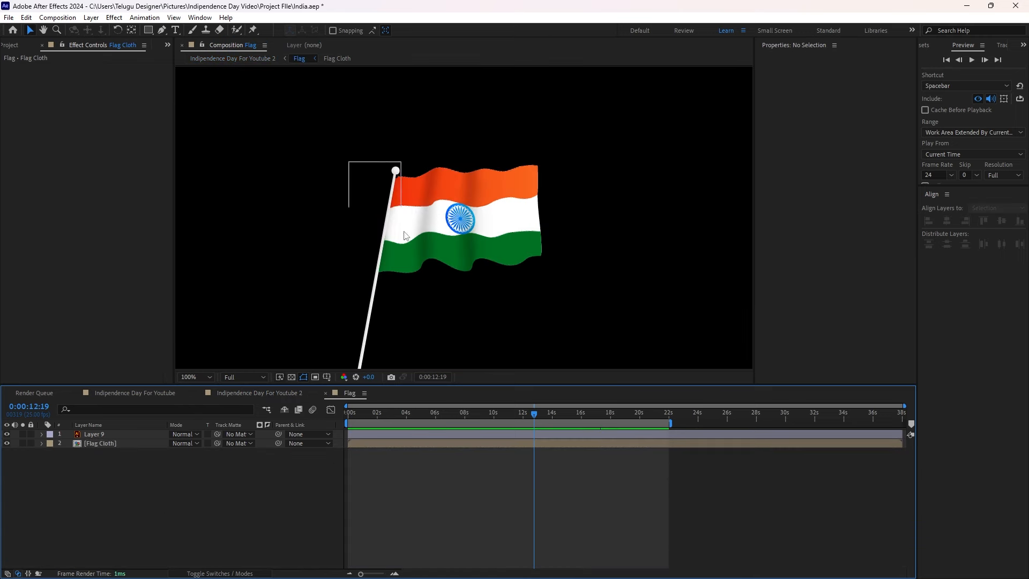
pyautogui.scroll(-2, 419, 233)
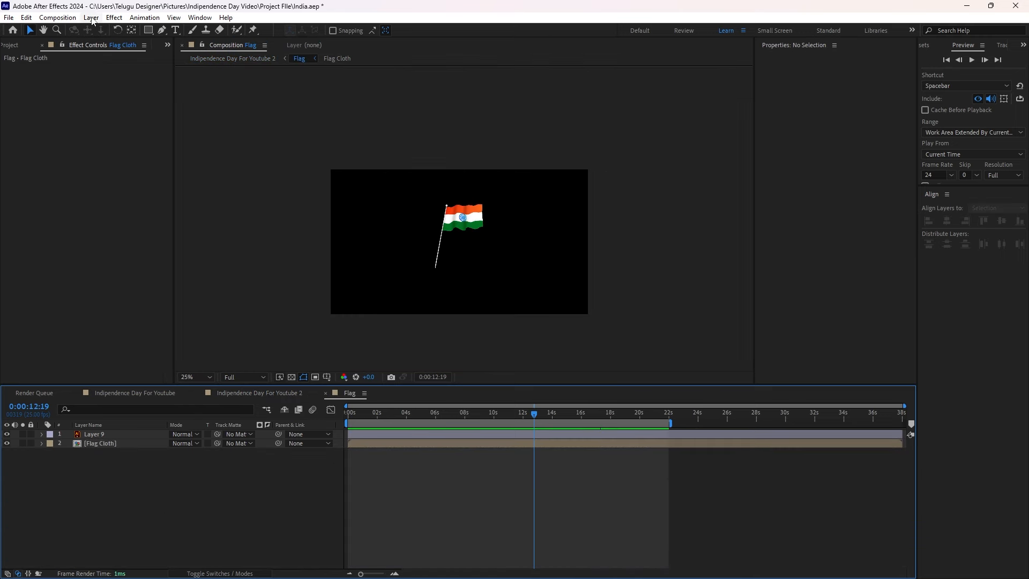
pyautogui.click(315, 376)
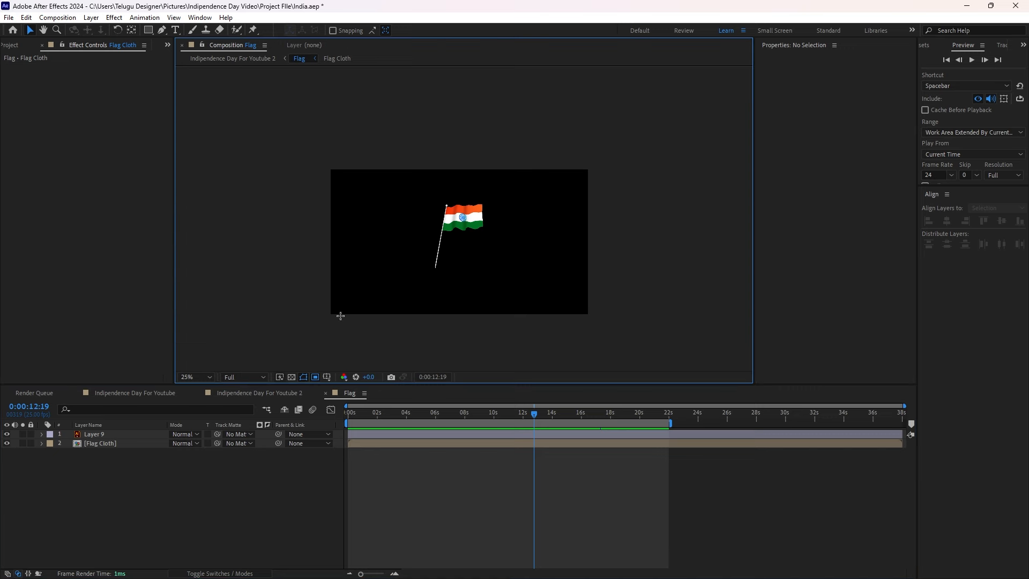
pyautogui.moveTo(418, 191); pyautogui.dragTo(499, 277)
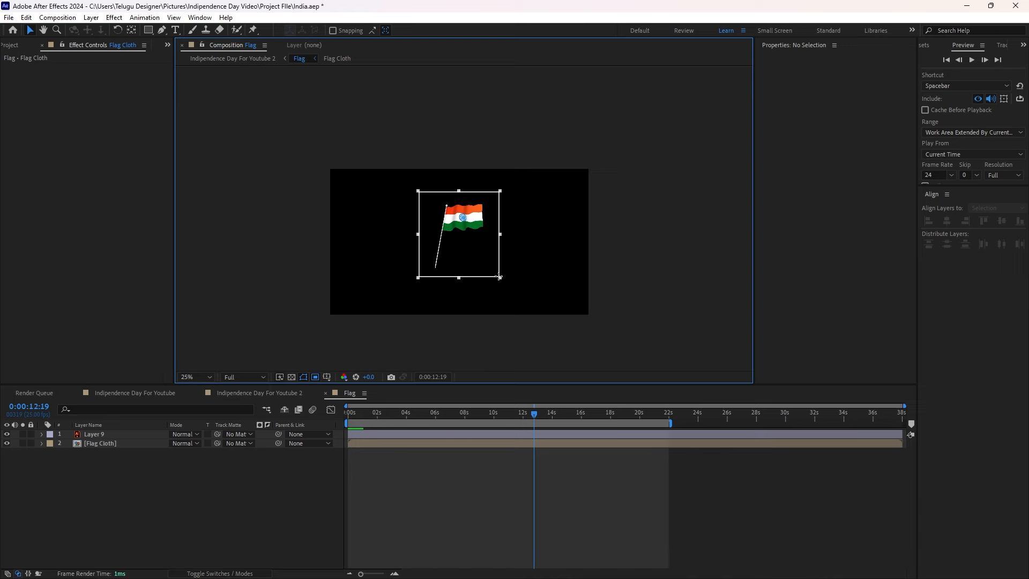
pyautogui.click(59, 17)
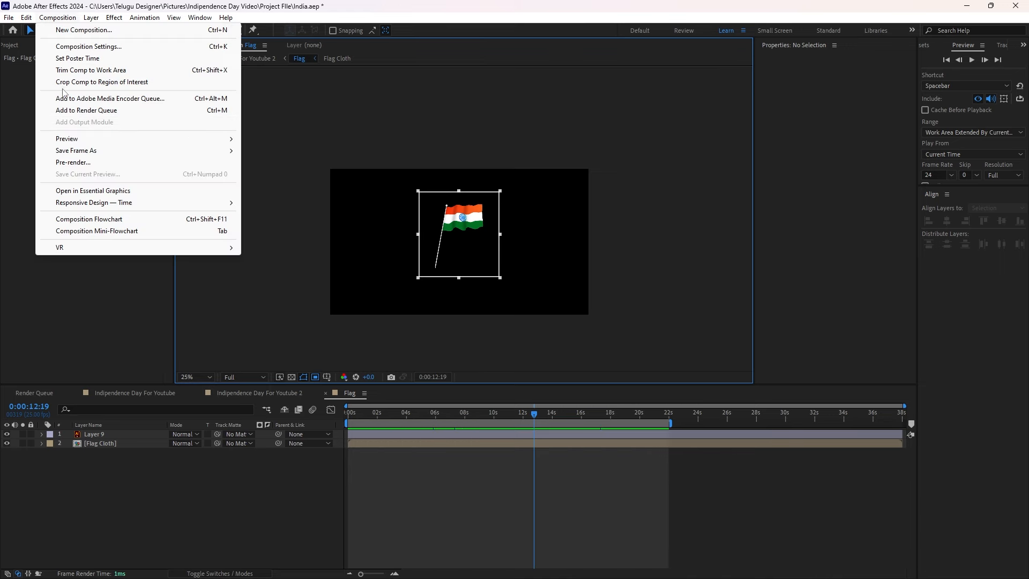
pyautogui.click(66, 83)
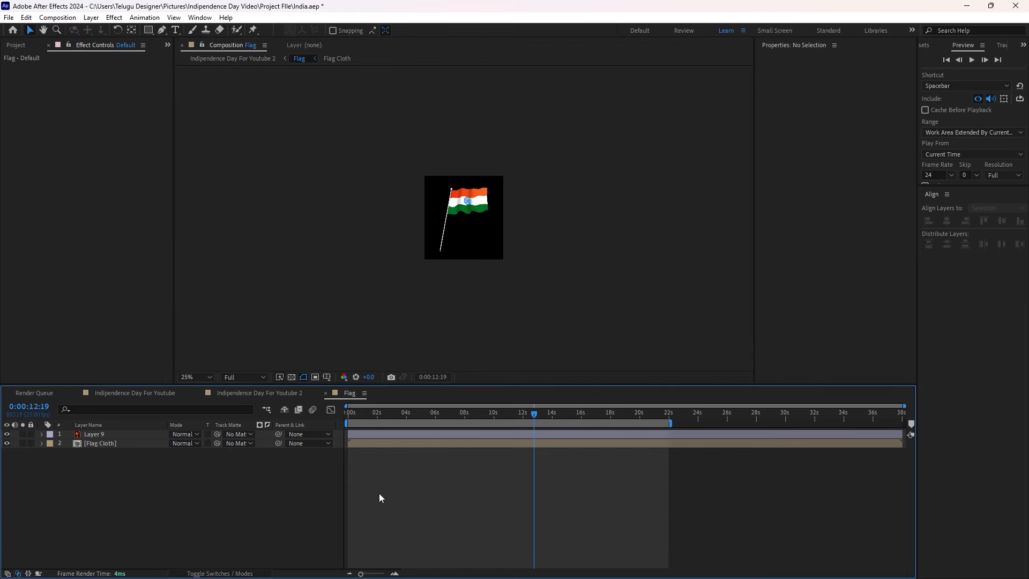
pyautogui.hotkey('shift', '/')
pyautogui.click(458, 167)
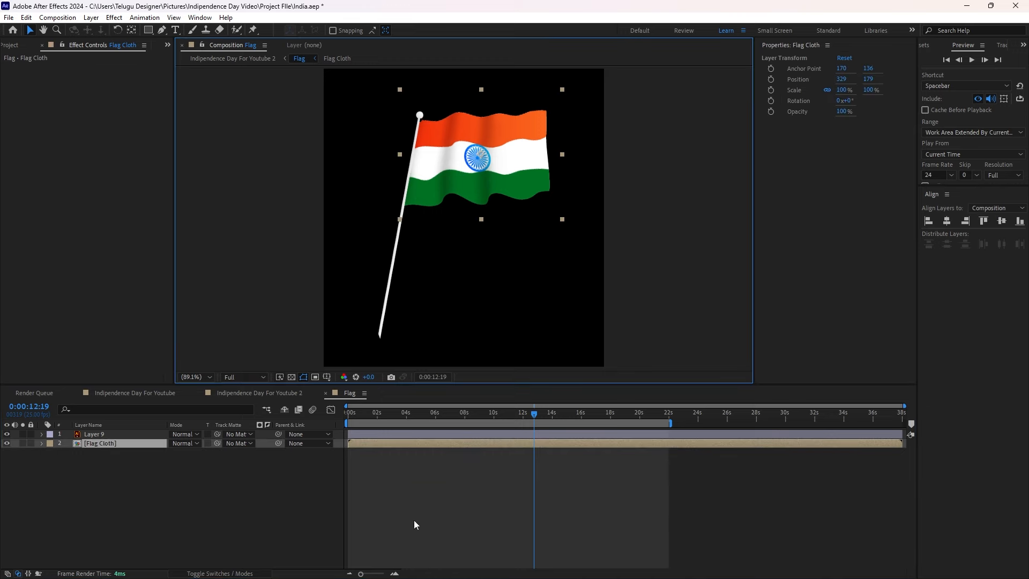
# Return to the Indipendence Day For Youtube 2 composition and solo Layer 13, the large number 15
pyautogui.click(152, 396)
pyautogui.click(245, 397)
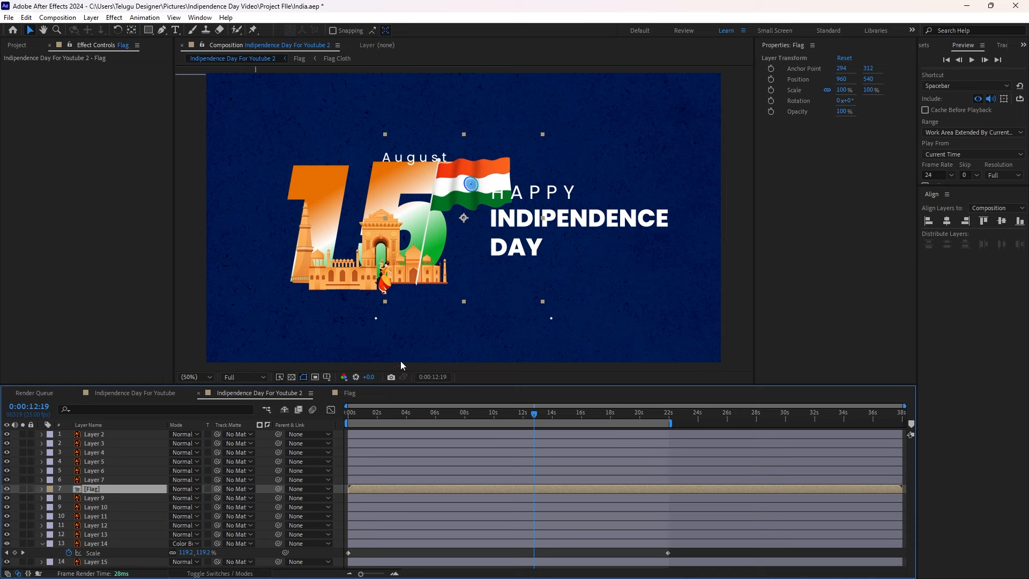
pyautogui.click(572, 193)
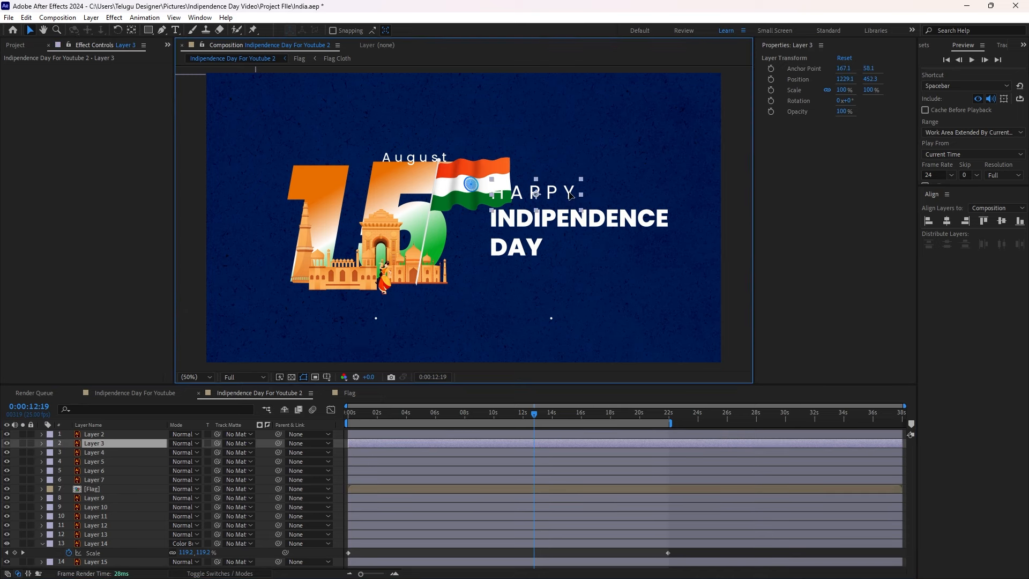
pyautogui.click(335, 464)
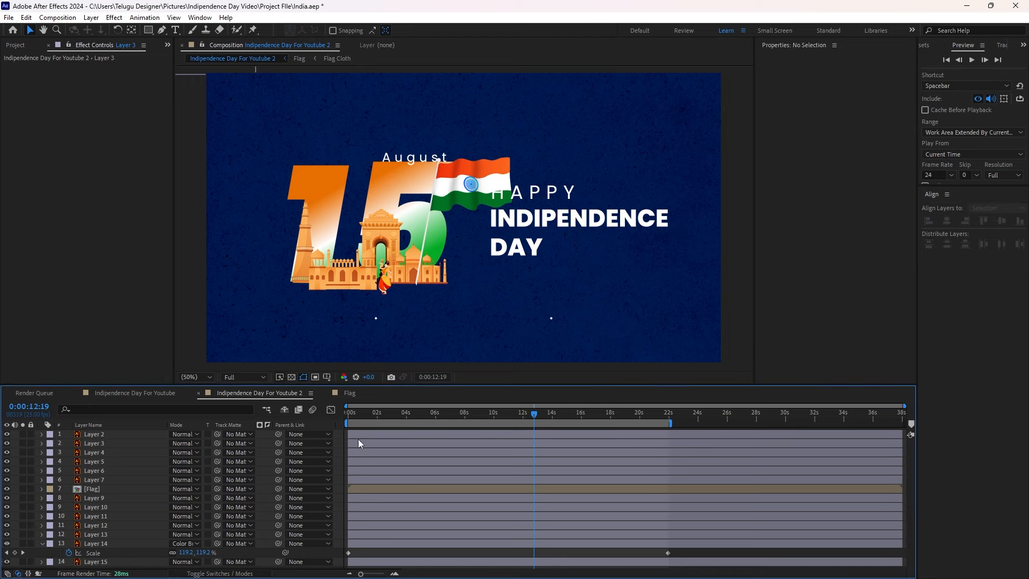
pyautogui.click(316, 181)
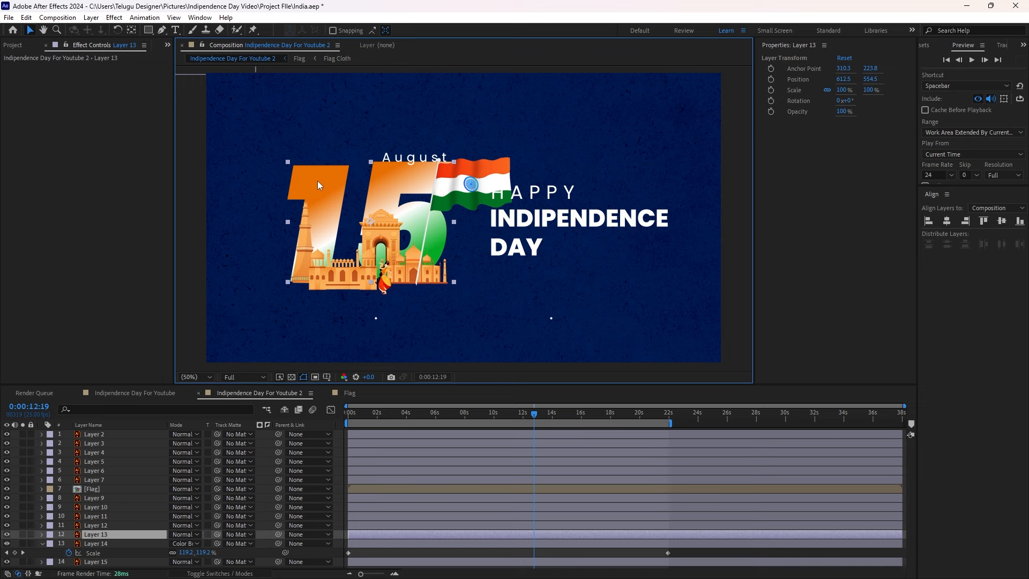
pyautogui.click(22, 534)
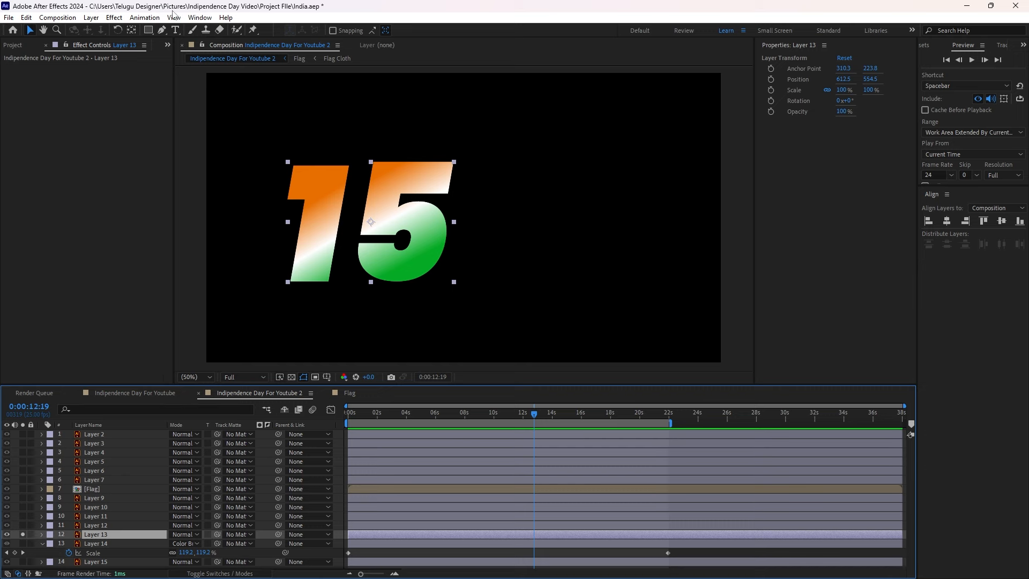
# Draw a rectangular mask on Layer 13 that encloses only the digit 1
pyautogui.click(148, 30)
pyautogui.moveTo(264, 144)
pyautogui.mouseDown()
pyautogui.moveTo(354, 276)
pyautogui.moveTo(350, 294)
pyautogui.mouseUp()
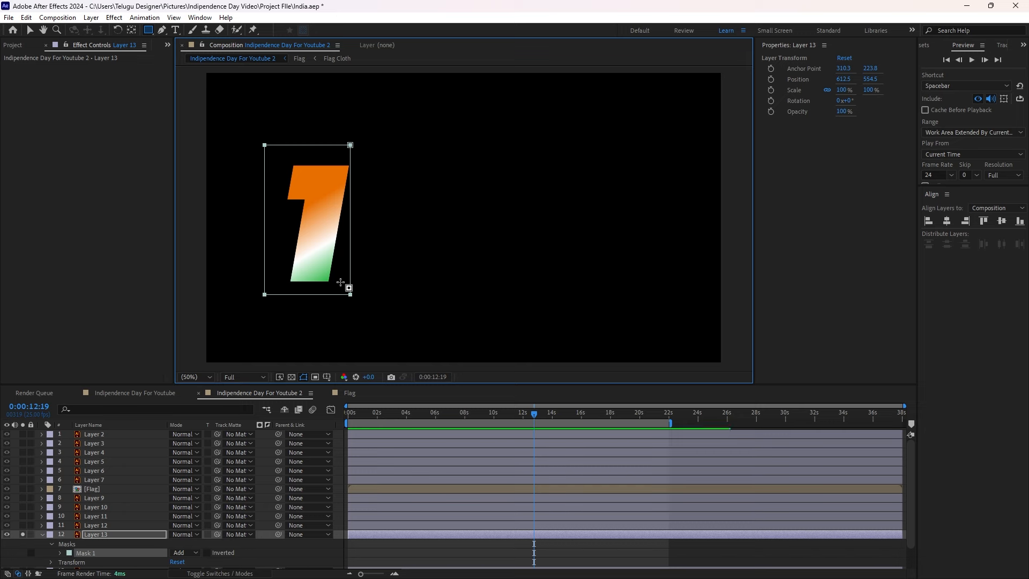
pyautogui.click(369, 549)
pyautogui.click(362, 533)
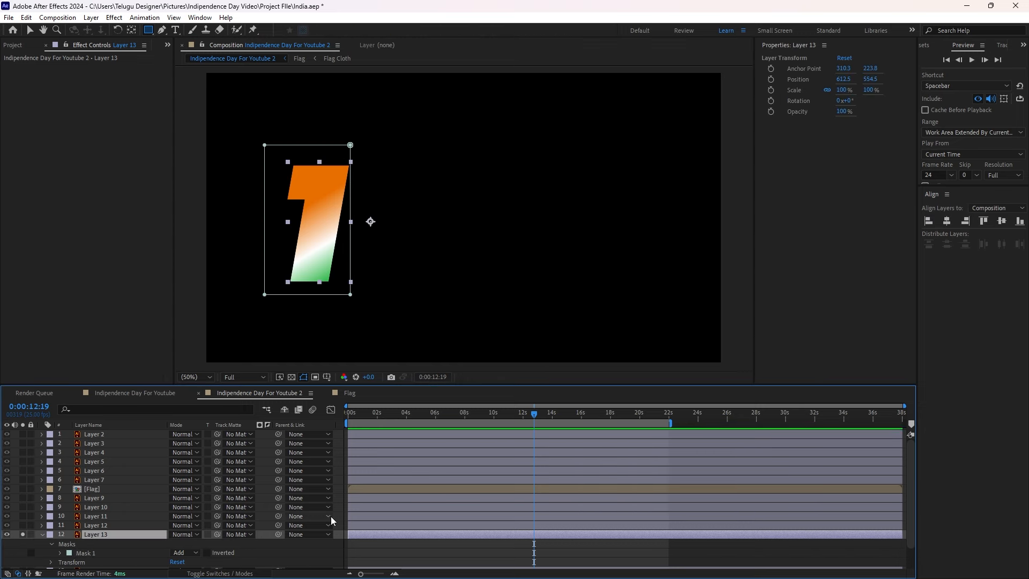
# Duplicate Layer 13 and shift the copy's mask right over the digit 5, widening it until it encloses the whole digit
pyautogui.hotkey('ctrl', 'd')
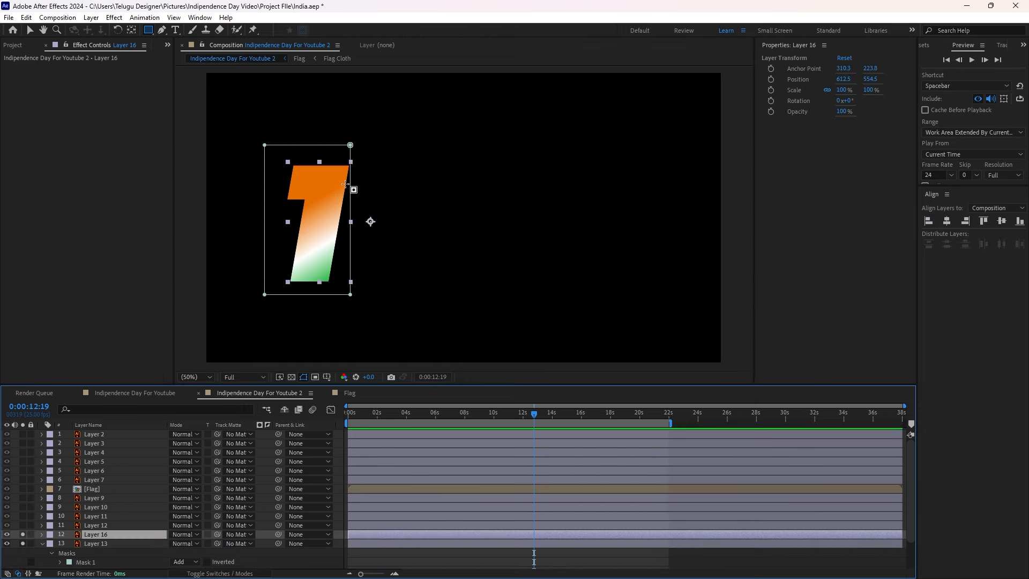
pyautogui.press('v')
pyautogui.click(351, 145)
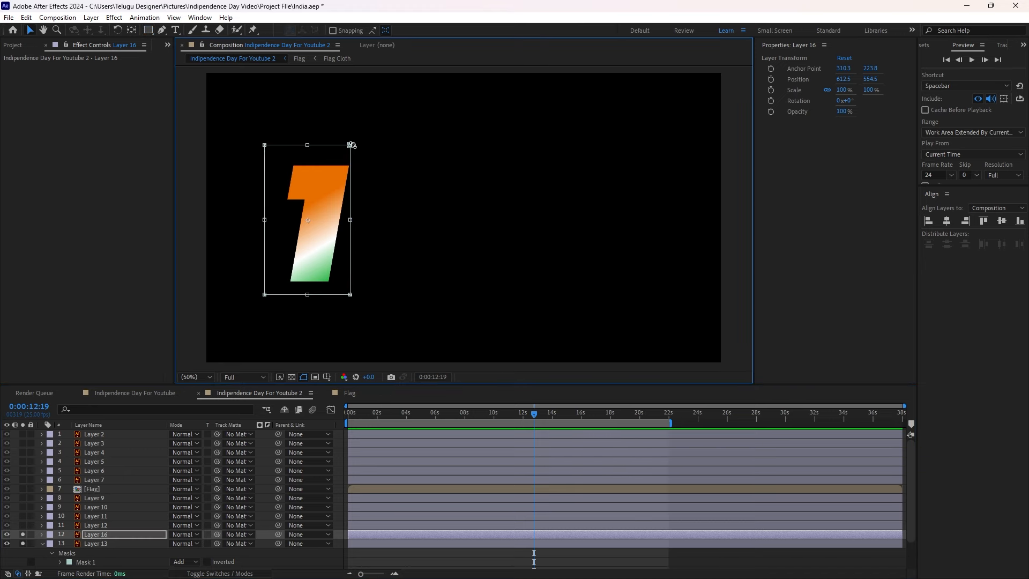
pyautogui.hotkey('shift', 'Right')
pyautogui.hotkey('shift', 'Right')
pyautogui.hotkey('shift', 'Right')
pyautogui.hotkey('shift', 'Right')
pyautogui.hotkey('shift', 'Right')
pyautogui.hotkey('shift', 'Right')
pyautogui.hotkey('shift', 'Right')
pyautogui.hotkey('shift', 'Right')
pyautogui.hotkey('shift', 'Right')
pyautogui.hotkey('shift', 'Right')
pyautogui.hotkey('shift', 'Right')
pyautogui.hotkey('shift', 'Right')
pyautogui.hotkey('shift', 'Right')
pyautogui.hotkey('shift', 'Right')
pyautogui.hotkey('shift', 'Right')
pyautogui.hotkey('shift', 'Right')
pyautogui.hotkey('shift', 'Right')
pyautogui.hotkey('shift', 'Right')
pyautogui.hotkey('shift', 'Right')
pyautogui.hotkey('shift', 'Right')
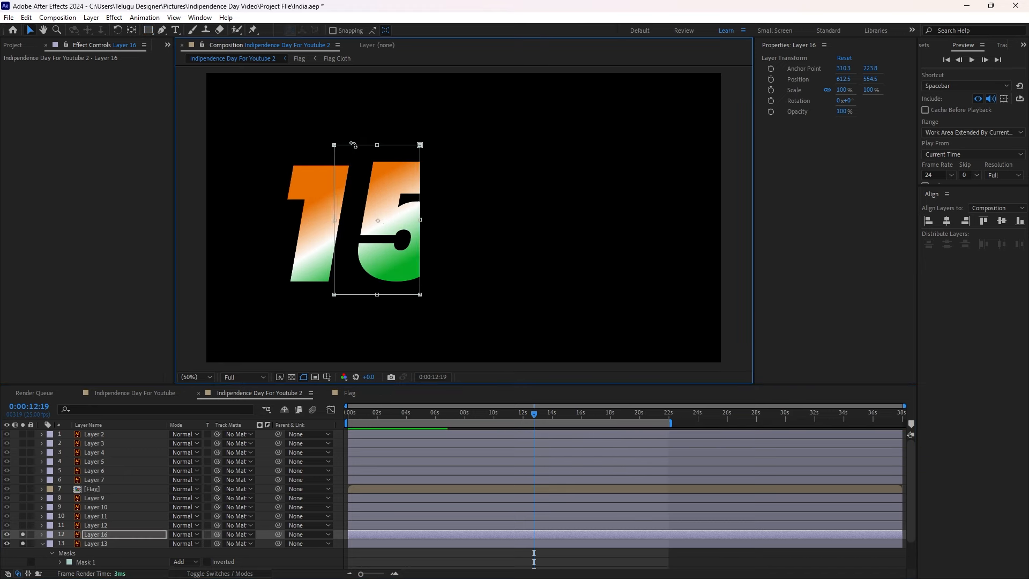
pyautogui.hotkey('shift', 'Right')
pyautogui.hotkey('shift', 'Right')
pyautogui.hotkey('shift', 'Right')
pyautogui.hotkey('shift', 'Right')
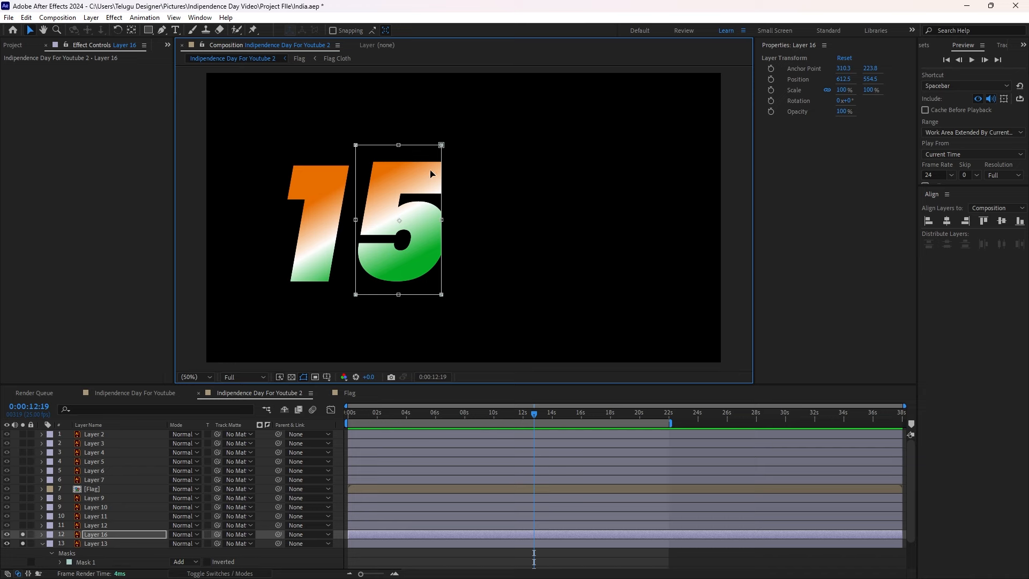
pyautogui.moveTo(441, 219)
pyautogui.mouseDown()
pyautogui.moveTo(480, 221)
pyautogui.moveTo(455, 221)
pyautogui.mouseUp()
pyautogui.click(393, 557)
pyautogui.click(375, 538)
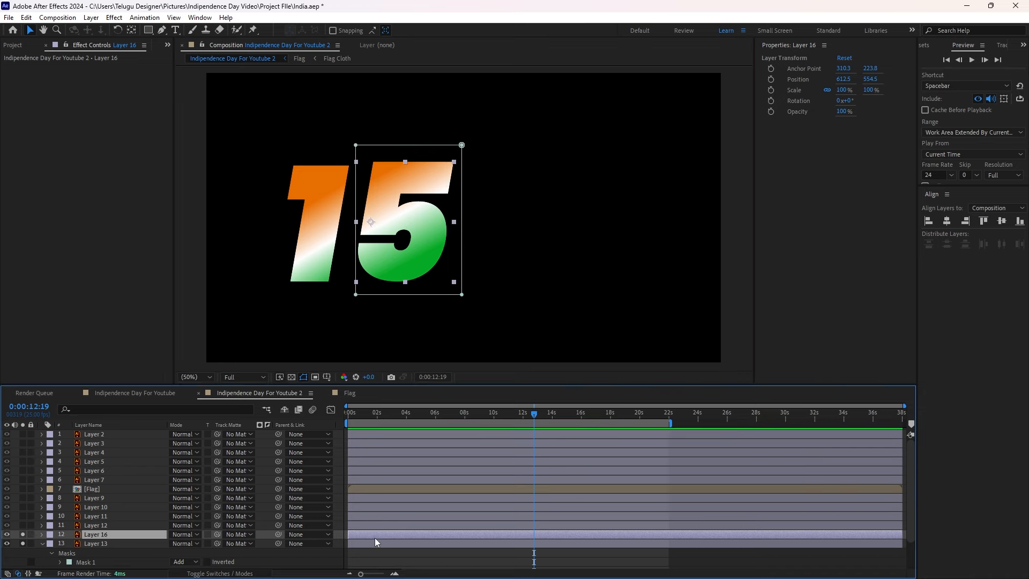
# Center the anchor points of Layer 16 and Layer 13 on their own digits and go to the start of the timeline
pyautogui.keyDown('shift'); pyautogui.click(364, 543); pyautogui.keyUp('shift')
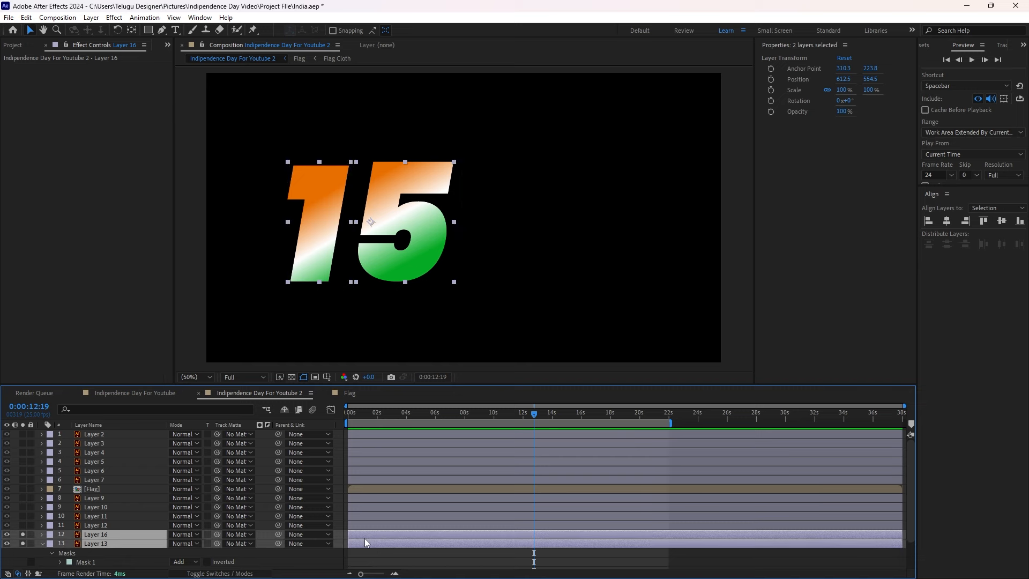
pyautogui.click(359, 548)
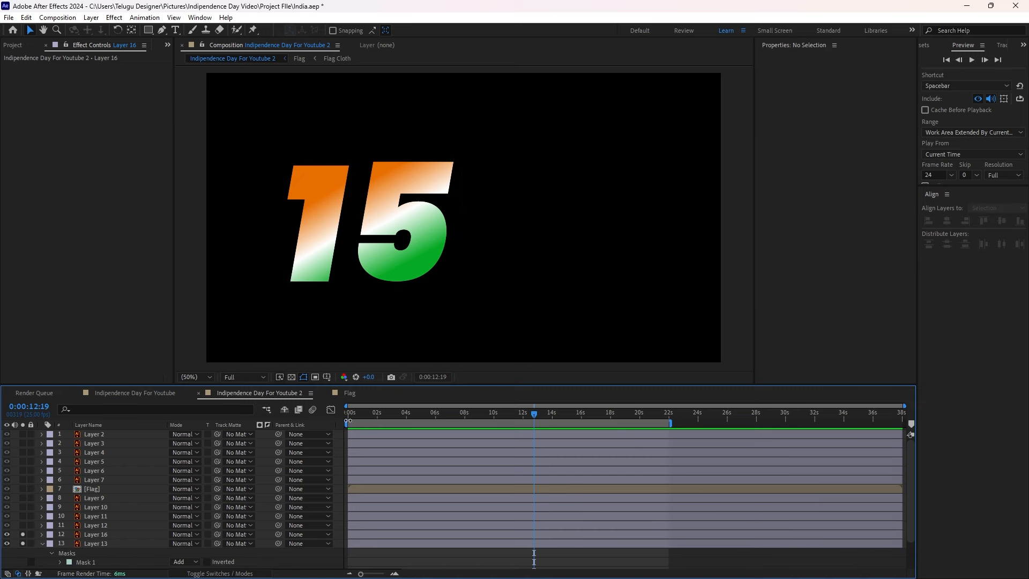
pyautogui.press('Home')
pyautogui.click(361, 543)
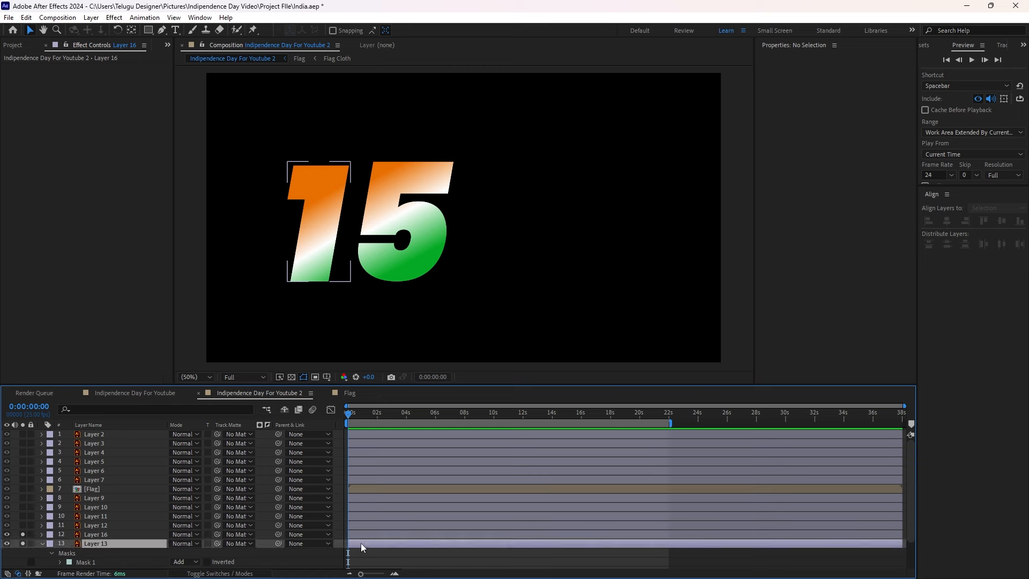
pyautogui.keyDown('shift'); pyautogui.click(354, 533); pyautogui.keyUp('shift')
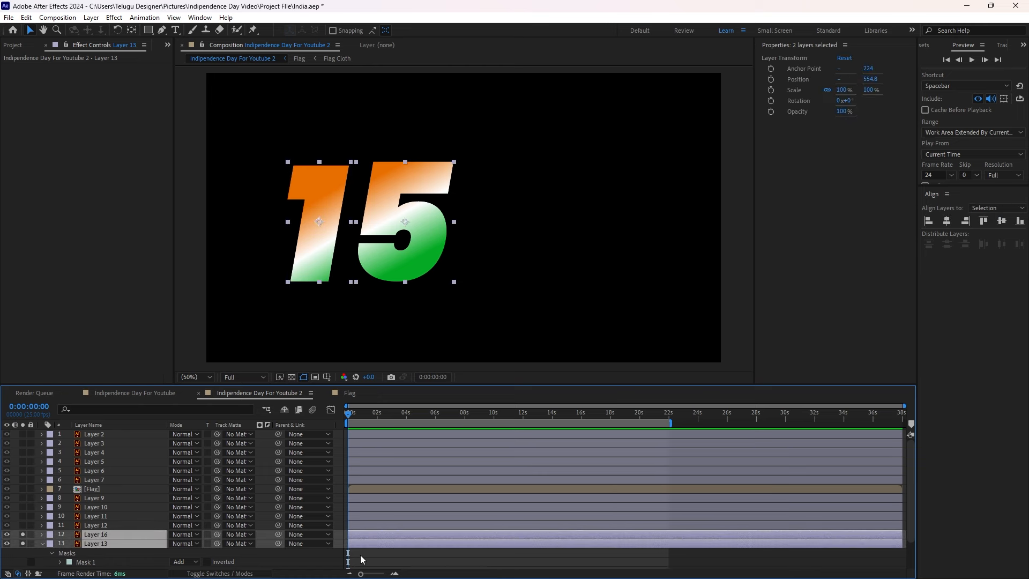
# Keyframe the current Position of both digit layers and move those keyframes to about 1.3 seconds
pyautogui.press('p')
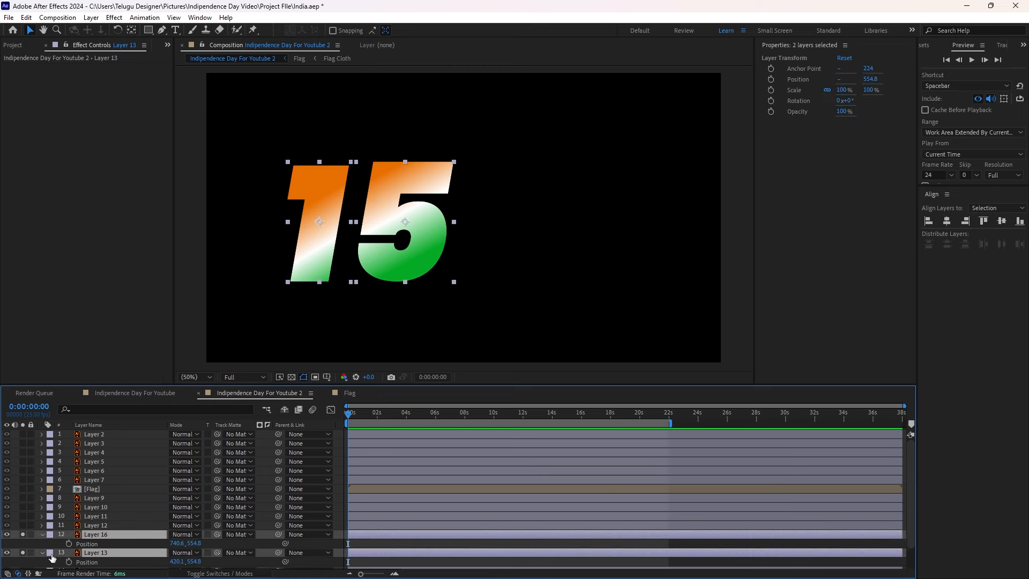
pyautogui.click(68, 543)
pyautogui.moveTo(349, 545); pyautogui.dragTo(368, 544)
# At the timeline start, move the 5 off-frame right to 2246.6, 554.8 and the 1 off-frame left to -467.9, 554.8
pyautogui.click(418, 236)
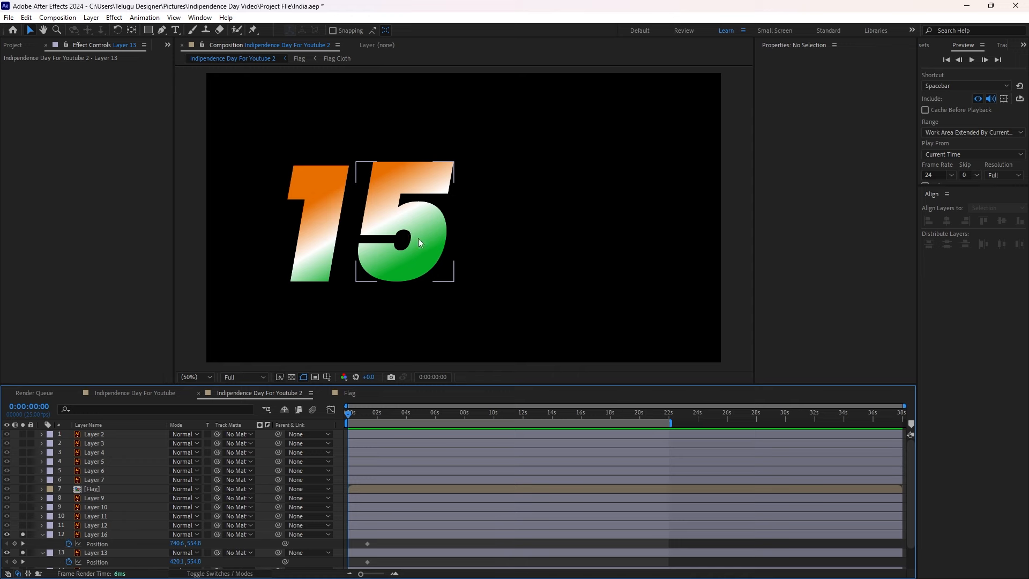
pyautogui.moveTo(416, 230); pyautogui.dragTo(818, 226)
pyautogui.moveTo(317, 228); pyautogui.dragTo(79, 229)
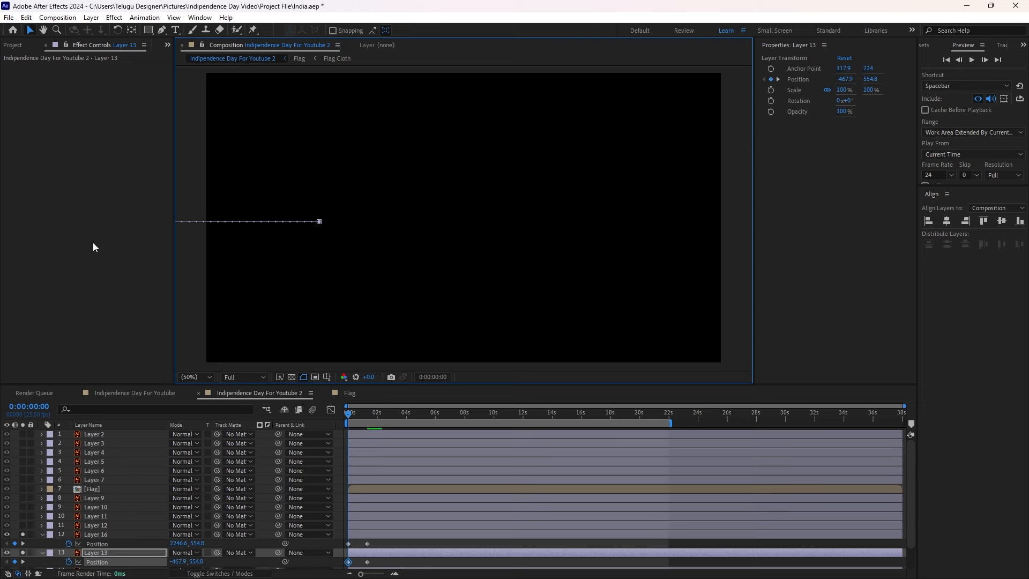
# Easy-ease both digits' Position keyframes, reshape the speed graph for a fast start and a long slow landing, and preview the motion
pyautogui.moveTo(375, 540); pyautogui.dragTo(345, 549)
pyautogui.press('F9')
pyautogui.click(330, 410)
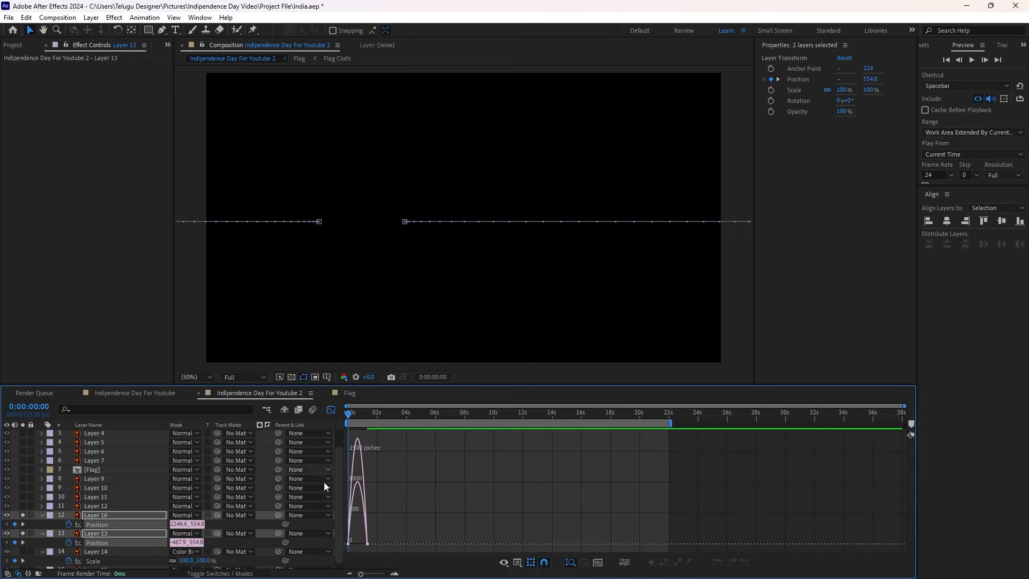
pyautogui.moveTo(363, 559); pyautogui.dragTo(362, 559)
pyautogui.press('=')
pyautogui.press('=')
pyautogui.press('=')
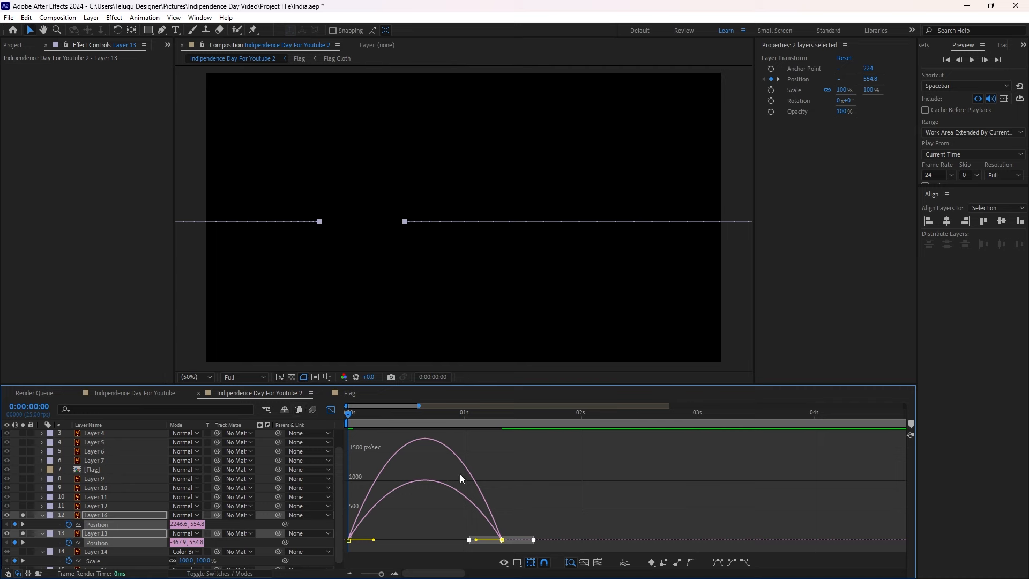
pyautogui.moveTo(476, 540); pyautogui.dragTo(425, 541)
pyautogui.press('space')
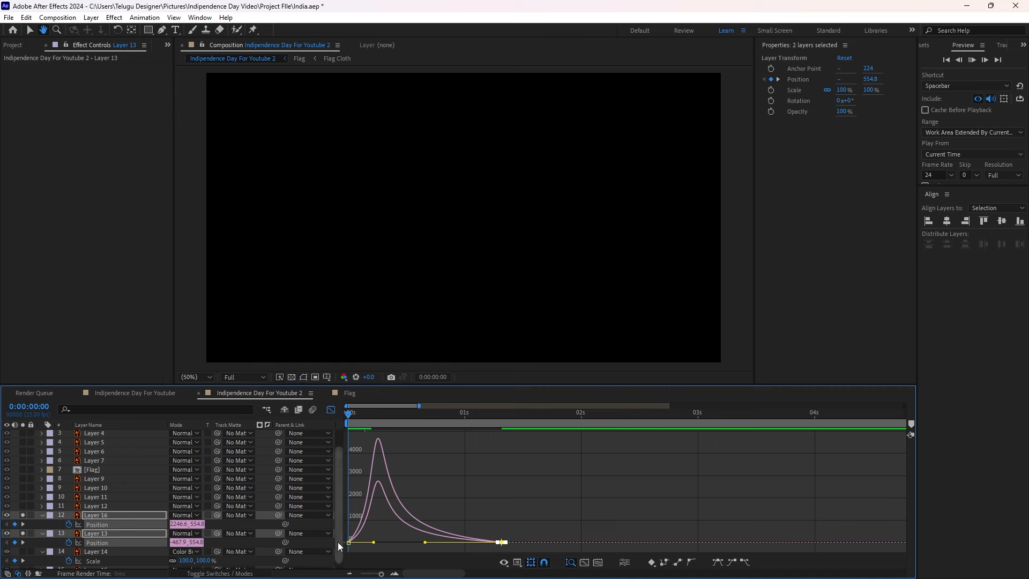
pyautogui.press('space')
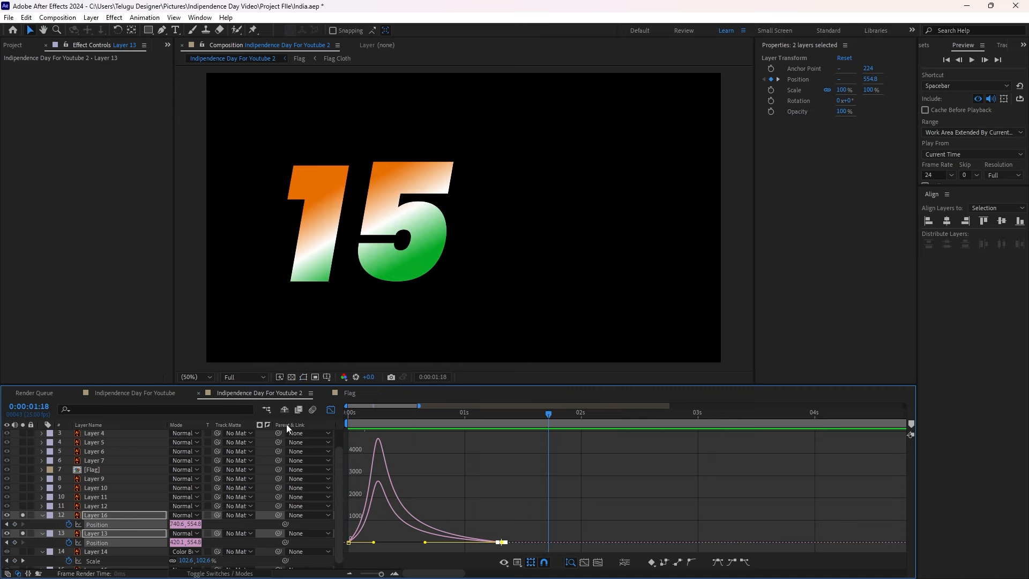
pyautogui.click(330, 410)
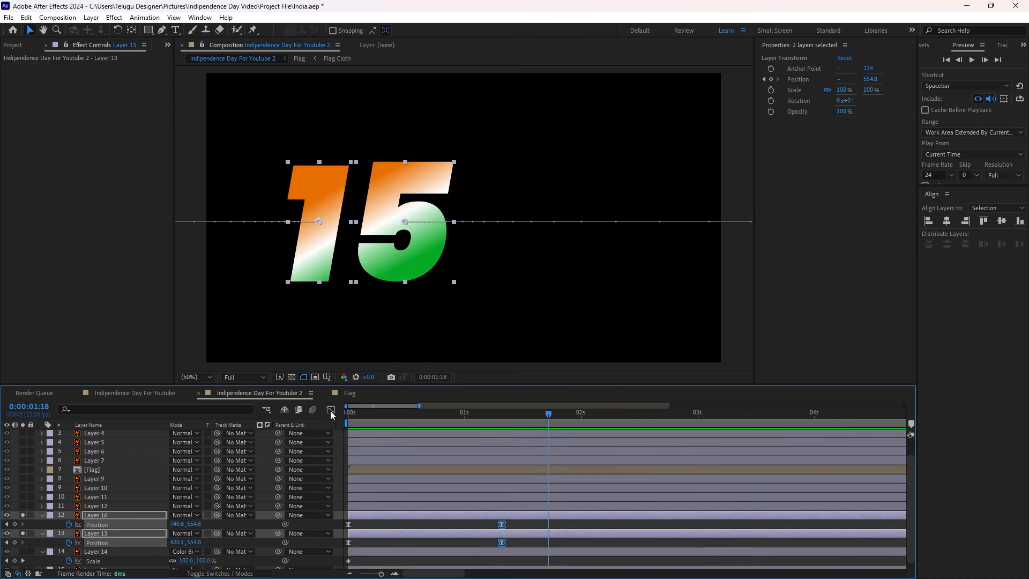
# Turn off solo on Layer 16 and Layer 13 to show the full artwork again
pyautogui.click(436, 516)
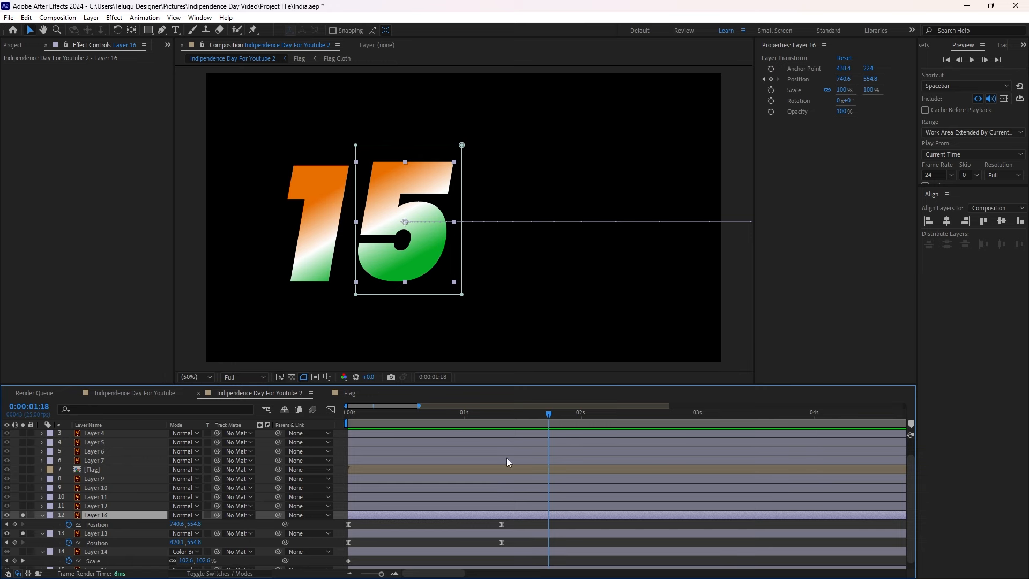
pyautogui.click(23, 515)
pyautogui.click(22, 534)
pyautogui.click(457, 519)
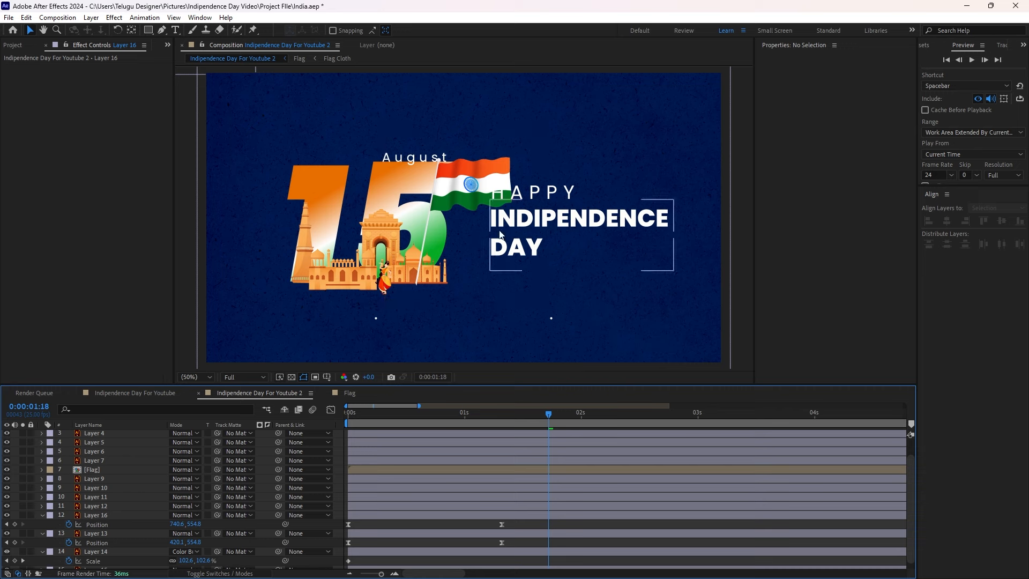
# Bring the HAPPY and INDIPENDENCE DAY text layers, Layer 3 and Layer 4, to the top of the stack and hide them
pyautogui.click(375, 241)
pyautogui.click(542, 194)
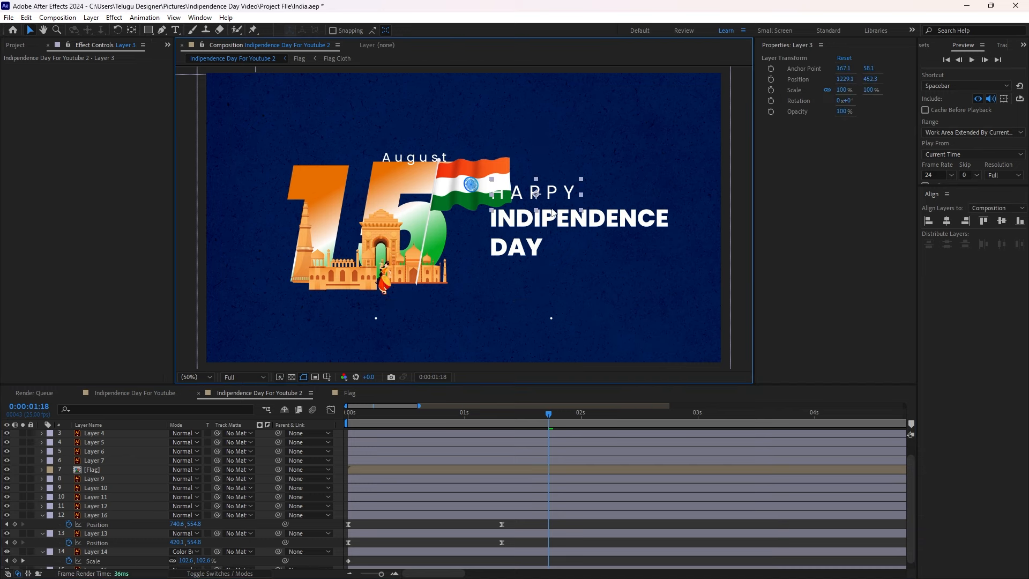
pyautogui.keyDown('shift'); pyautogui.click(524, 224); pyautogui.keyUp('shift')
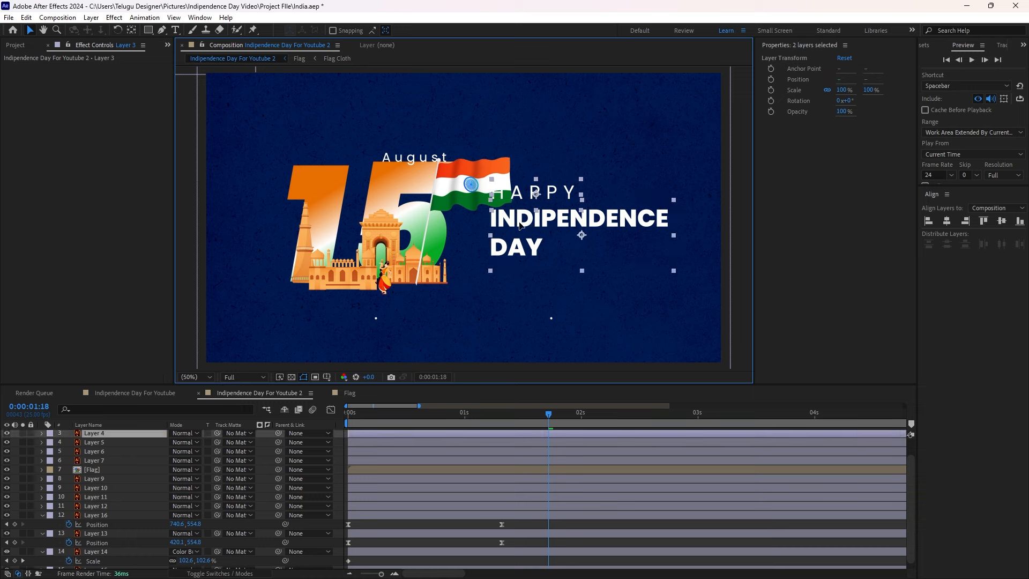
pyautogui.scroll(1, 429, 465)
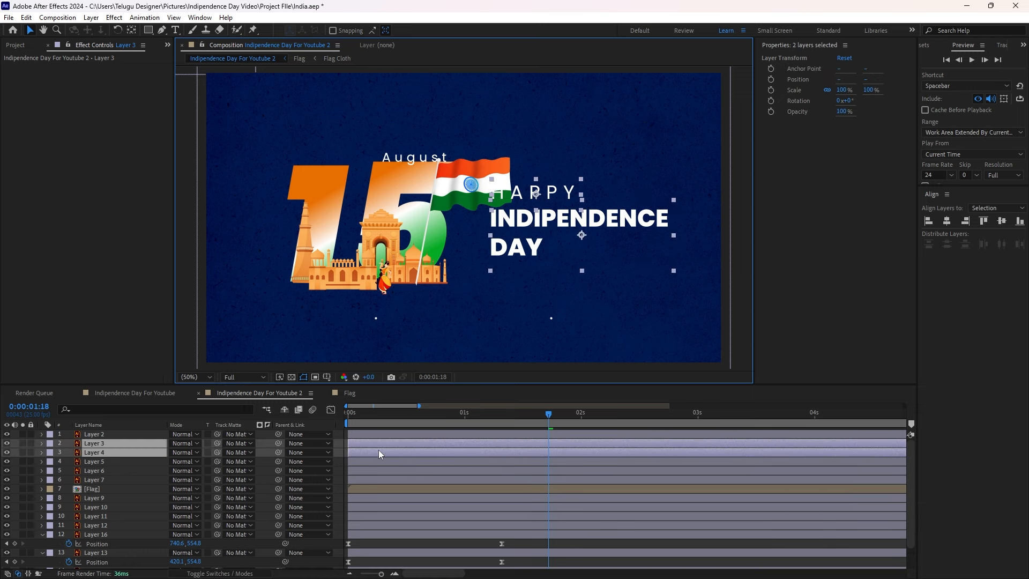
pyautogui.hotkey('ctrl', 'shift', ']')
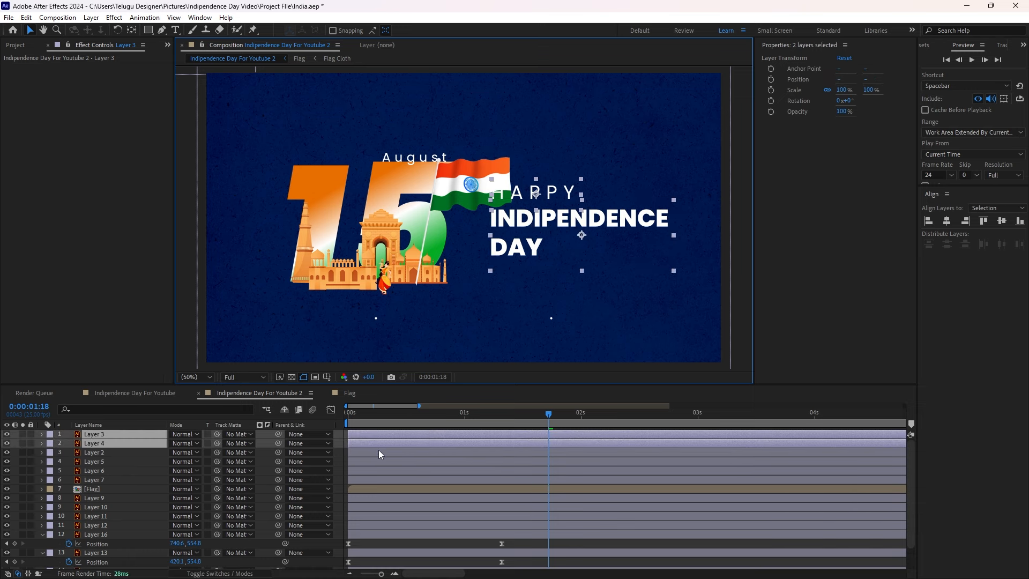
pyautogui.moveTo(7, 444); pyautogui.dragTo(6, 434)
pyautogui.click(341, 448)
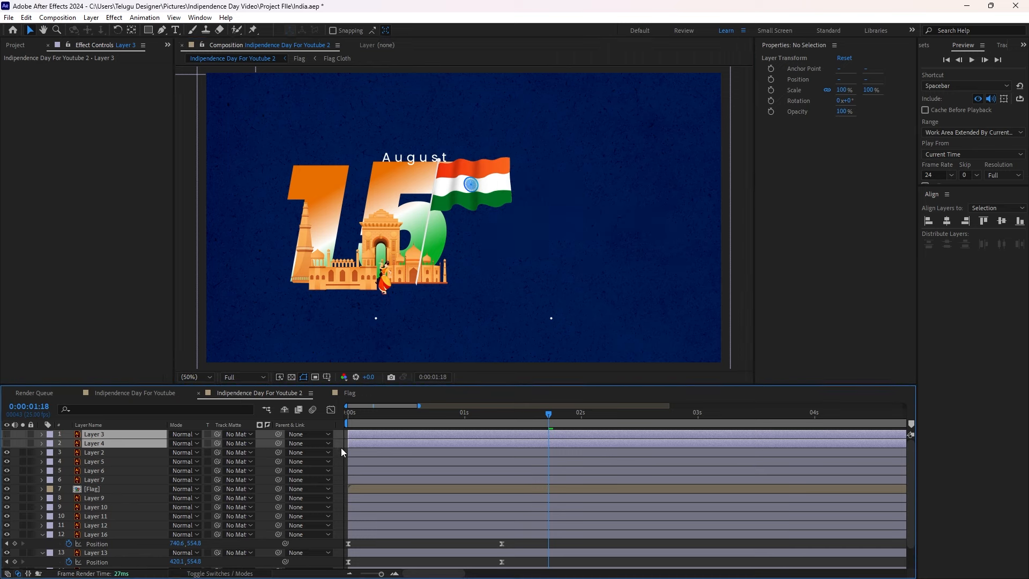
# Lock the background layers, Layer 14 and Layer 15, and add a null object to the composition
pyautogui.click(384, 277)
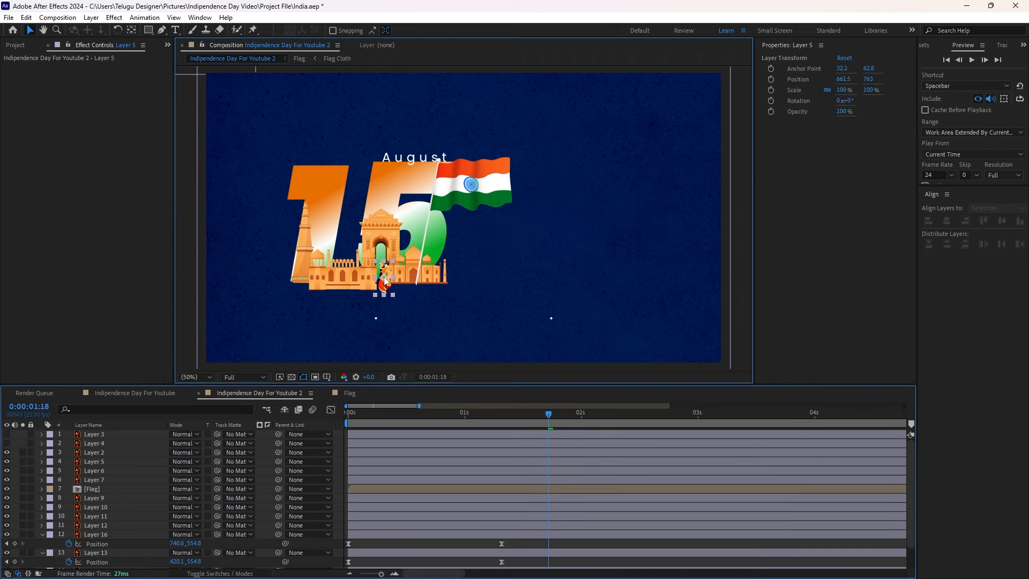
pyautogui.click(338, 456)
pyautogui.click(255, 266)
pyautogui.scroll(-2, 122, 553)
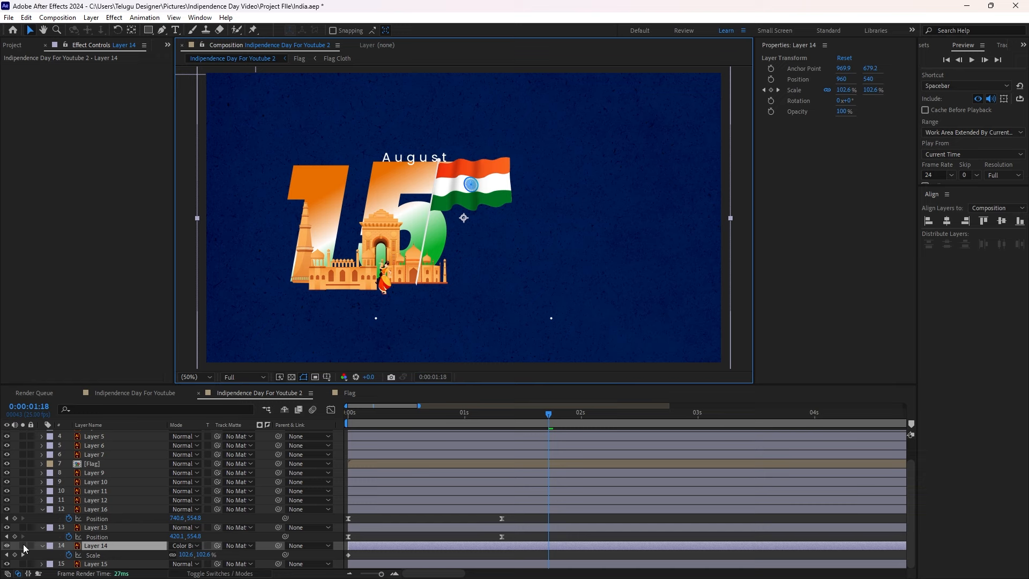
pyautogui.click(31, 545)
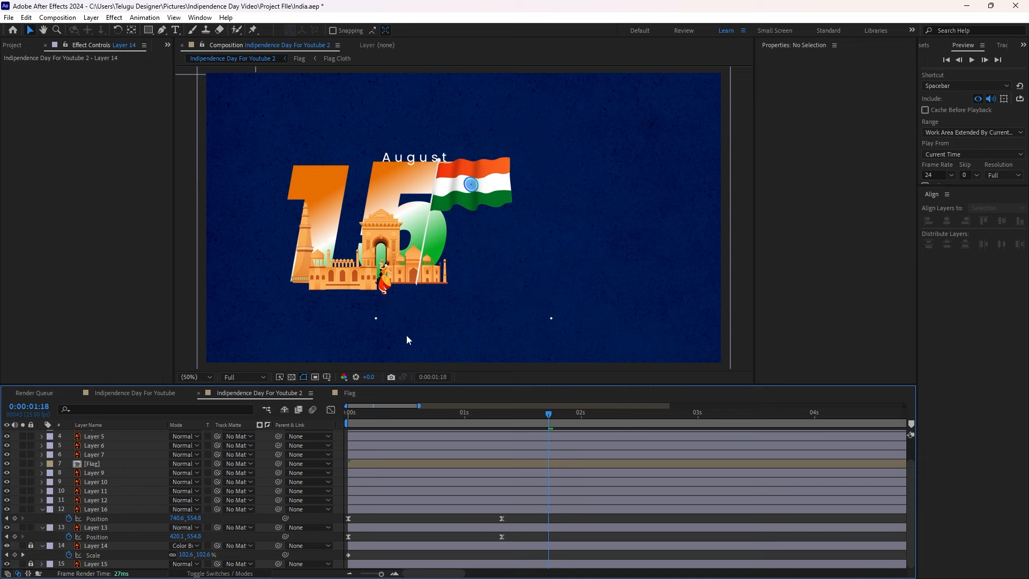
pyautogui.hotkey('ctrl', 'alt', 'shift', 'y')
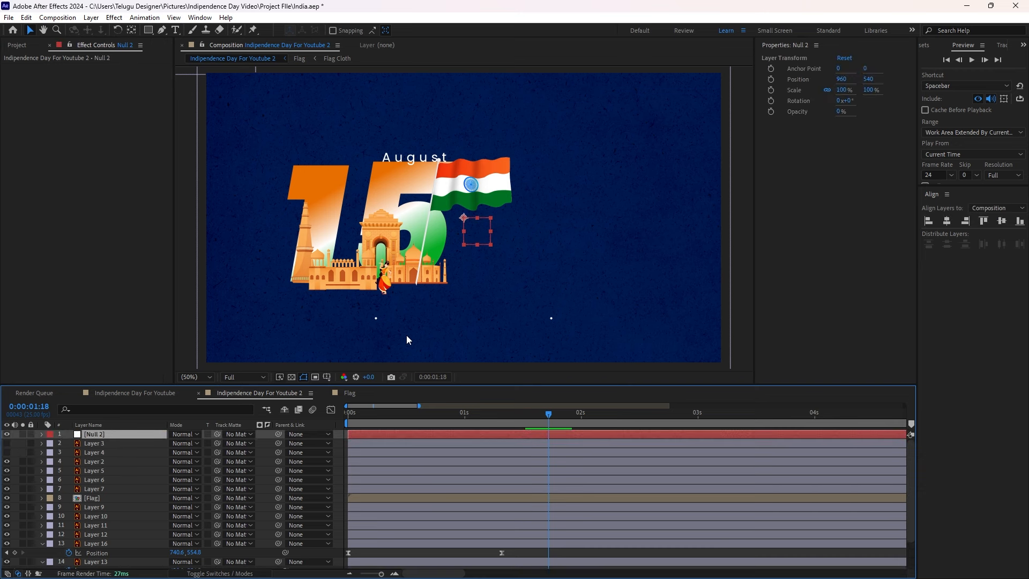
# Move Null 2 horizontally to Position X 600
pyautogui.hotkey('shift', 'Left')
pyautogui.hotkey('shift', 'Left')
pyautogui.hotkey('shift', 'Left')
pyautogui.hotkey('shift', 'Left')
pyautogui.hotkey('shift', 'Left')
pyautogui.hotkey('shift', 'Left')
pyautogui.hotkey('shift', 'Left')
pyautogui.hotkey('shift', 'Left')
pyautogui.hotkey('shift', 'Left')
pyautogui.hotkey('shift', 'Left')
pyautogui.hotkey('shift', 'Left')
pyautogui.hotkey('shift', 'Left')
pyautogui.hotkey('shift', 'Left')
pyautogui.hotkey('shift', 'Left')
pyautogui.hotkey('shift', 'Left')
pyautogui.hotkey('shift', 'Left')
pyautogui.hotkey('shift', 'Left')
pyautogui.hotkey('shift', 'Left')
pyautogui.hotkey('shift', 'Left')
pyautogui.hotkey('shift', 'Left')
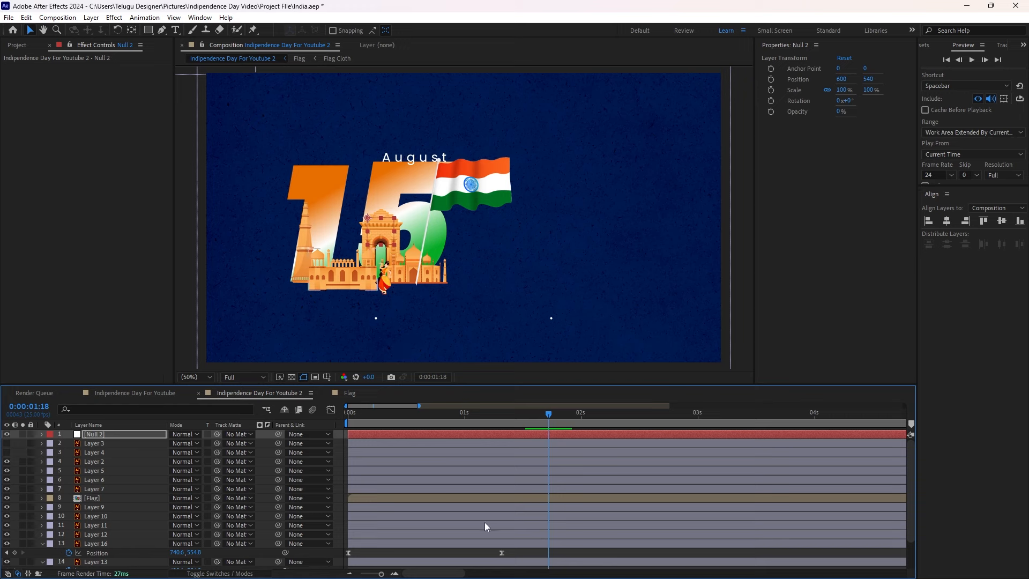
pyautogui.rightClick(340, 434)
pyautogui.moveTo(367, 446)
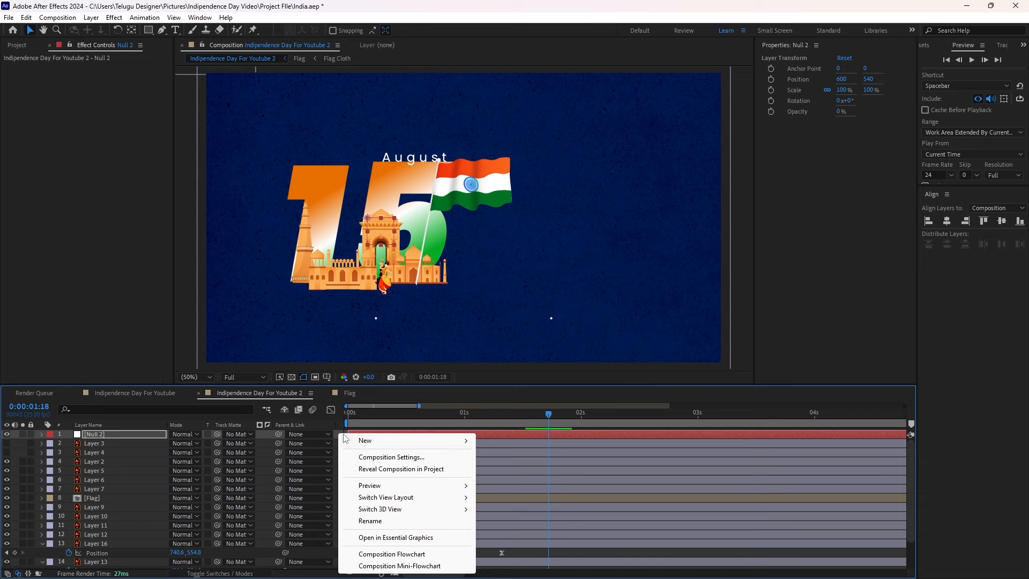
pyautogui.click(393, 430)
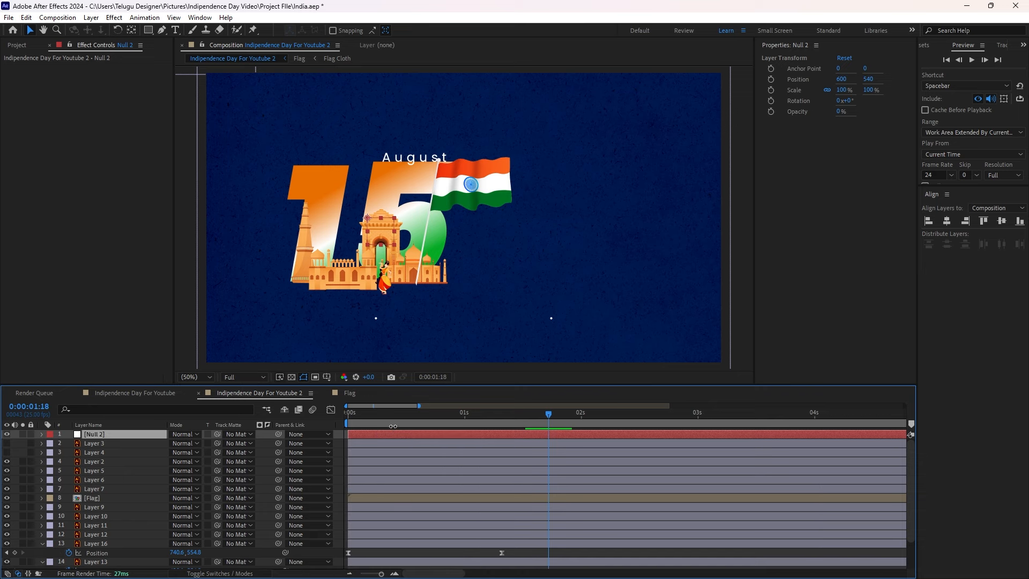
# Parent the August text, digit, monument and flag layers to Null 2, and delete the stray white-dot Layer 6 below the artwork
pyautogui.moveTo(246, 109); pyautogui.dragTo(562, 308)
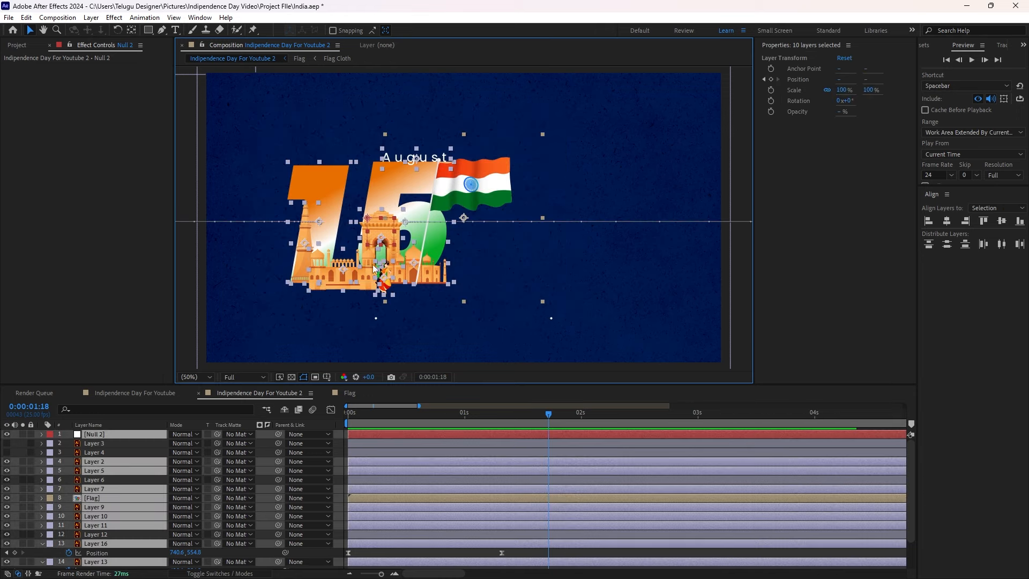
pyautogui.moveTo(279, 460); pyautogui.dragTo(263, 432)
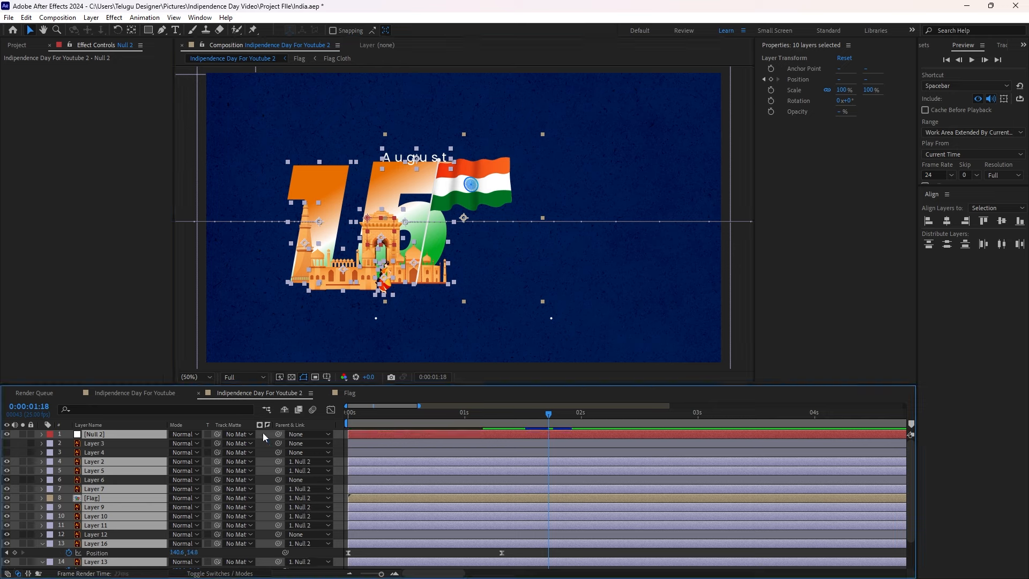
pyautogui.click(338, 436)
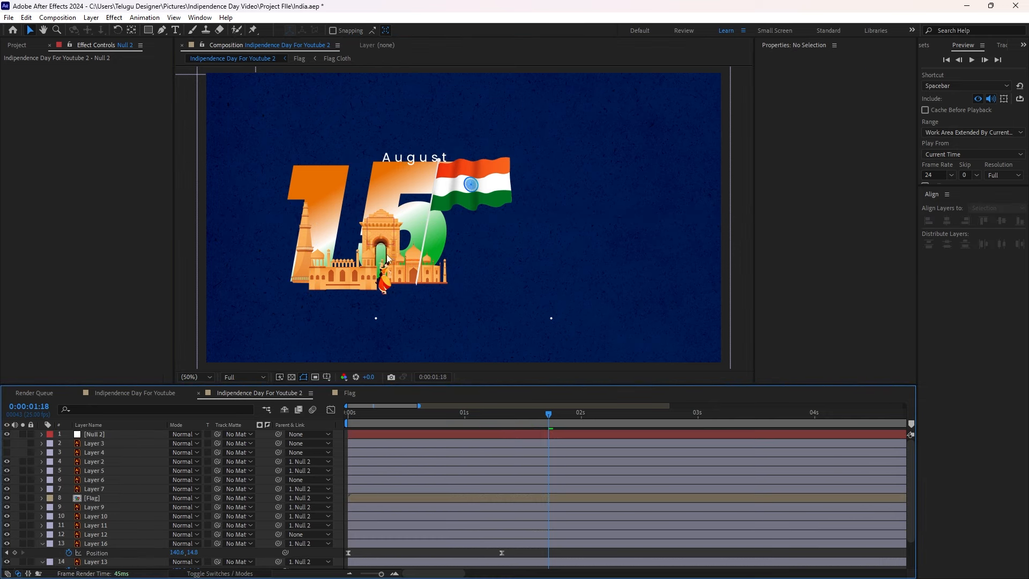
pyautogui.click(388, 319)
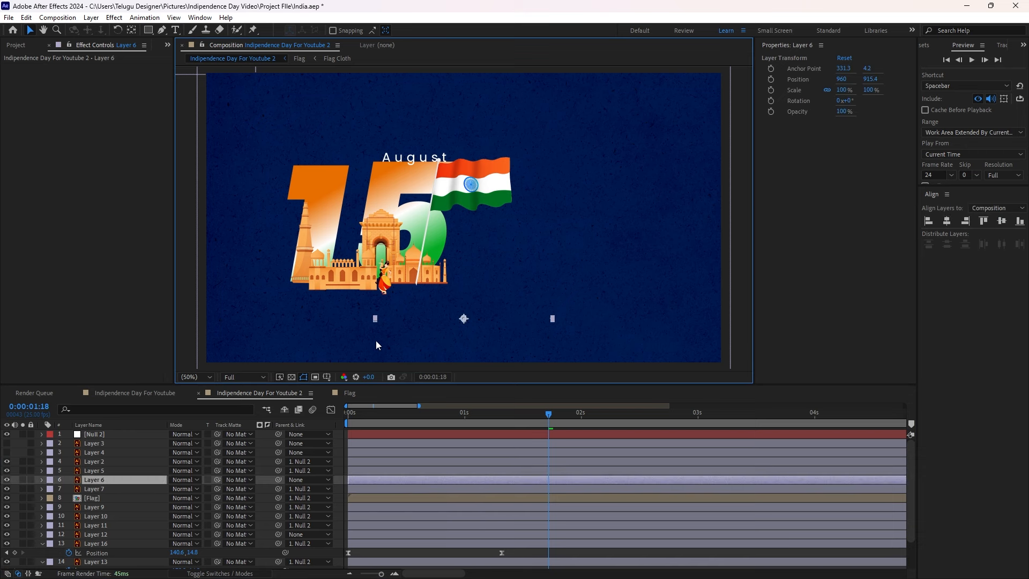
pyautogui.press('Delete')
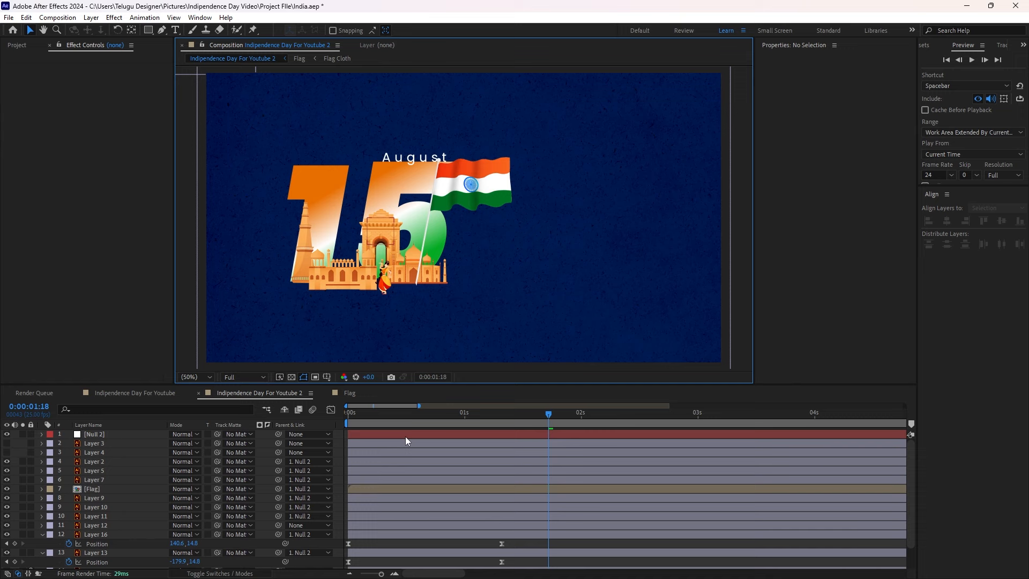
# Keyframe Null 2's Position at 600, 540 and place that keyframe at about 6.4 seconds
pyautogui.click(390, 434)
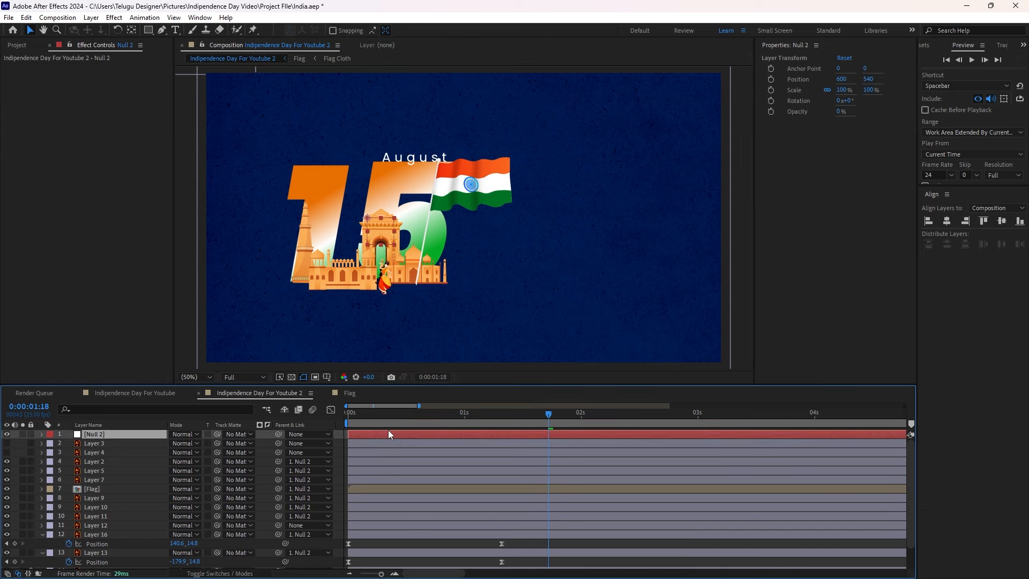
pyautogui.press('p')
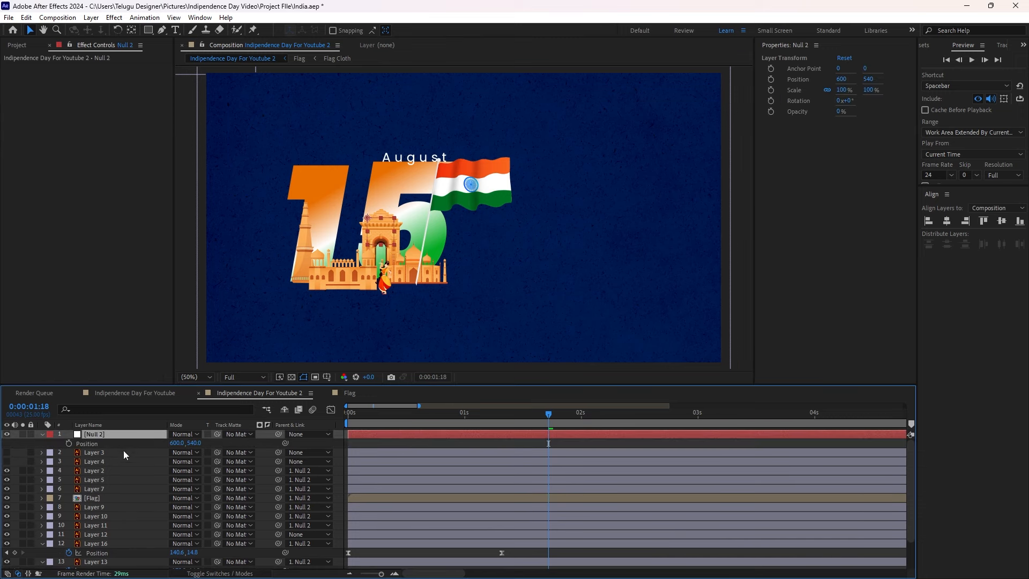
pyautogui.press('-')
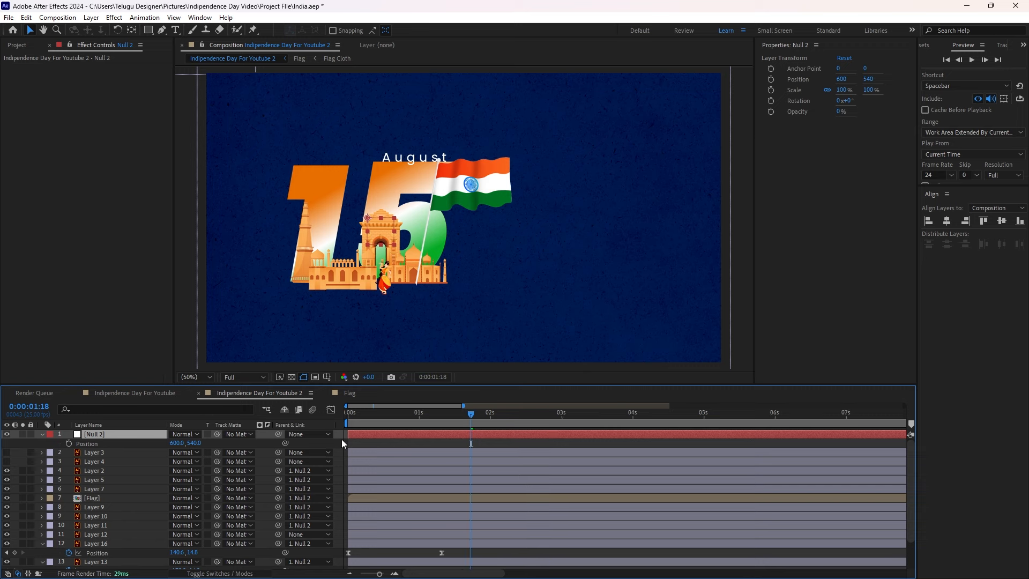
pyautogui.click(69, 443)
pyautogui.moveTo(470, 443); pyautogui.dragTo(798, 422)
pyautogui.click(775, 441)
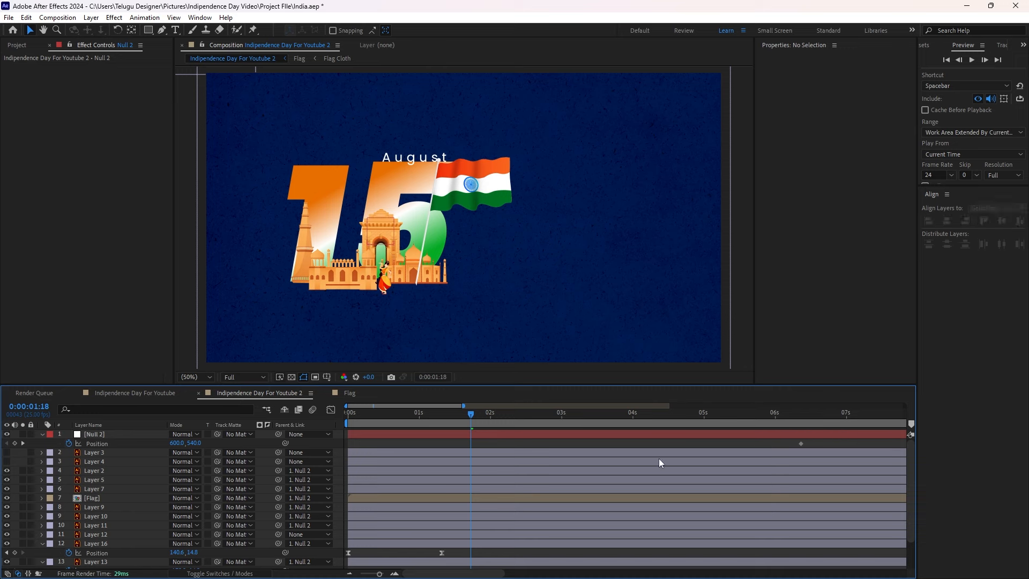
# With the title/action-safe guides shown, centre the artwork at 0:00:01:18 by moving Null 2 to Position X 882
pyautogui.click(611, 435)
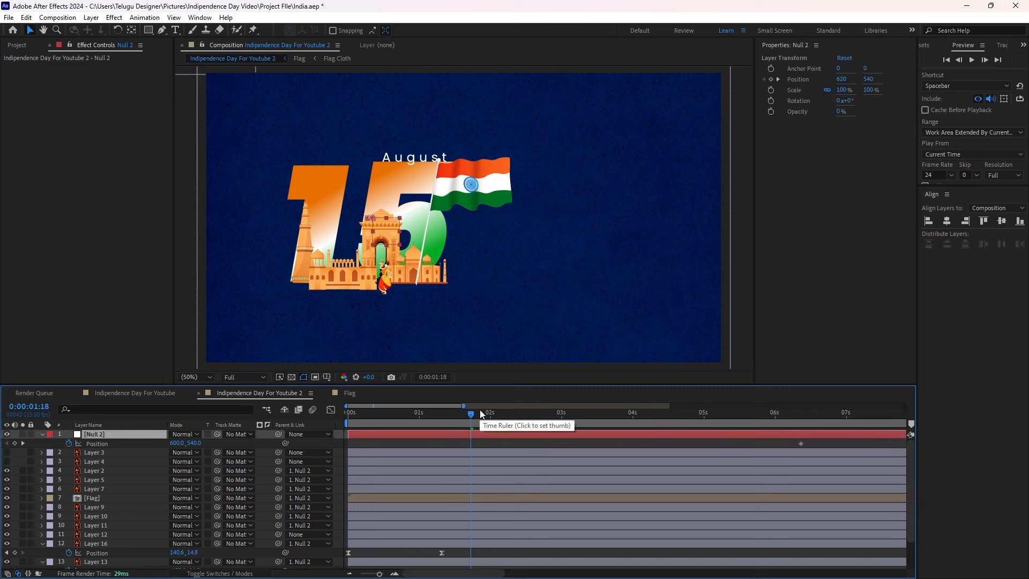
pyautogui.hotkey('shift', 'Right')
pyautogui.hotkey('shift', 'Right')
pyautogui.hotkey('shift', 'Right')
pyautogui.hotkey('shift', 'Right')
pyautogui.hotkey('shift', 'Right')
pyautogui.hotkey('shift', 'Right')
pyautogui.hotkey('shift', 'Right')
pyautogui.hotkey('shift', 'Right')
pyautogui.hotkey('shift', 'Right')
pyautogui.hotkey('shift', 'Right')
pyautogui.hotkey('shift', 'Right')
pyautogui.hotkey('shift', 'Right')
pyautogui.hotkey('shift', 'Right')
pyautogui.hotkey('shift', 'Right')
pyautogui.hotkey('shift', 'Right')
pyautogui.hotkey('shift', 'Right')
pyautogui.hotkey('shift', 'Right')
pyautogui.hotkey('shift', 'Right')
pyautogui.hotkey('shift', 'Right')
pyautogui.hotkey('shift', 'Right')
pyautogui.hotkey('shift', 'Right')
pyautogui.hotkey('shift', 'Right')
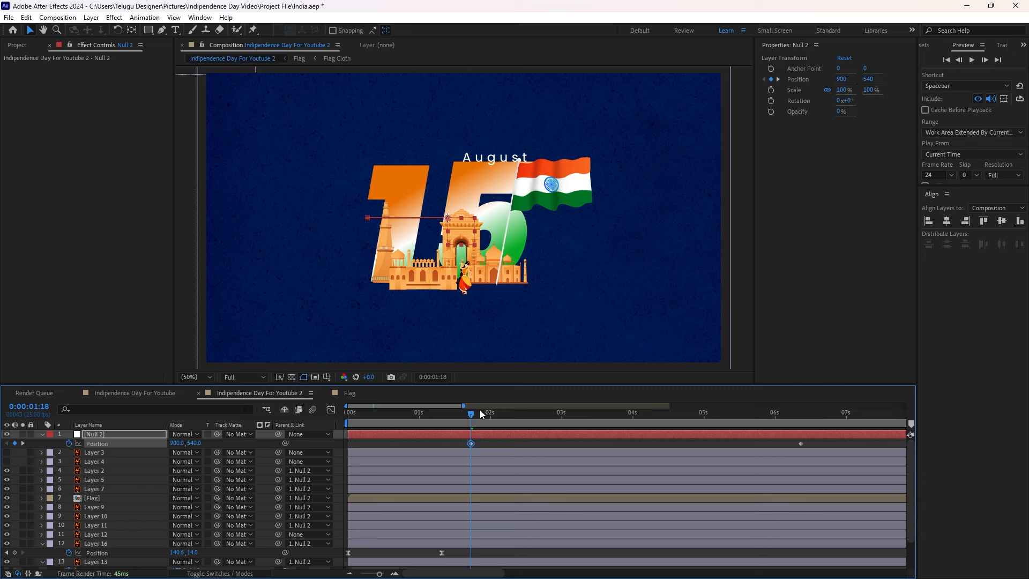
pyautogui.press("'")
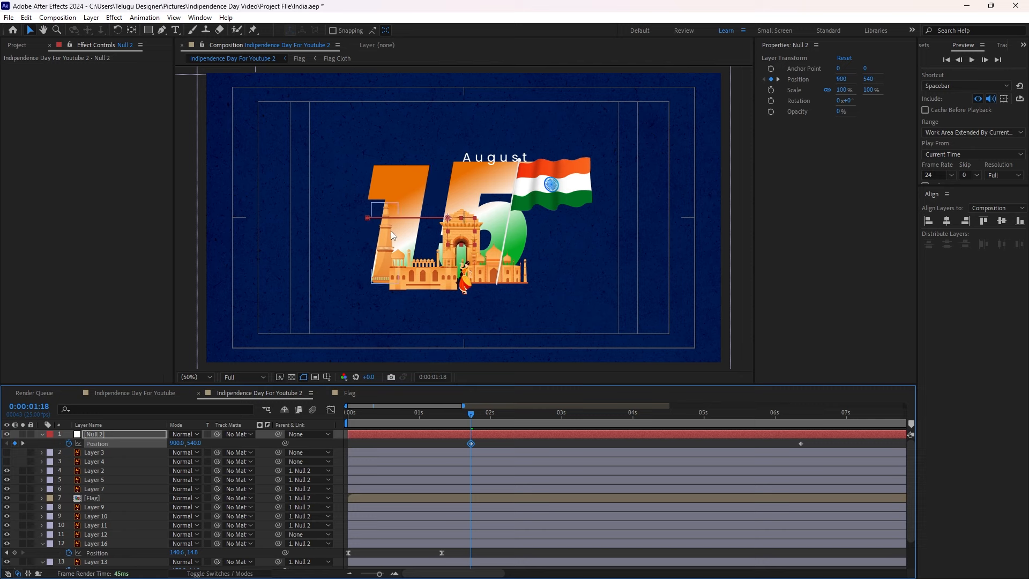
pyautogui.press('Left')
pyautogui.press('Left')
pyautogui.press('Left')
pyautogui.press('Left')
pyautogui.press('Left')
pyautogui.press('Left')
pyautogui.press('Left')
pyautogui.press('Left')
pyautogui.press('Left')
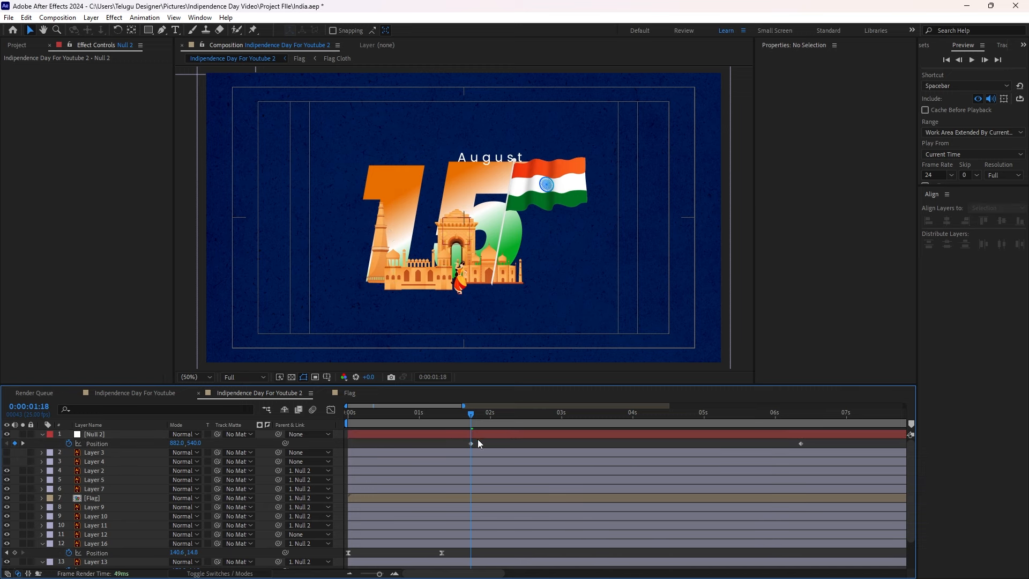
# Shift Null 2's X 882 Position keyframe to about 6.1 seconds, just before the X 600 keyframe, and save the project
pyautogui.moveTo(471, 443); pyautogui.dragTo(787, 459)
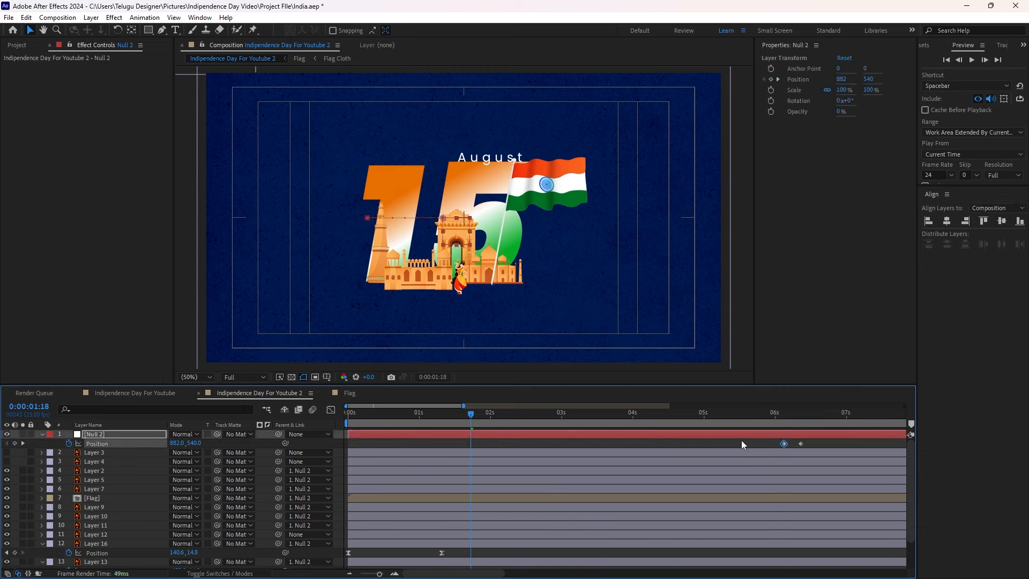
pyautogui.click(740, 441)
pyautogui.hotkey('ctrl', 's')
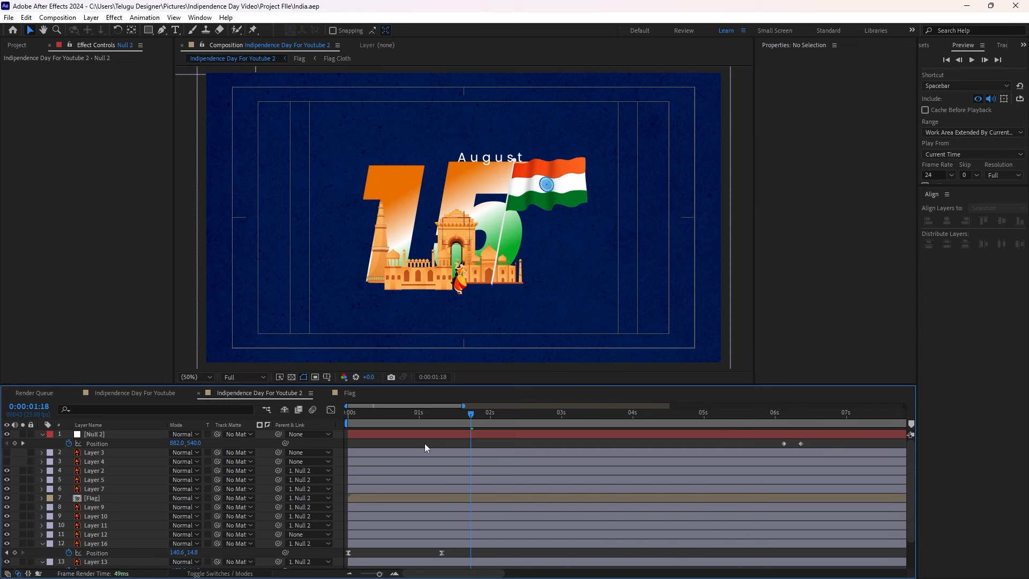
pyautogui.hotkey('ctrl', 'shift', 's')
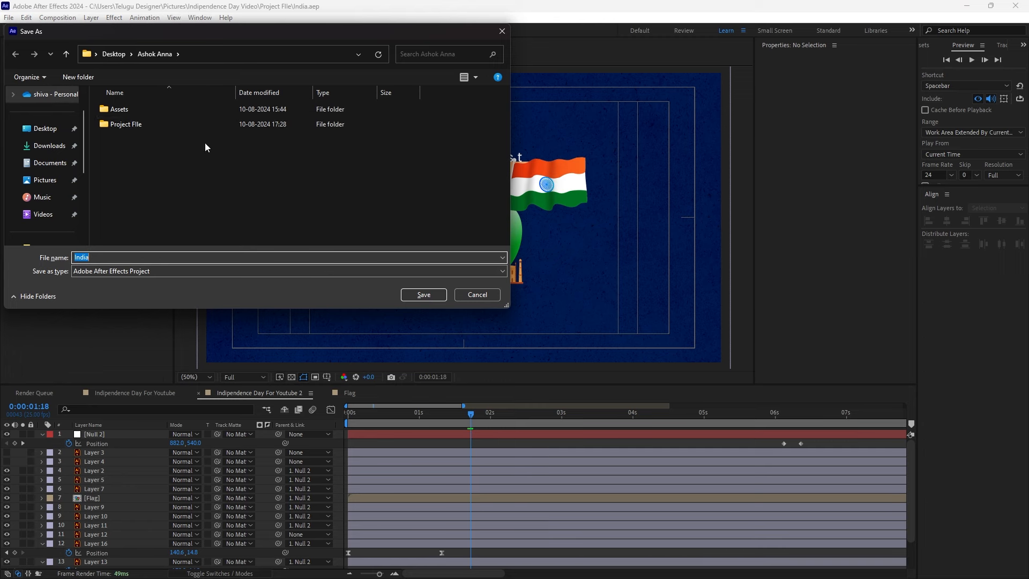
pyautogui.click(477, 294)
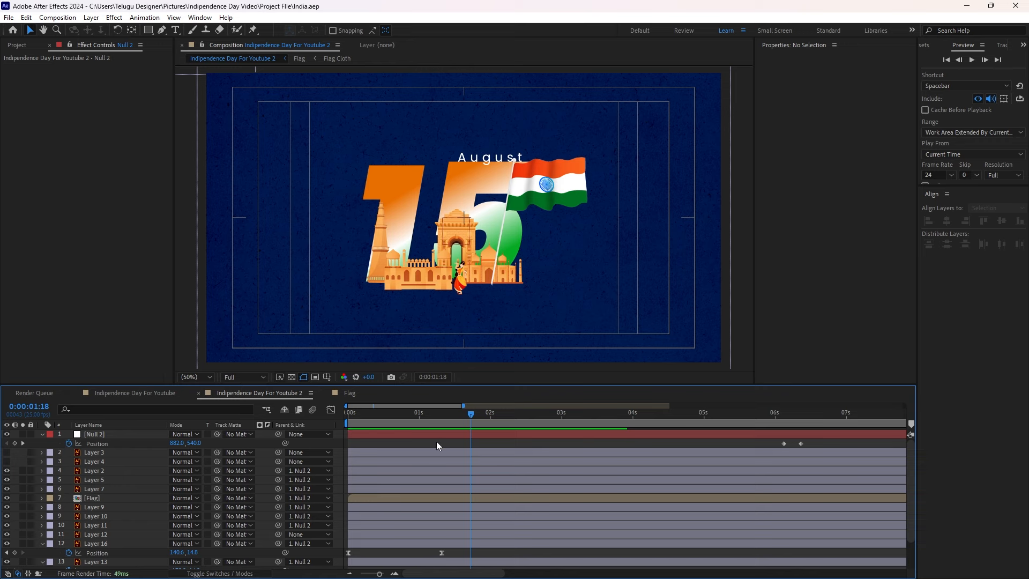
pyautogui.click(400, 175)
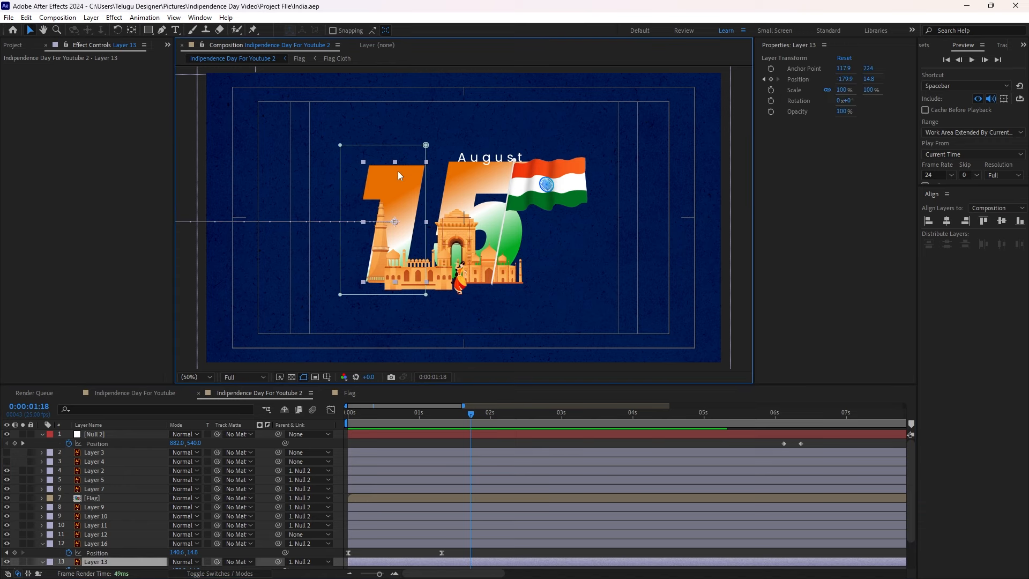
pyautogui.keyDown('shift'); pyautogui.click(457, 183); pyautogui.keyUp('shift')
pyautogui.click(391, 444)
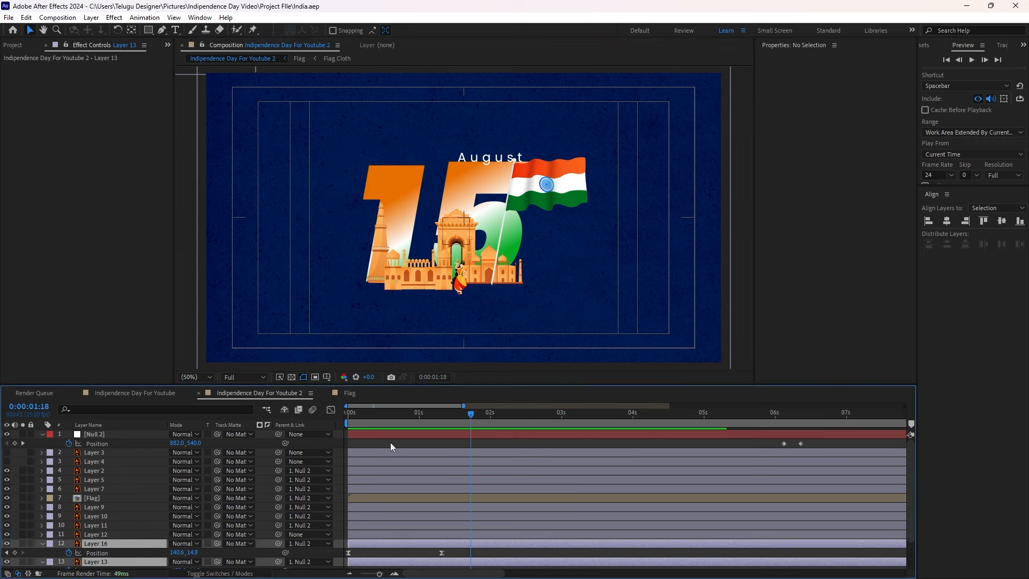
# Parent the August text, Layer 2, to the digit 5, Layer 16, and scrub to 0:00:01:00 to check their shared motion
pyautogui.click(475, 160)
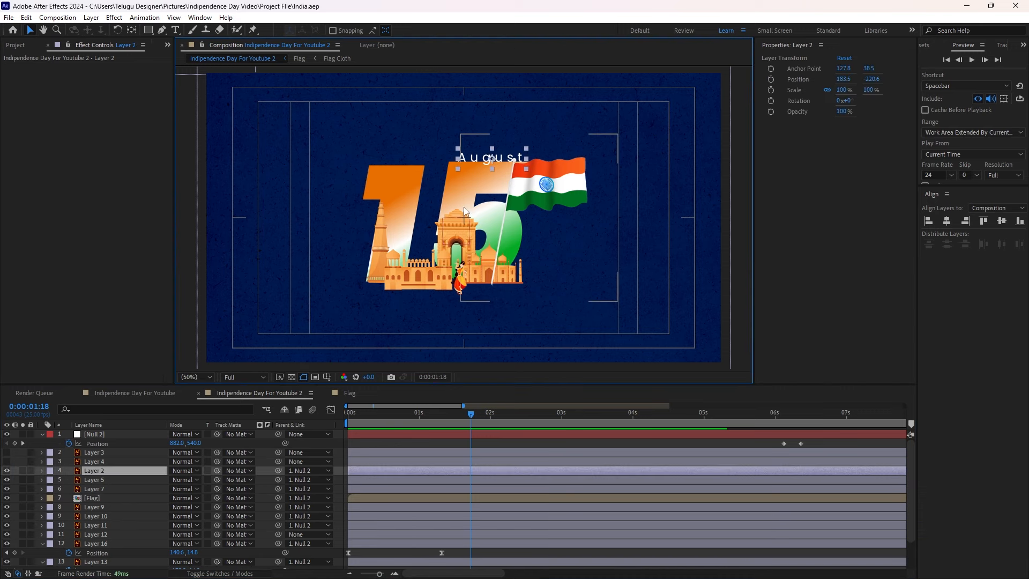
pyautogui.keyDown('shift'); pyautogui.click(452, 185); pyautogui.keyUp('shift')
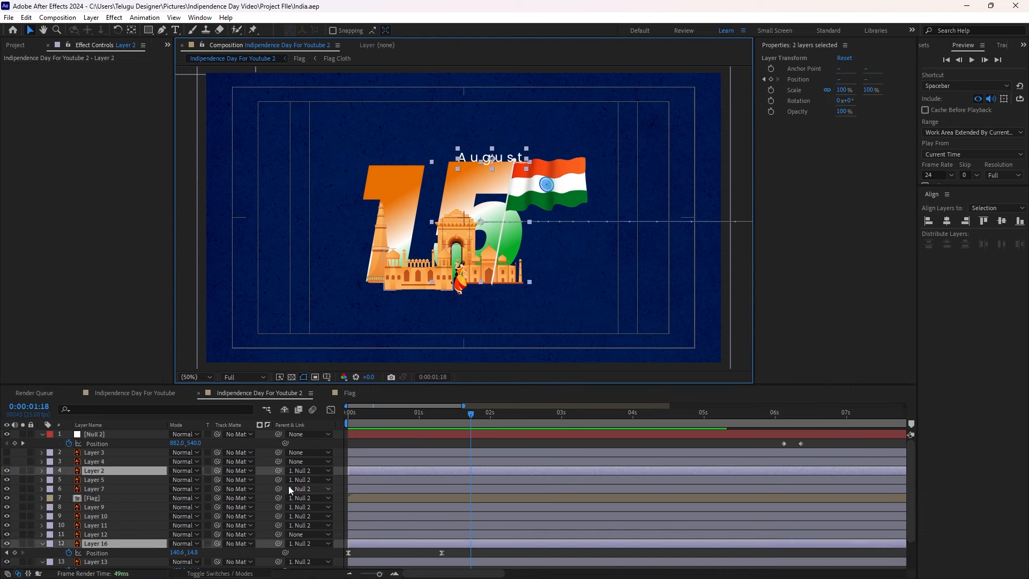
pyautogui.moveTo(278, 471); pyautogui.dragTo(262, 544)
pyautogui.press('F2')
pyautogui.moveTo(406, 409); pyautogui.dragTo(416, 434)
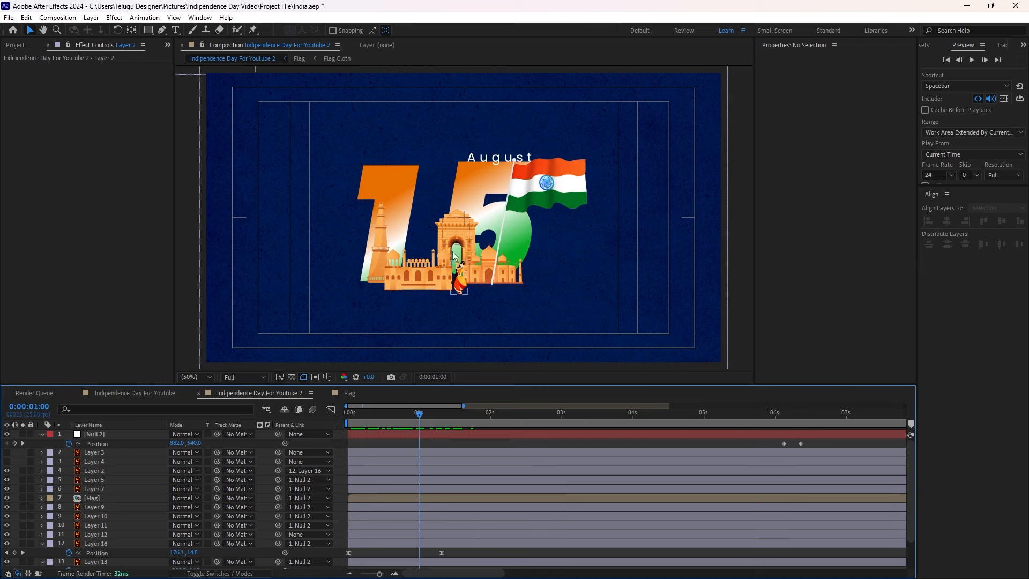
# Duplicate the fort layer, Layer 7, and solo both the original and its copy
pyautogui.click(421, 275)
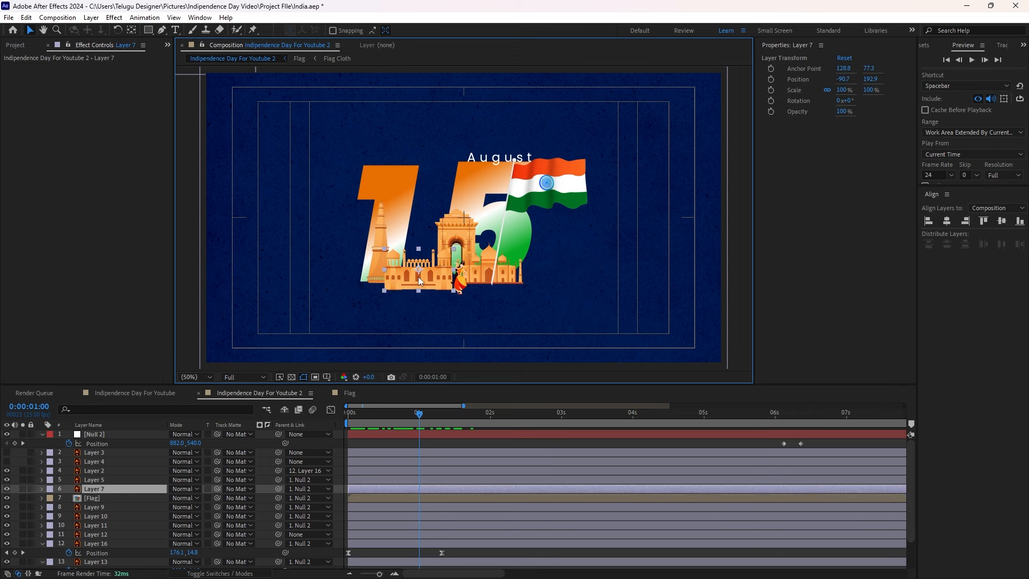
pyautogui.hotkey('ctrl', 'd')
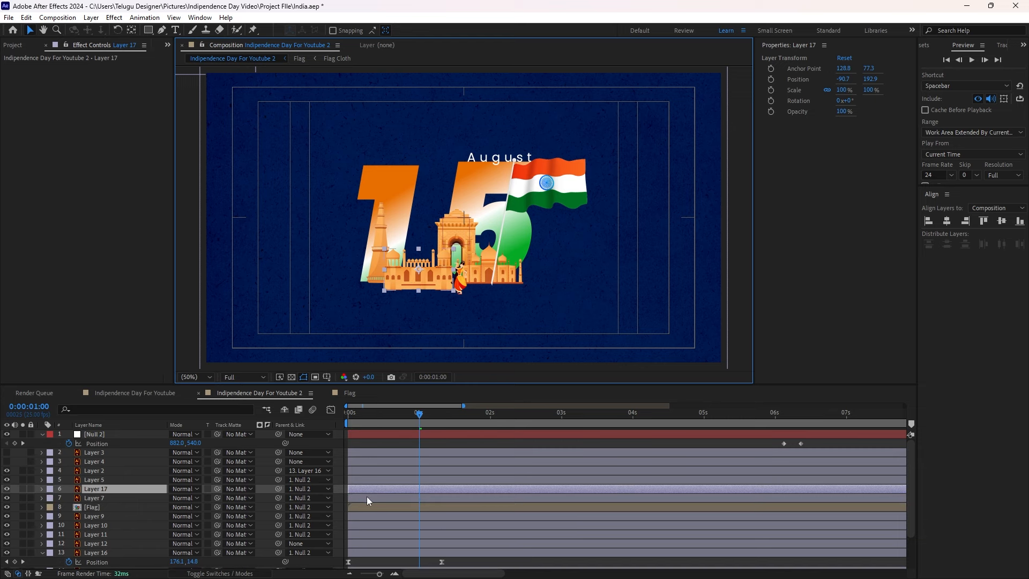
pyautogui.click(359, 497)
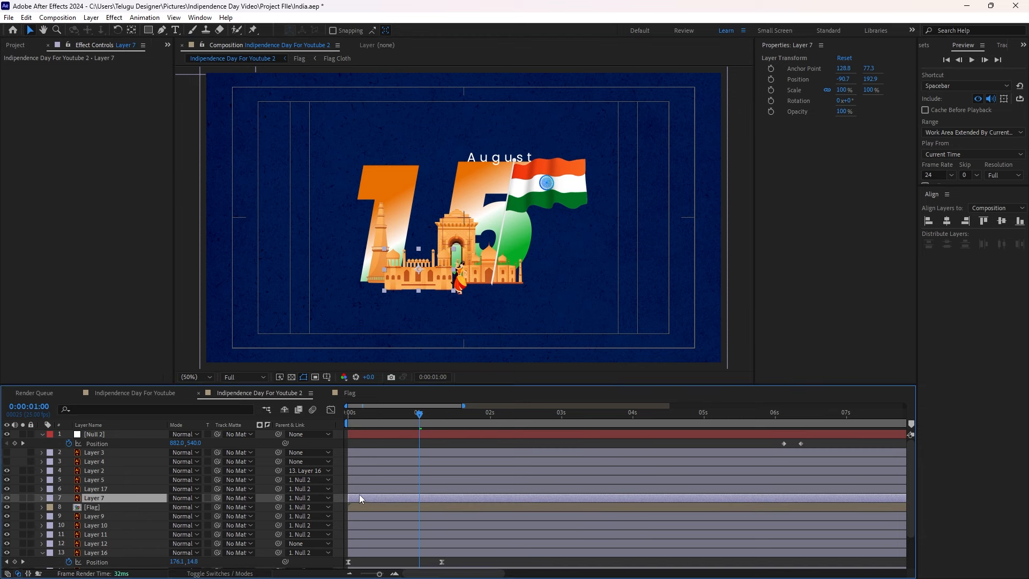
pyautogui.click(22, 498)
pyautogui.click(22, 488)
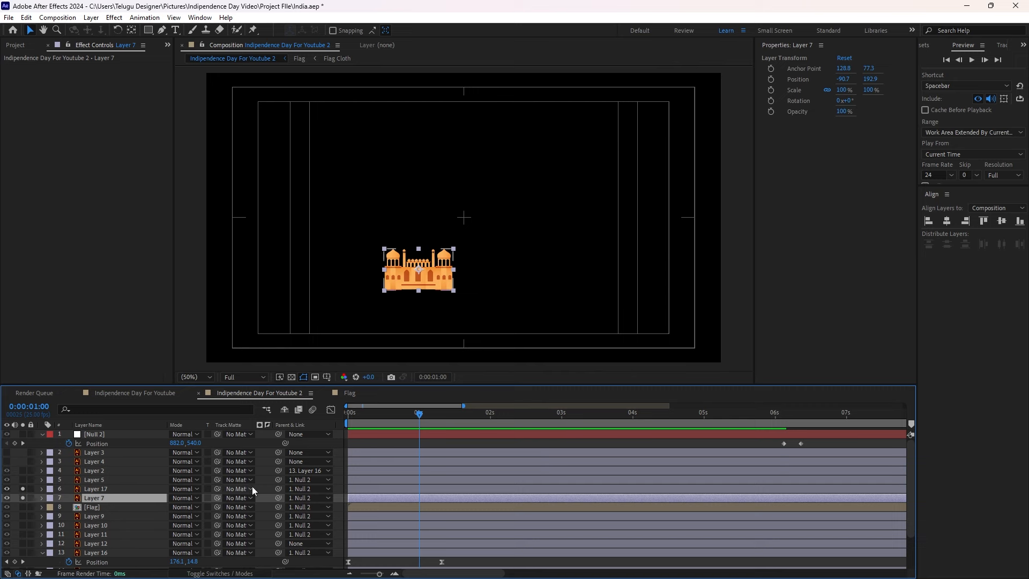
# Flip the lower fort layer, Layer 7, by setting its Scale to -100, -100%
pyautogui.press('s')
pyautogui.click(200, 507)
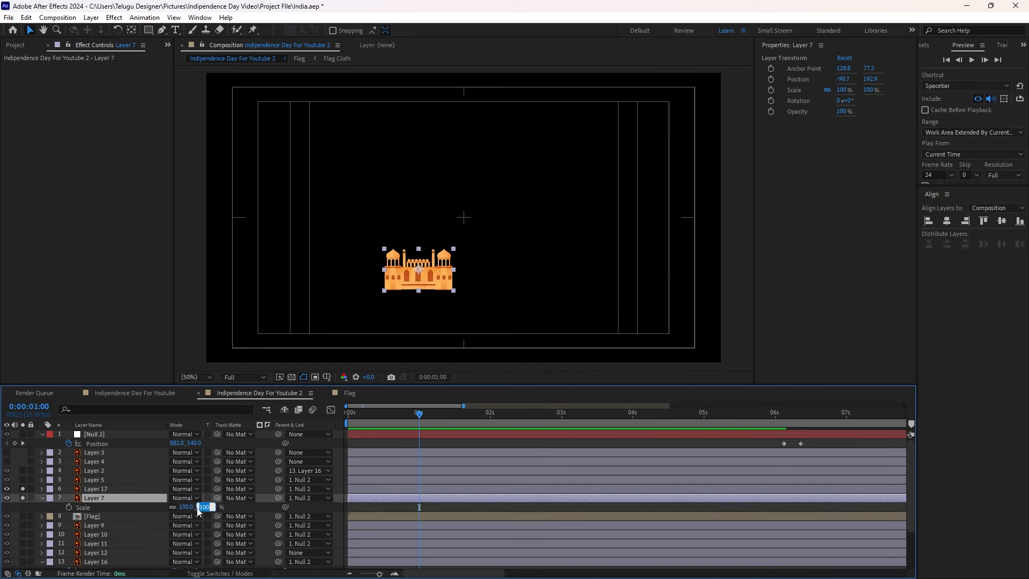
pyautogui.click(199, 506)
pyautogui.write('-')
pyautogui.press('Return')
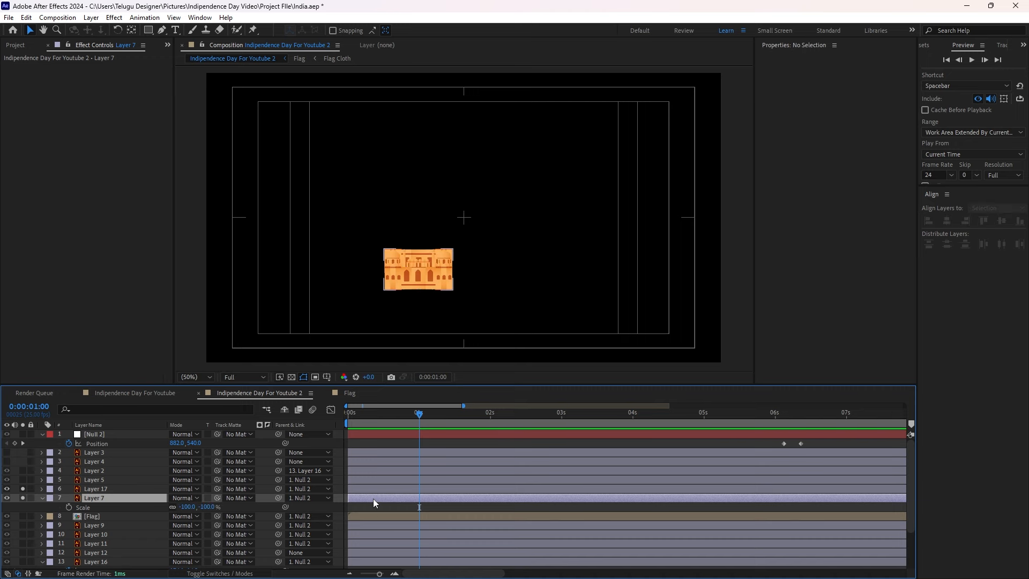
# Move the flipped Layer 7 down to Position Y 332.9 as a reflection beneath the upright fort
pyautogui.hotkey('shift', 'Down')
pyautogui.hotkey('shift', 'Down')
pyautogui.hotkey('shift', 'Down')
pyautogui.hotkey('shift', 'Down')
pyautogui.hotkey('shift', 'Down')
pyautogui.hotkey('shift', 'Down')
pyautogui.hotkey('shift', 'Down')
pyautogui.hotkey('shift', 'Down')
pyautogui.hotkey('shift', 'Down')
pyautogui.hotkey('shift', 'Down')
pyautogui.hotkey('shift', 'Down')
pyautogui.hotkey('shift', 'Down')
pyautogui.hotkey('shift', 'Down')
pyautogui.hotkey('shift', 'Down')
pyautogui.hotkey('shift', 'Down')
pyautogui.hotkey('shift', 'Down')
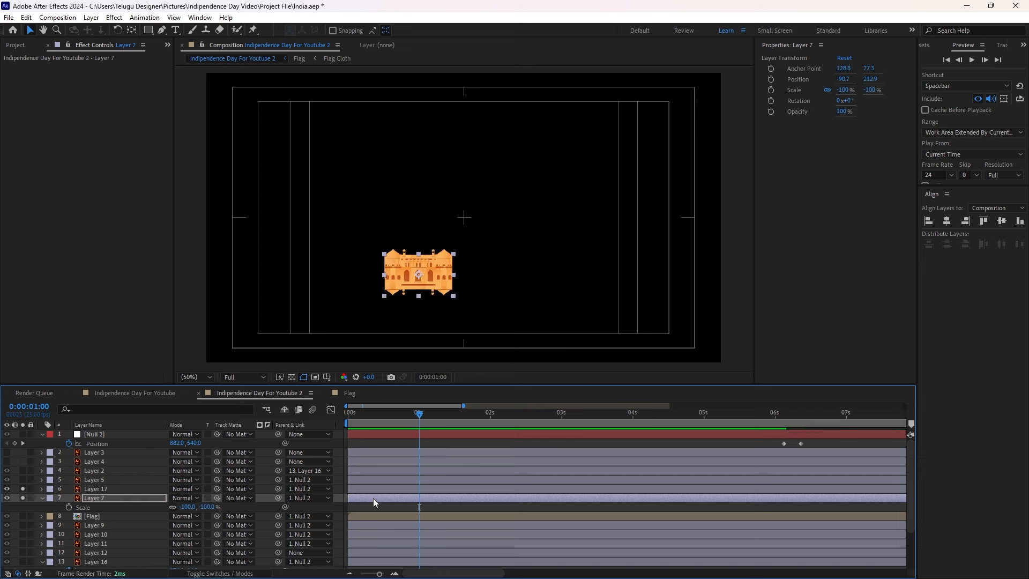
pyautogui.hotkey('shift', 'Up')
pyautogui.hotkey('shift', 'Up')
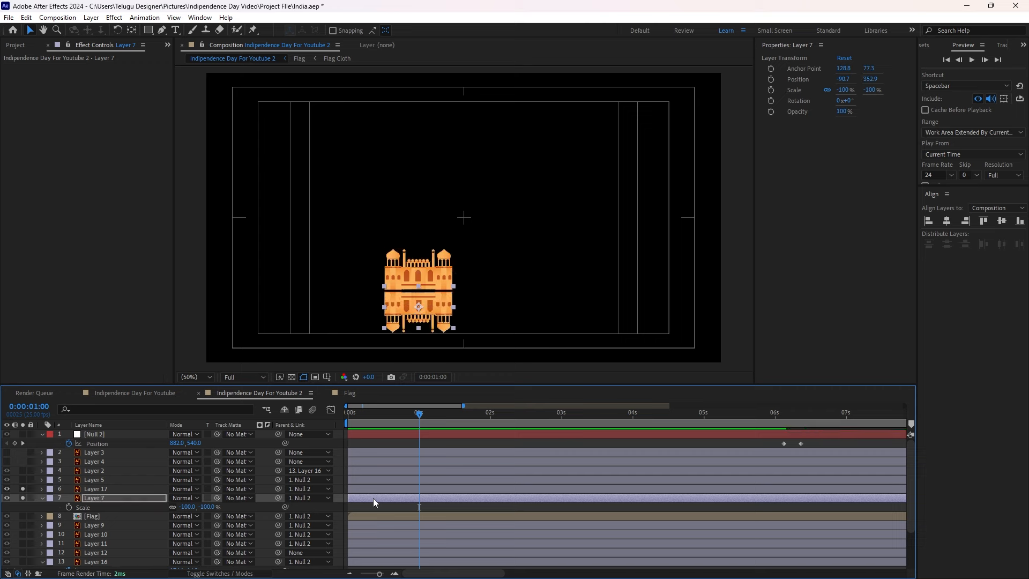
# Add a rectangular mask to the flipped Layer 7, crop it to a strip below the fort, and widen it past both sides
pyautogui.doubleClick(149, 30)
pyautogui.click(451, 328)
pyautogui.moveTo(418, 329); pyautogui.dragTo(309, 295)
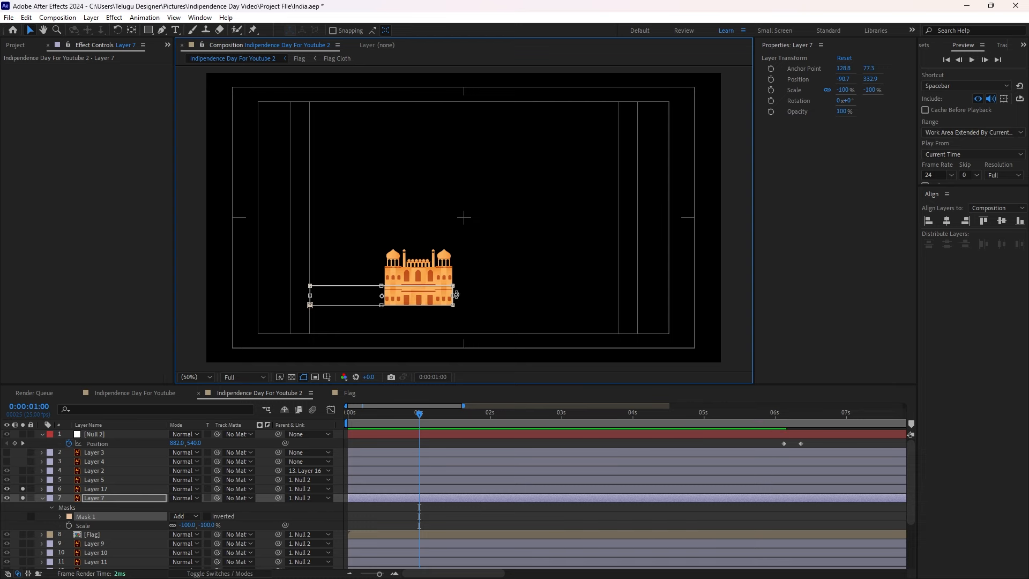
pyautogui.moveTo(485, 300); pyautogui.dragTo(538, 298)
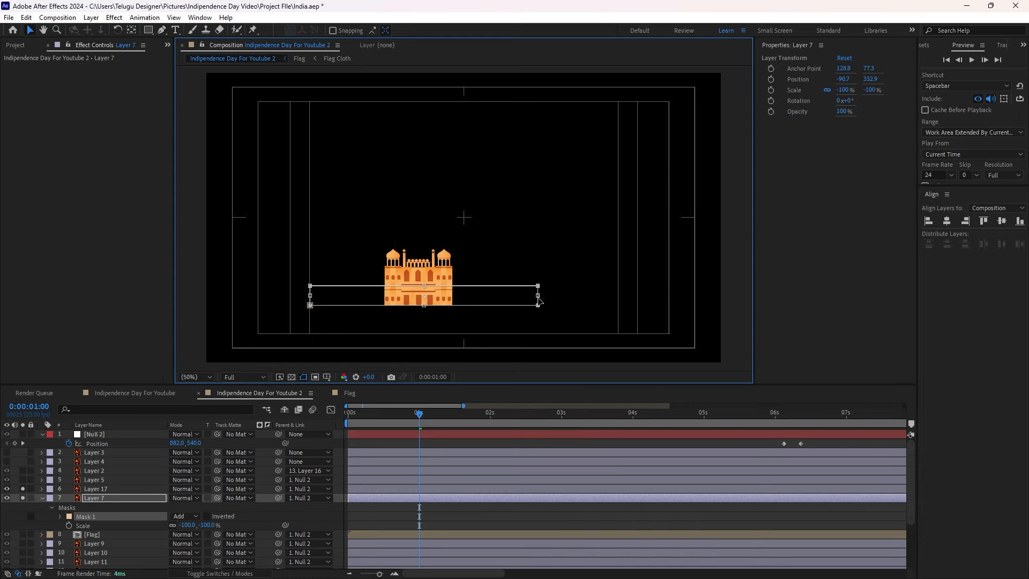
# Set the flipped Layer 7's Mask Feather to 92 pixels and raise the mask's upper and lower edges to shorten the reflection
pyautogui.press('f')
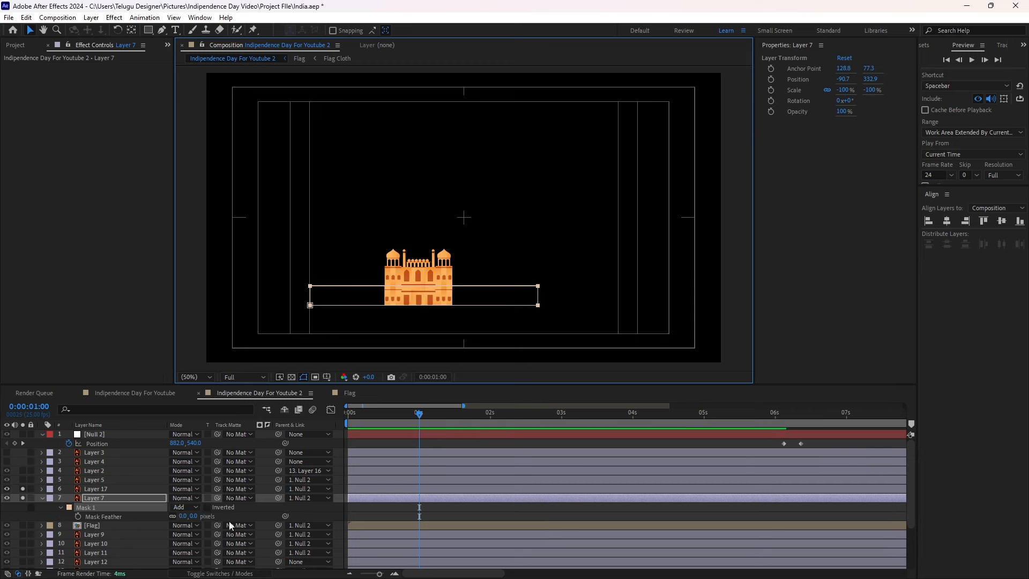
pyautogui.moveTo(193, 516); pyautogui.dragTo(229, 502)
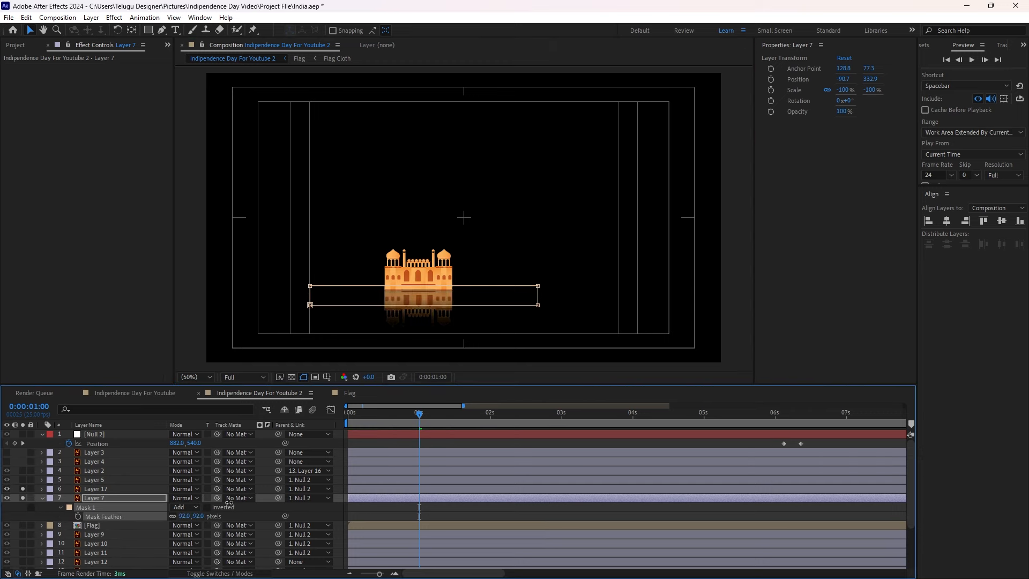
pyautogui.click(539, 286)
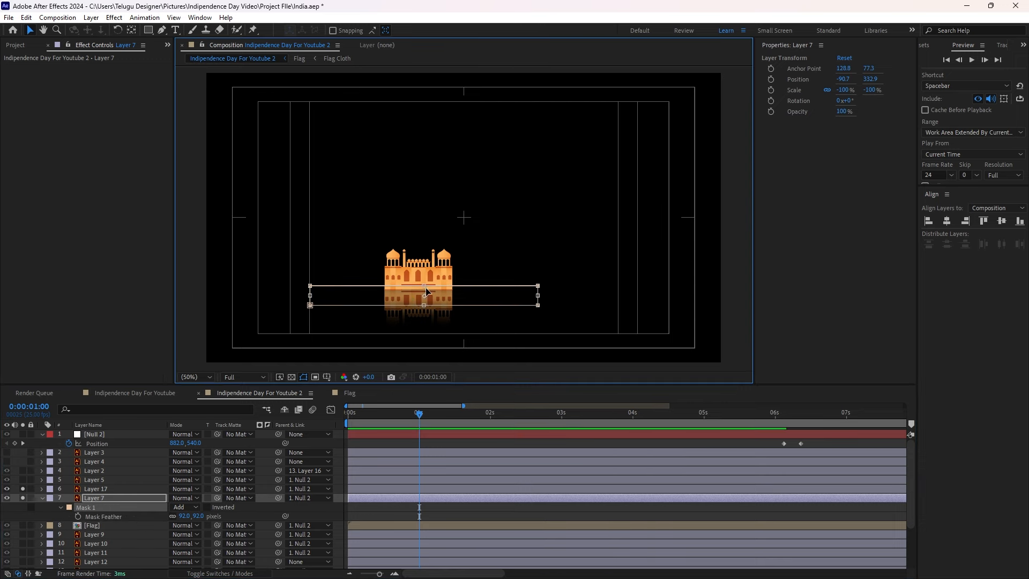
pyautogui.moveTo(423, 286)
pyautogui.mouseDown()
pyautogui.moveTo(423, 272)
pyautogui.moveTo(424, 296)
pyautogui.mouseUp()
pyautogui.click(368, 507)
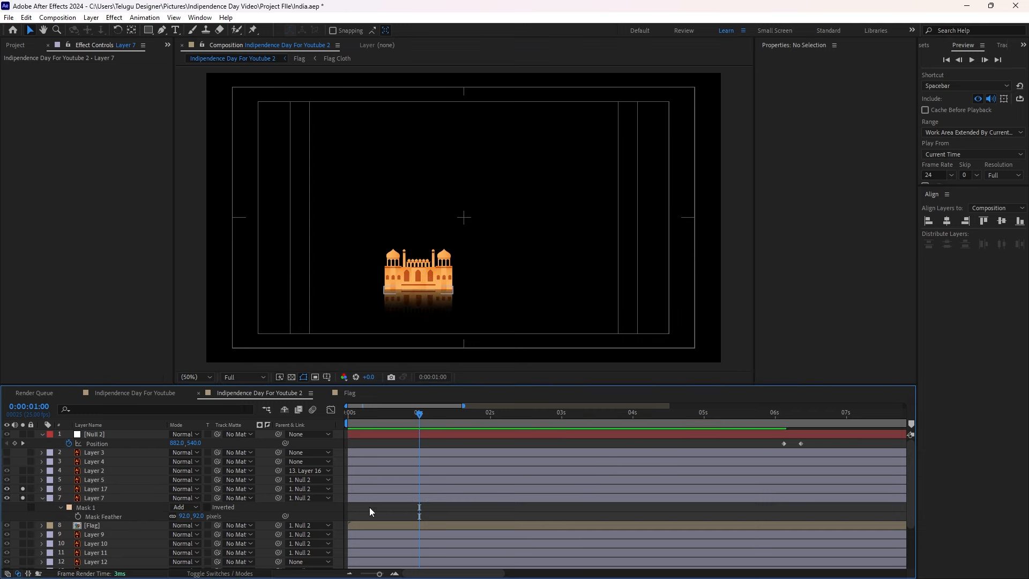
# Set the opacity of the fort reflection, Layer 7, to 50%
pyautogui.click(365, 497)
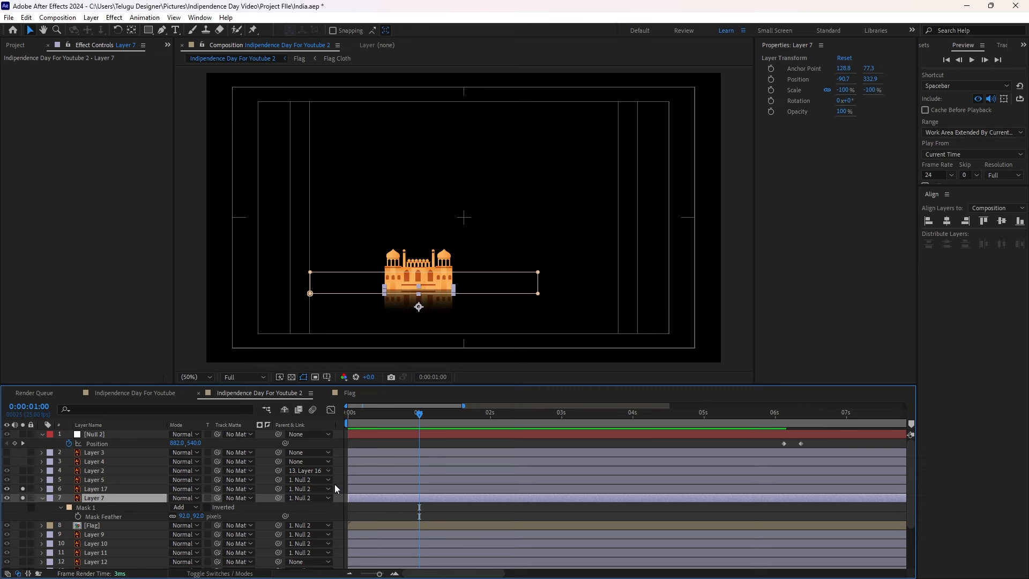
pyautogui.press('t')
pyautogui.click(176, 507)
pyautogui.write('5')
pyautogui.click(365, 506)
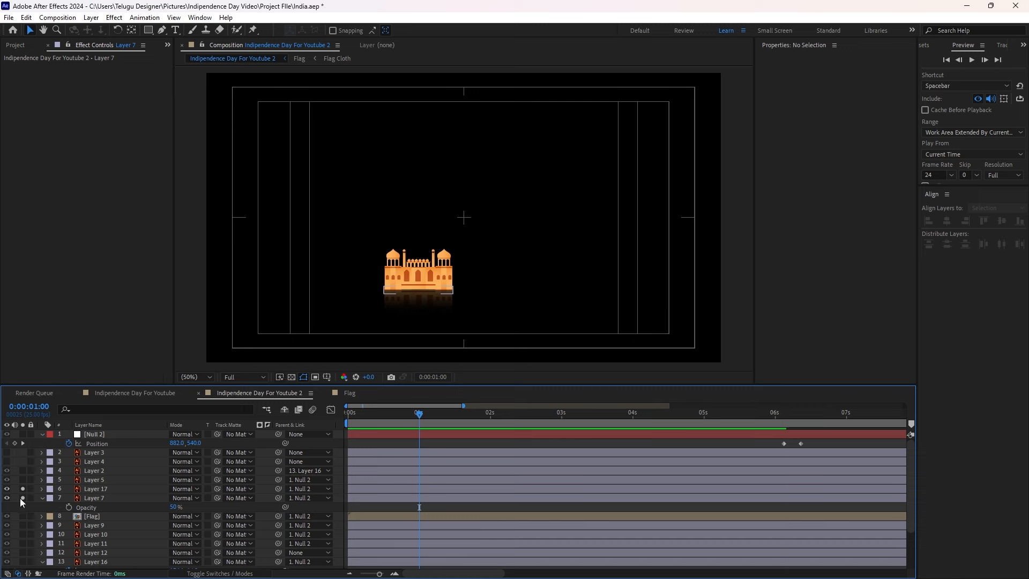
# Parent Layer 7 to Layer 17 and turn off solo for both fort layers
pyautogui.click(368, 496)
pyautogui.moveTo(279, 497); pyautogui.dragTo(126, 490)
pyautogui.click(112, 490)
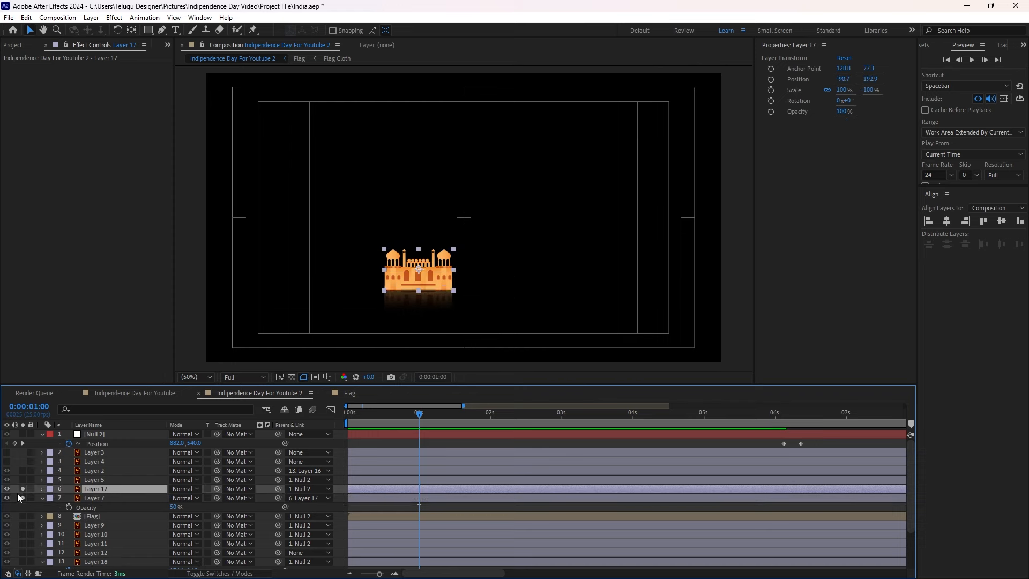
pyautogui.click(22, 495)
pyautogui.click(23, 490)
# Rename the fort reflection, Layer 7, as Shadow
pyautogui.click(100, 500)
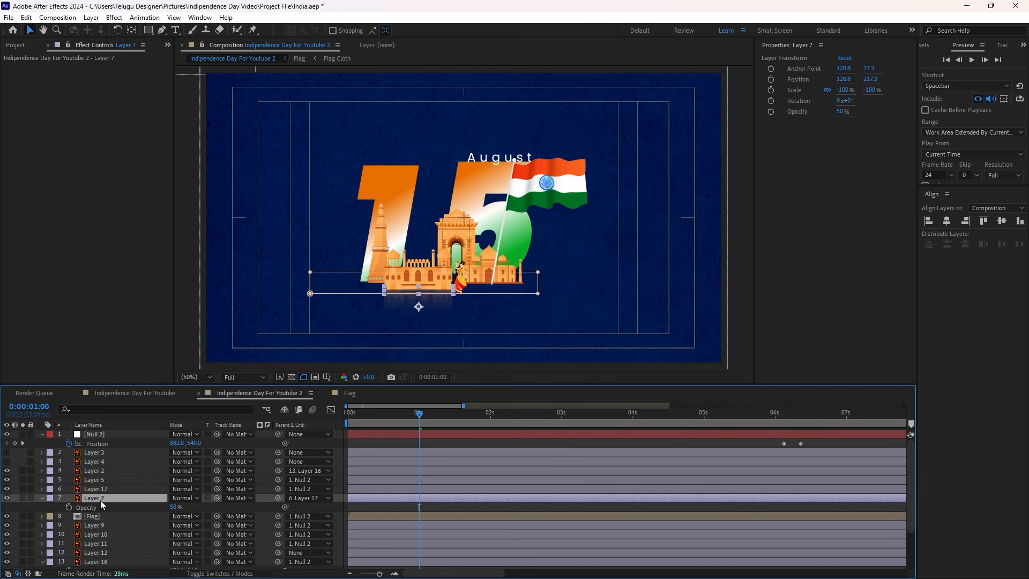
pyautogui.press('Return')
pyautogui.write('Shadow')
pyautogui.click(122, 481)
pyautogui.click(121, 496)
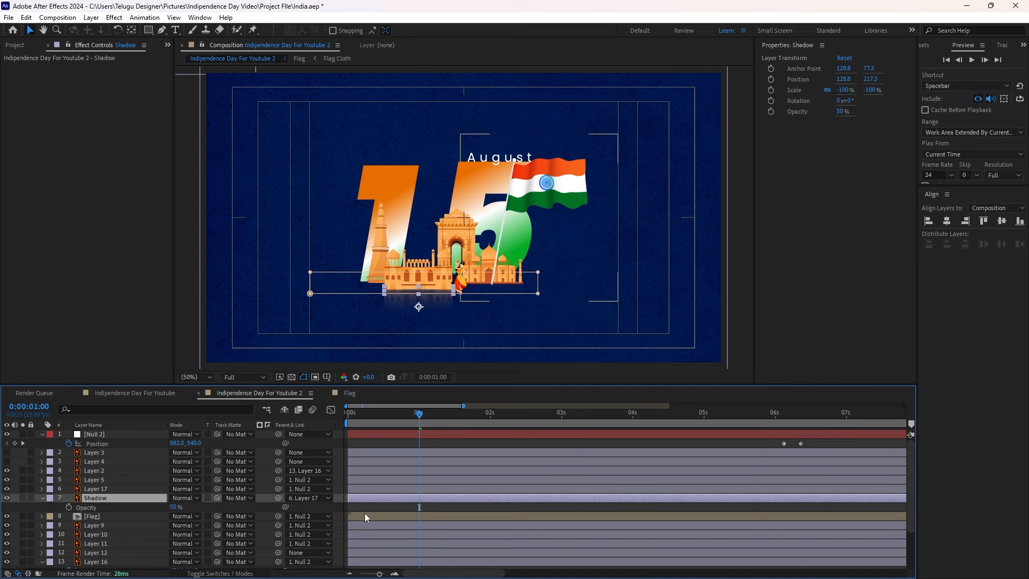
pyautogui.click(367, 504)
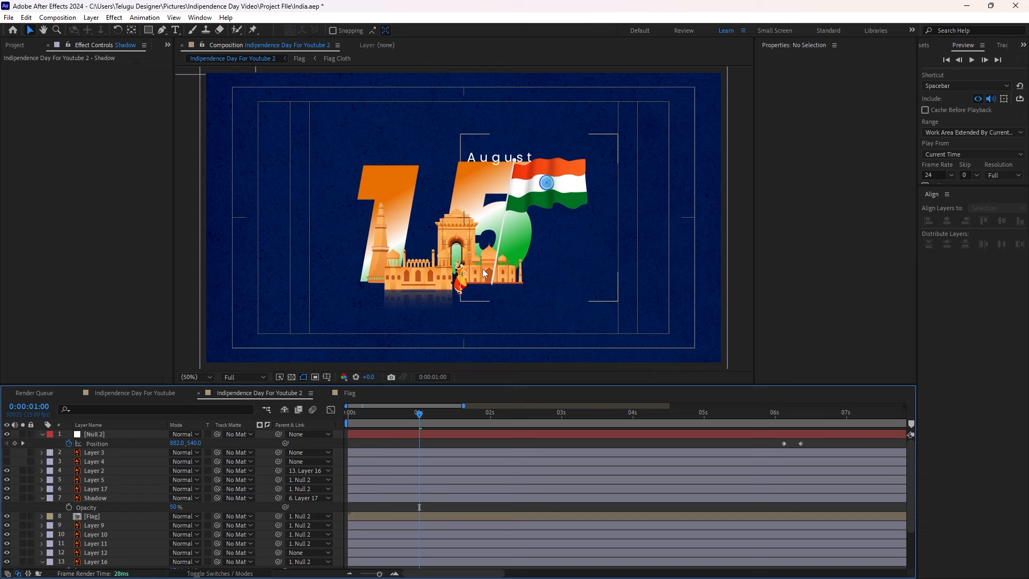
# Solo the tower layer, Layer 10, and duplicate it
pyautogui.click(373, 265)
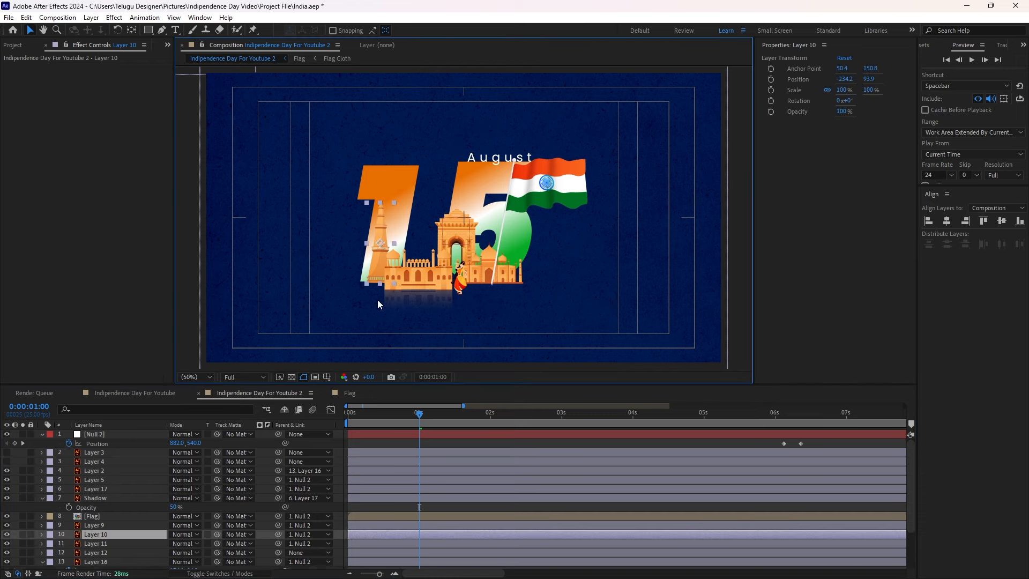
pyautogui.click(22, 534)
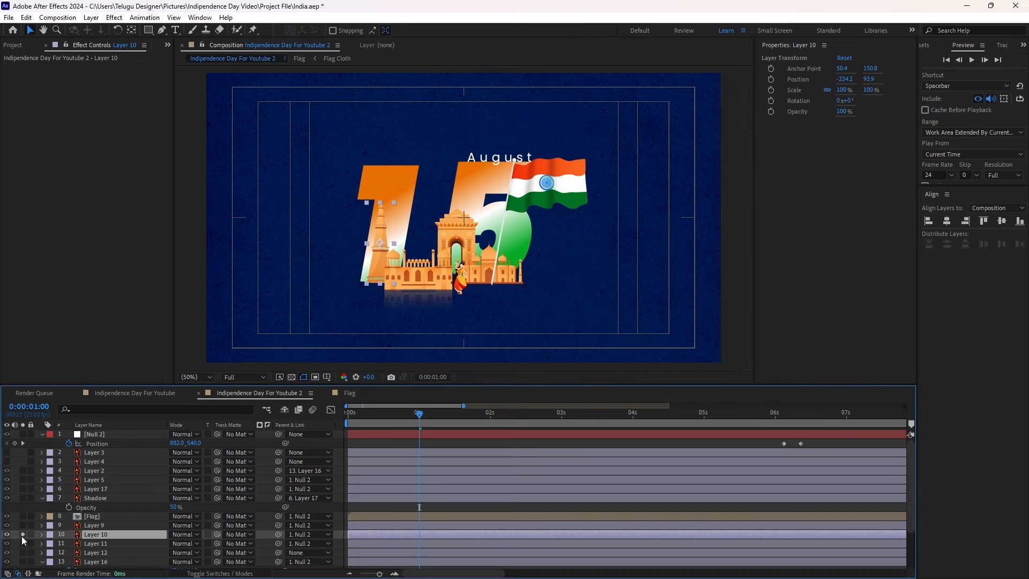
pyautogui.hotkey('ctrl', 'd')
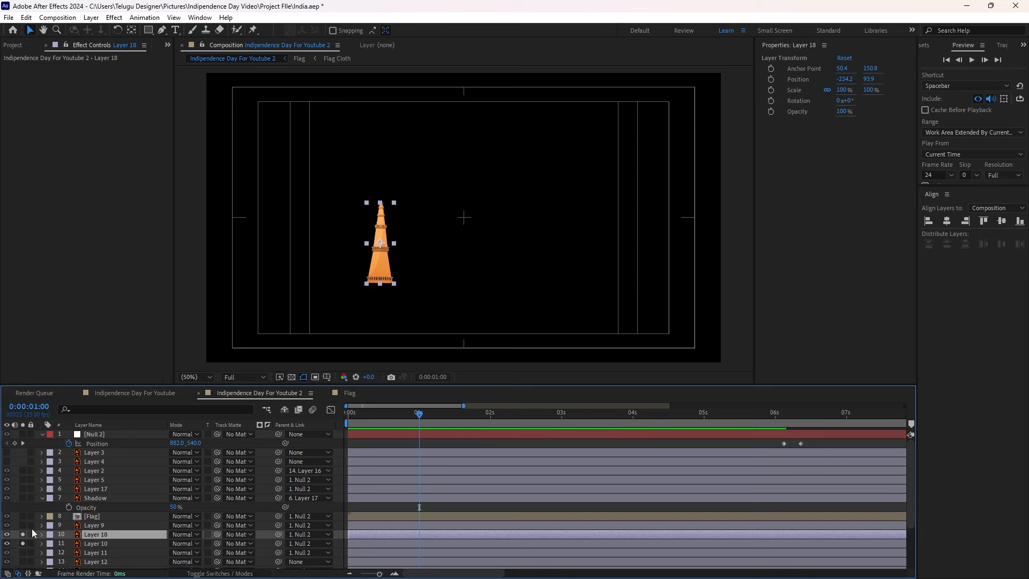
# Flip the lower tower layer, Layer 10, by setting its Scale to -100, -100%
pyautogui.click(94, 545)
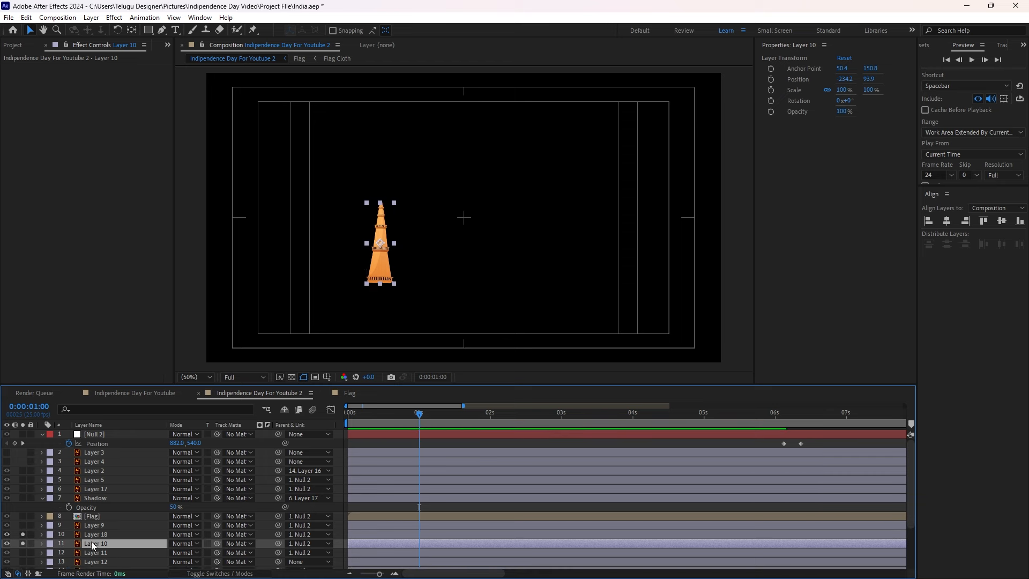
pyautogui.press('s')
pyautogui.click(199, 552)
pyautogui.write('-100')
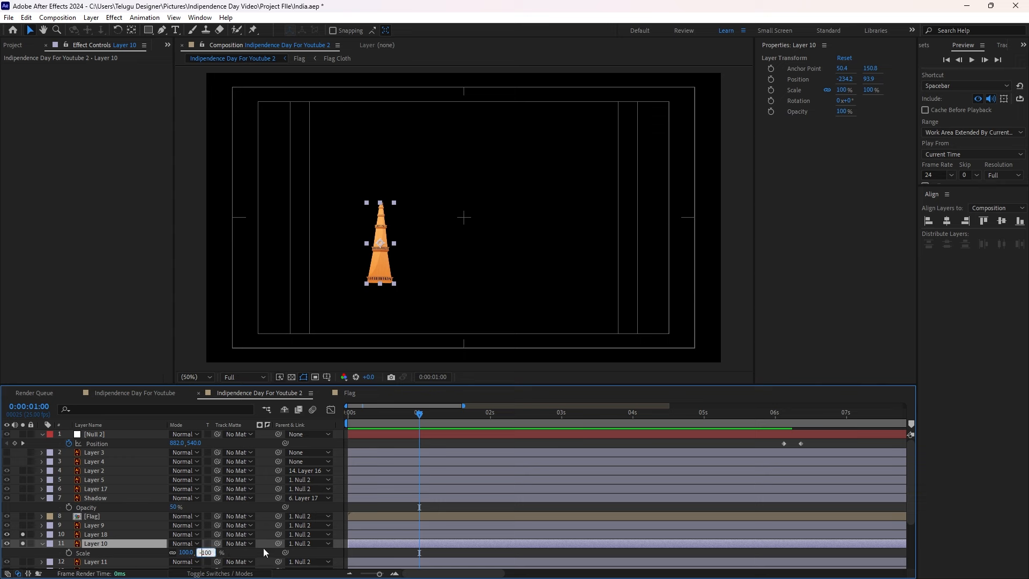
pyautogui.click(367, 552)
pyautogui.click(365, 545)
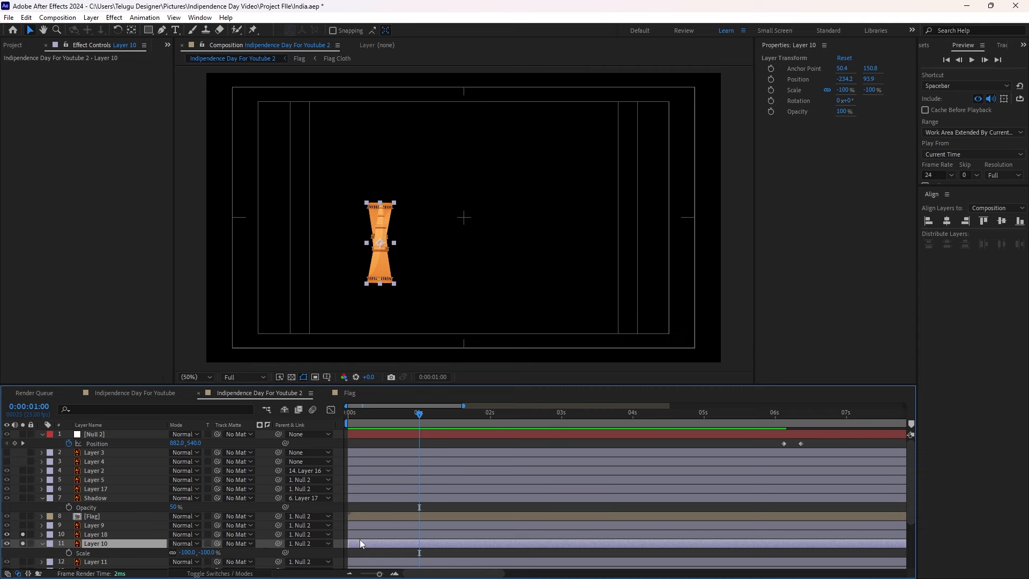
# Move the flipped Layer 10 down to Position Y 373.9 so it mirrors the upright tower from below
pyautogui.hotkey('shift', 'Down')
pyautogui.hotkey('shift', 'Down')
pyautogui.hotkey('shift', 'Down')
pyautogui.hotkey('shift', 'Down')
pyautogui.hotkey('shift', 'Down')
pyautogui.hotkey('shift', 'Down')
pyautogui.hotkey('shift', 'Down')
pyautogui.hotkey('shift', 'Down')
pyautogui.hotkey('shift', 'Down')
pyautogui.hotkey('shift', 'Down')
pyautogui.hotkey('shift', 'Down')
pyautogui.hotkey('shift', 'Down')
pyautogui.hotkey('shift', 'Down')
pyautogui.hotkey('shift', 'Down')
pyautogui.hotkey('shift', 'Down')
pyautogui.hotkey('shift', 'Down')
pyautogui.hotkey('shift', 'Down')
pyautogui.hotkey('shift', 'Down')
pyautogui.hotkey('shift', 'Down')
pyautogui.hotkey('shift', 'Down')
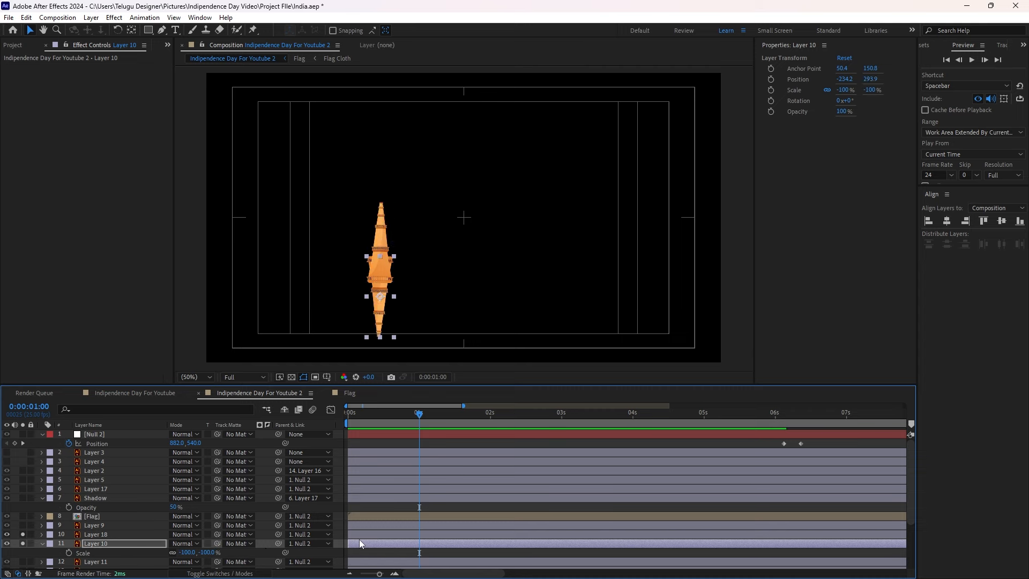
pyautogui.hotkey('shift', 'Down')
pyautogui.hotkey('shift', 'Down')
pyautogui.hotkey('shift', 'Down')
pyautogui.hotkey('shift', 'Down')
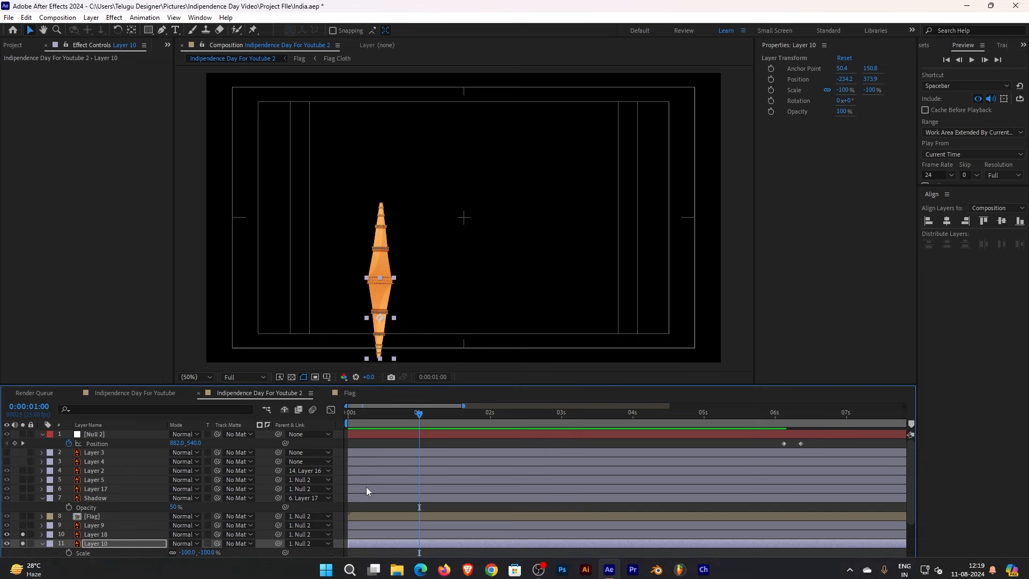
# Copy Mask 1 from the Shadow layer and paste it onto the flipped Layer 10
pyautogui.click(90, 497)
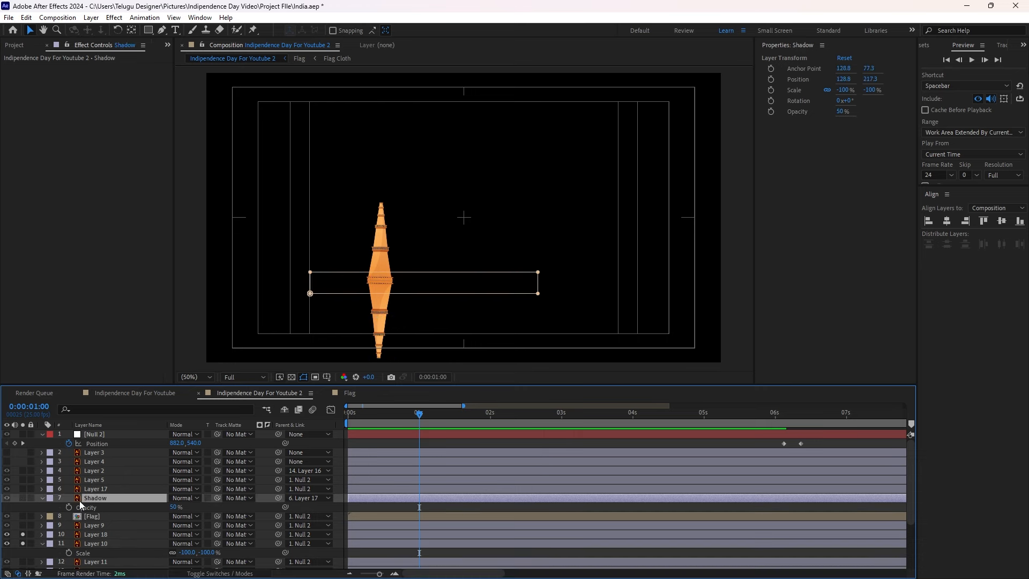
pyautogui.press('m')
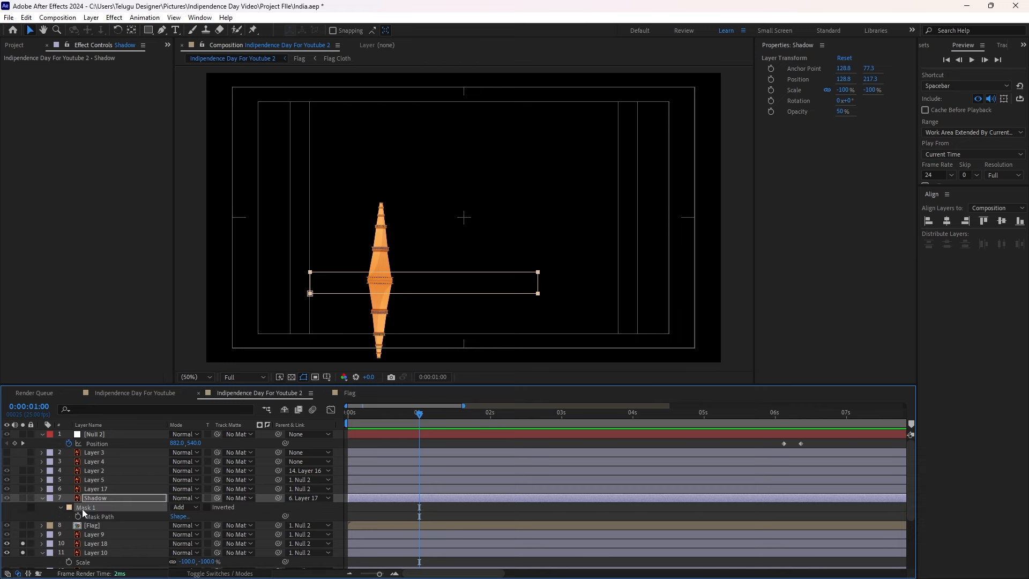
pyautogui.click(95, 553)
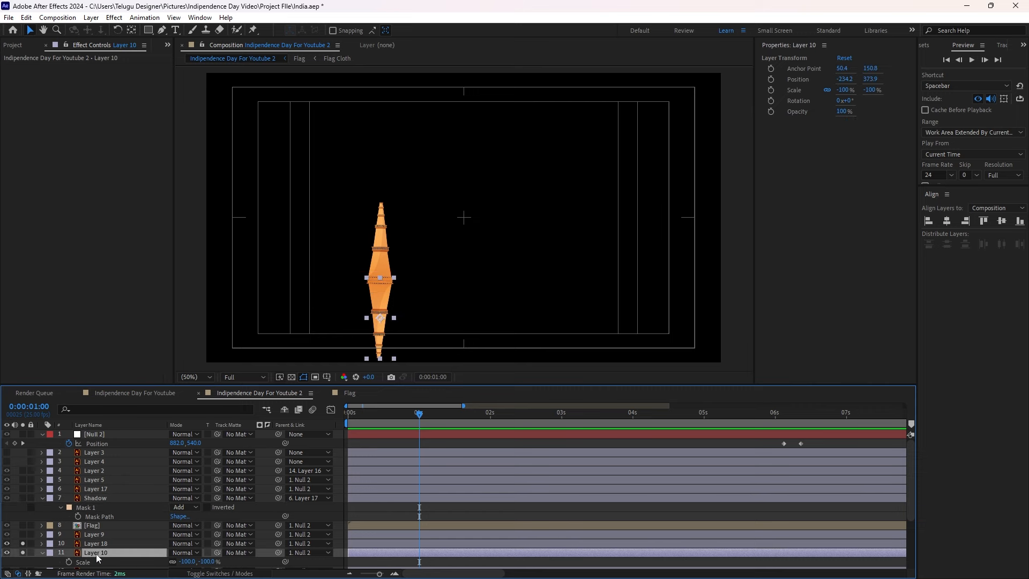
pyautogui.hotkey('ctrl', 'v')
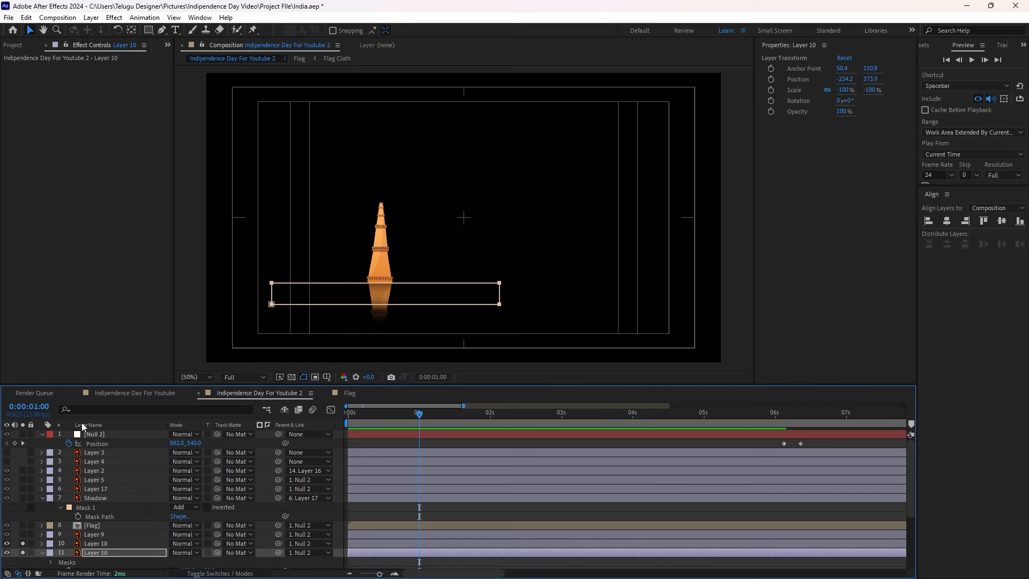
# Reshape Layer 10's pasted mask by raising its upper and lower edges so the reflection fades close to the tower's base
pyautogui.doubleClick(499, 283)
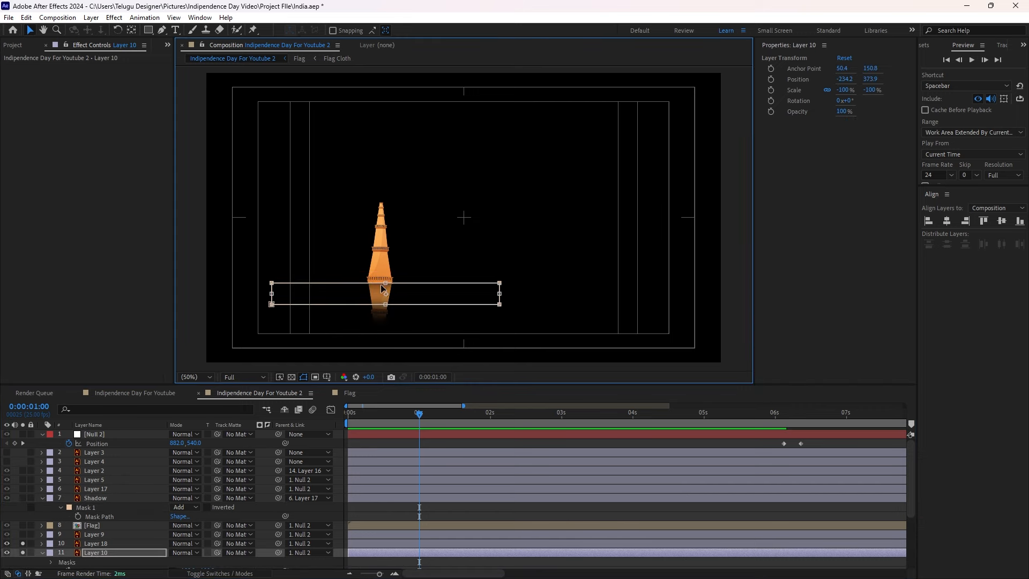
pyautogui.moveTo(385, 282); pyautogui.dragTo(385, 263)
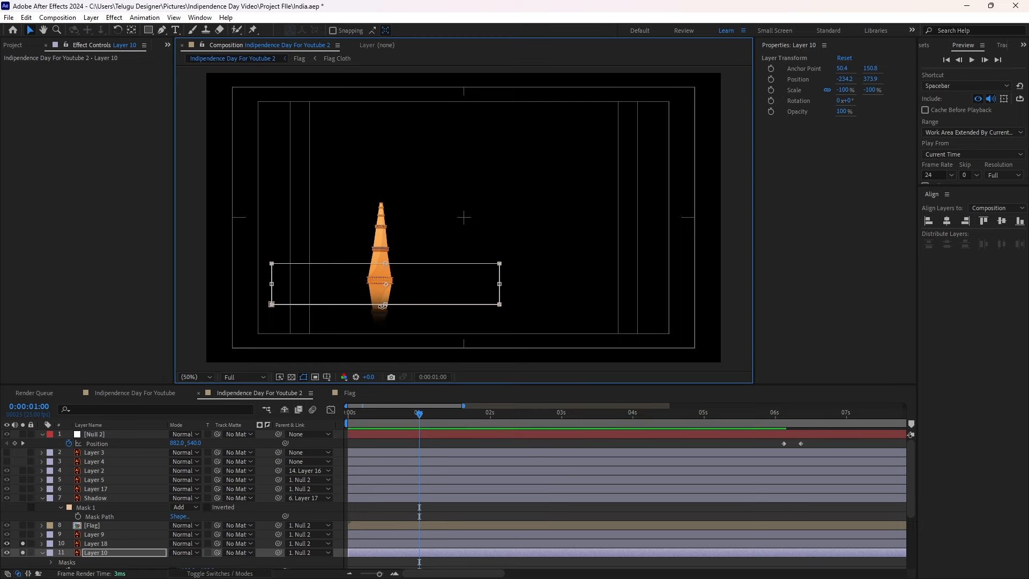
pyautogui.moveTo(385, 304); pyautogui.dragTo(387, 290)
pyautogui.press('Return')
# Set the tower reflection, Layer 10, to 50% opacity and center its anchor point in the visible content
pyautogui.press('t')
pyautogui.click(175, 562)
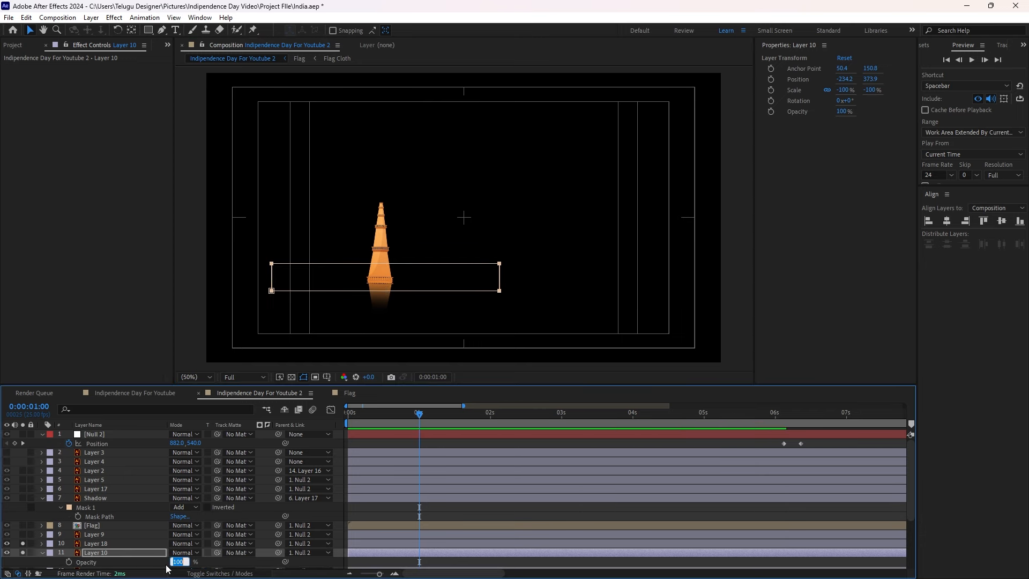
pyautogui.write('50')
pyautogui.click(374, 560)
pyautogui.click(370, 555)
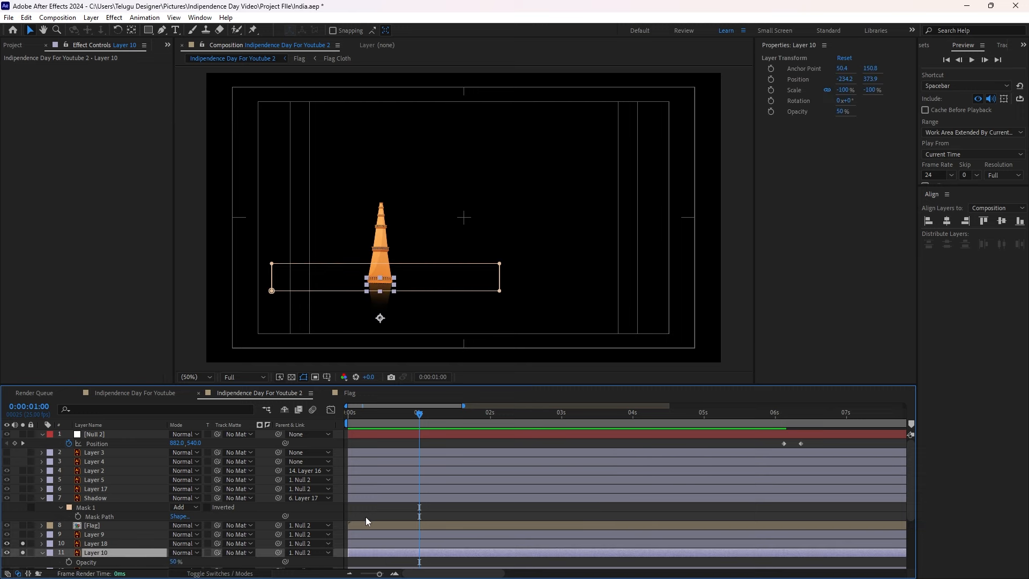
pyautogui.hotkey('ctrl', 'alt', 'Home')
# Turn off solo for both tower layers and parent Layer 10 to Layer 18
pyautogui.click(23, 552)
pyautogui.click(23, 544)
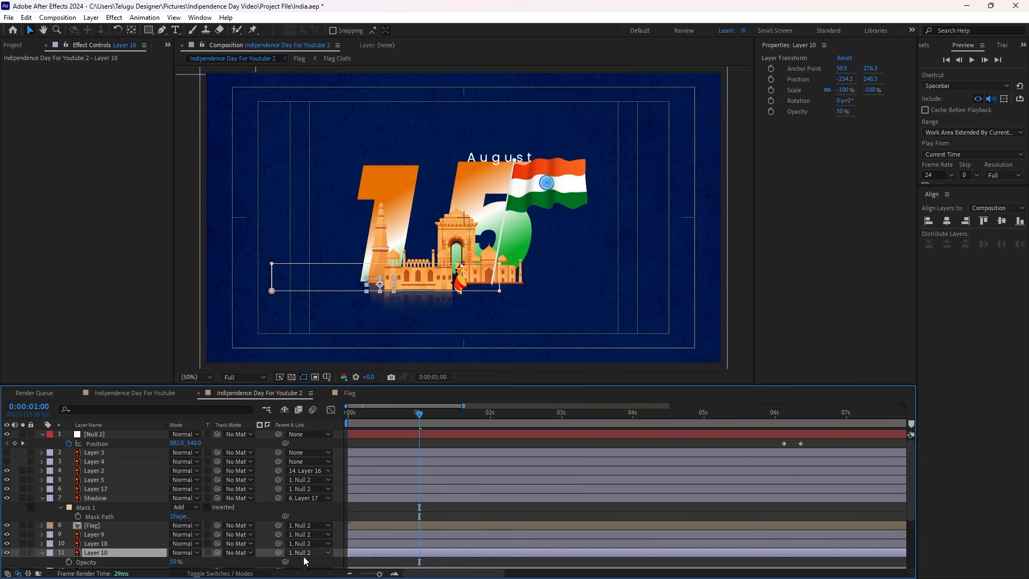
pyautogui.moveTo(278, 552); pyautogui.dragTo(261, 543)
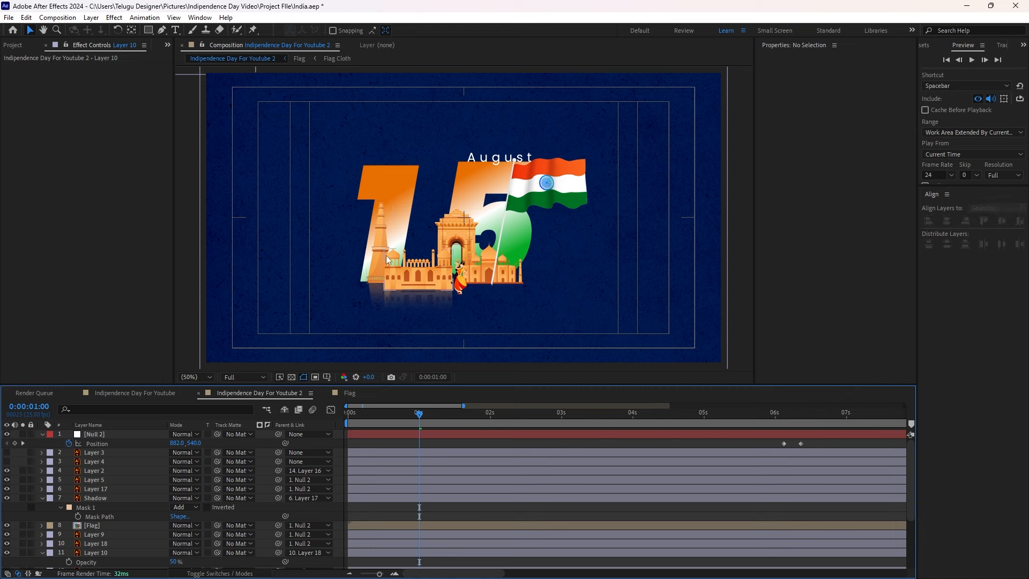
# Move the upright tower sideways to test its linked reflection, and undo the move
pyautogui.moveTo(375, 261); pyautogui.dragTo(322, 262)
pyautogui.hotkey('ctrl', 'z')
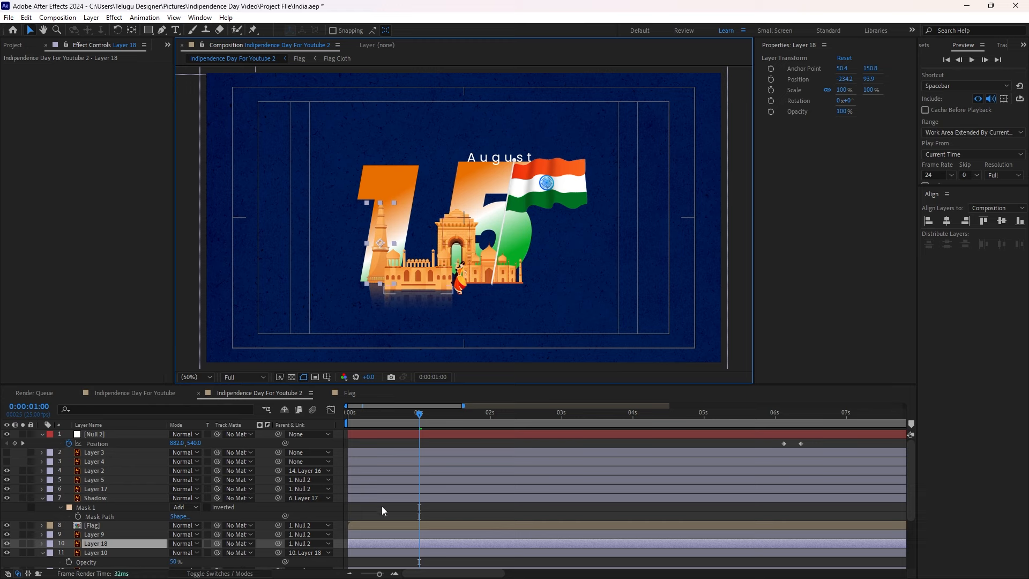
pyautogui.click(381, 506)
# Solo the arch gate layer, Layer 11, and duplicate it
pyautogui.click(438, 223)
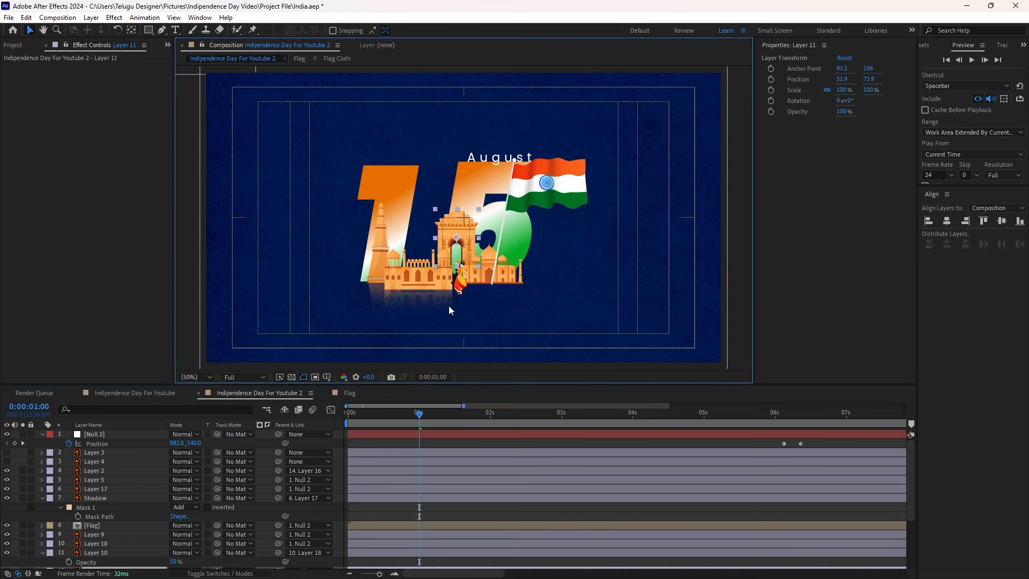
pyautogui.scroll(-3, 380, 522)
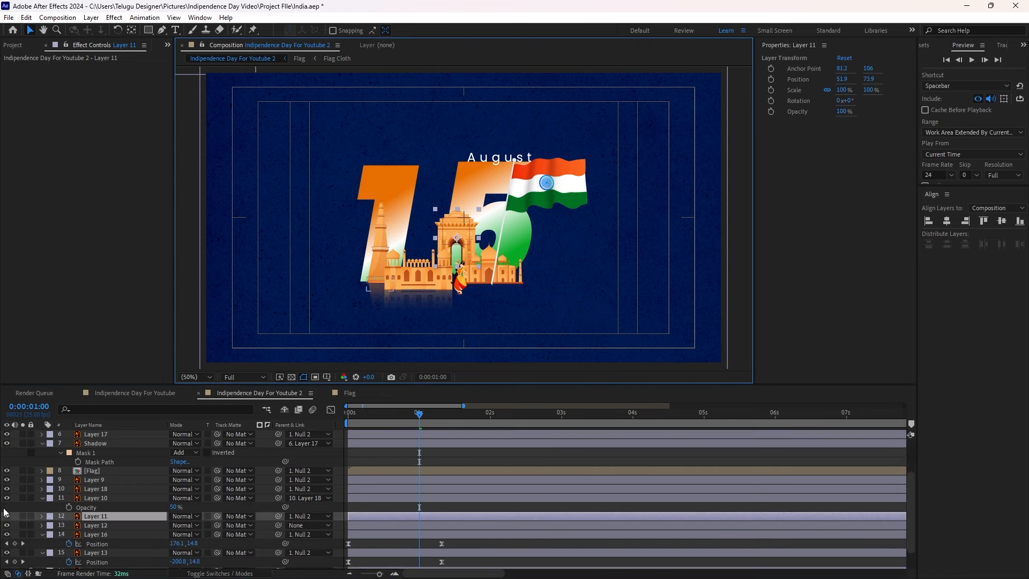
pyautogui.click(22, 516)
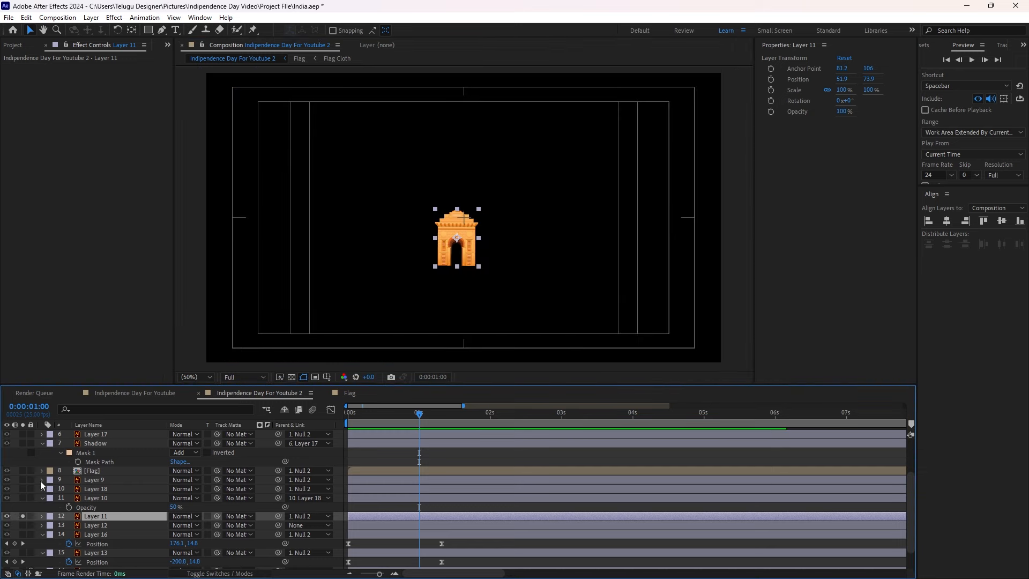
pyautogui.hotkey('ctrl', 'd')
# Parent the lower gate layer, Layer 11, to Layer 19 and flip it by setting its Scale to -100, -100%
pyautogui.click(137, 526)
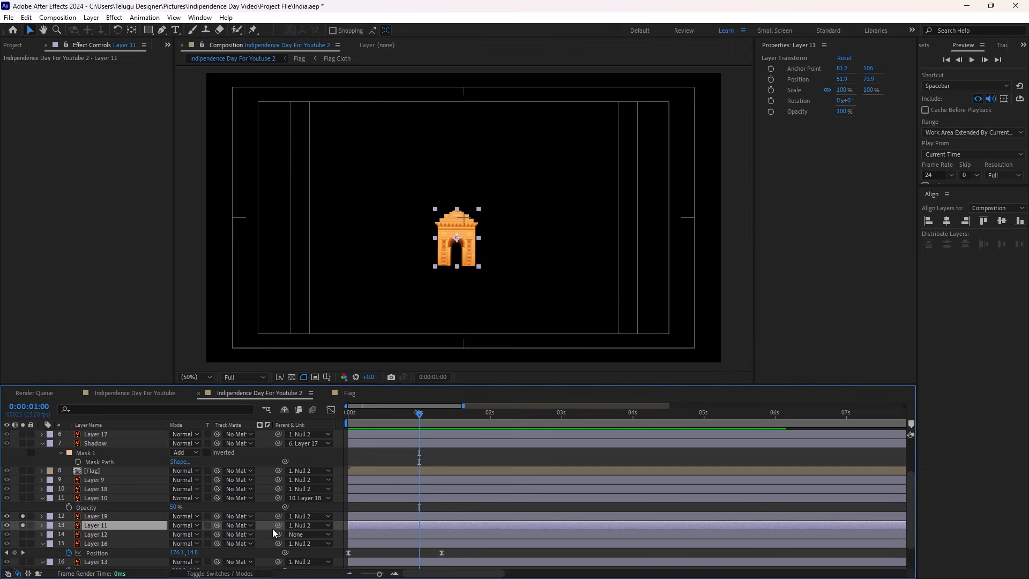
pyautogui.moveTo(279, 525); pyautogui.dragTo(150, 517)
pyautogui.press('s')
pyautogui.click(205, 535)
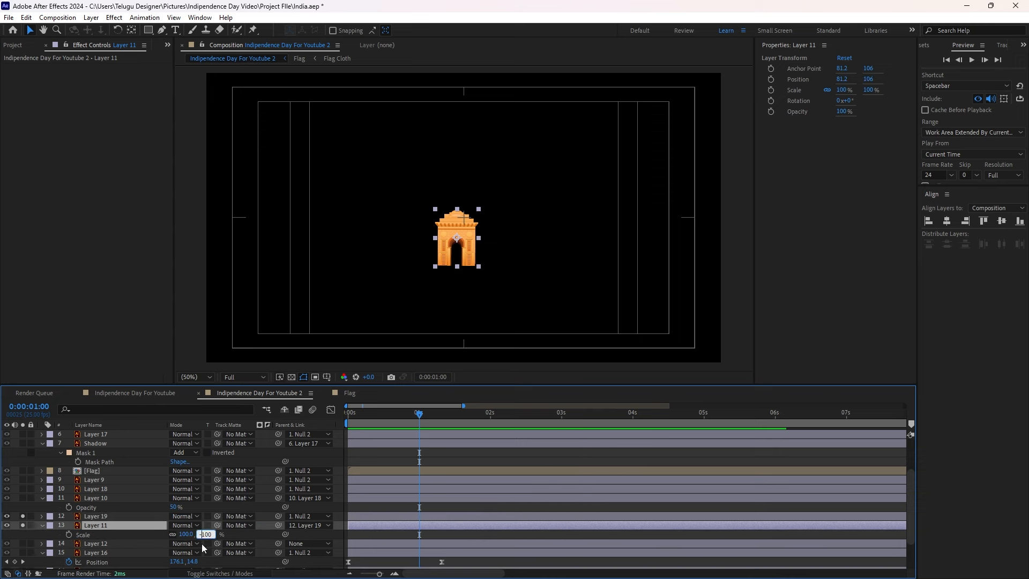
pyautogui.press('Return')
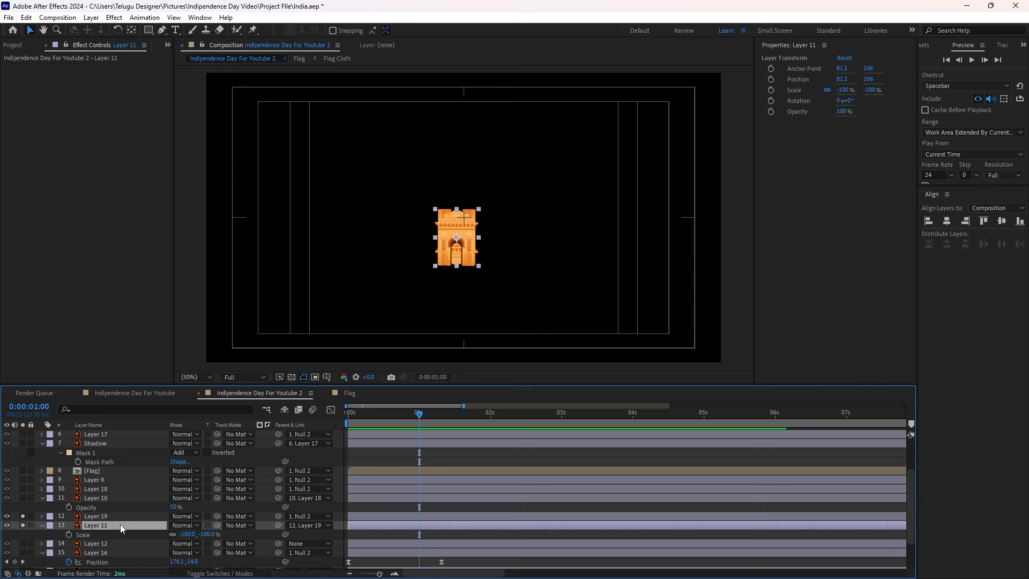
# Paste the copied mask onto the flipped gate, Layer 11, and move the layer down to a Position Y of 306
pyautogui.hotkey('ctrl', 'v')
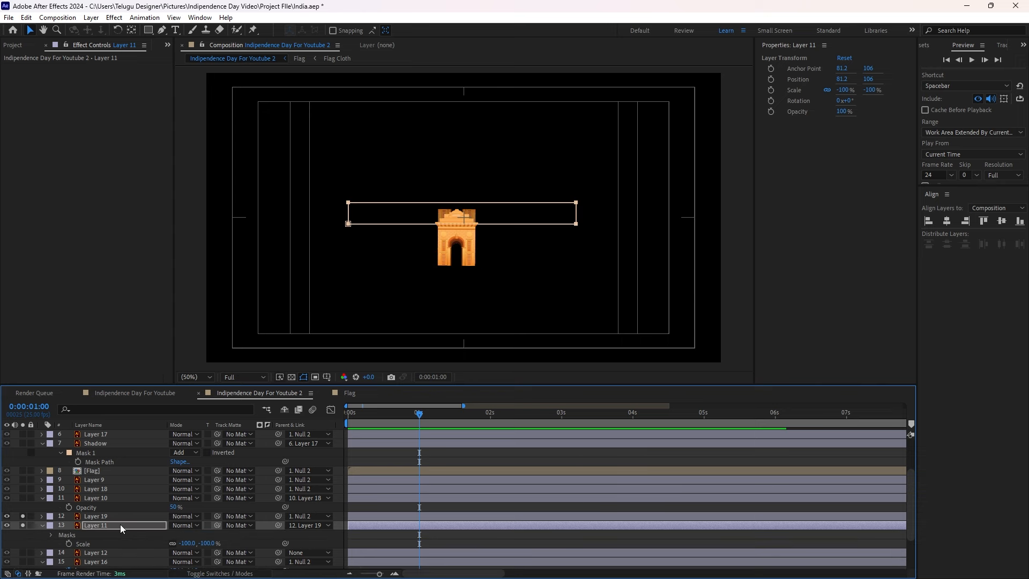
pyautogui.click(381, 541)
pyautogui.click(373, 522)
pyautogui.hotkey('shift', 'Down')
pyautogui.hotkey('shift', 'Down')
pyautogui.hotkey('shift', 'Down')
pyautogui.hotkey('shift', 'Down')
pyautogui.hotkey('shift', 'Down')
pyautogui.hotkey('shift', 'Down')
pyautogui.hotkey('shift', 'Down')
pyautogui.hotkey('shift', 'Down')
pyautogui.hotkey('shift', 'Down')
pyautogui.hotkey('shift', 'Down')
pyautogui.hotkey('shift', 'Down')
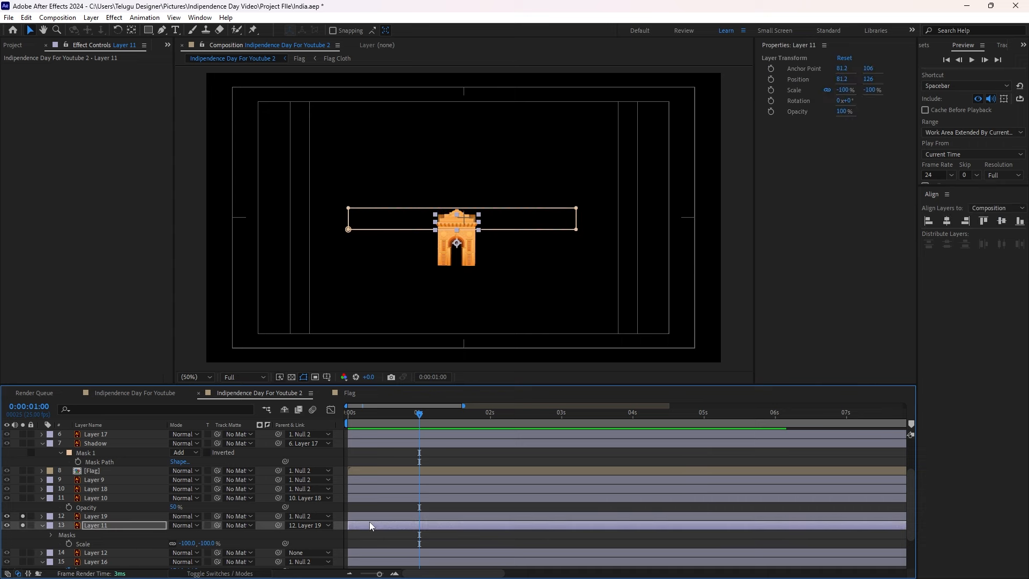
pyautogui.hotkey('shift', 'Up')
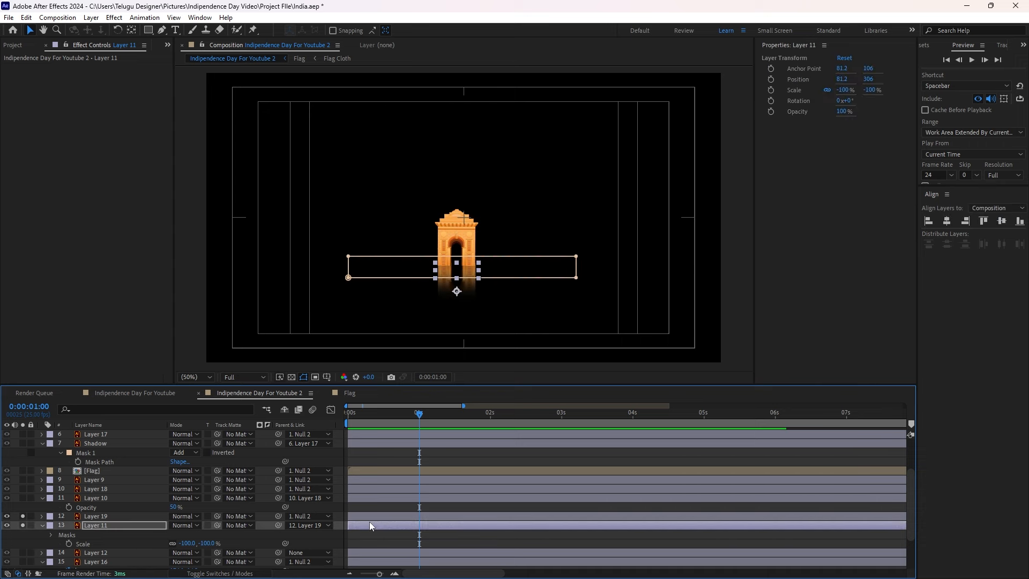
# Extend the upper edge of Layer 11's mask upward so it covers more of the gate reflection
pyautogui.doubleClick(575, 264)
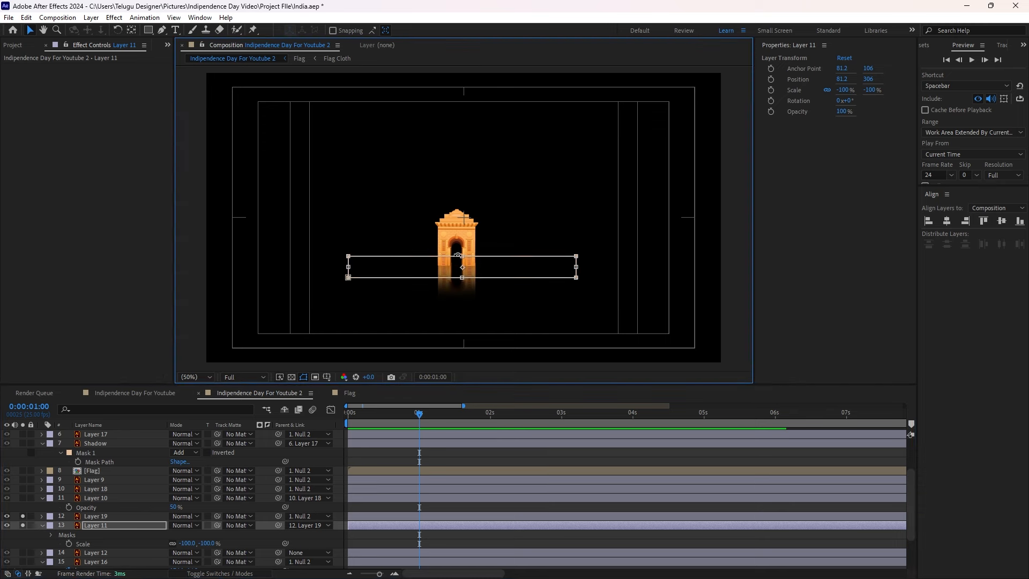
pyautogui.moveTo(461, 257); pyautogui.dragTo(461, 237)
pyautogui.click(377, 532)
# Set the Opacity of the gate reflection, Layer 11, to 50%
pyautogui.click(369, 523)
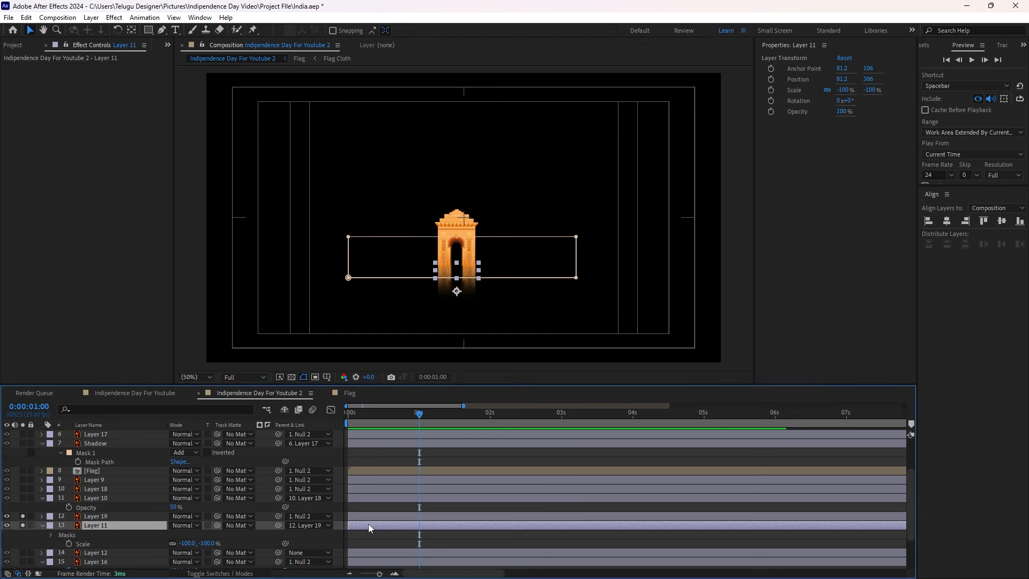
pyautogui.press('t')
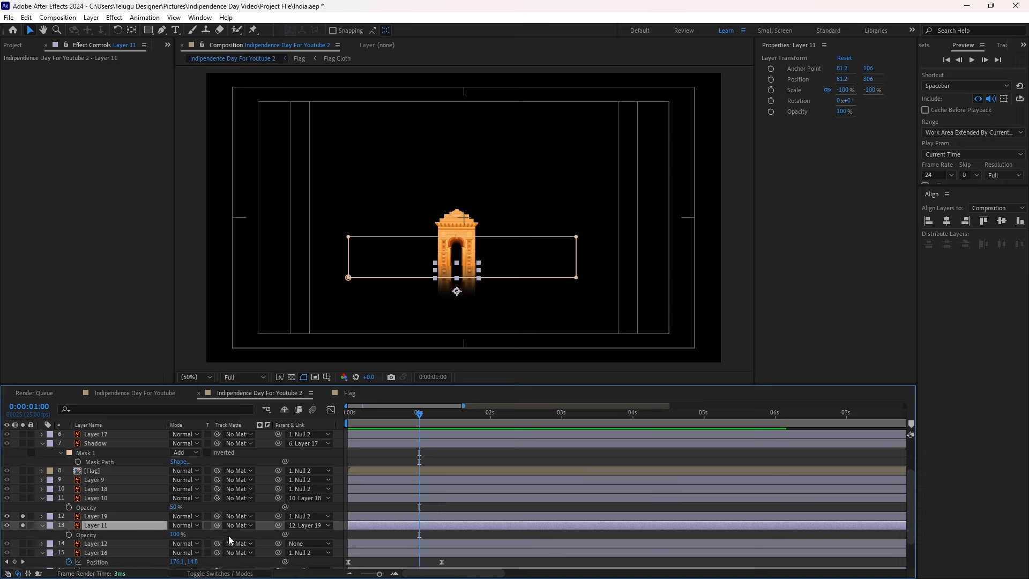
pyautogui.moveTo(172, 534); pyautogui.dragTo(173, 535)
pyautogui.click(173, 534)
pyautogui.write('50')
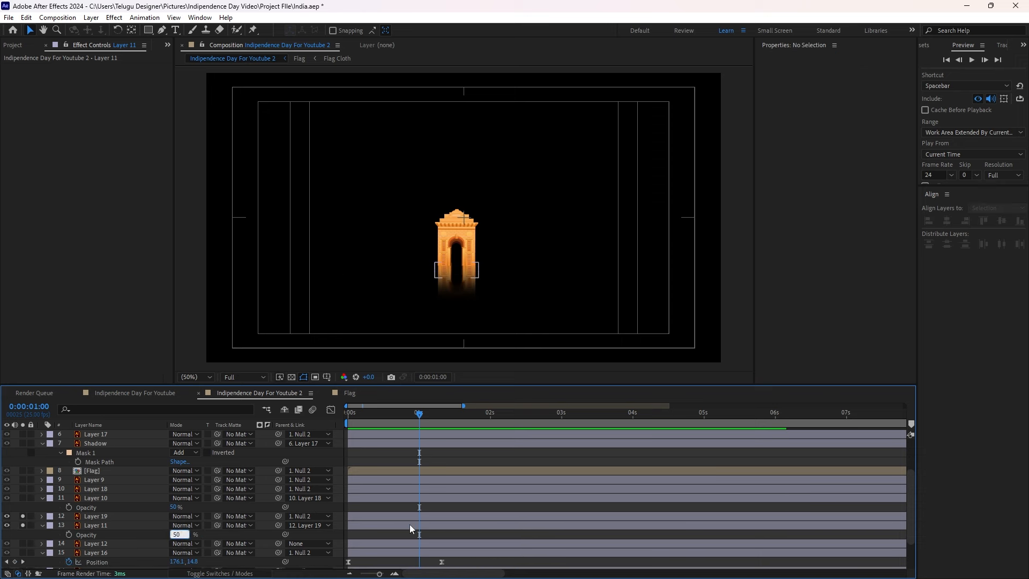
pyautogui.click(408, 526)
pyautogui.click(403, 533)
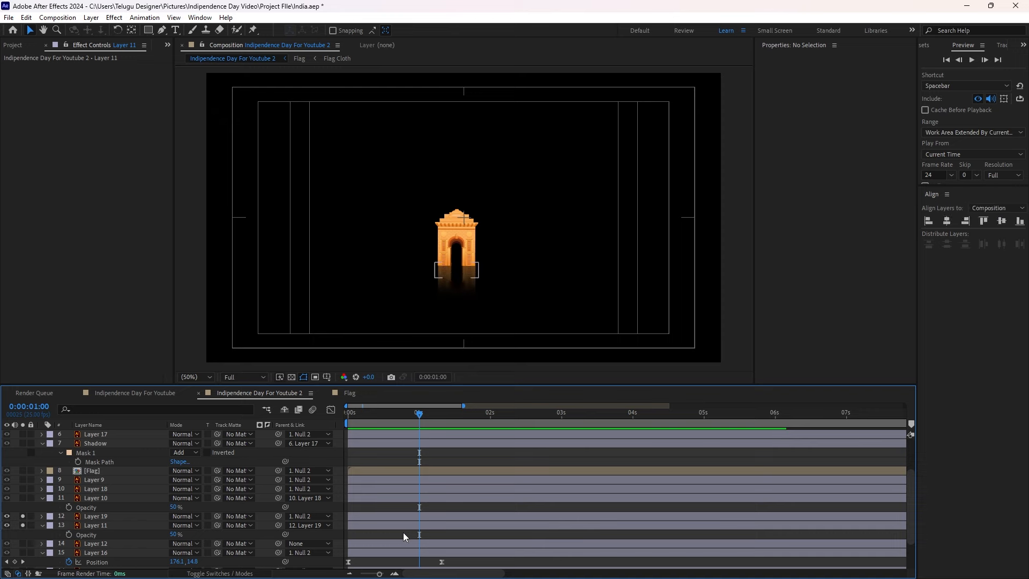
# Turn off solo for both gate layers, Layer 19 and Layer 11, and save the project
pyautogui.click(400, 413)
pyautogui.moveTo(400, 412); pyautogui.dragTo(431, 413)
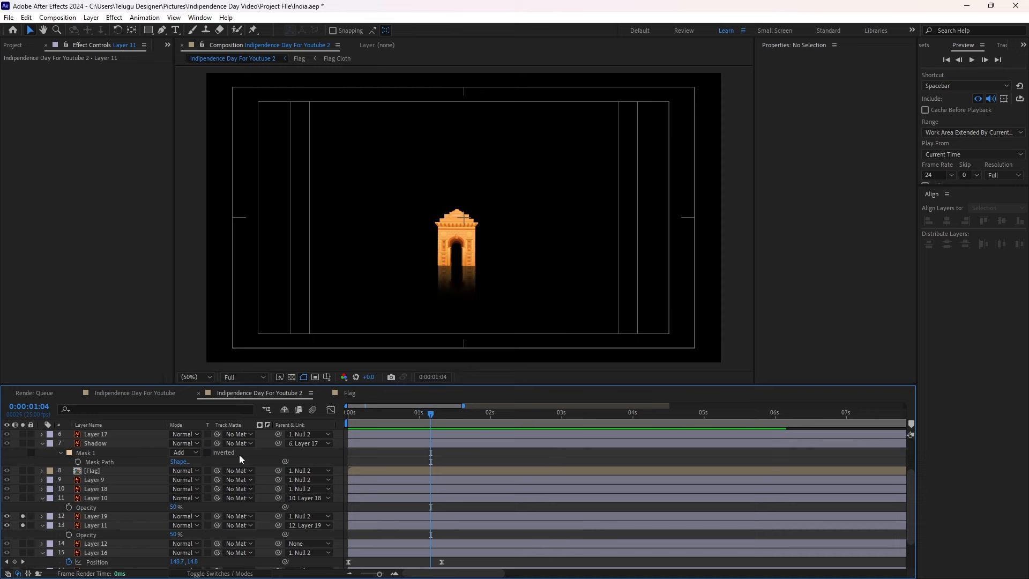
pyautogui.click(23, 525)
pyautogui.click(22, 516)
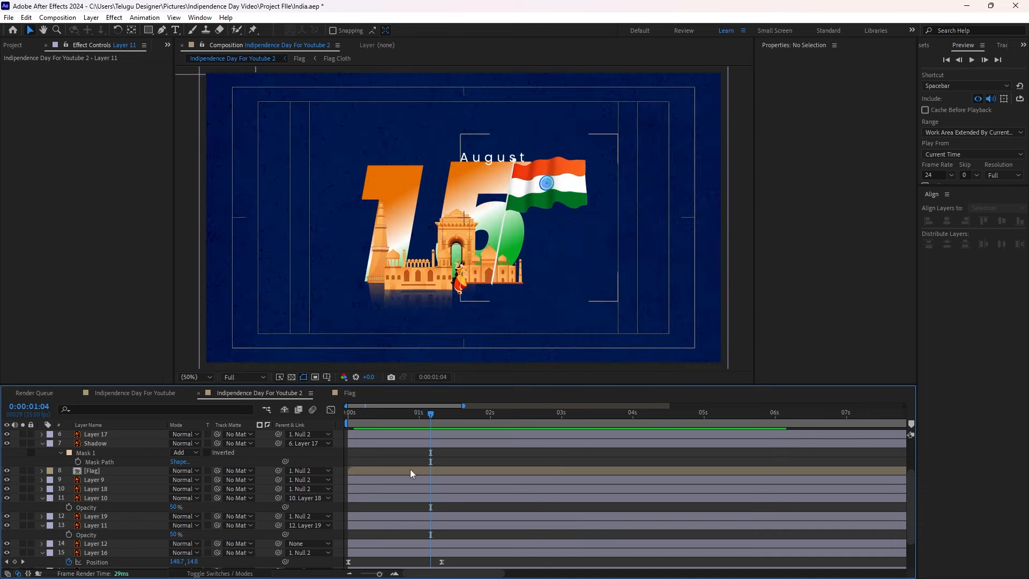
pyautogui.hotkey('ctrl', 's')
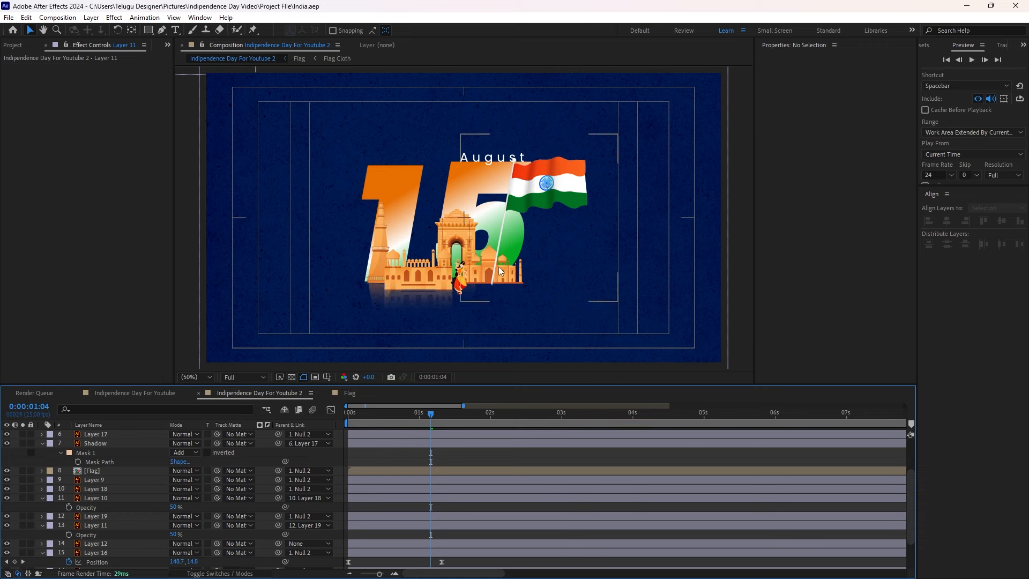
# Solo and duplicate the domed monument layer, Layer 9, and parent the lower copy to Layer 20
pyautogui.click(459, 256)
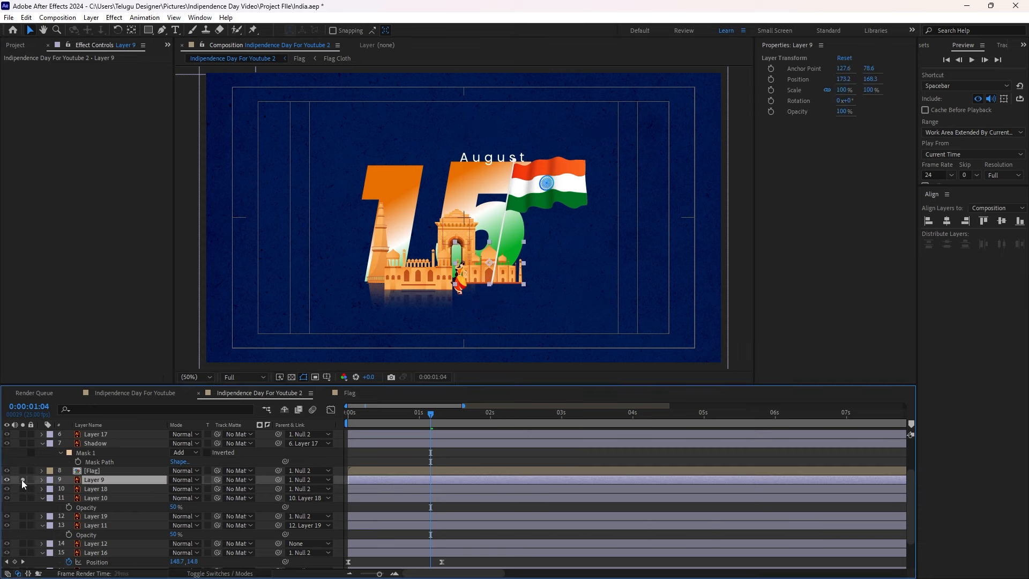
pyautogui.click(22, 479)
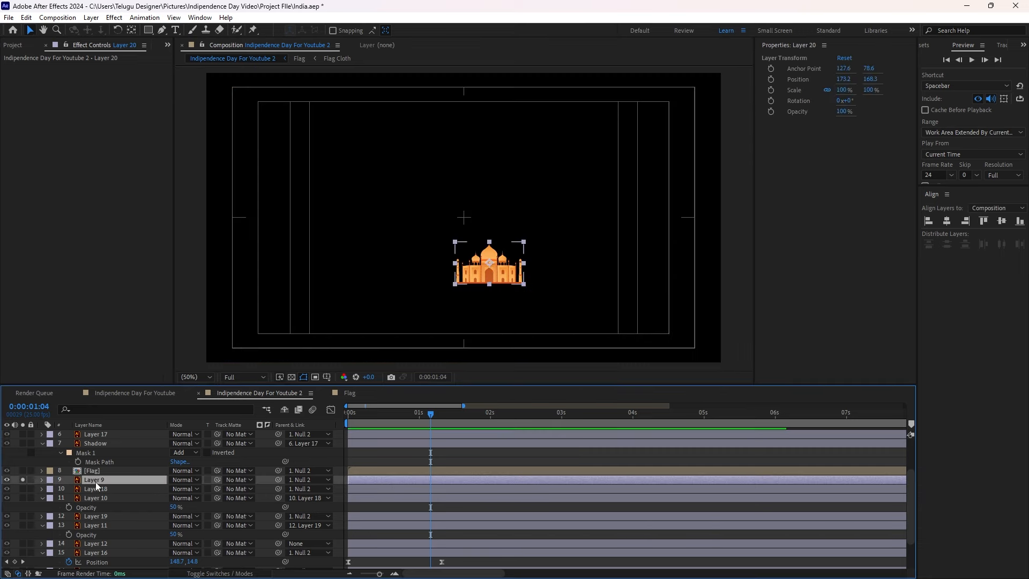
pyautogui.hotkey('ctrl', 'd')
pyautogui.click(96, 486)
pyautogui.moveTo(279, 489); pyautogui.dragTo(262, 480)
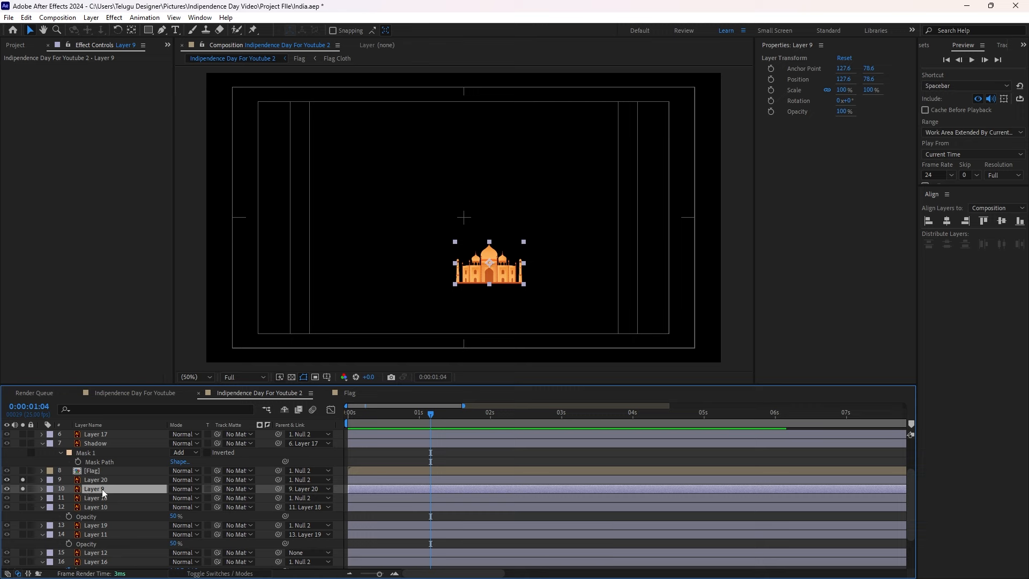
# Flip the lower domed monument, Layer 9, by setting its Scale to -100, -100%
pyautogui.press('s')
pyautogui.click(202, 498)
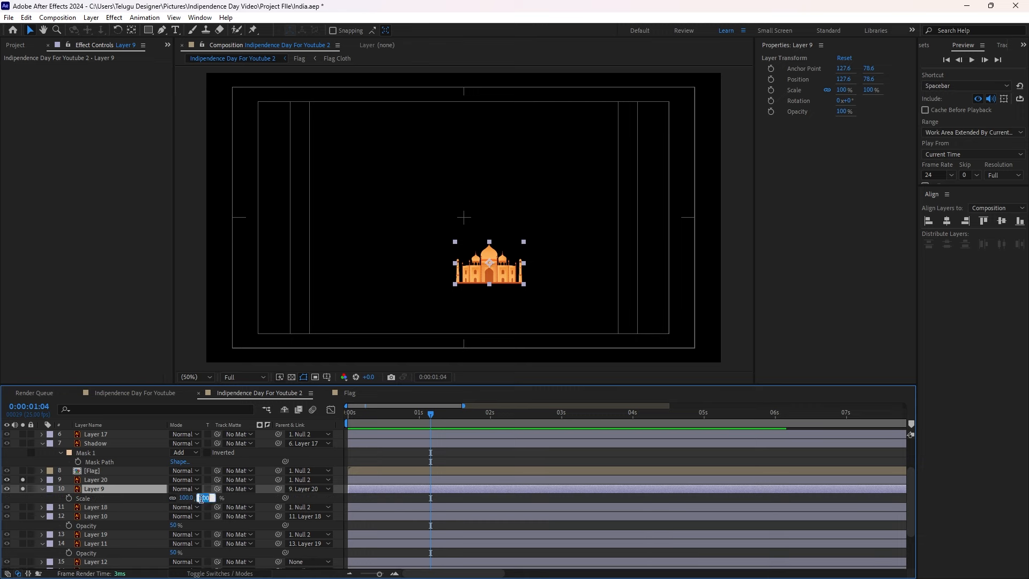
pyautogui.click(200, 498)
pyautogui.write('-')
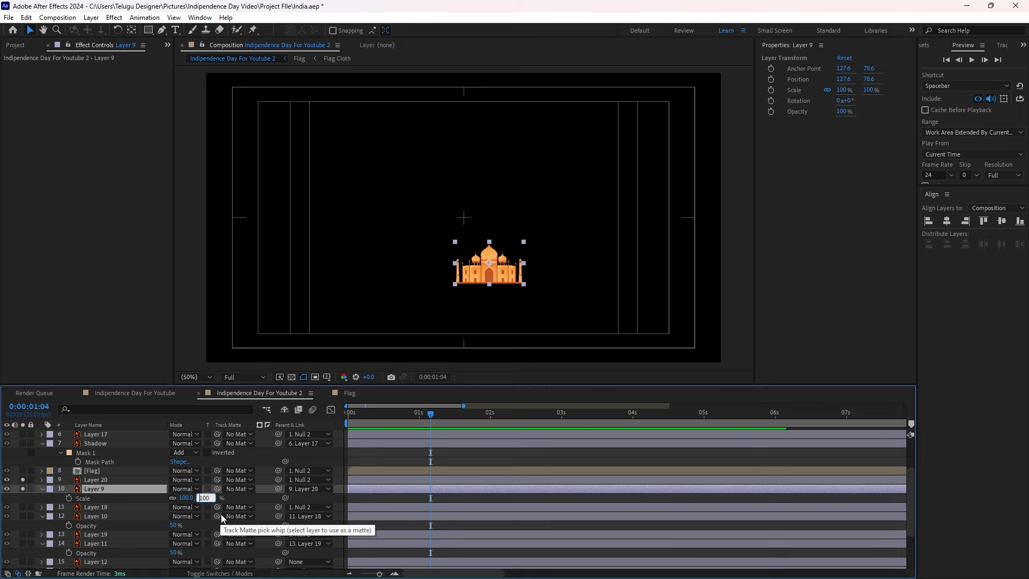
pyautogui.press('Return')
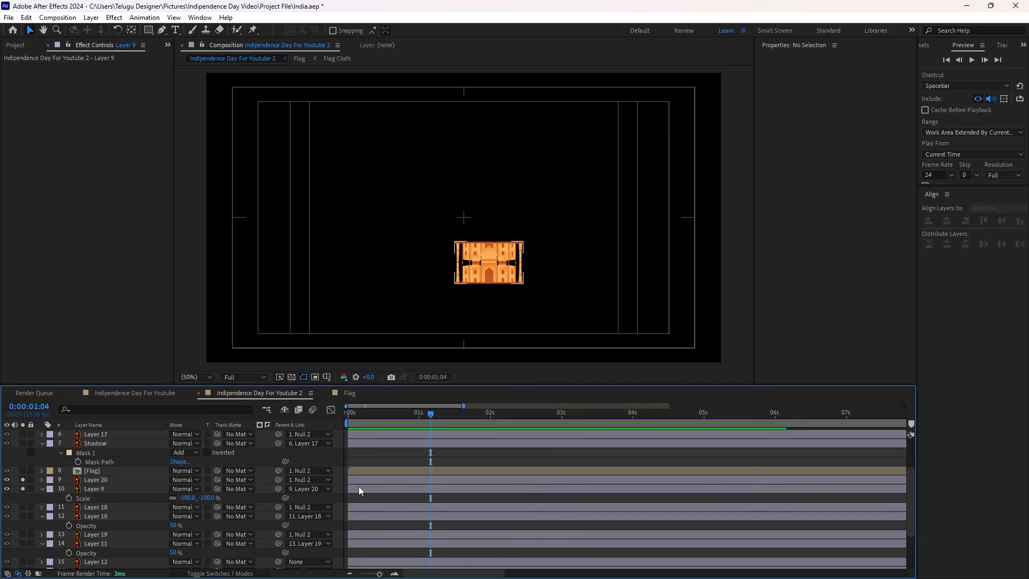
# Move the flipped monument, Layer 9, down below the original to a Position Y of 230.6
pyautogui.click(359, 488)
pyautogui.hotkey('shift', 'Down')
pyautogui.hotkey('shift', 'Down')
pyautogui.hotkey('shift', 'Down')
pyautogui.hotkey('shift', 'Down')
pyautogui.hotkey('shift', 'Down')
pyautogui.hotkey('shift', 'Down')
pyautogui.hotkey('shift', 'Down')
pyautogui.hotkey('shift', 'Down')
pyautogui.hotkey('shift', 'Down')
pyautogui.hotkey('shift', 'Down')
pyautogui.hotkey('shift', 'Down')
pyautogui.hotkey('shift', 'Down')
pyautogui.hotkey('shift', 'Down')
pyautogui.hotkey('shift', 'Down')
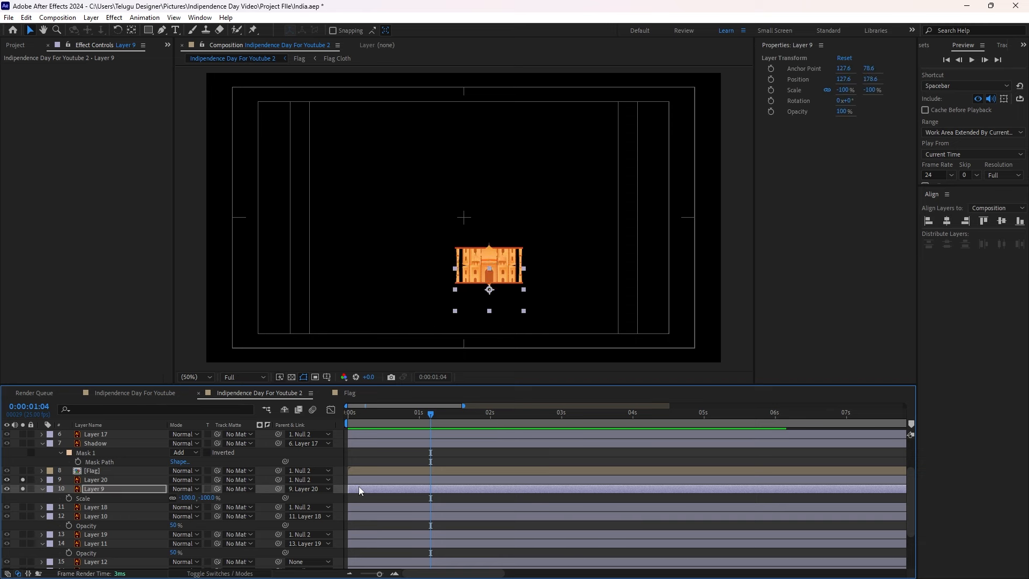
pyautogui.hotkey('shift', 'Down')
pyautogui.hotkey('shift', 'Down')
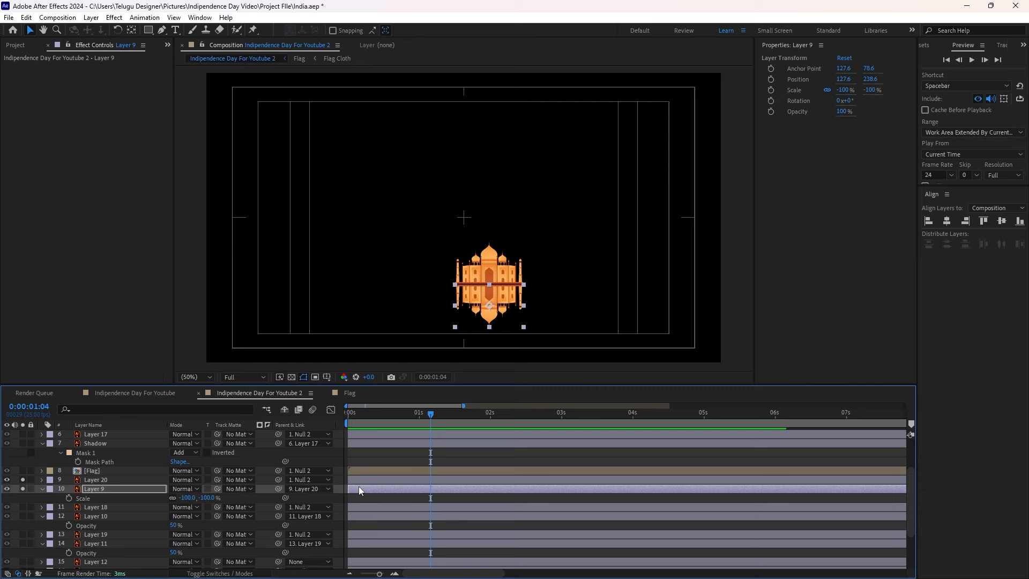
pyautogui.press('Up')
pyautogui.press('Up')
pyautogui.press('Up')
pyautogui.press('Up')
pyautogui.press('Up')
pyautogui.press('Up')
pyautogui.press('Up')
pyautogui.press('Up')
# Add a rectangular mask to Layer 9, widen it well past both sides, and adjust its height to crop the reflection's lower part
pyautogui.doubleClick(148, 30)
pyautogui.click(456, 286)
pyautogui.moveTo(453, 303); pyautogui.dragTo(338, 303)
pyautogui.moveTo(523, 303); pyautogui.dragTo(619, 302)
pyautogui.moveTo(479, 325); pyautogui.dragTo(479, 262)
# Set the Mask Feather of Layer 9's mask to 100 pixels
pyautogui.press('f')
pyautogui.click(192, 506)
pyautogui.write('1')
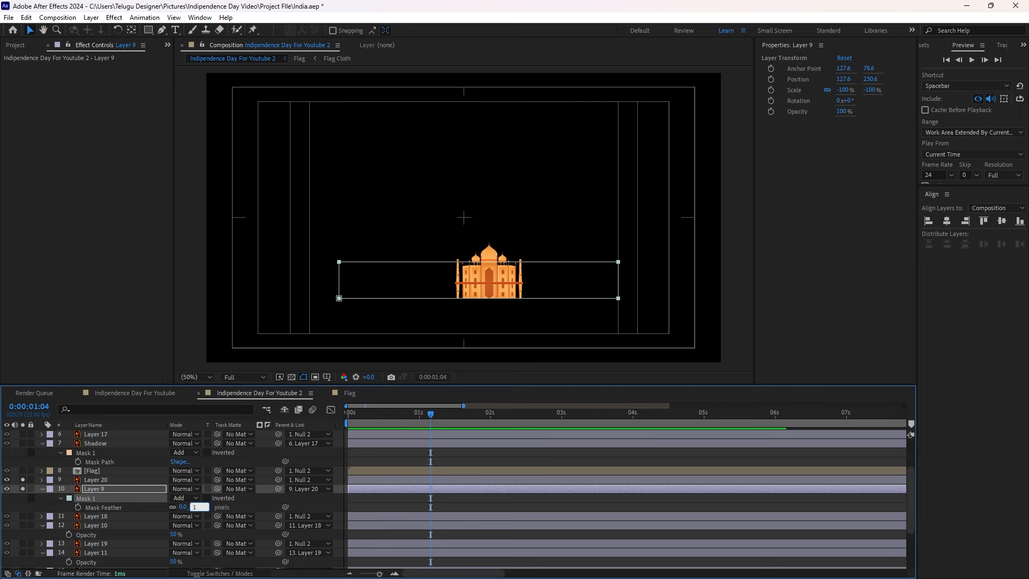
pyautogui.write('00')
pyautogui.press('Return')
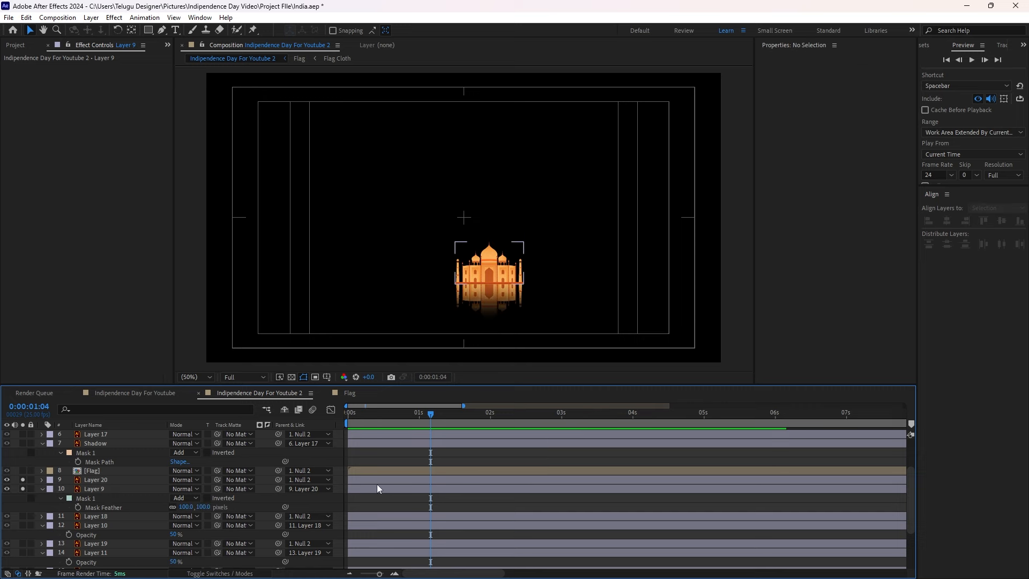
# Raise the lower edge of Layer 9's mask slightly and adjust its Mask Feather to 70 pixels
pyautogui.click(377, 485)
pyautogui.moveTo(203, 507)
pyautogui.mouseDown()
pyautogui.moveTo(268, 497)
pyautogui.moveTo(215, 499)
pyautogui.mouseUp()
pyautogui.click(338, 301)
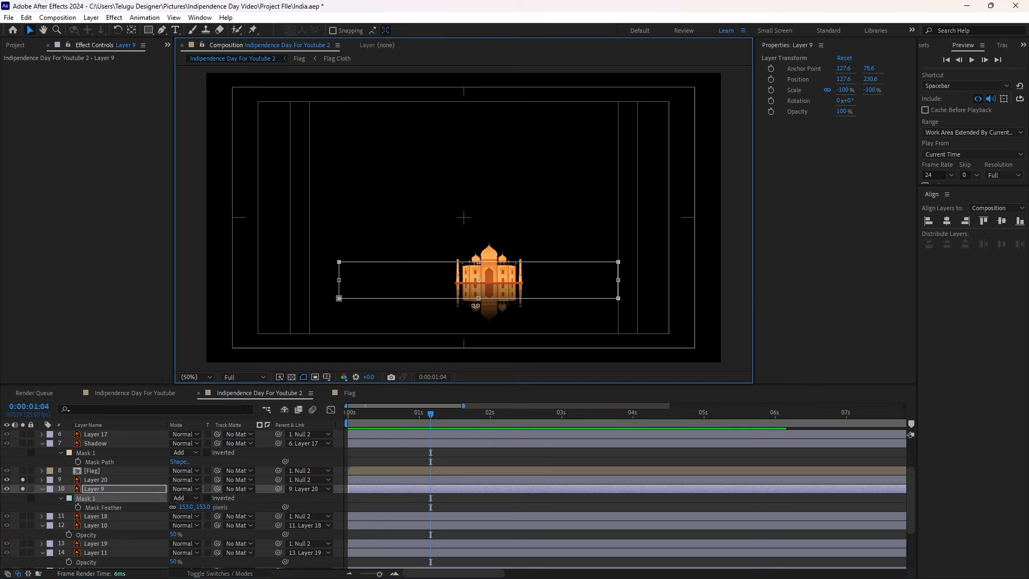
pyautogui.moveTo(481, 298); pyautogui.dragTo(478, 291)
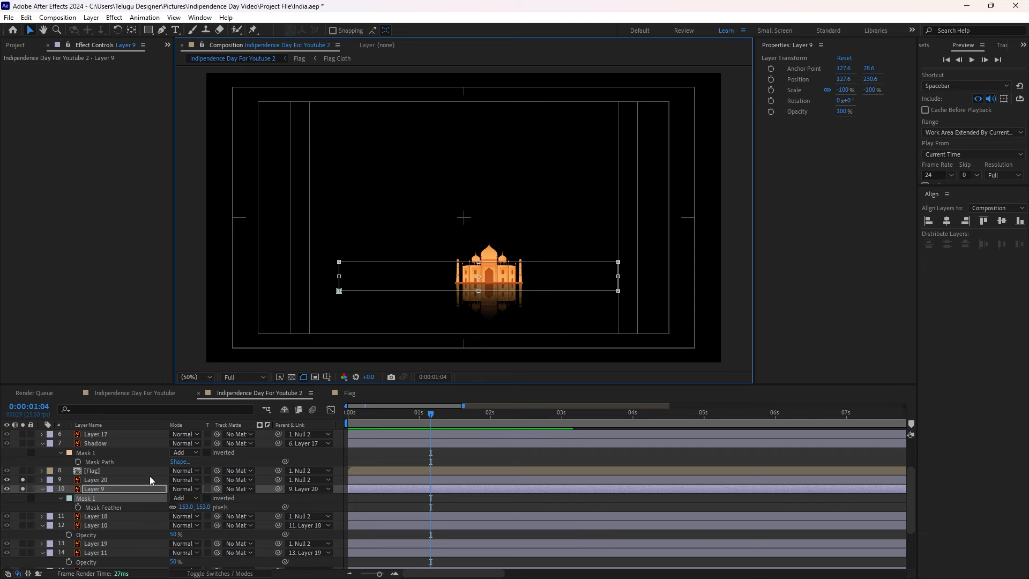
pyautogui.moveTo(185, 507); pyautogui.dragTo(138, 509)
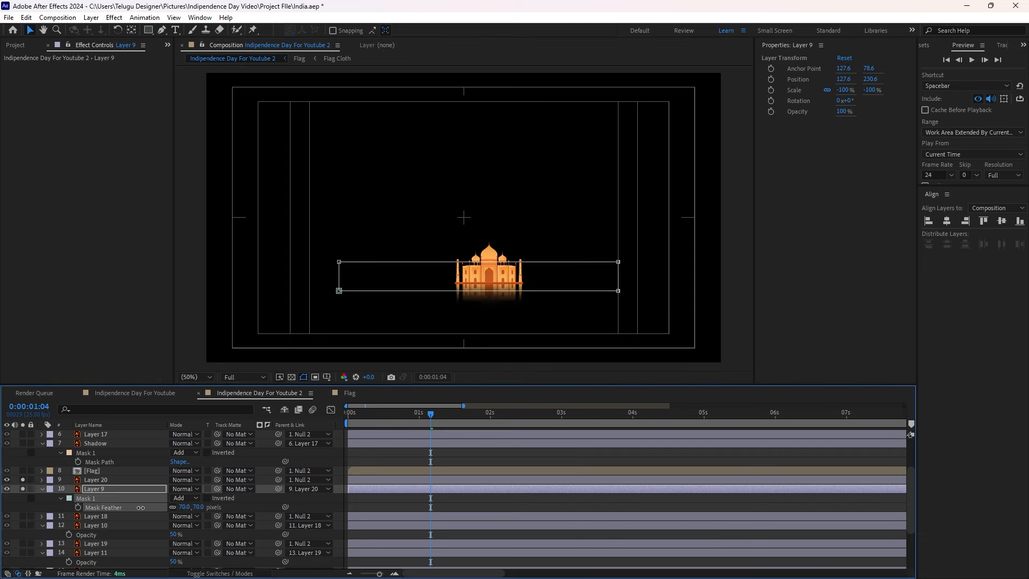
# Set the Opacity of the monument reflection, Layer 9, to 50% and save the project
pyautogui.click(367, 489)
pyautogui.press('t')
pyautogui.click(175, 498)
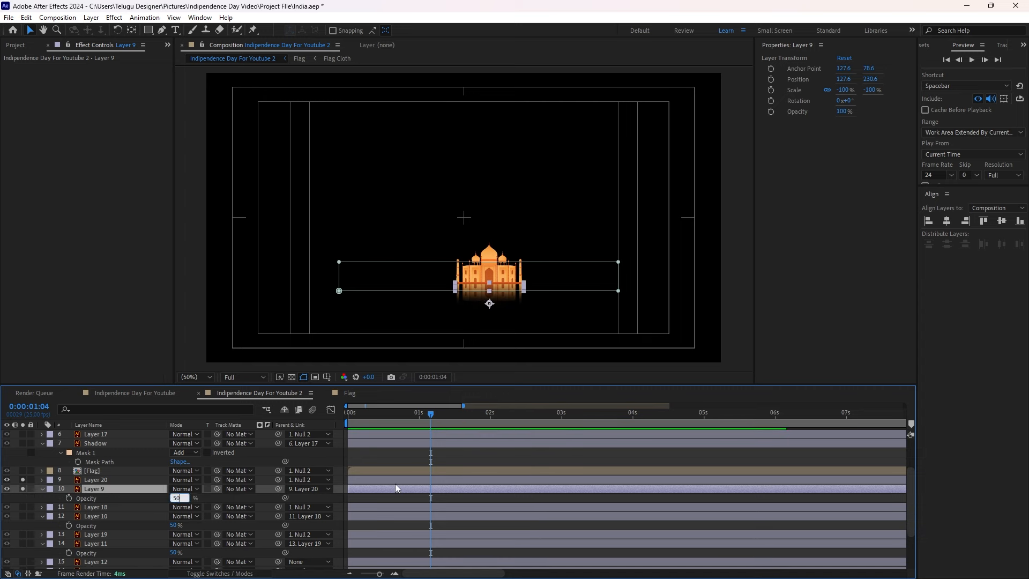
pyautogui.click(379, 455)
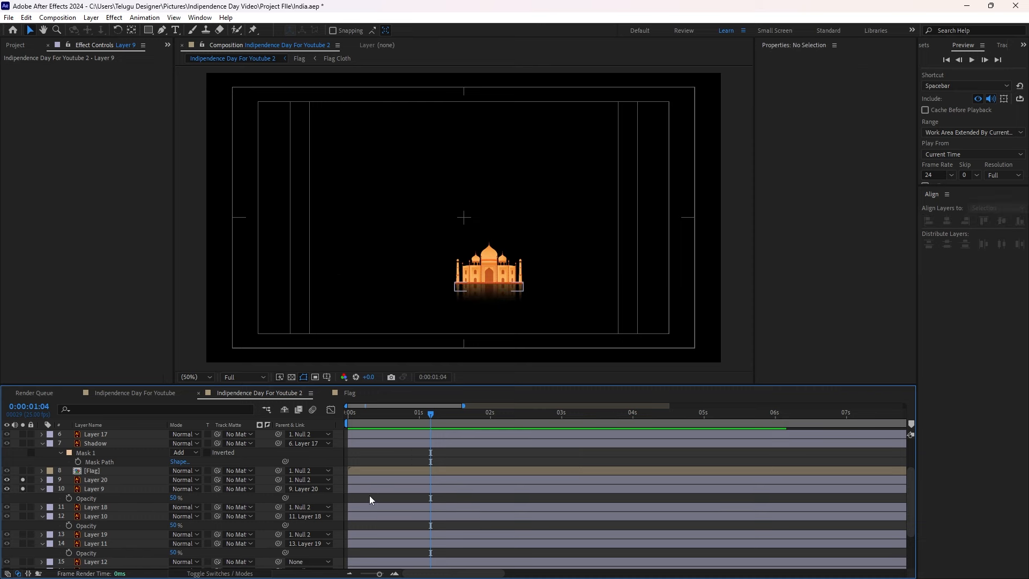
pyautogui.hotkey('ctrl', 's')
# Turn off solo for Layer 20 and Layer 9 and preview the full composition from the start
pyautogui.click(23, 479)
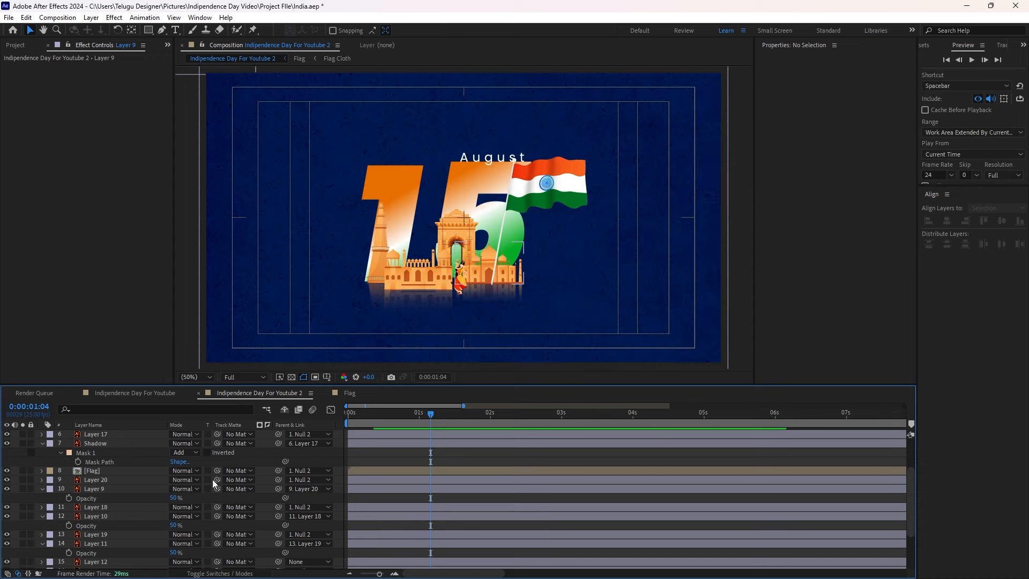
pyautogui.moveTo(402, 413); pyautogui.dragTo(306, 424)
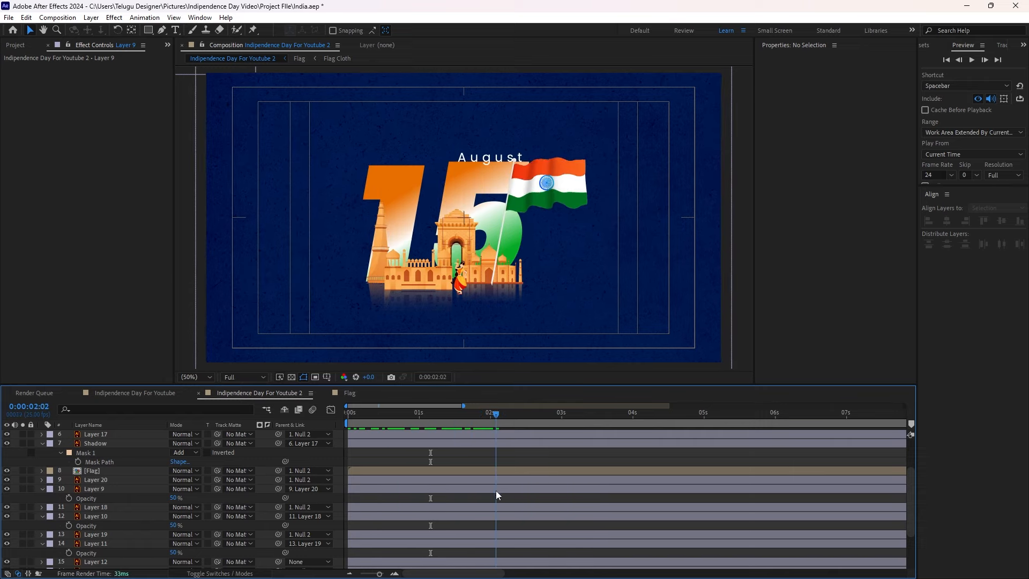
pyautogui.press('space')
# Add a Position keyframe at 0:00:00:00 to the upright tower, Layer 18
pyautogui.click(350, 507)
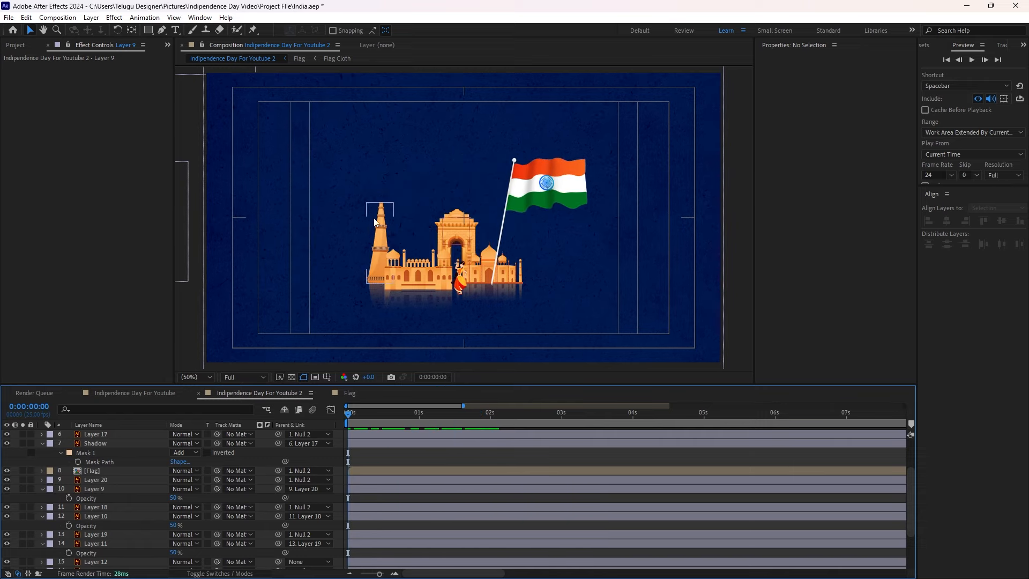
pyautogui.keyDown('shift'); pyautogui.click(354, 519); pyautogui.keyUp('shift')
pyautogui.press('F2')
pyautogui.click(355, 505)
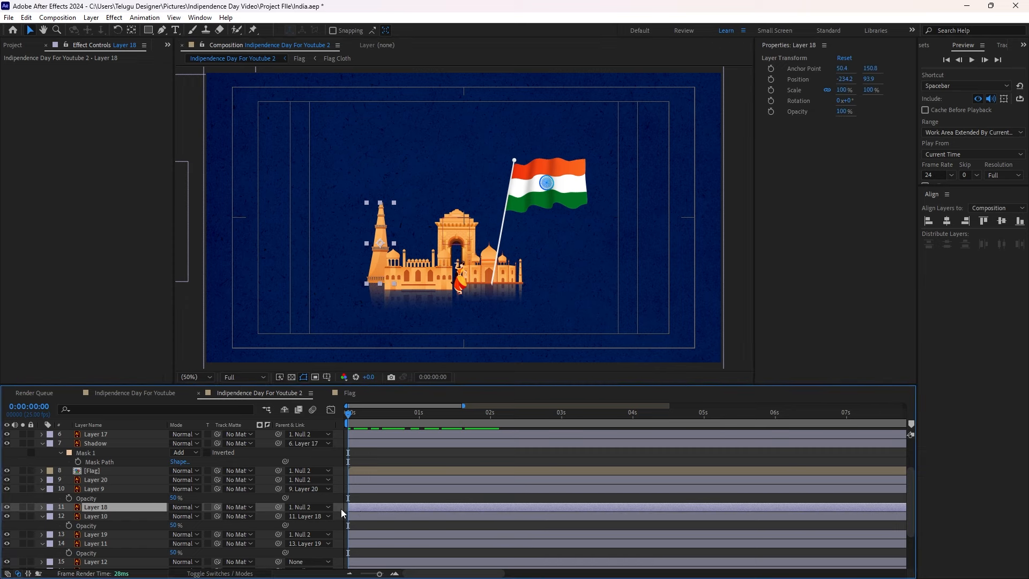
pyautogui.press('p')
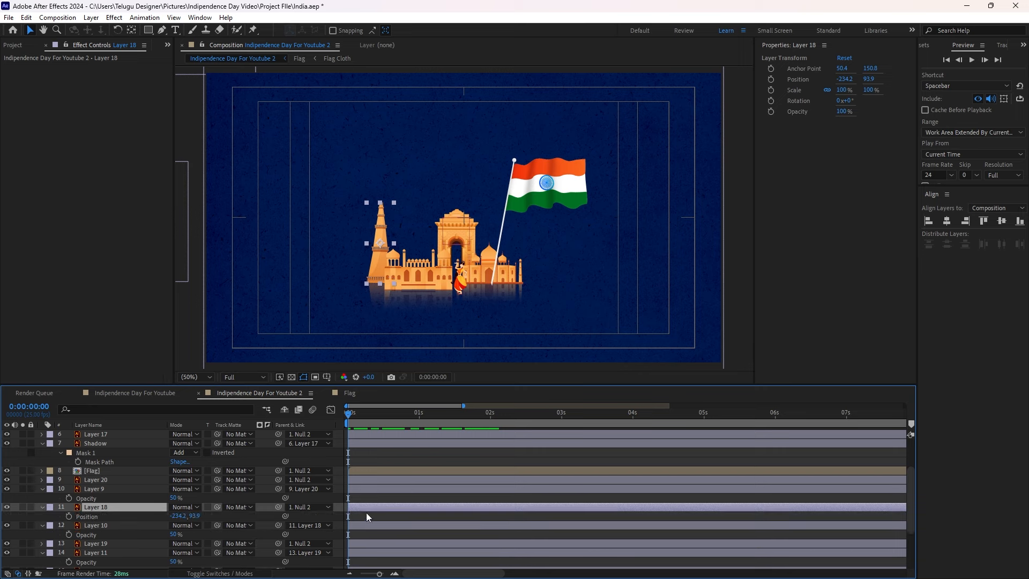
pyautogui.click(69, 516)
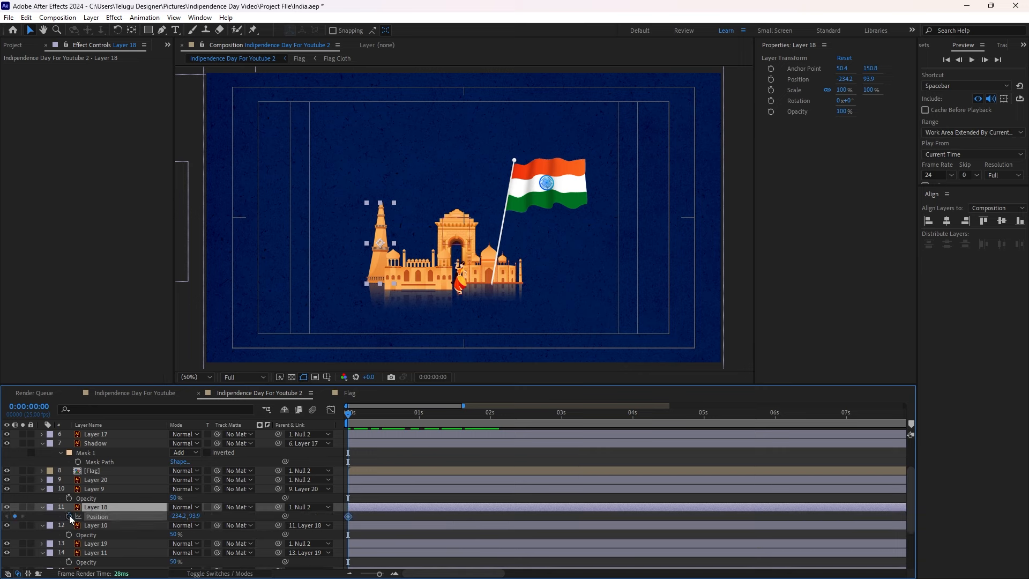
# Add a Position keyframe at 0:00:00:00 to the upright arch gate, Layer 19
pyautogui.click(438, 224)
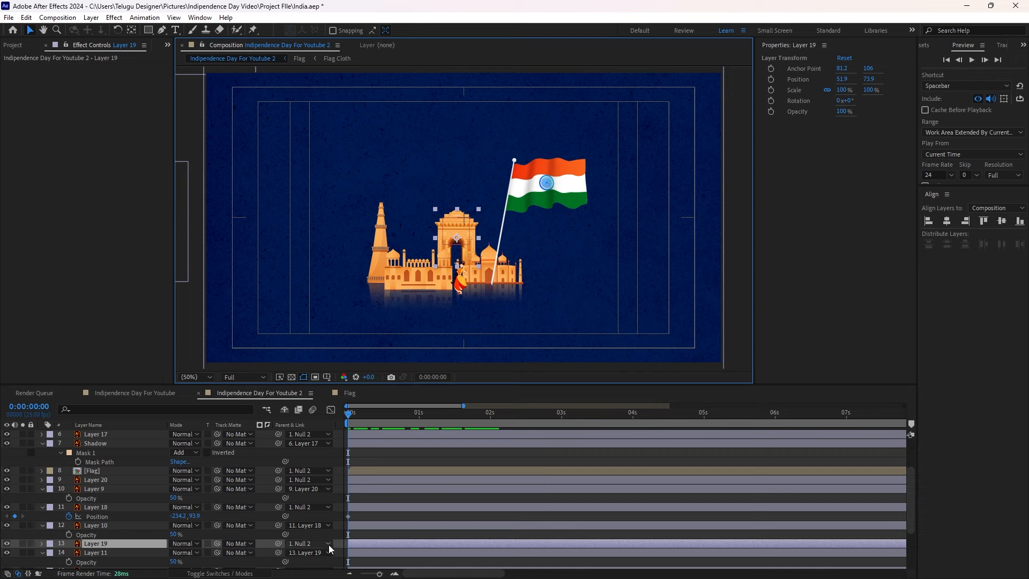
pyautogui.press('p')
pyautogui.click(69, 552)
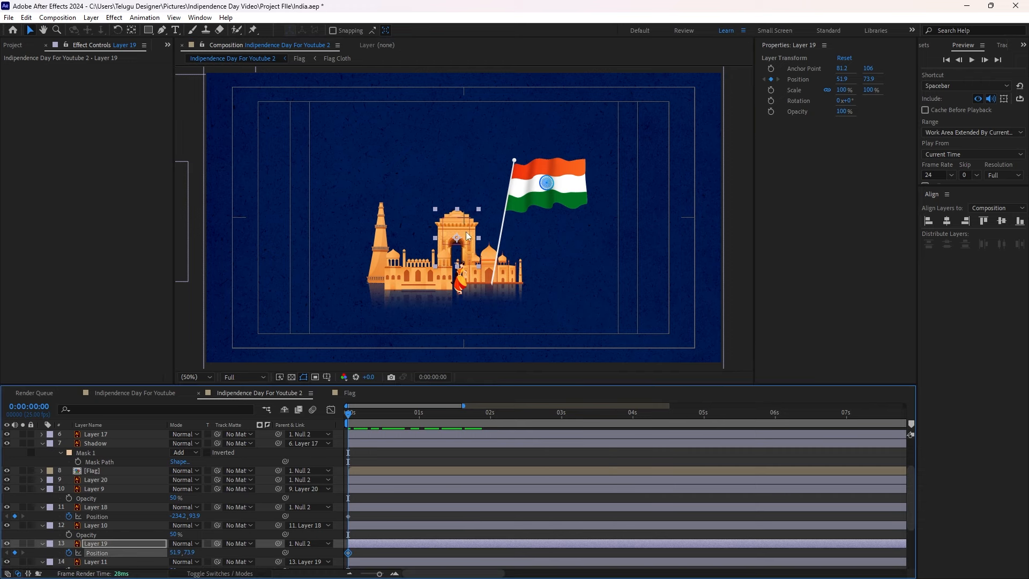
# Add a Position keyframe at 0:00:00:00 to the fort, Layer 17
pyautogui.click(389, 279)
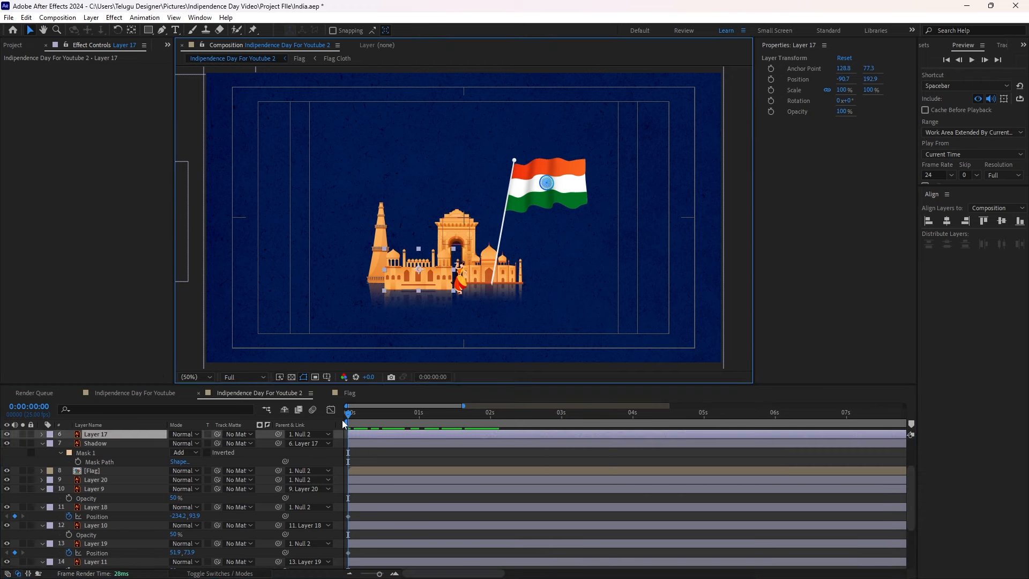
pyautogui.press('p')
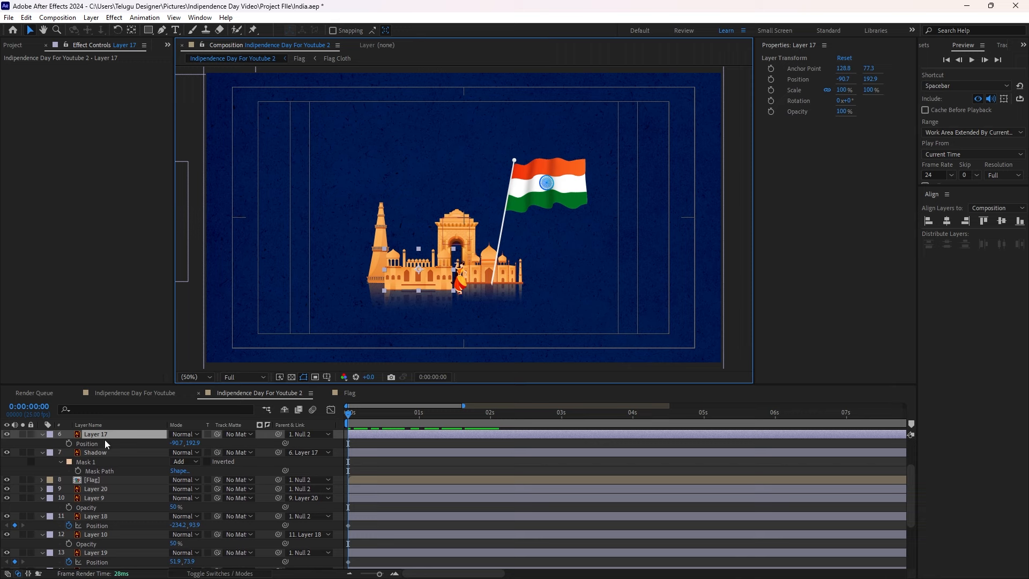
pyautogui.click(70, 443)
pyautogui.press('F2')
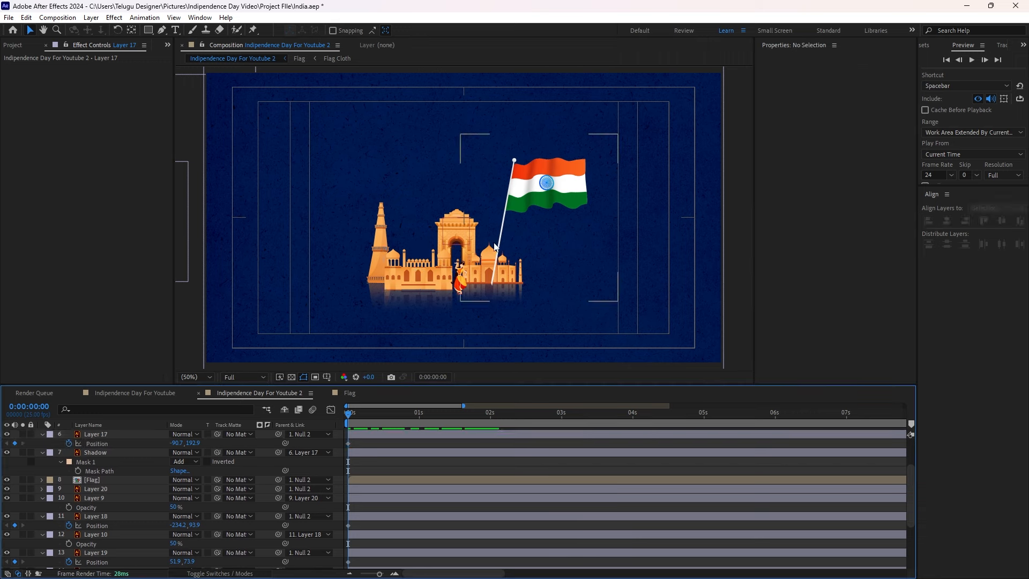
# Add a Position keyframe at 0:00:00:00 to the domed monument behind the flagpole, Layer 20
pyautogui.click(465, 258)
pyautogui.press('p')
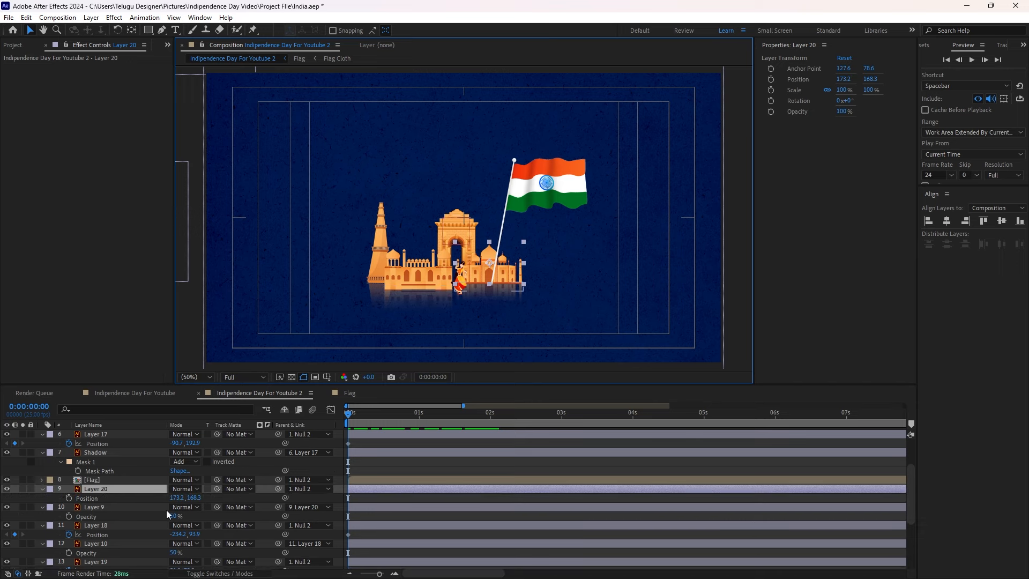
pyautogui.click(68, 498)
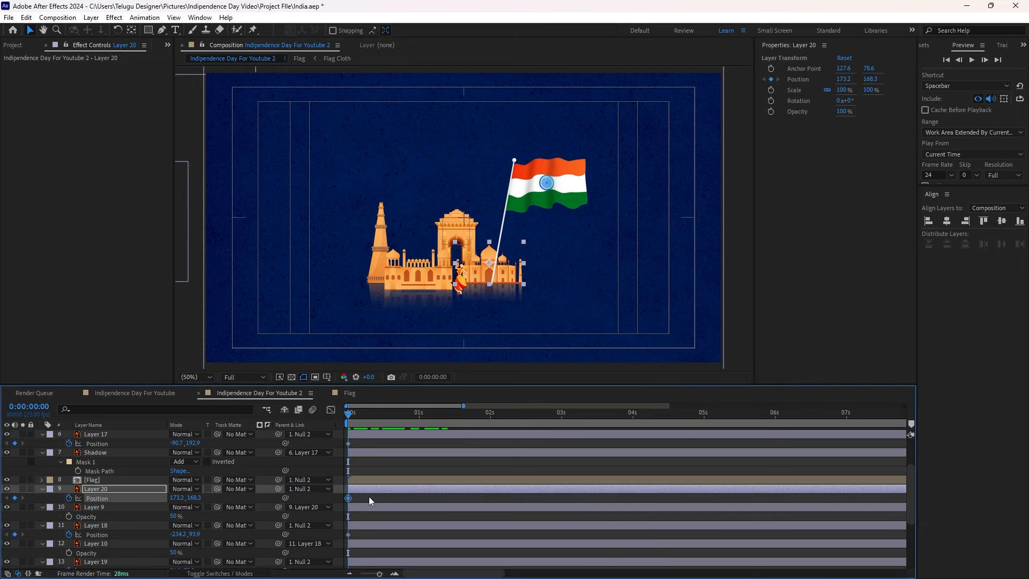
pyautogui.press('F2')
# Move the Position keyframes of the four monuments, Layers 17, 18, 19 and 20, to 0:00:01:16 and return to the composition start
pyautogui.moveTo(380, 418); pyautogui.dragTo(466, 430)
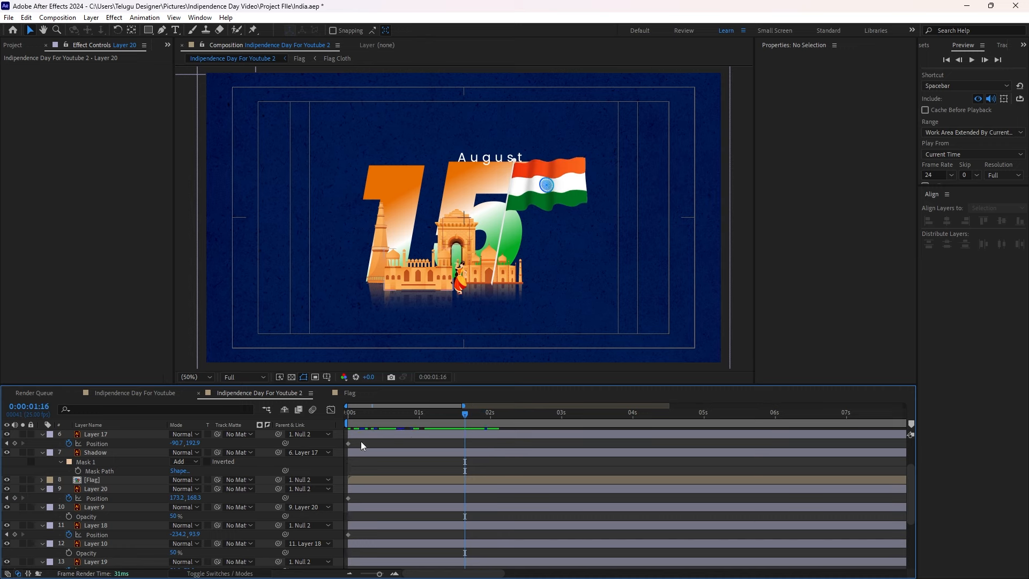
pyautogui.moveTo(357, 440); pyautogui.dragTo(466, 536)
pyautogui.press('Home')
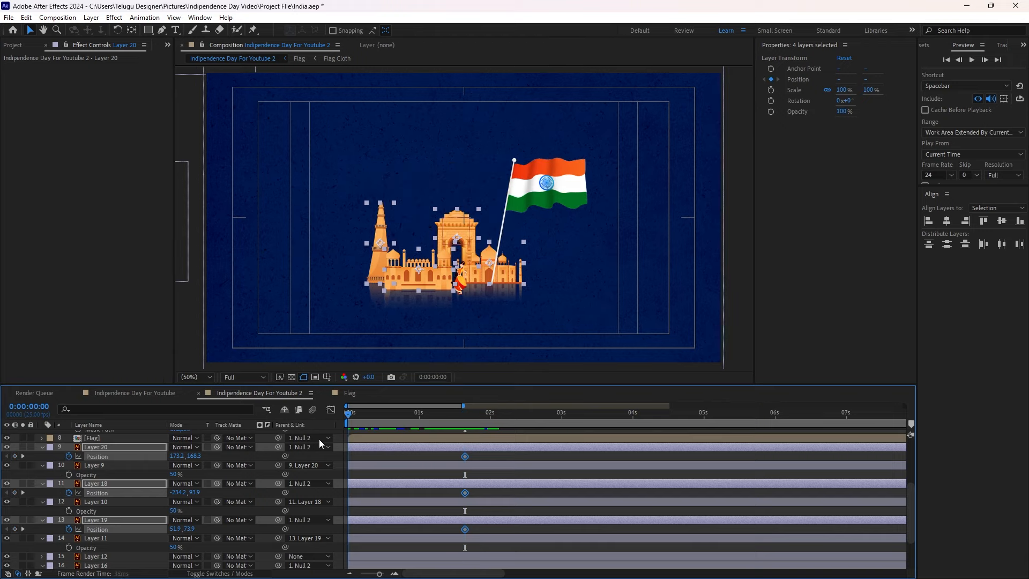
pyautogui.click(387, 458)
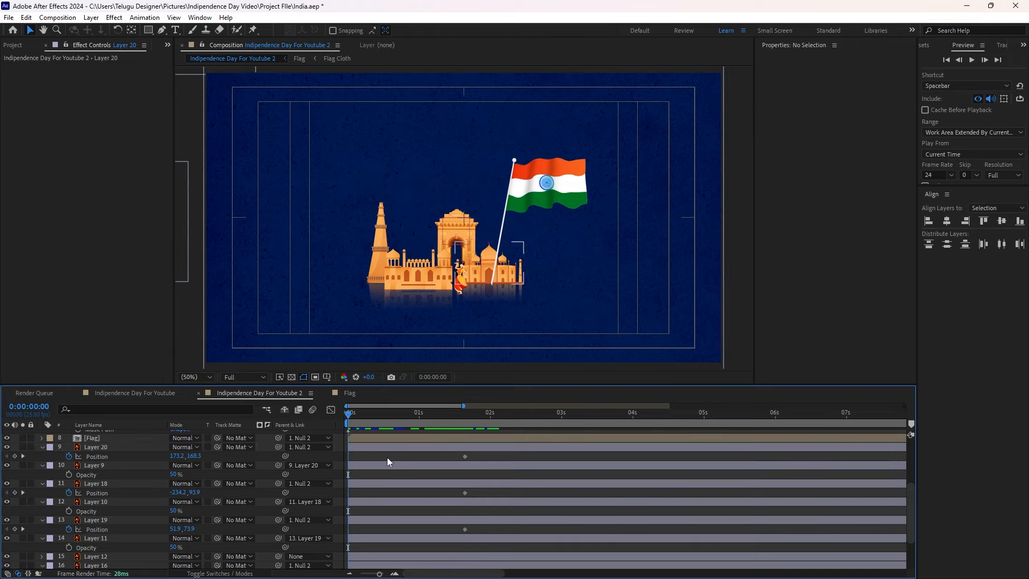
# At 0:00:00:00, move Layer 18 to about -982, 94 and Layer 17 to about -1085, 193, past the frame's left edge
pyautogui.moveTo(376, 234); pyautogui.dragTo(180, 245)
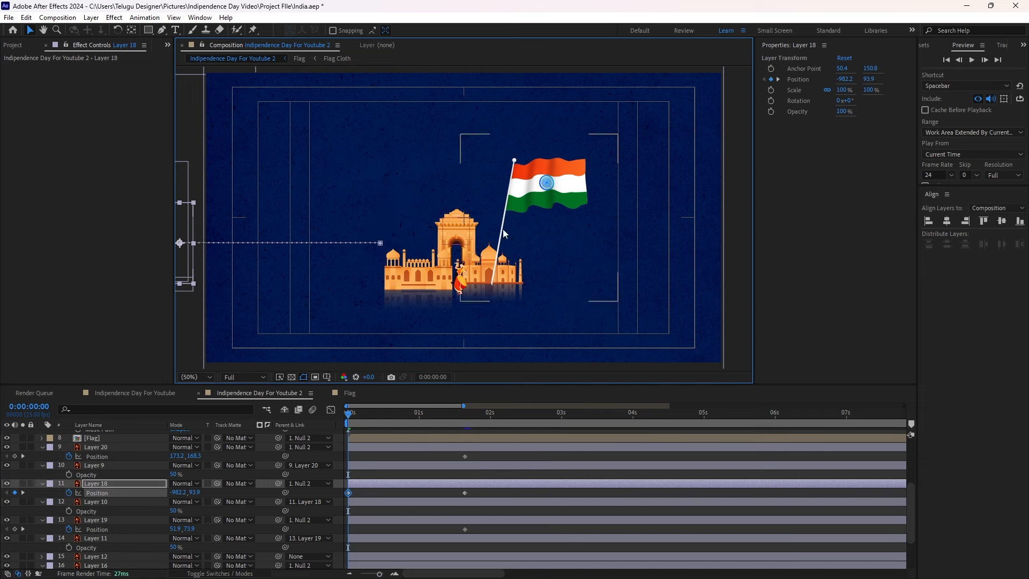
pyautogui.click(458, 249)
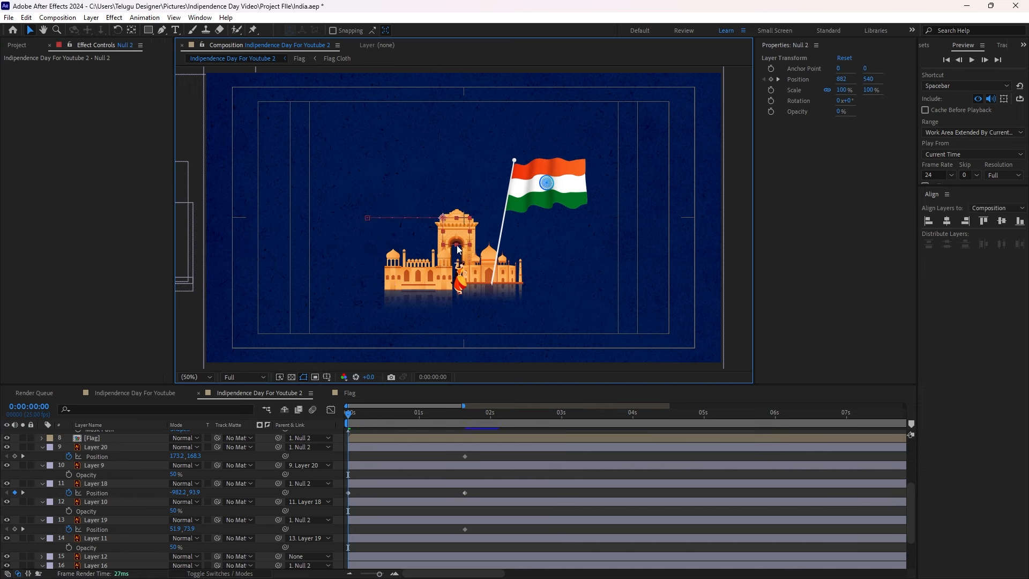
pyautogui.click(420, 279)
pyautogui.moveTo(434, 277); pyautogui.dragTo(167, 271)
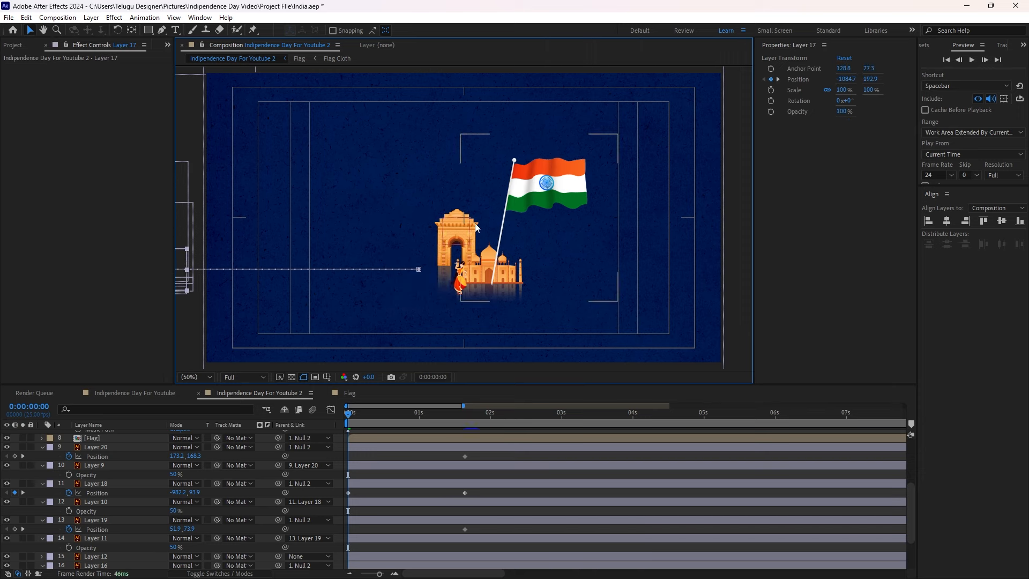
# At 0:00:00:00, move Layer 19 to about 1204, 74 and Layer 20 to about 1273, 168, past the frame's right edge
pyautogui.click(442, 221)
pyautogui.moveTo(442, 221); pyautogui.dragTo(750, 228)
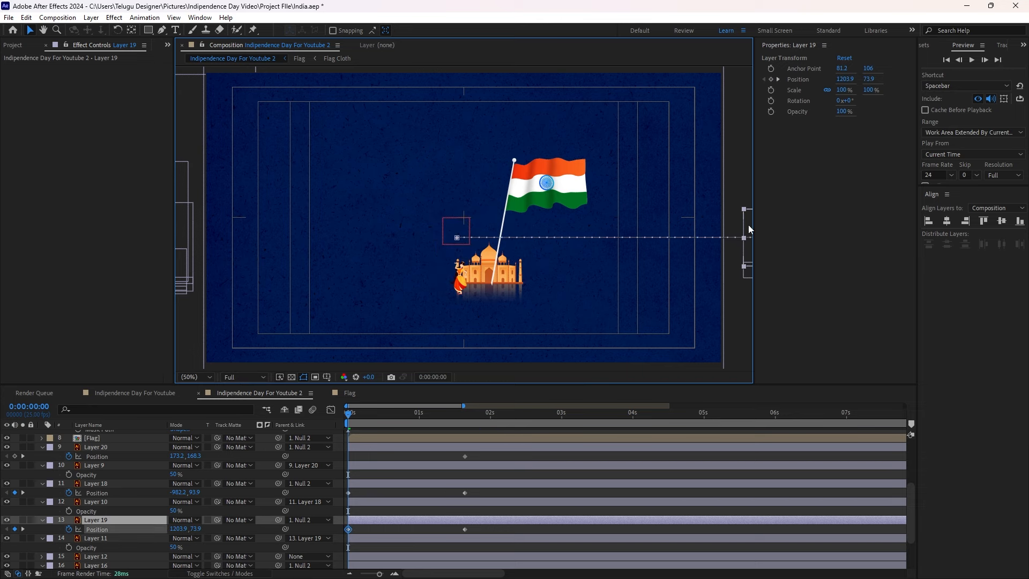
pyautogui.click(456, 259)
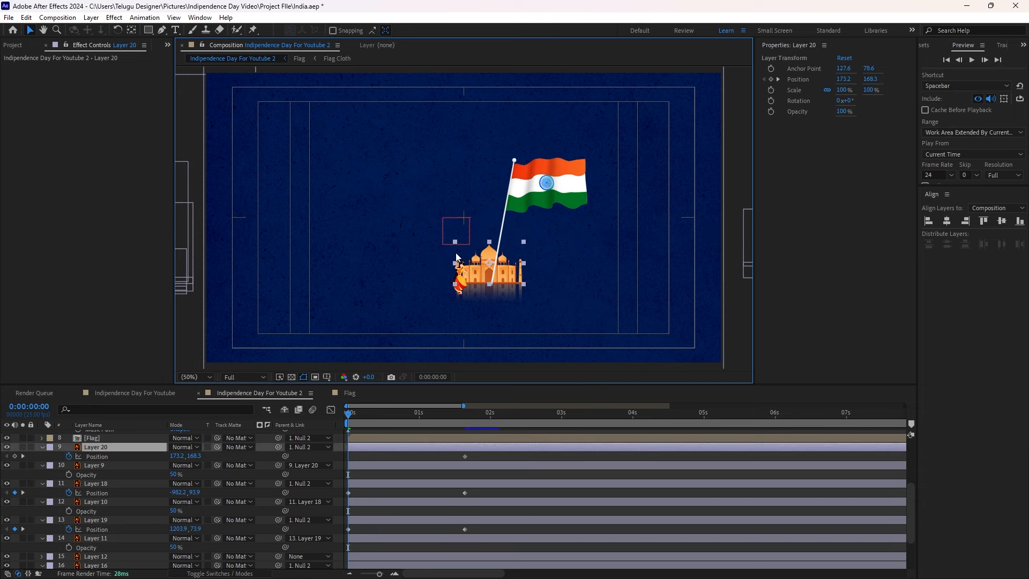
pyautogui.moveTo(460, 253); pyautogui.dragTo(757, 255)
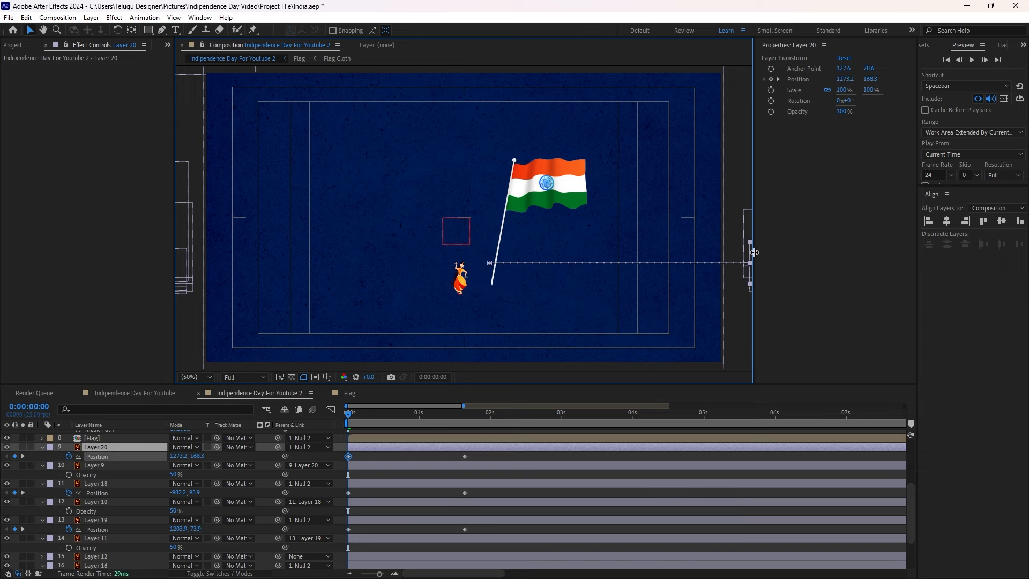
pyautogui.click(387, 460)
# Duplicate the dancer, Layer 5, and parent the original Layer 5 to the new copy, Layer 21
pyautogui.click(459, 277)
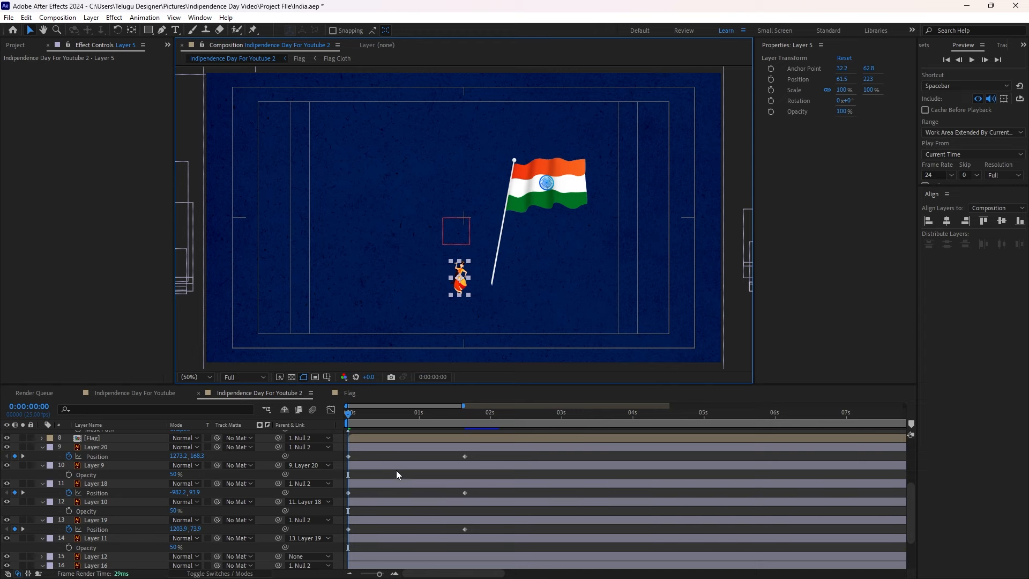
pyautogui.scroll(4, 397, 470)
pyautogui.click(376, 516)
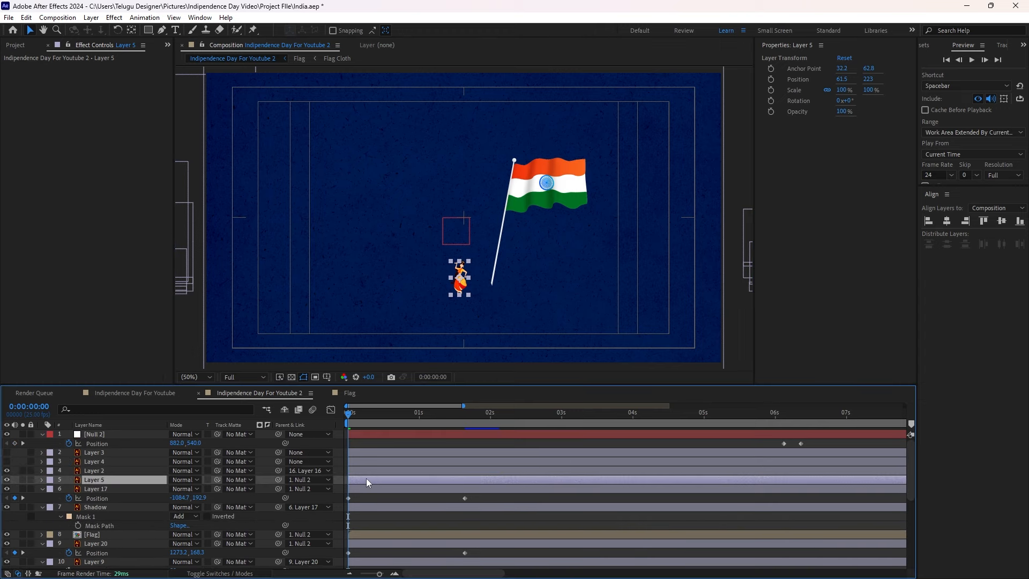
pyautogui.hotkey('ctrl', 'd')
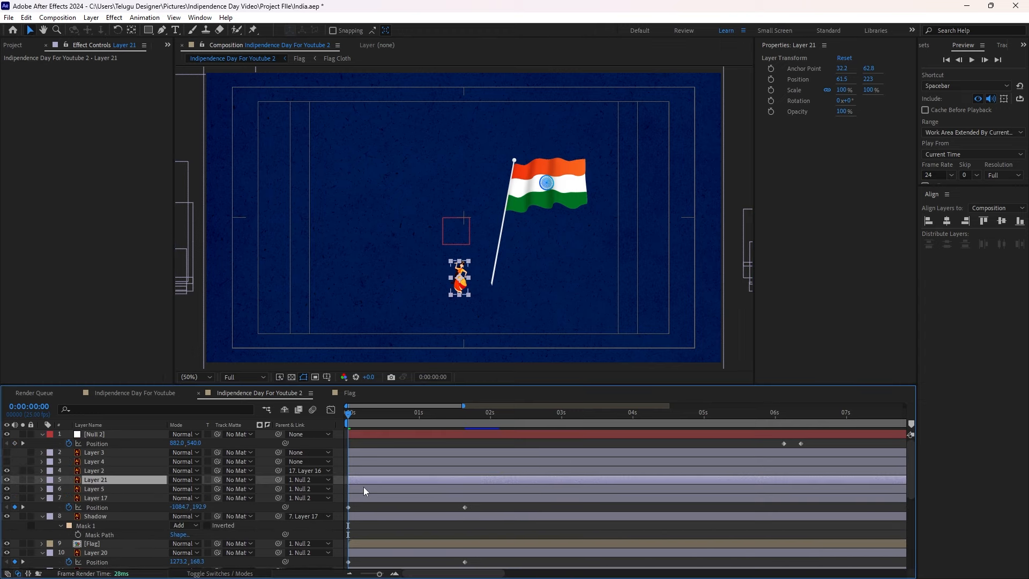
pyautogui.click(363, 488)
pyautogui.moveTo(279, 489); pyautogui.dragTo(262, 486)
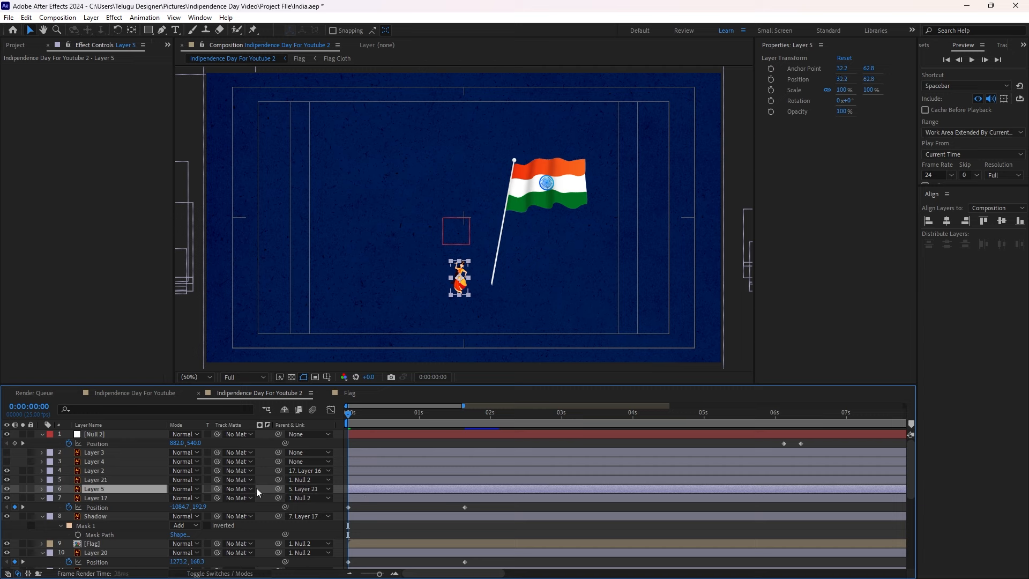
# Add a full-size rectangular mask to Layer 5 and set its Scale to -100% to flip the dancer
pyautogui.doubleClick(148, 30)
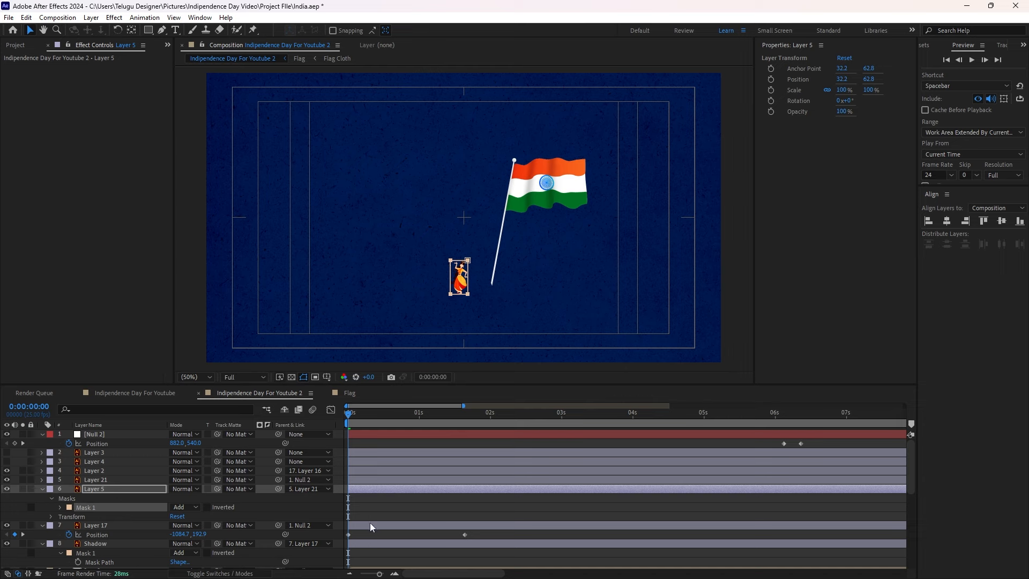
pyautogui.click(127, 487)
pyautogui.press('s')
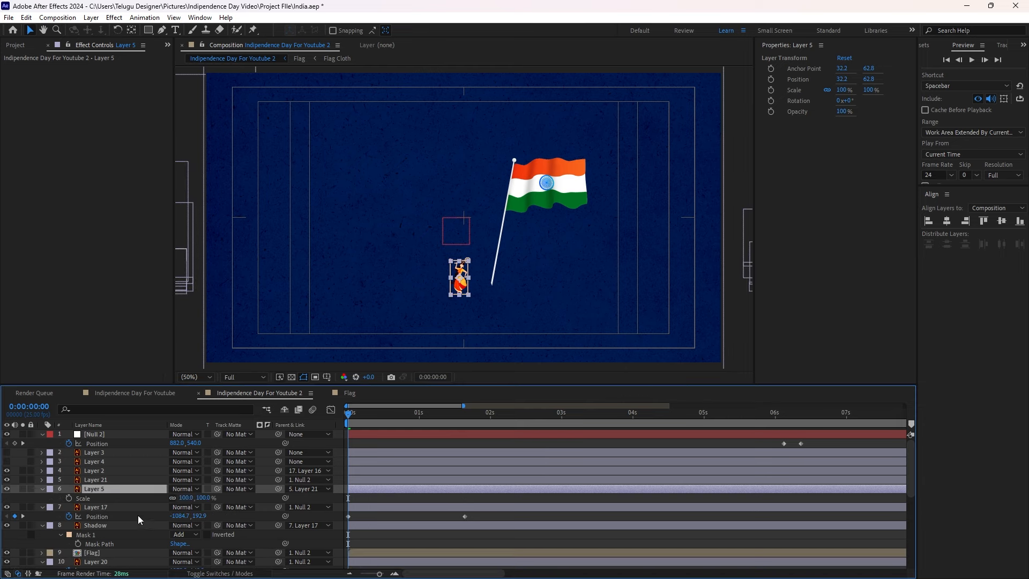
pyautogui.click(197, 498)
pyautogui.write('-')
pyautogui.press('Return')
# Widen the mask of Layer 5 well beyond both sides of the dancer
pyautogui.click(458, 262)
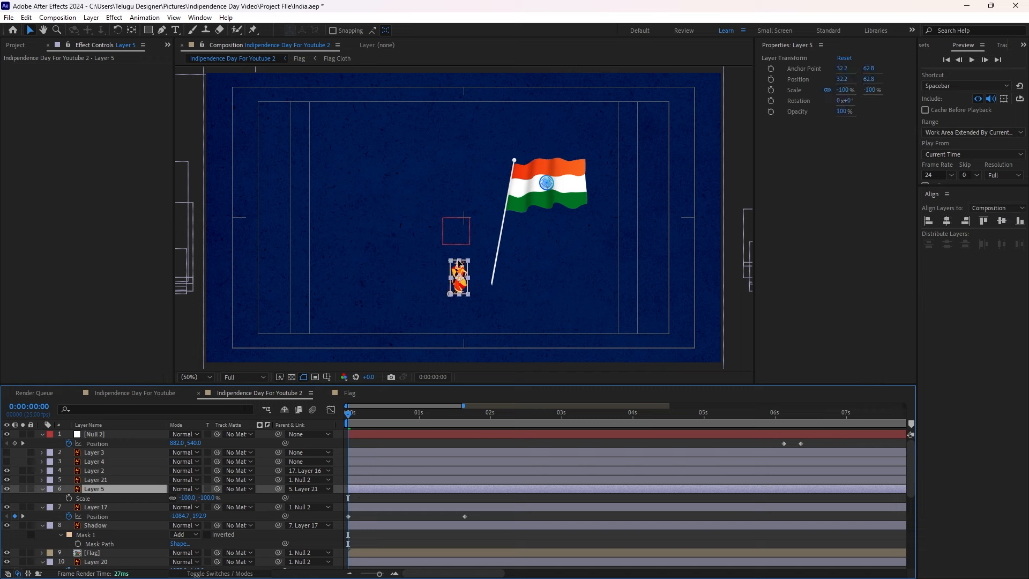
pyautogui.click(466, 261)
pyautogui.moveTo(467, 278); pyautogui.dragTo(385, 277)
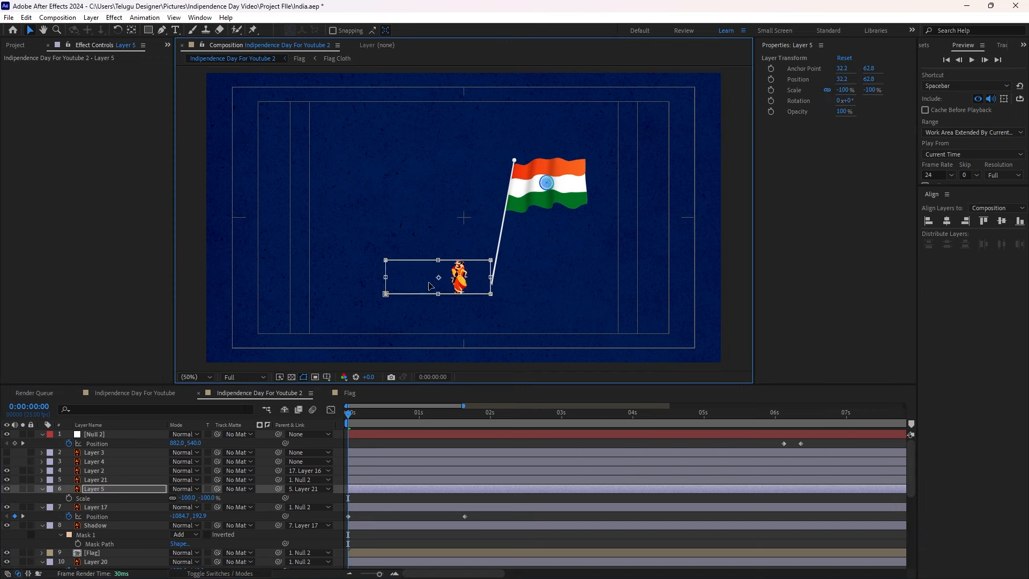
# Move the flipped dancer, Layer 5, straight down to Position 32.2, 162.8 below the upright dancer
pyautogui.click(403, 488)
pyautogui.click(394, 496)
pyautogui.click(388, 488)
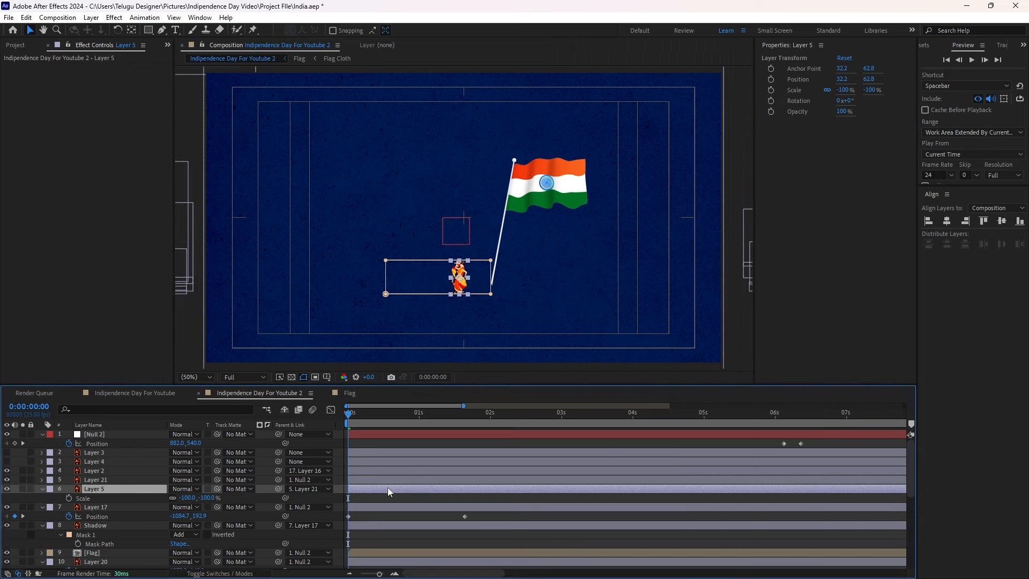
pyautogui.hotkey('shift', 'Down')
pyautogui.hotkey('shift', 'Down')
pyautogui.hotkey('shift', 'Down')
pyautogui.hotkey('shift', 'Down')
pyautogui.hotkey('shift', 'Down')
pyautogui.hotkey('shift', 'Down')
pyautogui.hotkey('shift', 'Down')
pyautogui.hotkey('shift', 'Down')
pyautogui.hotkey('shift', 'Down')
pyautogui.hotkey('shift', 'Down')
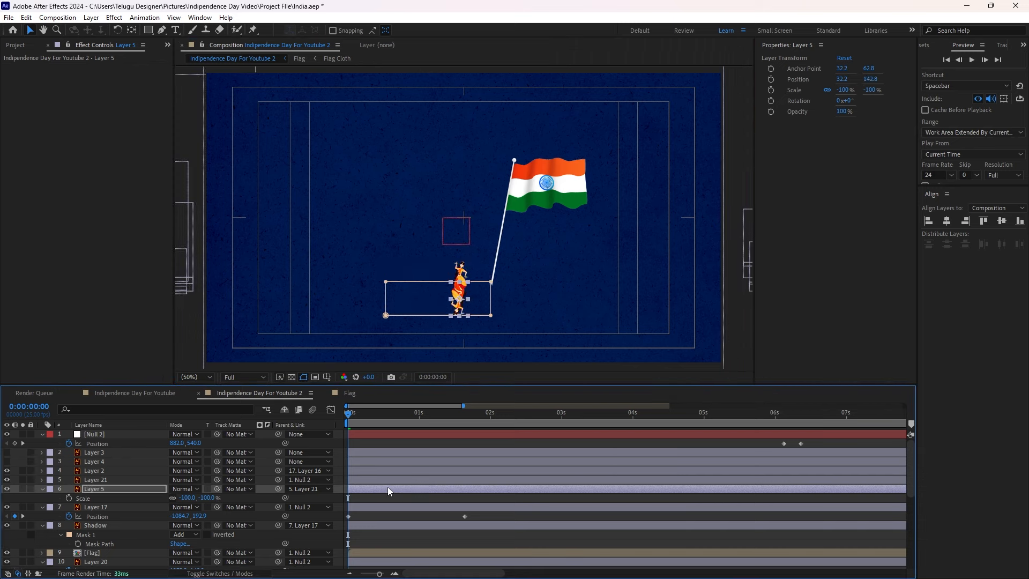
# Extend the mask of Layer 5 to the right and raise its bottom edge to just below the dancer's feet
pyautogui.click(491, 291)
pyautogui.moveTo(489, 303); pyautogui.dragTo(549, 303)
pyautogui.moveTo(471, 320); pyautogui.dragTo(472, 321)
pyautogui.hotkey('ctrl', 'z')
pyautogui.moveTo(468, 321); pyautogui.dragTo(468, 298)
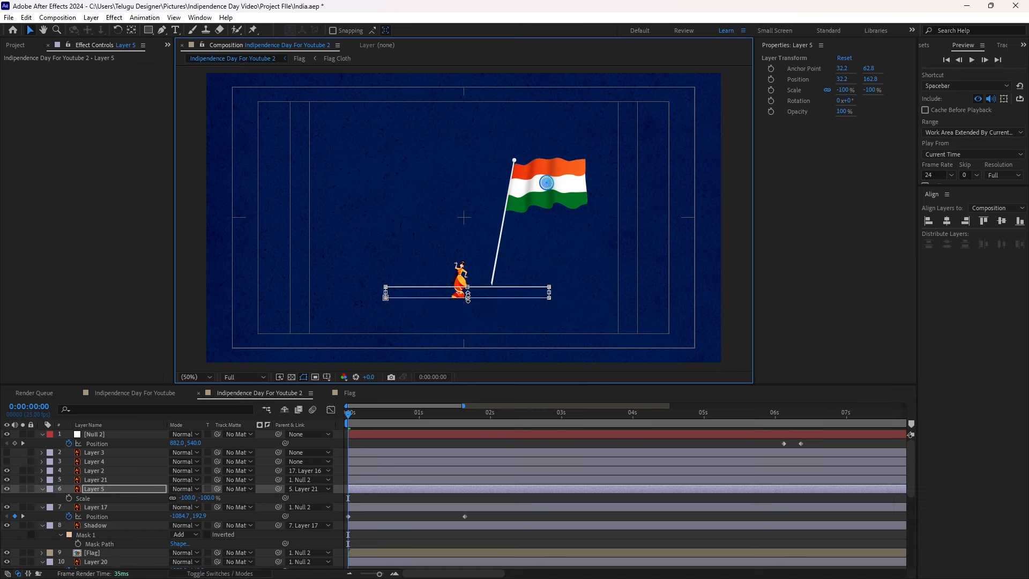
# Set the Mask Feather of Layer 5 to 28 pixels and its Opacity to 50%
pyautogui.press('f')
pyautogui.moveTo(191, 507)
pyautogui.mouseDown()
pyautogui.moveTo(225, 498)
pyautogui.moveTo(195, 495)
pyautogui.mouseUp()
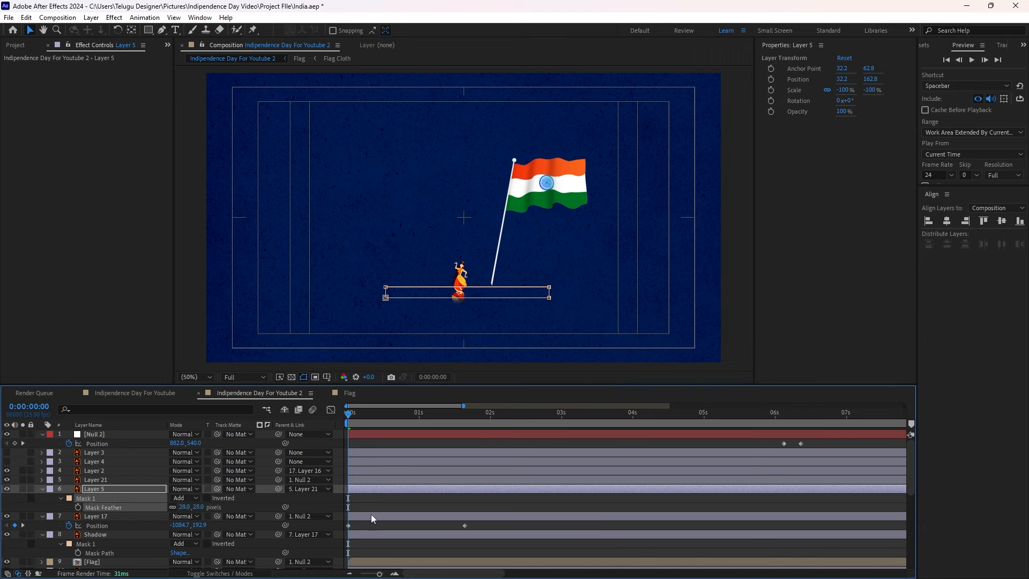
pyautogui.press('t')
pyautogui.click(175, 497)
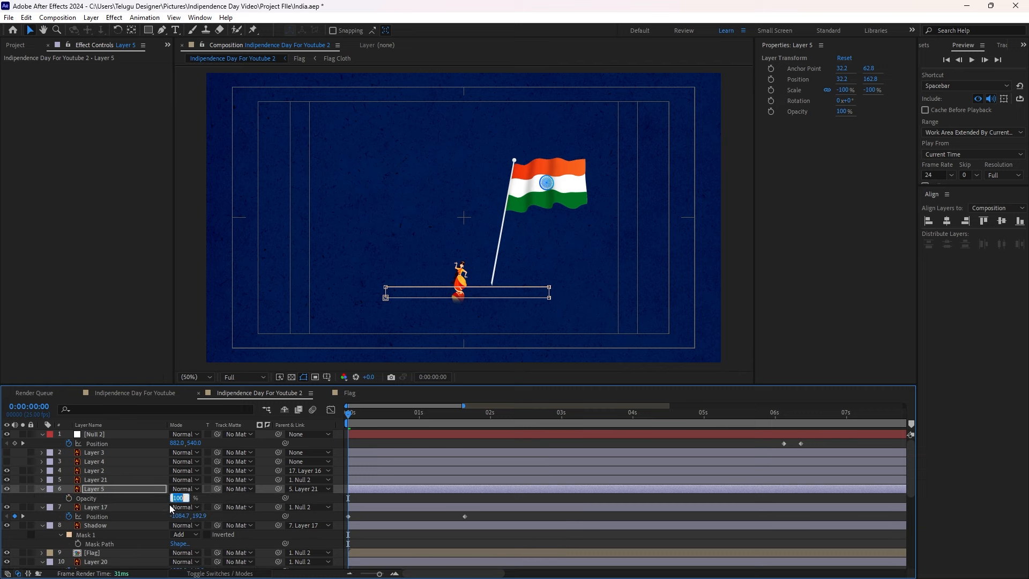
pyautogui.write('50')
pyautogui.press('Return')
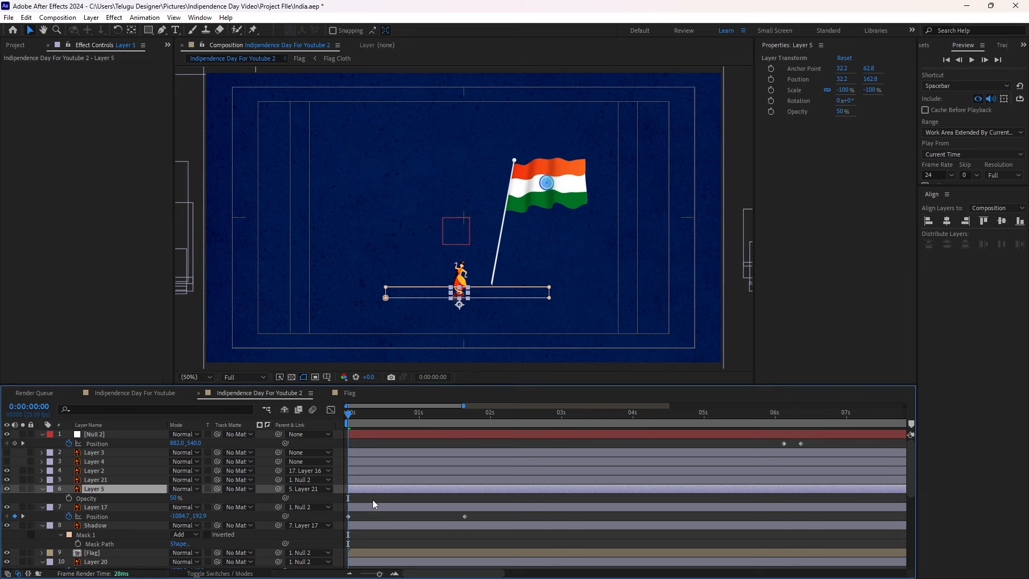
pyautogui.click(373, 500)
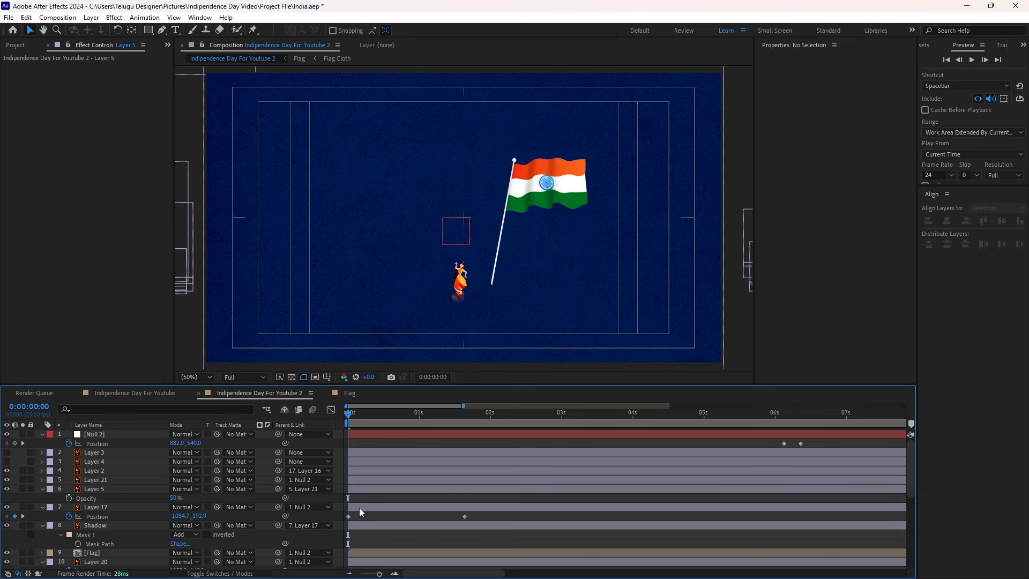
# Raise the bottom edge of Layer 5's mask slightly so that less of the dancer's reflection shows
pyautogui.click(371, 490)
pyautogui.scroll(1, 456, 303)
pyautogui.press('space')
pyautogui.moveTo(374, 327); pyautogui.dragTo(356, 226)
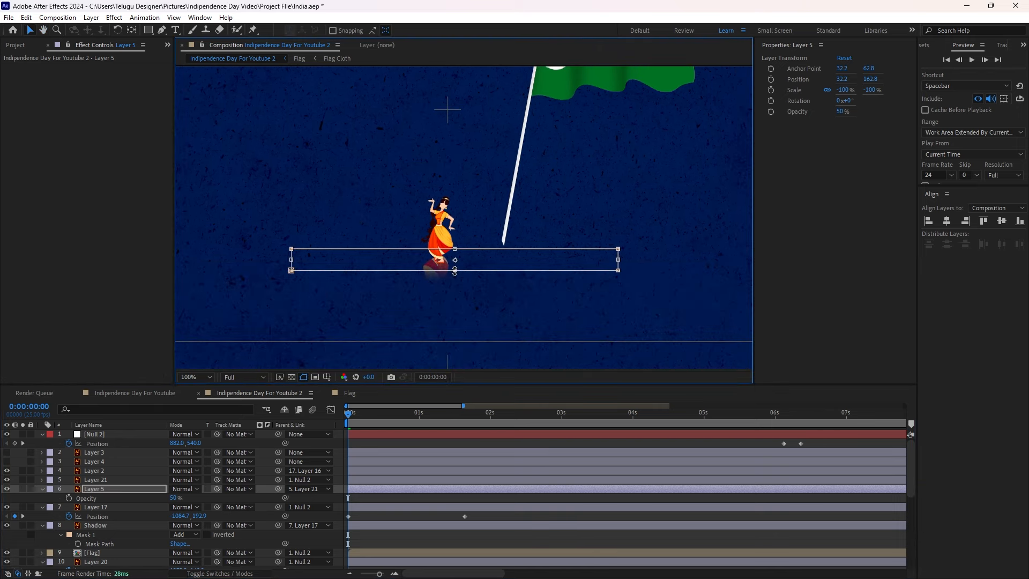
pyautogui.moveTo(455, 270); pyautogui.dragTo(455, 262)
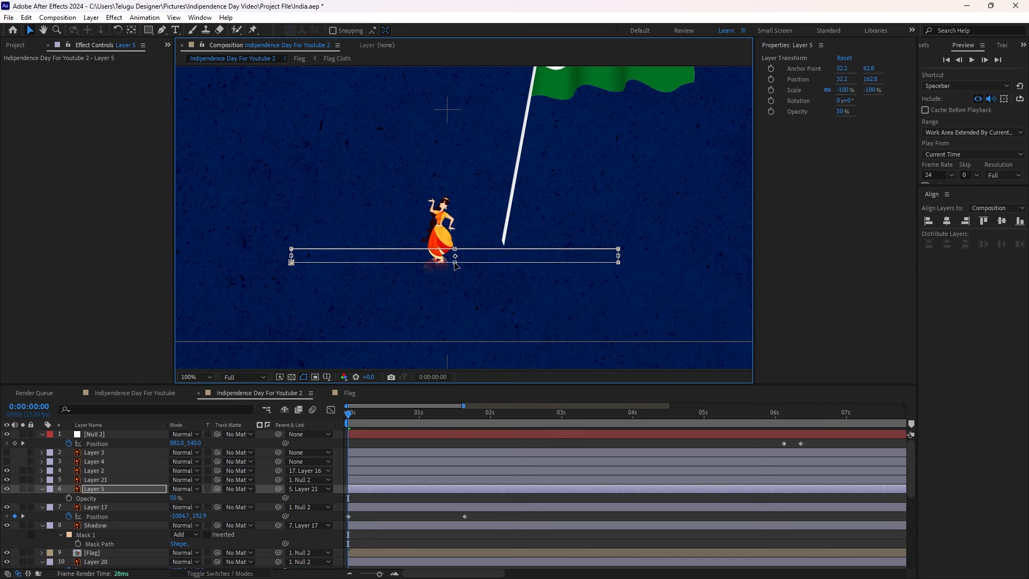
pyautogui.click(369, 497)
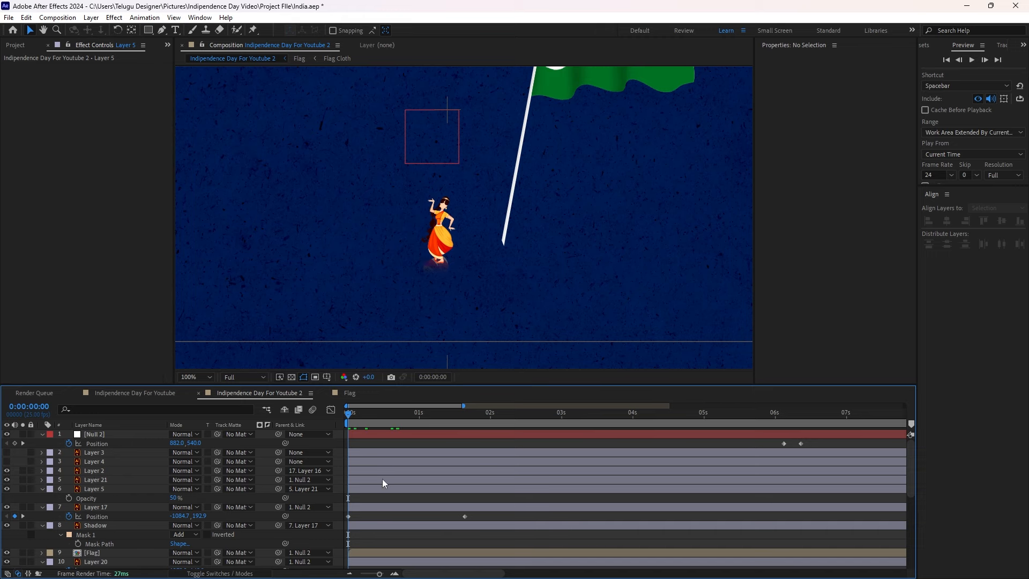
pyautogui.press(',')
# Add a Position keyframe to the dancer, Layer 21, and move it close to the monuments' end keyframes at 0:00:01:16
pyautogui.click(462, 286)
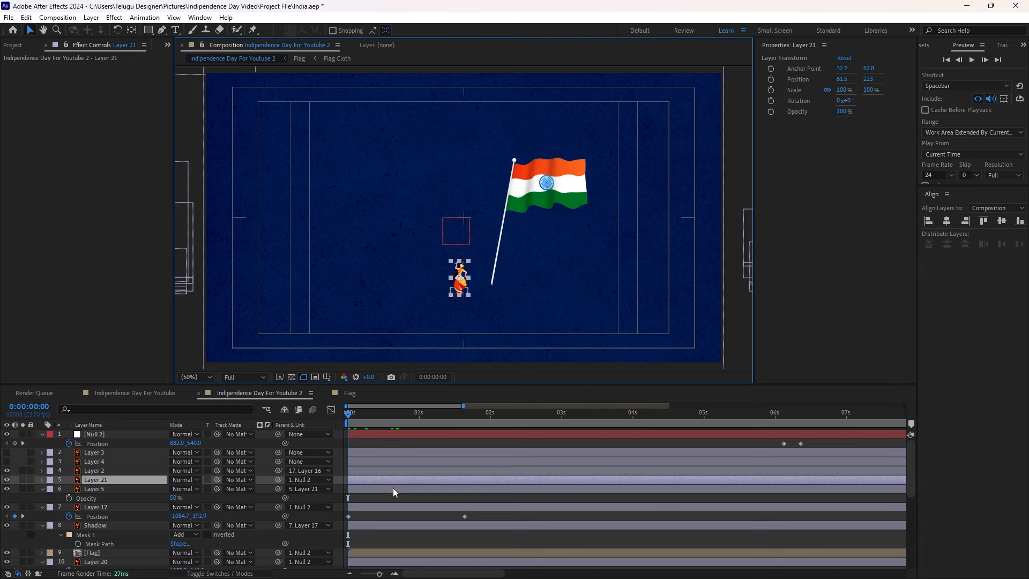
pyautogui.press('p')
pyautogui.click(69, 488)
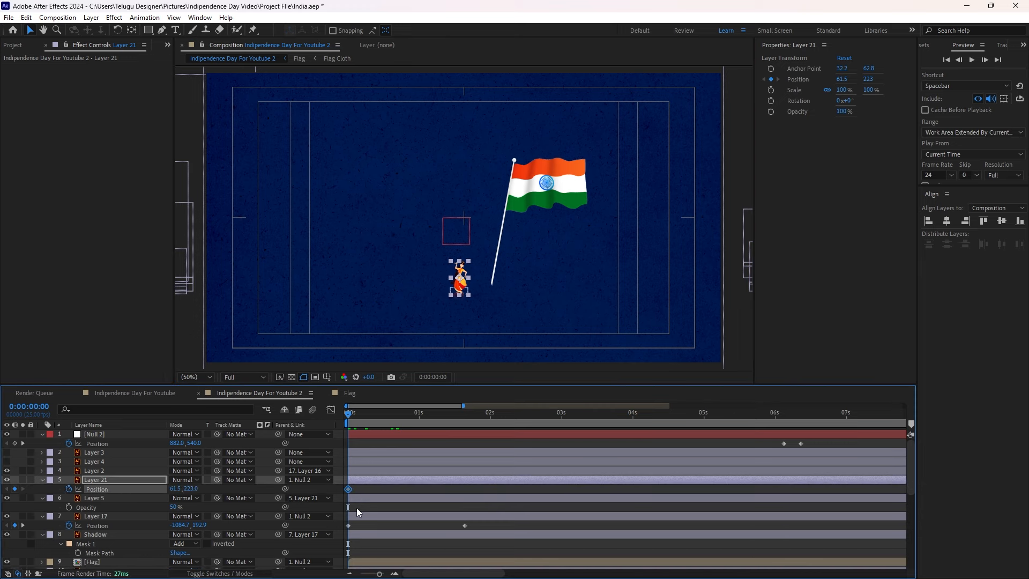
pyautogui.moveTo(349, 489); pyautogui.dragTo(462, 505)
# At 0:00:00:00, move the dancer, Layer 21, horizontally to about 1144, 223, past the frame's right edge
pyautogui.press('F2')
pyautogui.click(384, 480)
pyautogui.moveTo(457, 288); pyautogui.dragTo(748, 294)
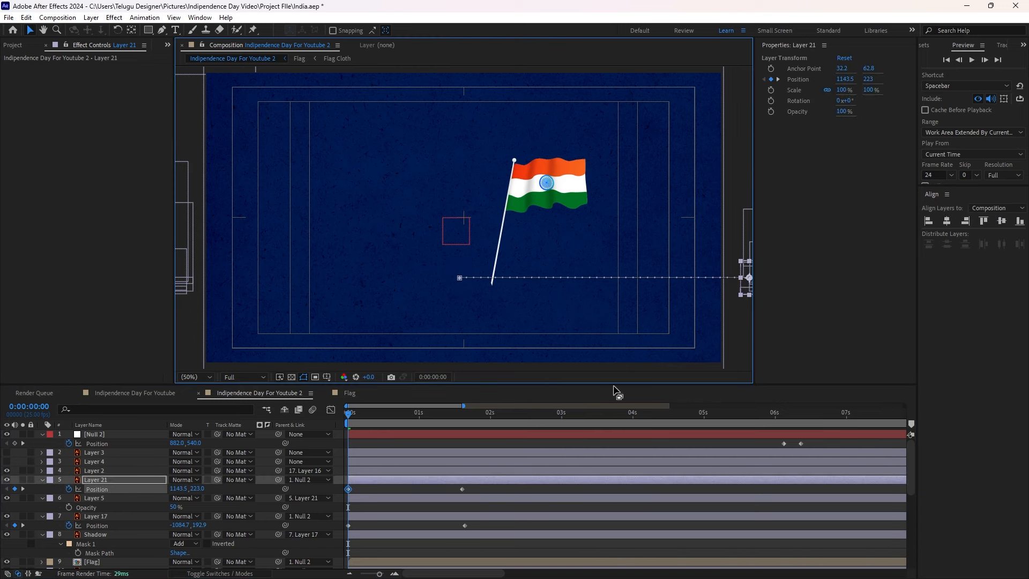
# Save the project, then apply Easy Ease to the start and end Position keyframes of the dancer and monument layers
pyautogui.click(389, 486)
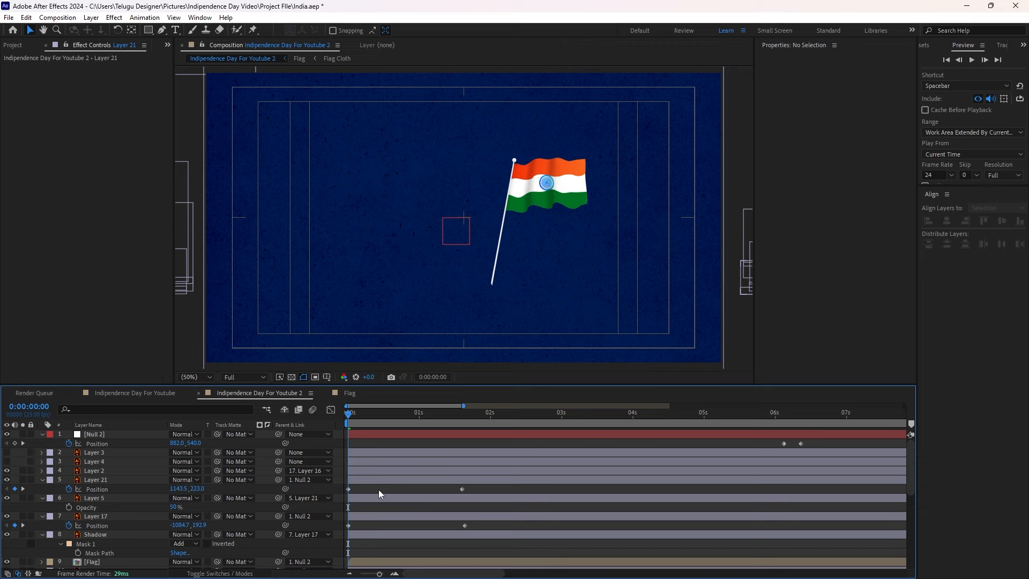
pyautogui.hotkey('ctrl', 's')
pyautogui.moveTo(484, 550); pyautogui.dragTo(340, 481)
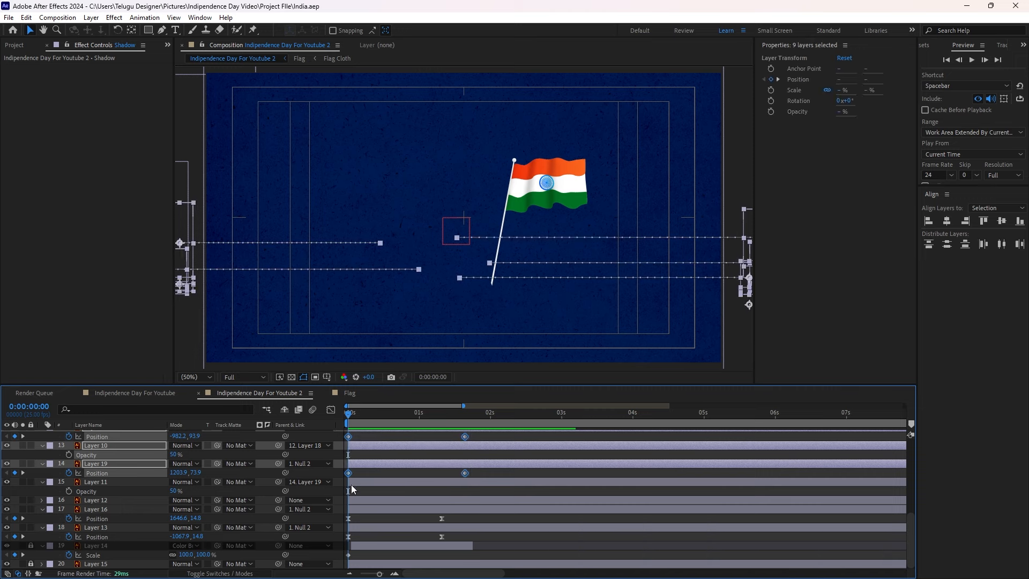
pyautogui.scroll(3, 351, 484)
pyautogui.scroll(5, 354, 476)
pyautogui.press('F9')
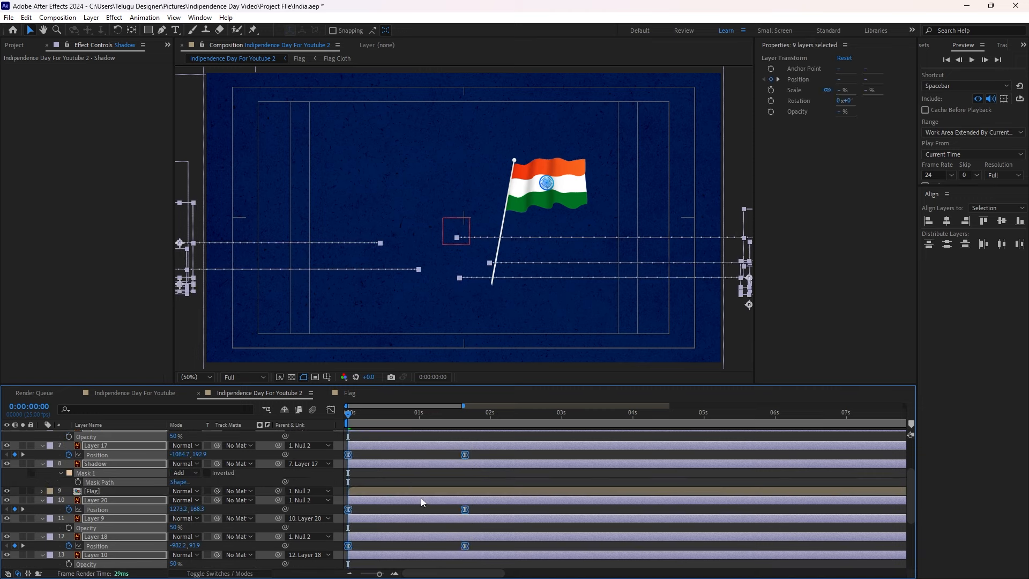
pyautogui.scroll(2, 396, 481)
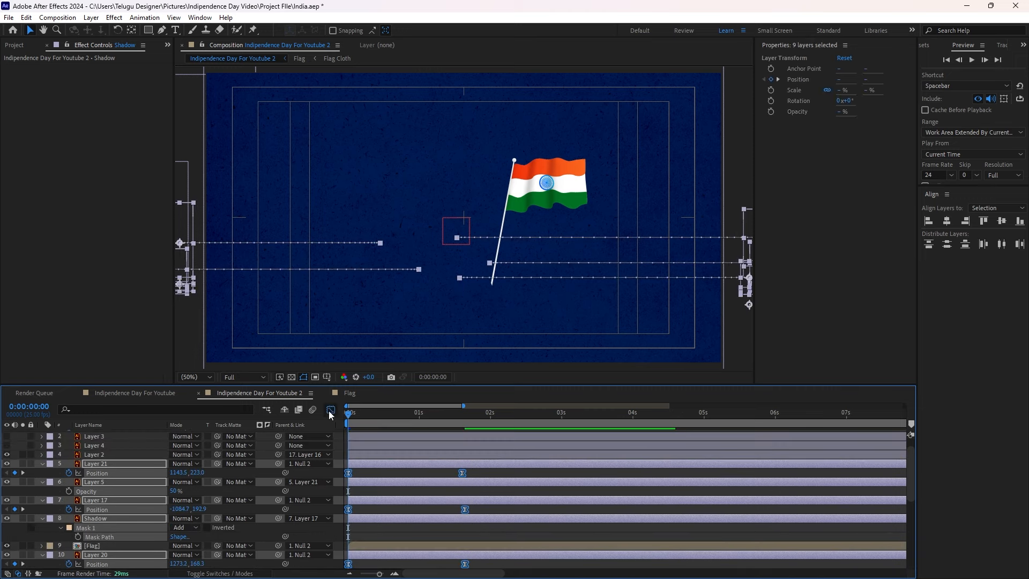
# Reshape the selected Position keyframes' speed curves to peak early and ease out slowly, then preview the slide-in
pyautogui.click(330, 409)
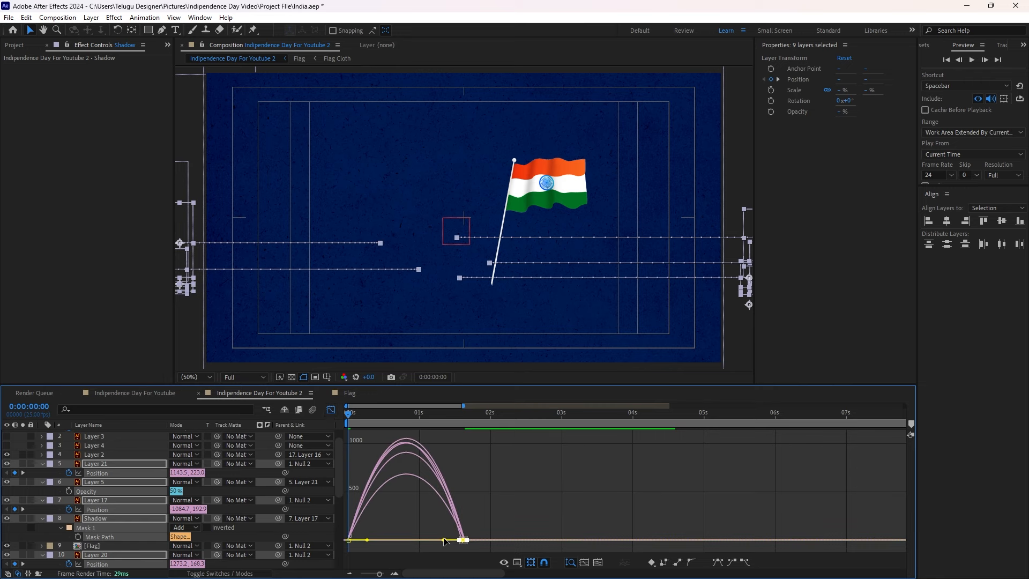
pyautogui.moveTo(444, 540); pyautogui.dragTo(406, 541)
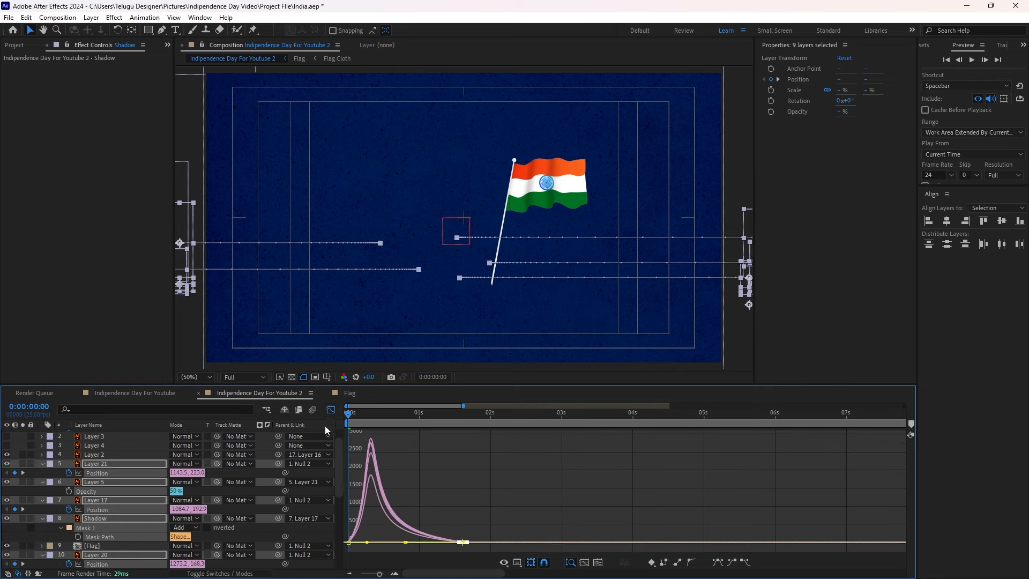
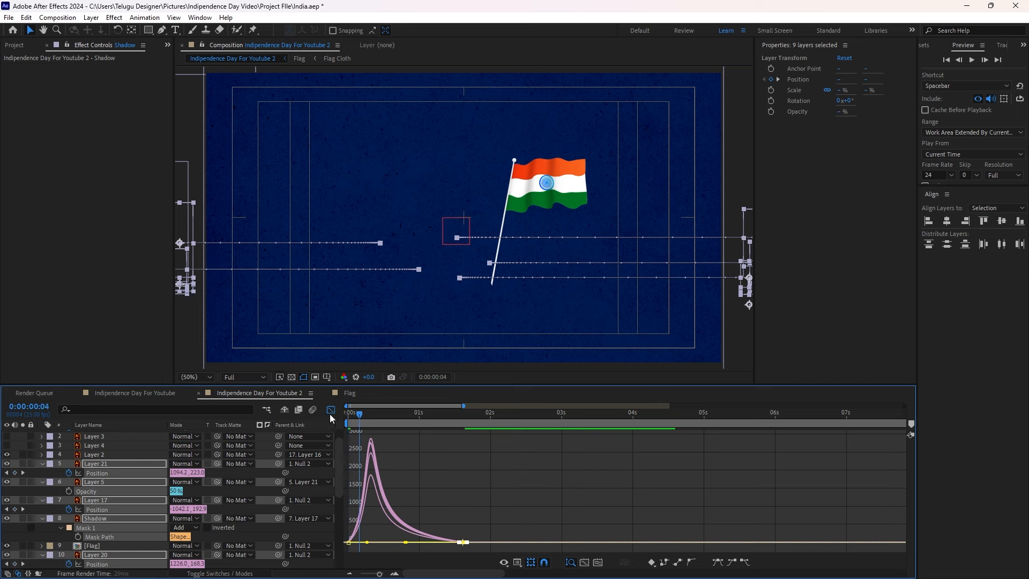
pyautogui.press('space')
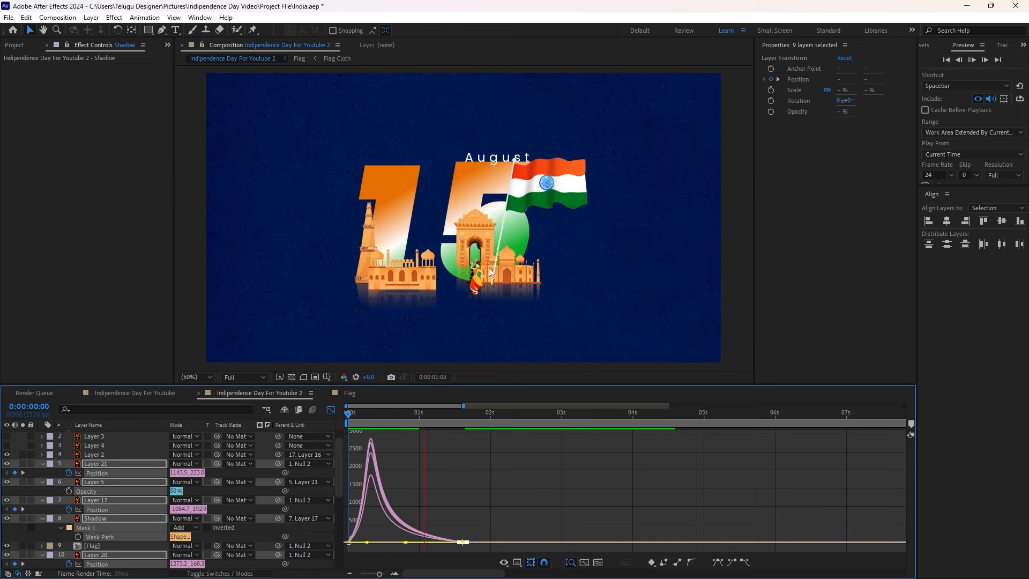
pyautogui.click(330, 410)
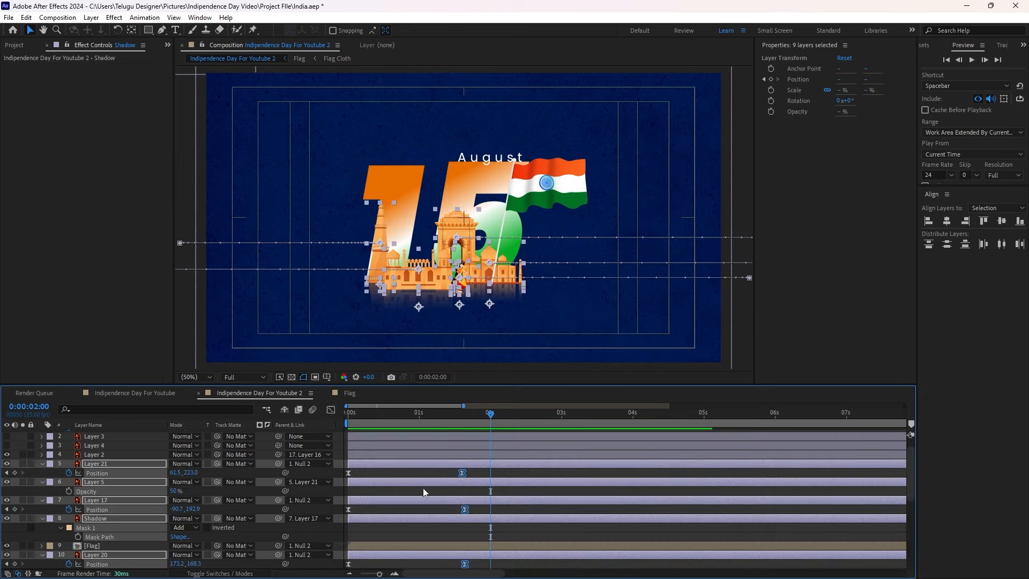
# Move the dancer's and monuments' end Position keyframes to about 2.4 seconds to lengthen the slide-in, and preview it from the start
pyautogui.scroll(-5, 461, 471)
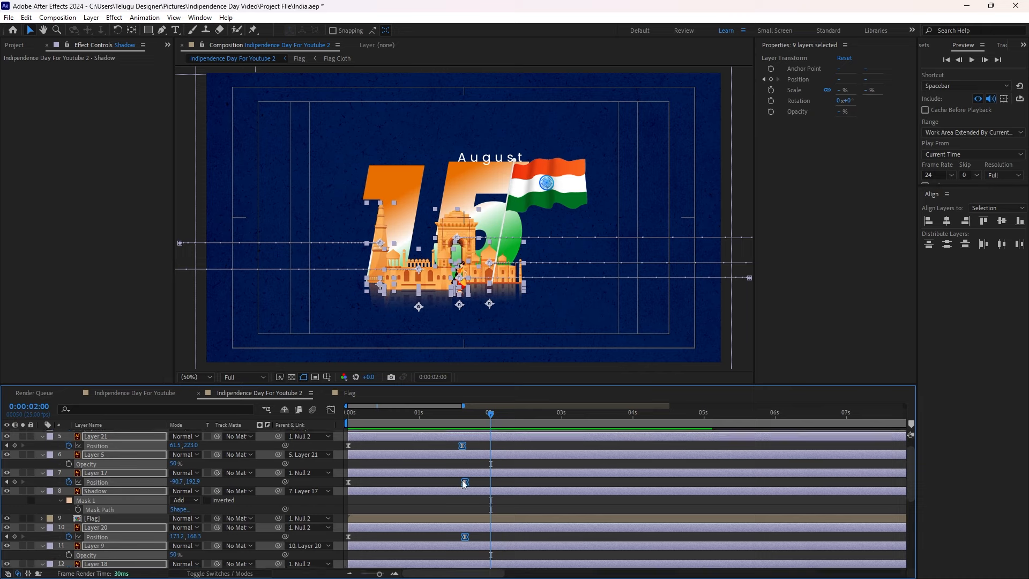
pyautogui.moveTo(464, 501); pyautogui.dragTo(516, 499)
pyautogui.moveTo(478, 417); pyautogui.dragTo(336, 417)
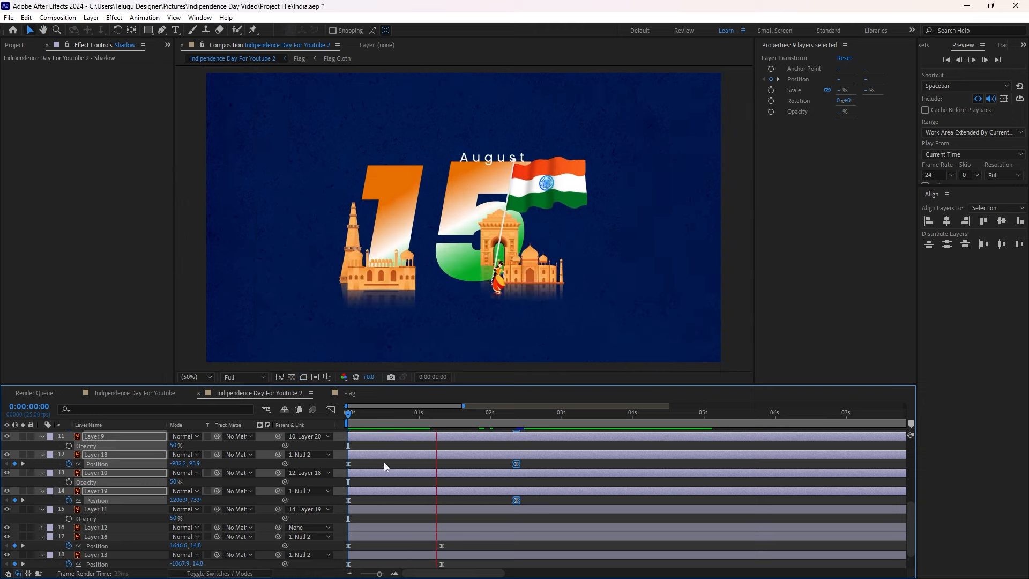
pyautogui.press('space')
pyautogui.click(419, 462)
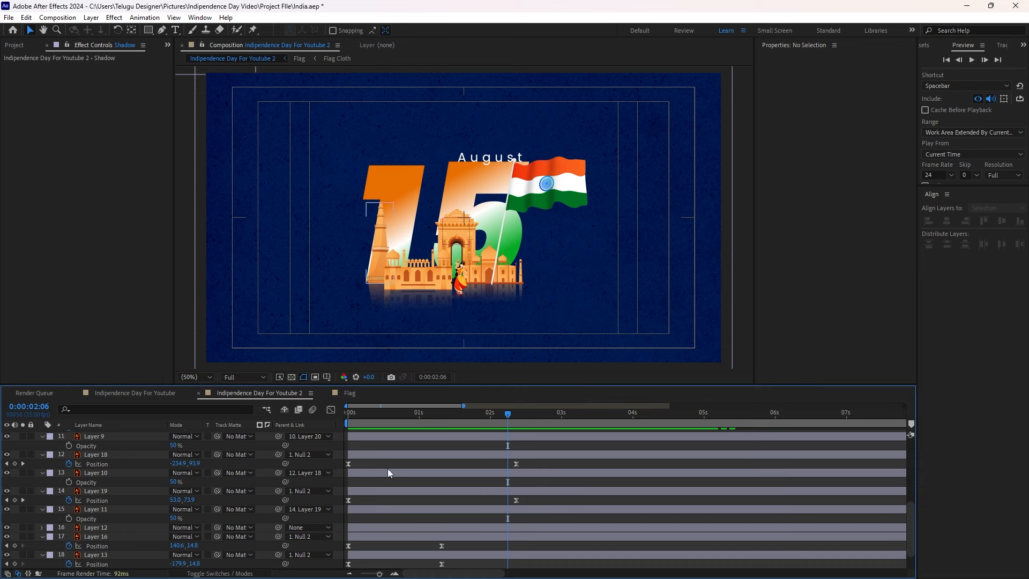
pyautogui.click(415, 287)
pyautogui.scroll(5, 385, 475)
pyautogui.click(378, 544)
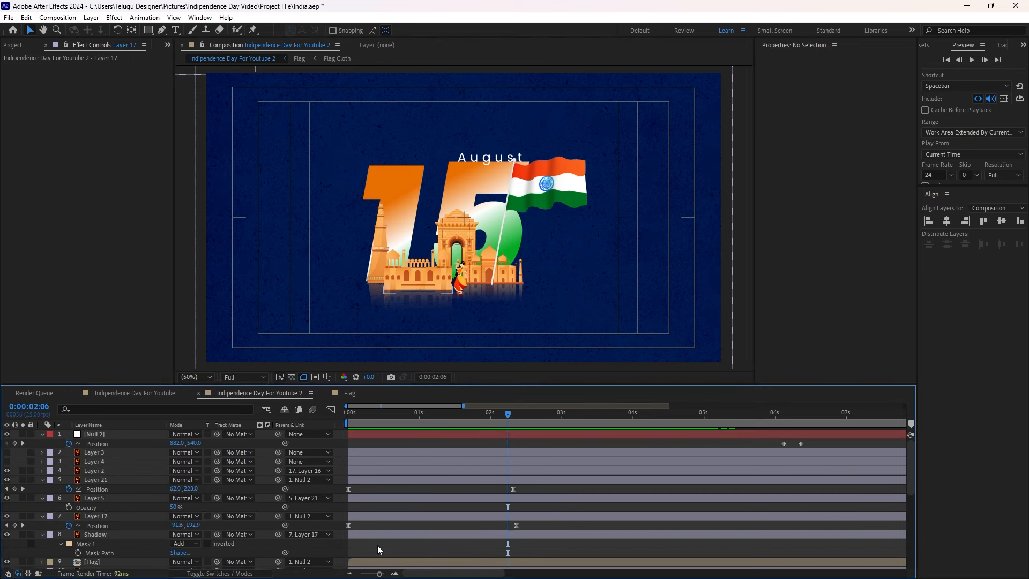
pyautogui.click(461, 280)
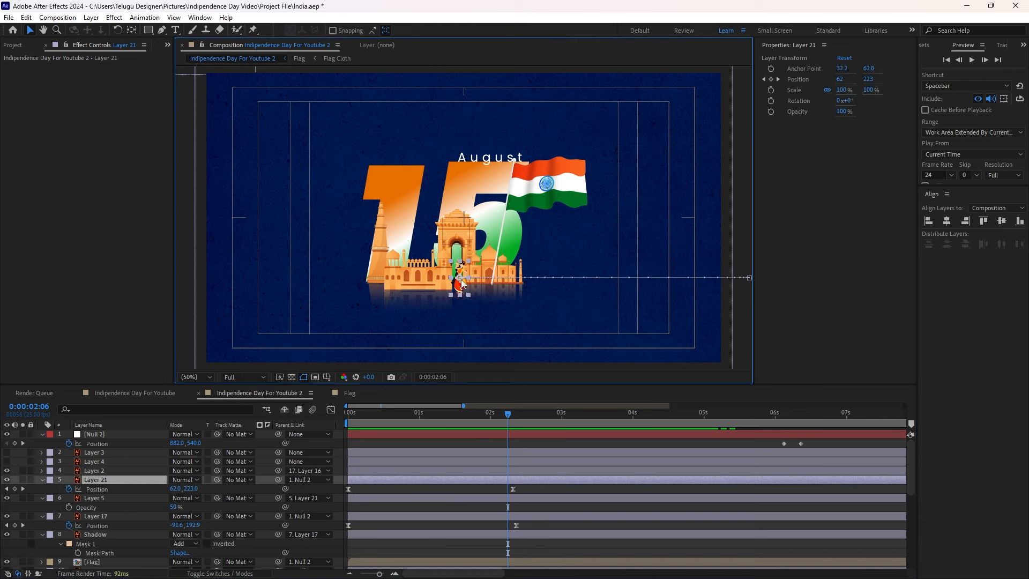
pyautogui.click(378, 490)
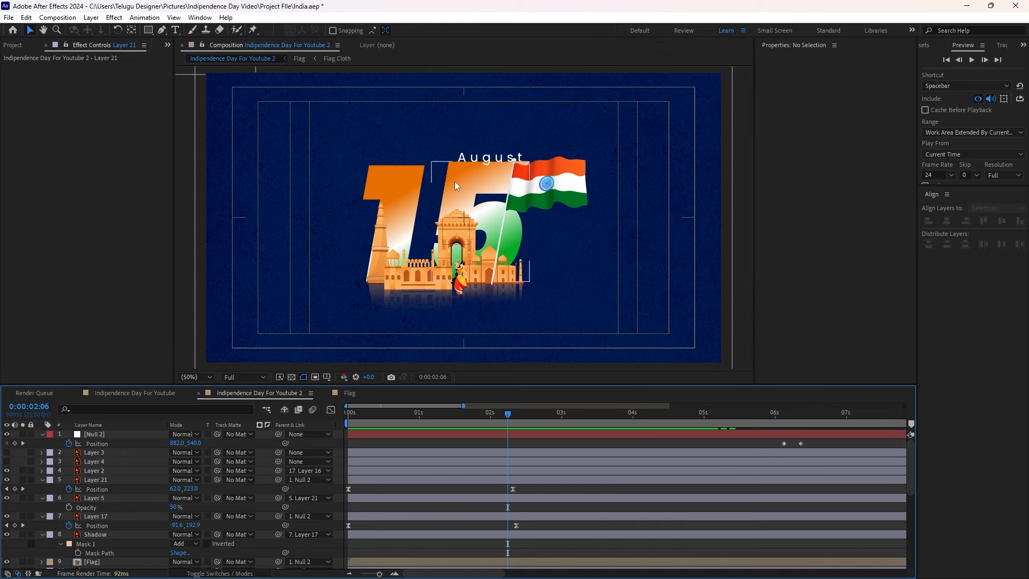
# Shift Layer 16, the digit 5, along the timeline to start at about 1.2 seconds, and check the frame at 0:00:03:08
pyautogui.click(395, 170)
pyautogui.scroll(-6, 391, 478)
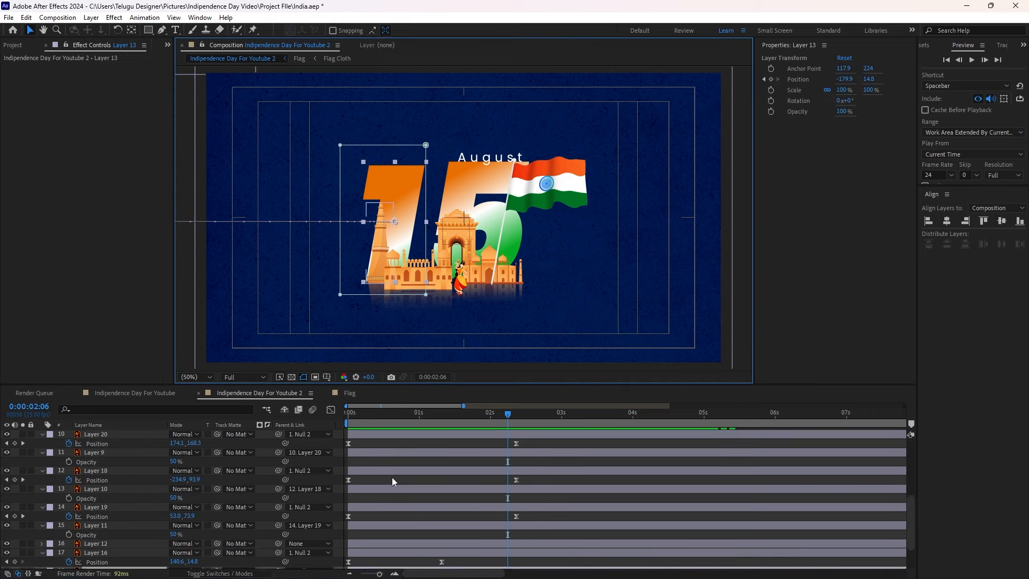
pyautogui.click(408, 510)
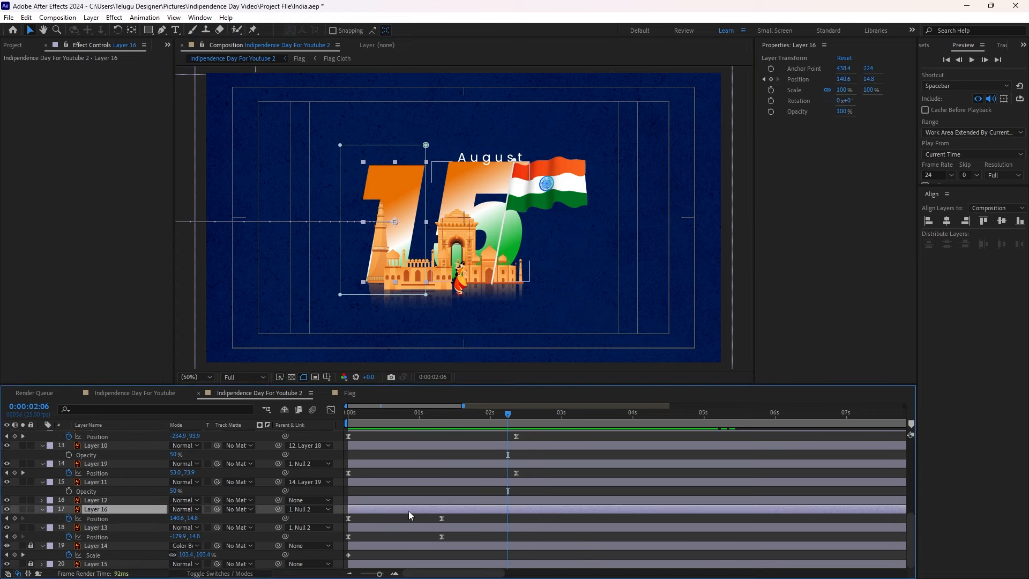
pyautogui.moveTo(377, 508); pyautogui.dragTo(461, 519)
pyautogui.press(';')
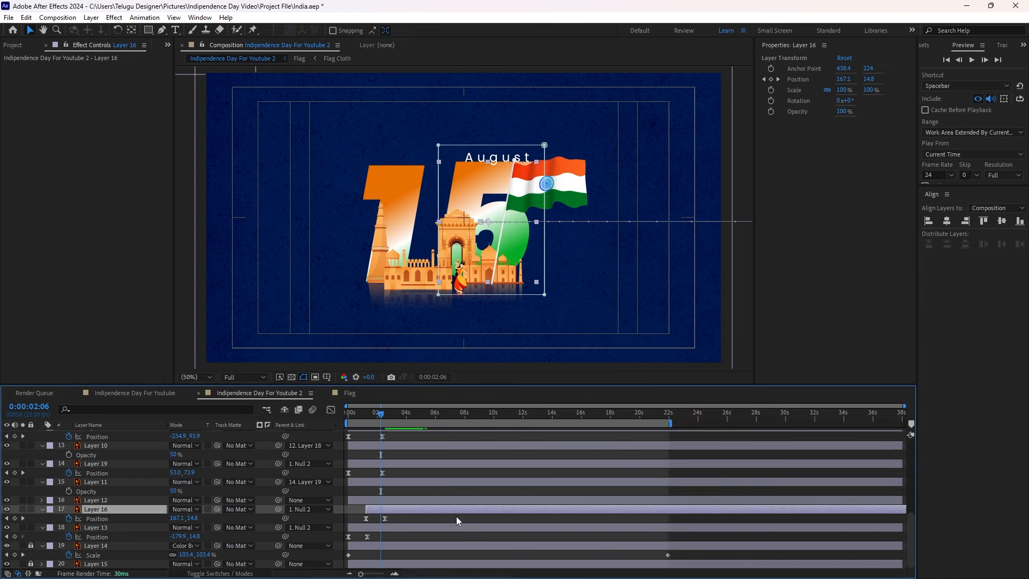
pyautogui.click(399, 519)
pyautogui.moveTo(381, 414)
pyautogui.mouseDown()
pyautogui.moveTo(368, 425)
pyautogui.moveTo(394, 430)
pyautogui.mouseUp()
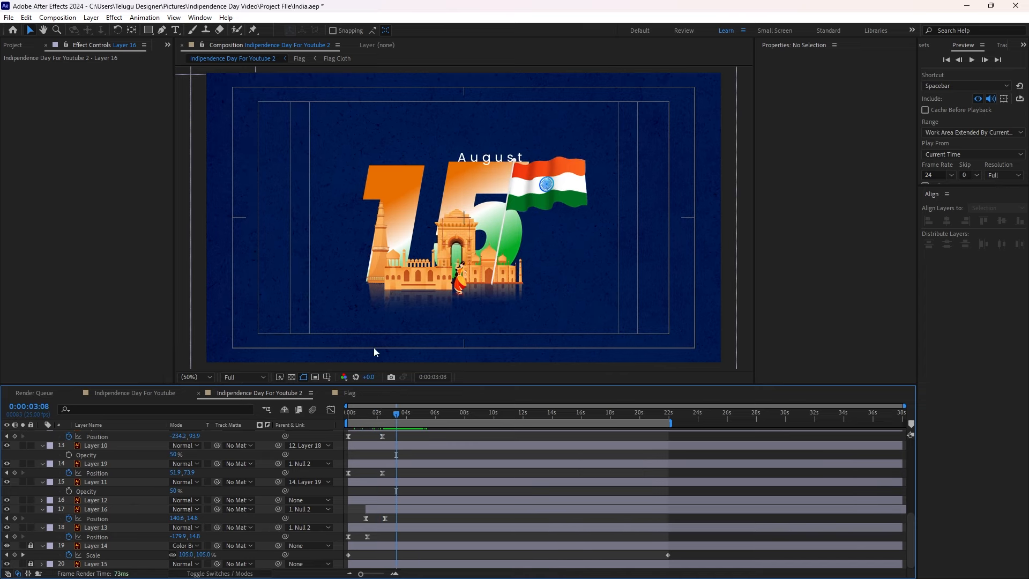
# Shift Layer 17 and its Shadow layer along the timeline so both start at about 3 seconds
pyautogui.click(419, 278)
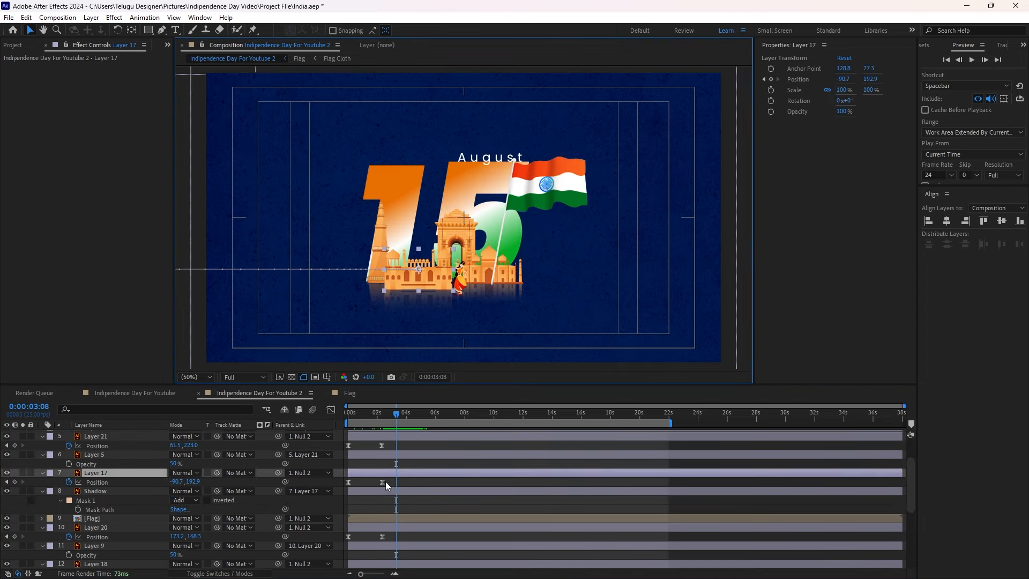
pyautogui.keyDown('ctrl'); pyautogui.click(374, 491); pyautogui.keyUp('ctrl')
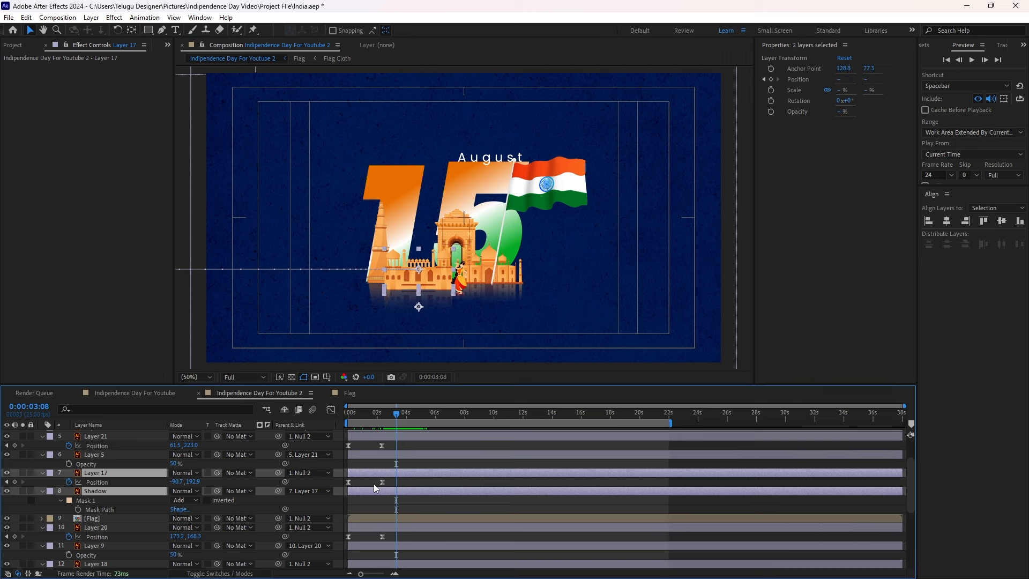
pyautogui.press('[')
pyautogui.click(406, 471)
pyautogui.click(378, 486)
pyautogui.click(403, 475)
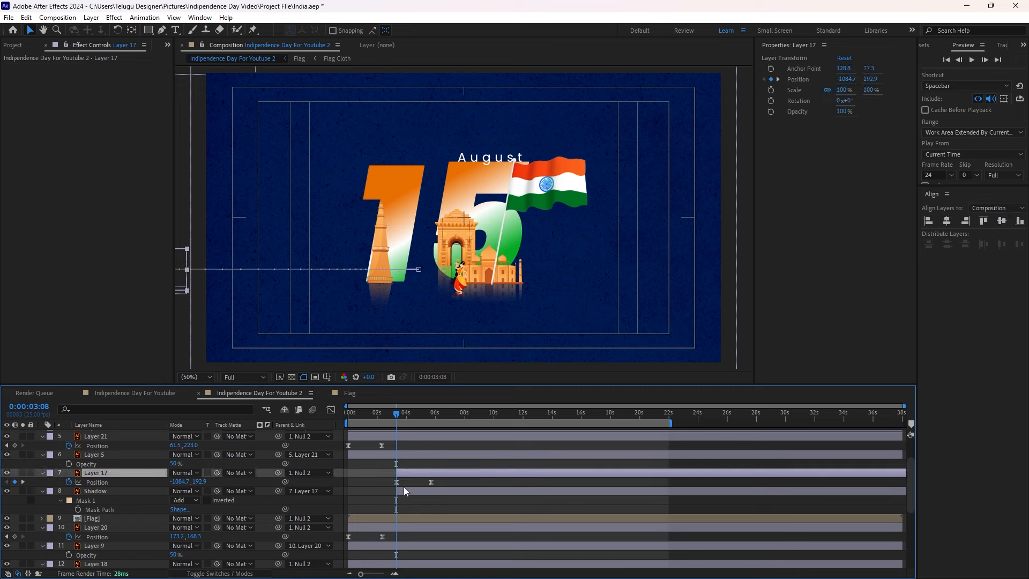
pyautogui.keyDown('ctrl'); pyautogui.click(403, 493); pyautogui.keyUp('ctrl')
pyautogui.moveTo(403, 493)
pyautogui.mouseDown()
pyautogui.moveTo(421, 488)
pyautogui.moveTo(400, 487)
pyautogui.mouseUp()
pyautogui.click(359, 500)
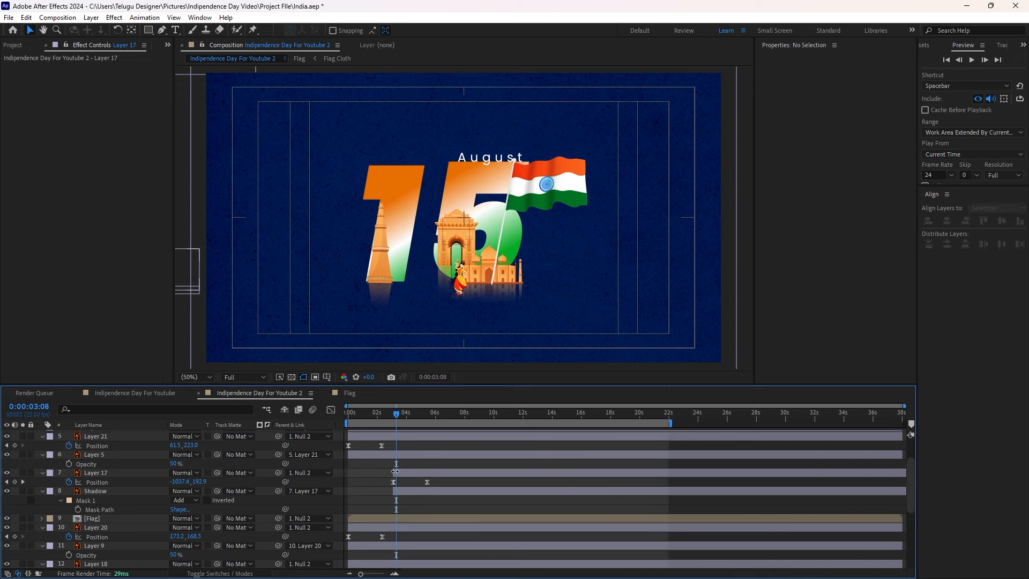
# Shift Layer 20 and Layer 9 along the timeline so both start just before 0:00:04:17
pyautogui.moveTo(394, 413); pyautogui.dragTo(416, 418)
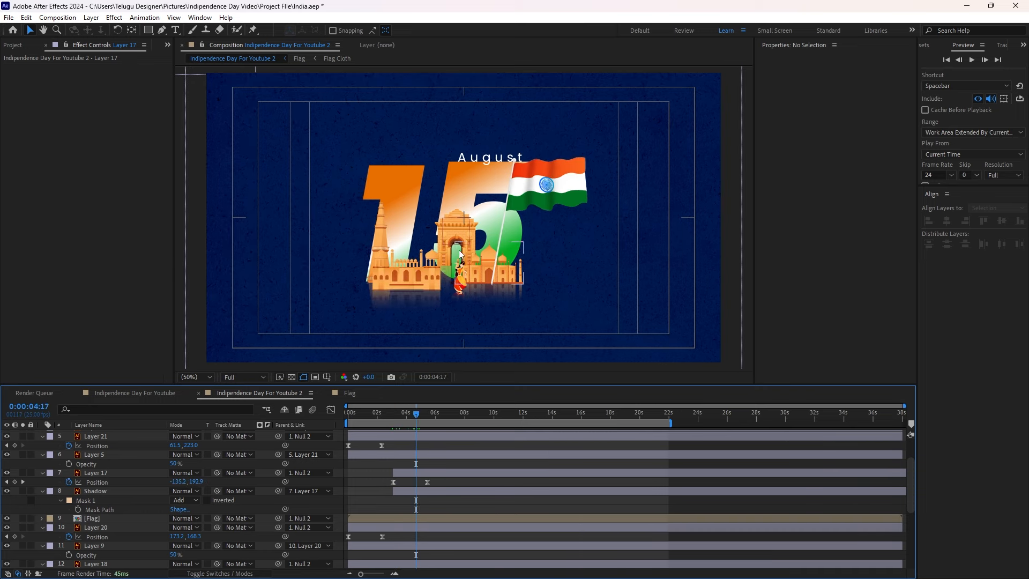
pyautogui.click(471, 263)
pyautogui.keyDown('ctrl'); pyautogui.click(371, 547); pyautogui.keyUp('ctrl')
pyautogui.moveTo(372, 544); pyautogui.dragTo(426, 535)
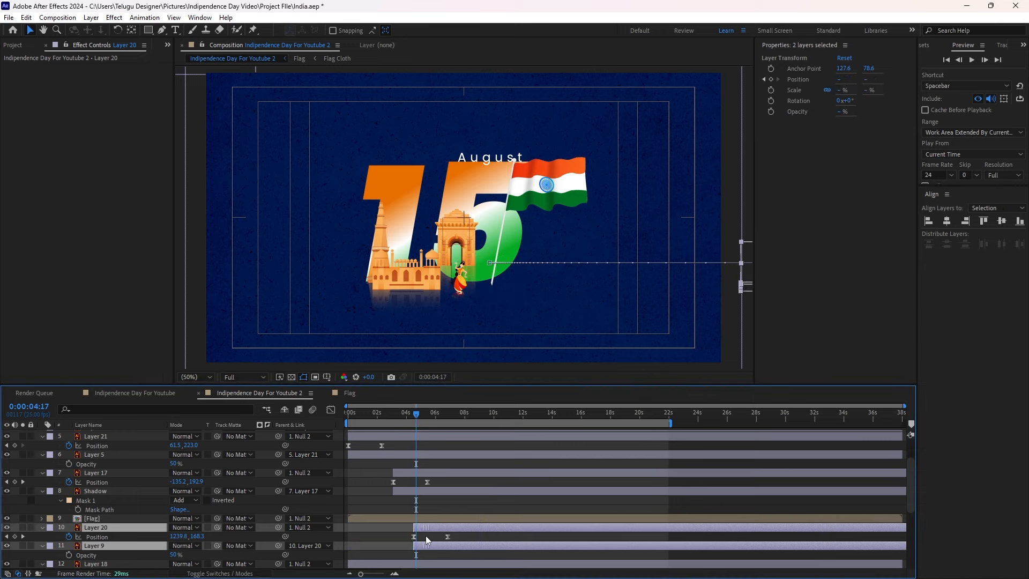
pyautogui.click(379, 545)
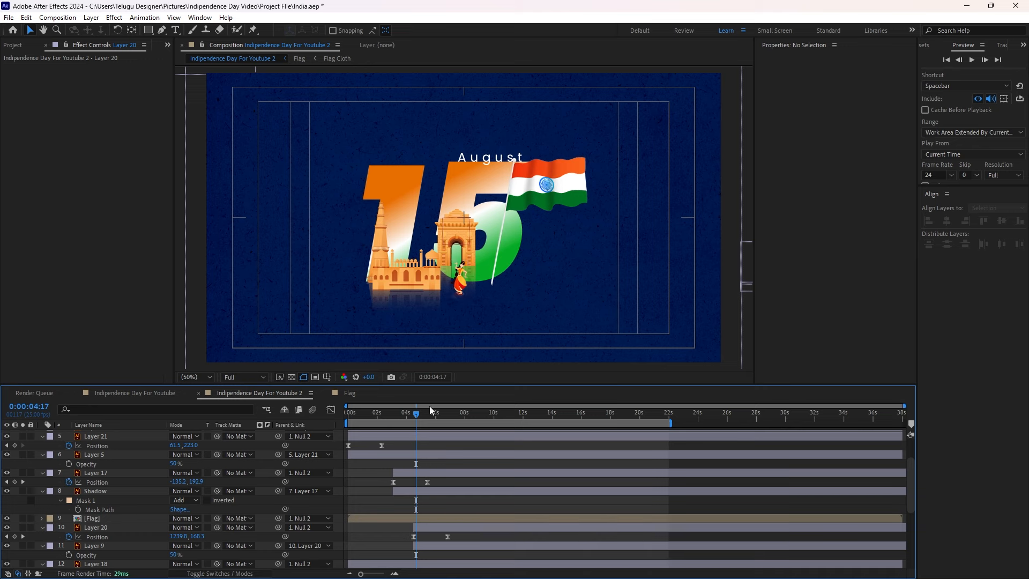
# Shift Layer 18 and Layer 10 along the timeline so both start at about 0:00:05:17
pyautogui.moveTo(416, 412); pyautogui.dragTo(432, 421)
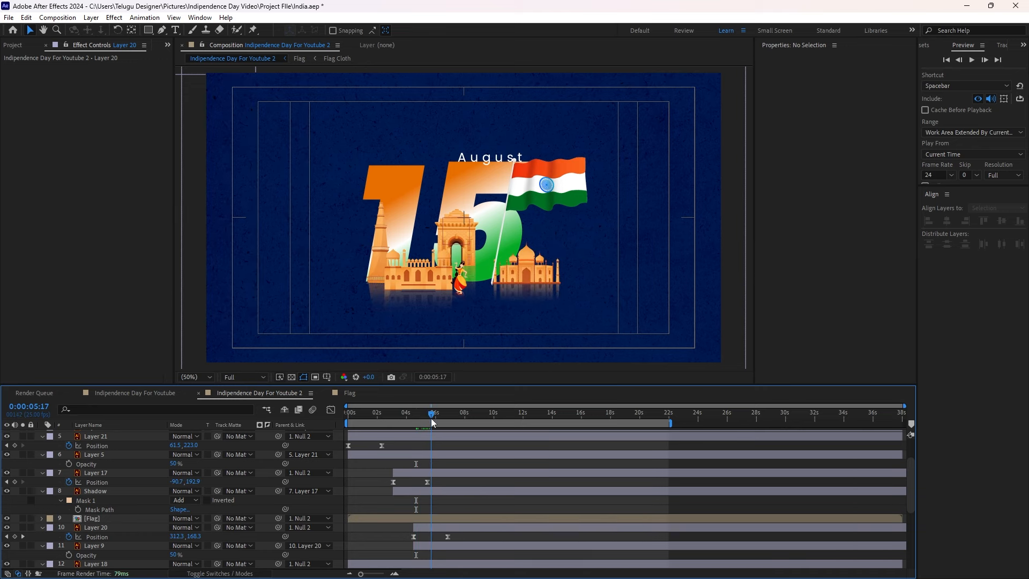
pyautogui.click(442, 221)
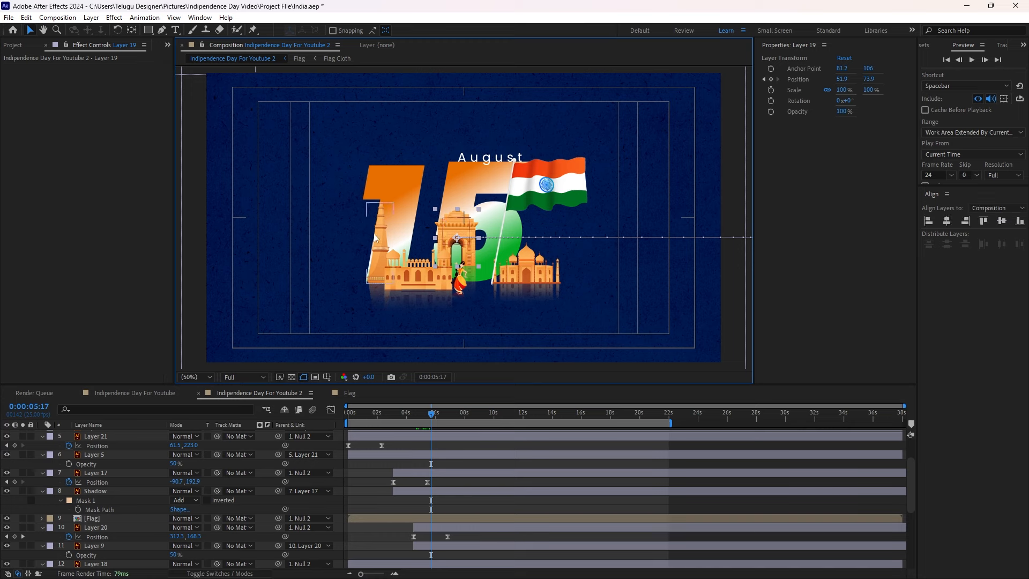
pyautogui.scroll(-1, 390, 530)
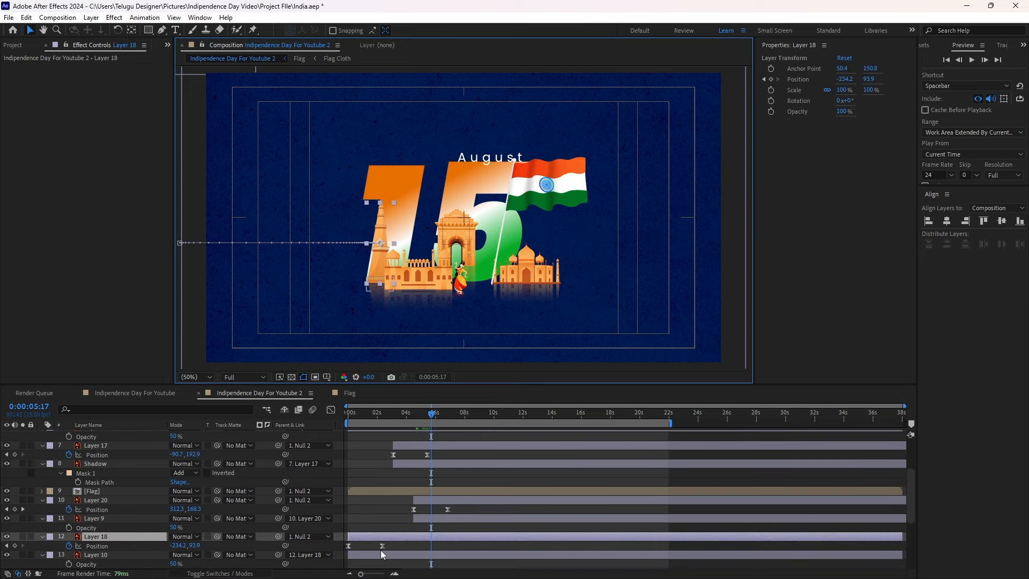
pyautogui.keyDown('shift'); pyautogui.click(383, 554); pyautogui.keyUp('shift')
pyautogui.moveTo(382, 554); pyautogui.dragTo(445, 556)
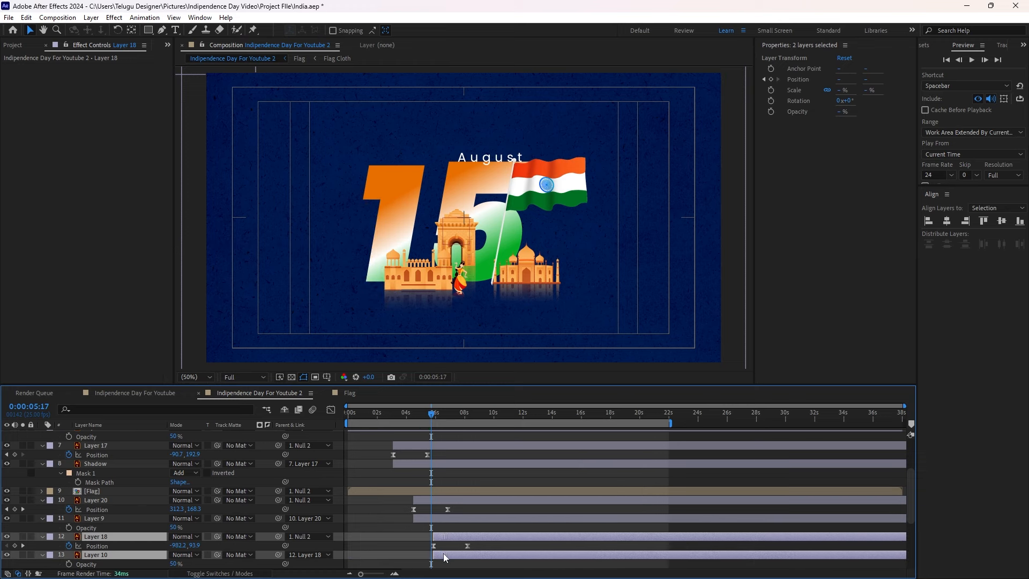
# Shift Layer 19 and Layer 11 along the timeline so both start at about 0:00:07:00
pyautogui.moveTo(431, 414); pyautogui.dragTo(449, 415)
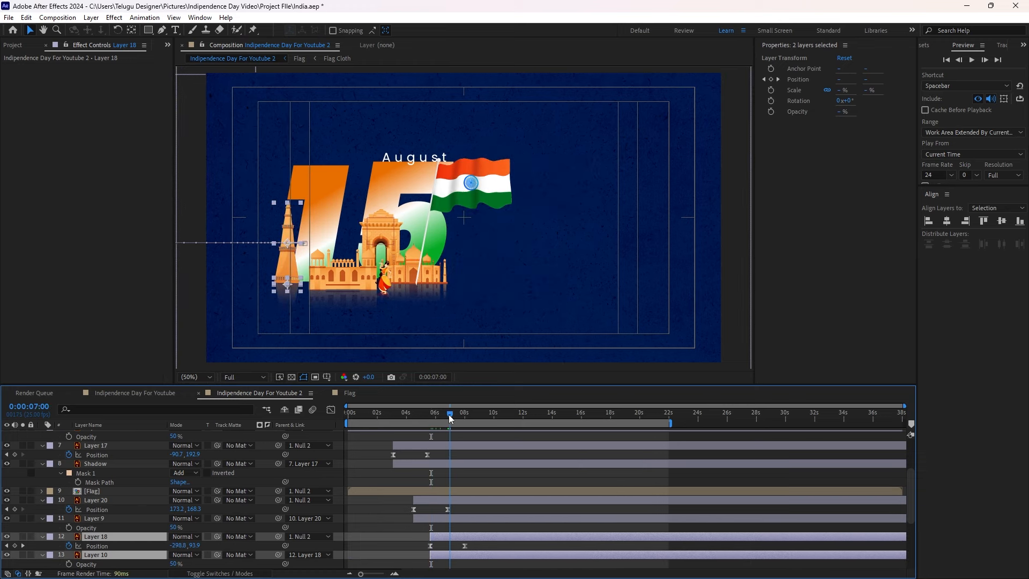
pyautogui.click(370, 210)
pyautogui.scroll(-4, 442, 493)
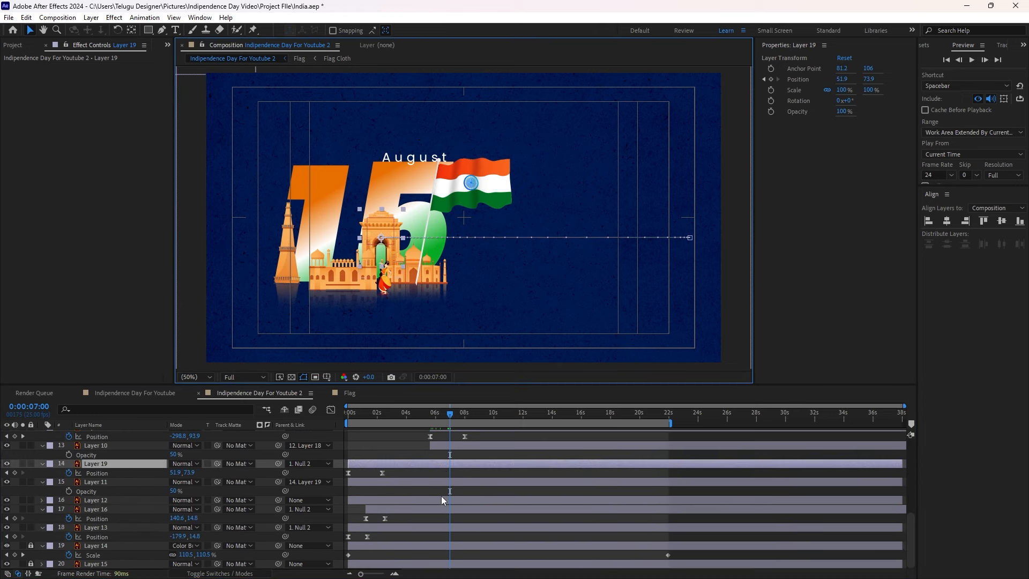
pyautogui.keyDown('shift'); pyautogui.click(385, 482); pyautogui.keyUp('shift')
pyautogui.moveTo(366, 483); pyautogui.dragTo(467, 488)
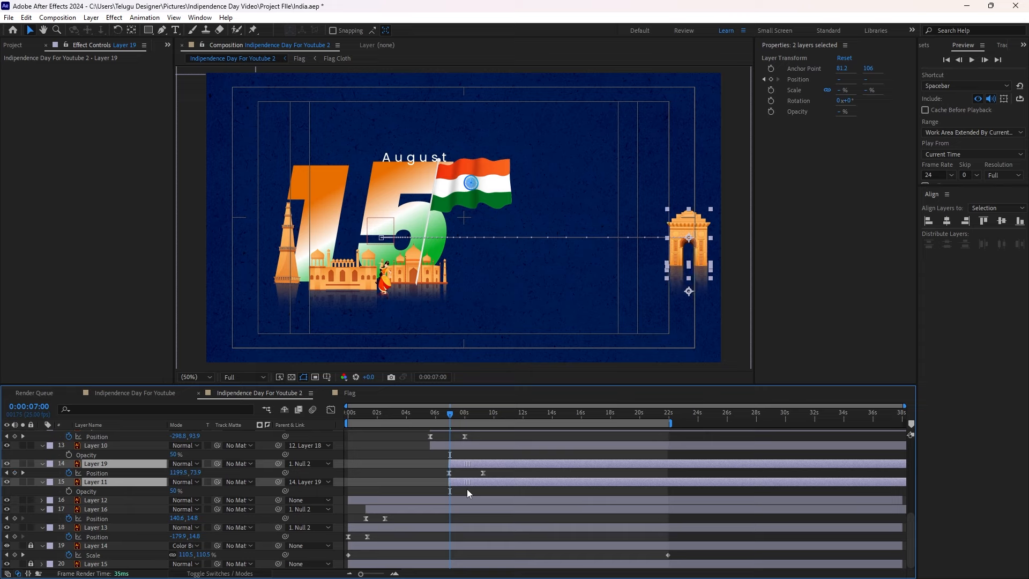
pyautogui.click(446, 493)
# Move Null 2's Position keyframes to about 18 seconds and save the project
pyautogui.scroll(3, 418, 477)
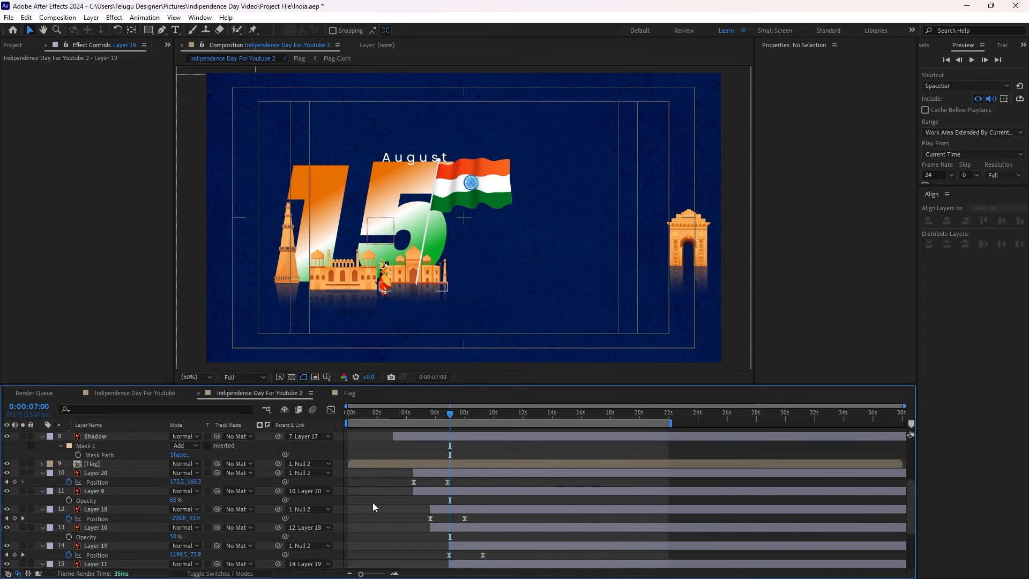
pyautogui.scroll(4, 400, 456)
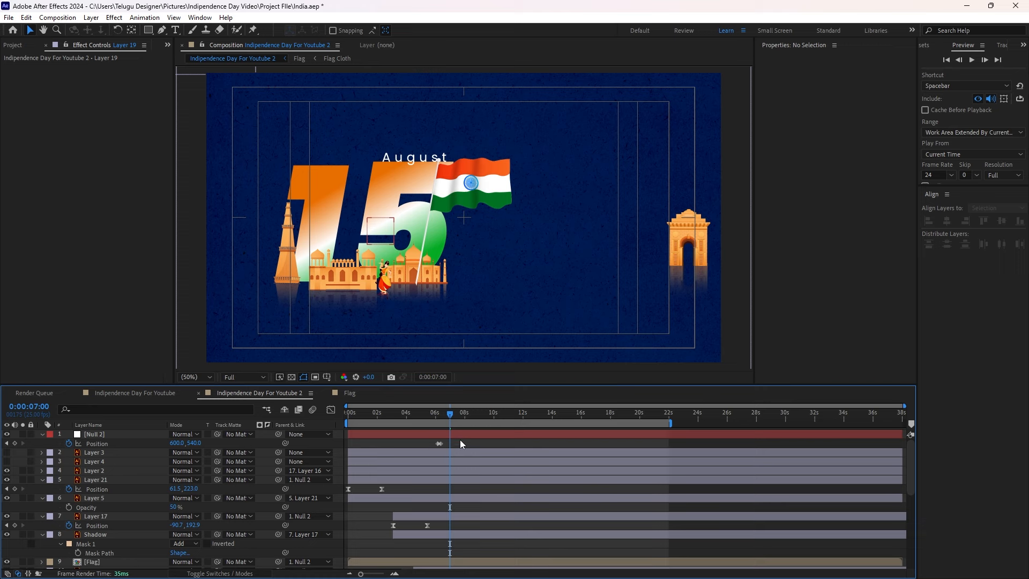
pyautogui.click(439, 443)
pyautogui.moveTo(436, 444); pyautogui.dragTo(595, 444)
pyautogui.click(538, 448)
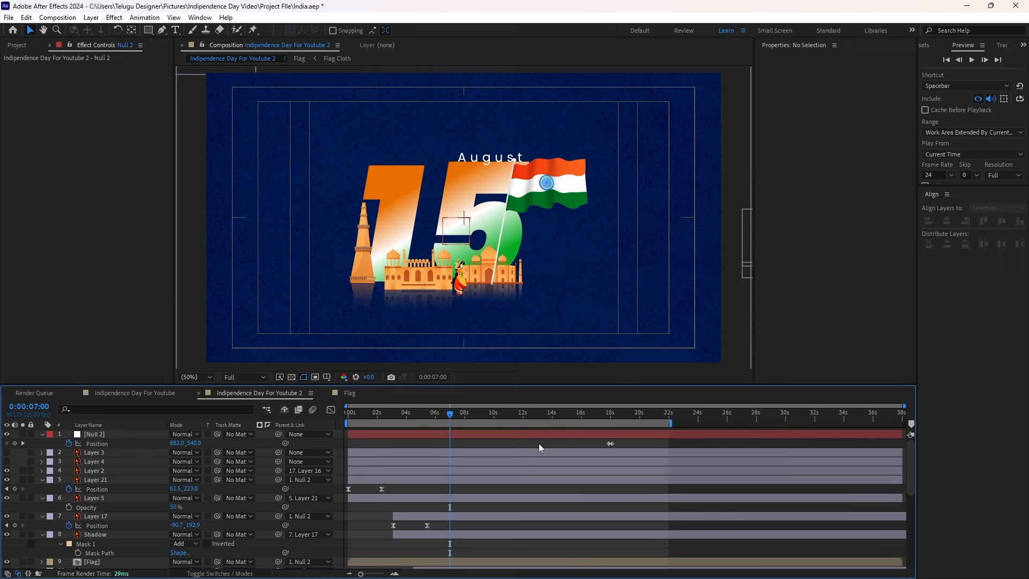
pyautogui.hotkey('ctrl', 's')
# Preview the composition from 0:00:00:00 through the last monument's entrance
pyautogui.moveTo(442, 413); pyautogui.dragTo(329, 435)
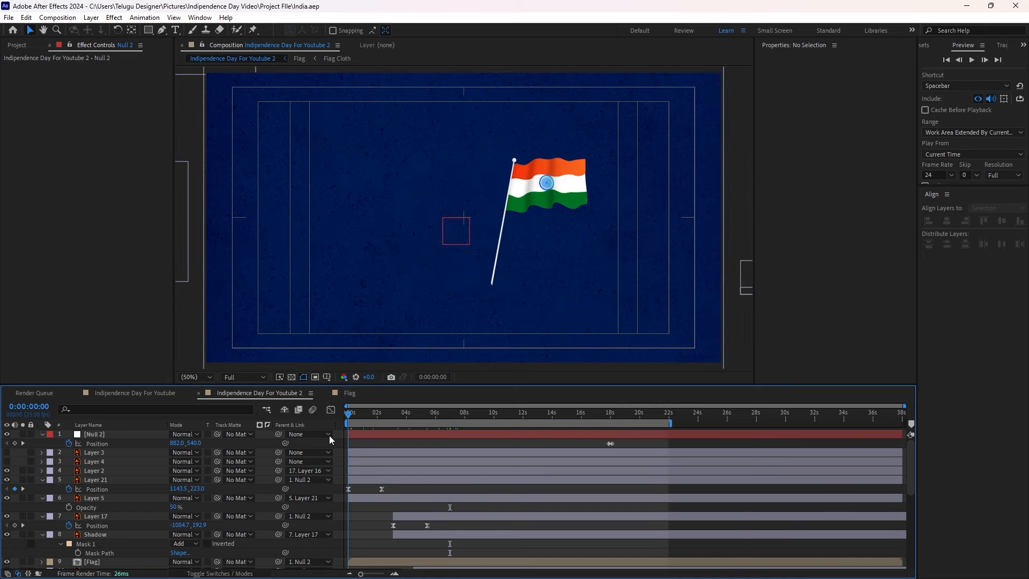
pyautogui.press('space')
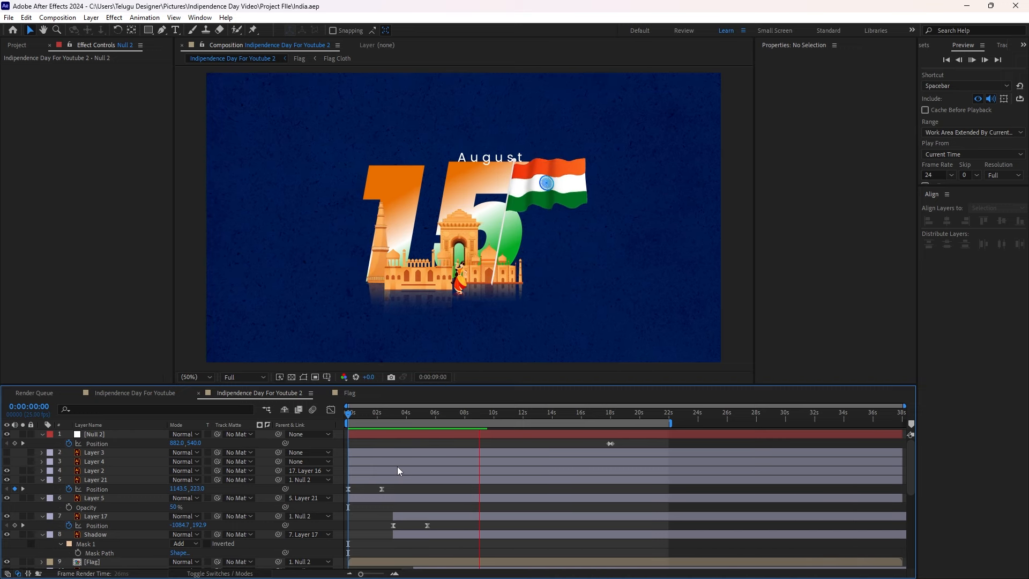
pyautogui.moveTo(464, 417); pyautogui.dragTo(477, 443)
# Shift the dancer's Layer 21 and Layer 5 along the timeline so both start at about 8 seconds
pyautogui.scroll(-5, 464, 446)
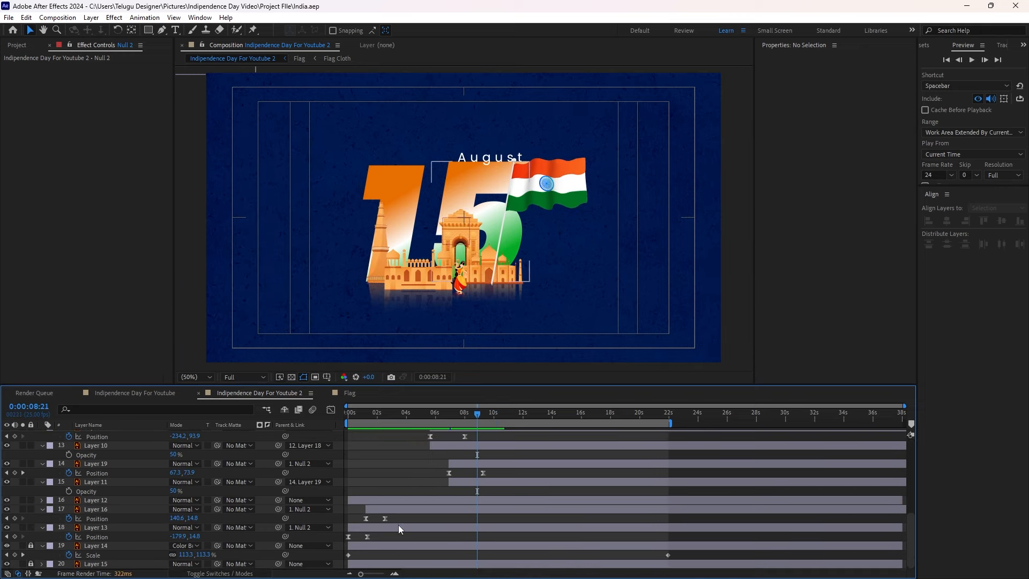
pyautogui.click(397, 527)
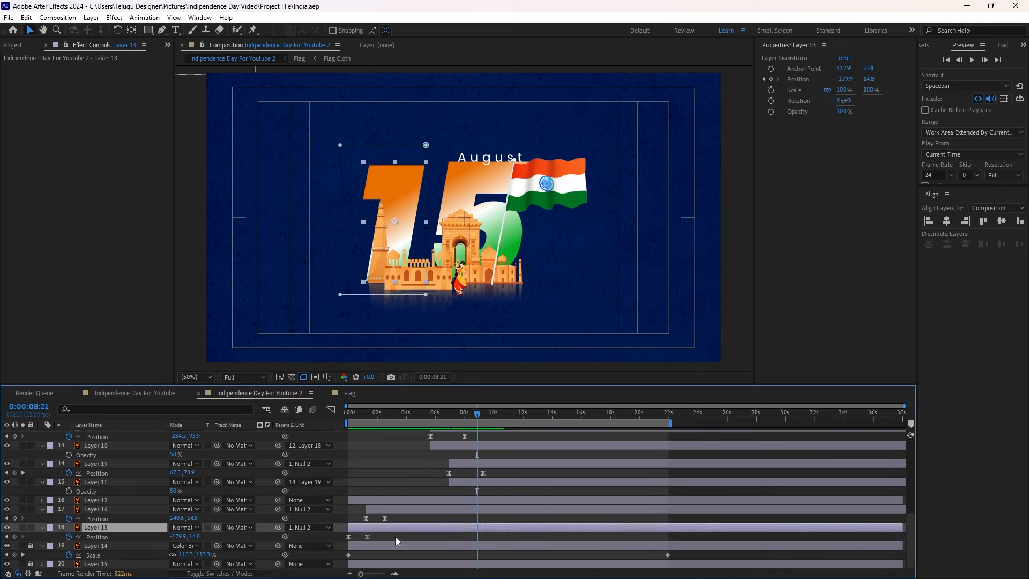
pyautogui.click(462, 286)
pyautogui.scroll(4, 452, 479)
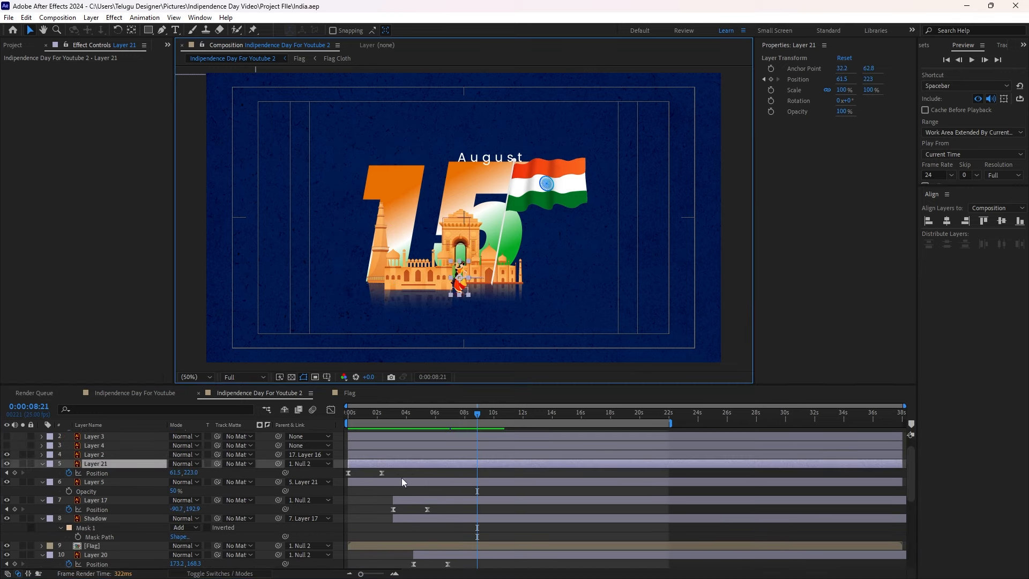
pyautogui.keyDown('shift'); pyautogui.click(397, 480); pyautogui.keyUp('shift')
pyautogui.moveTo(381, 481); pyautogui.dragTo(494, 489)
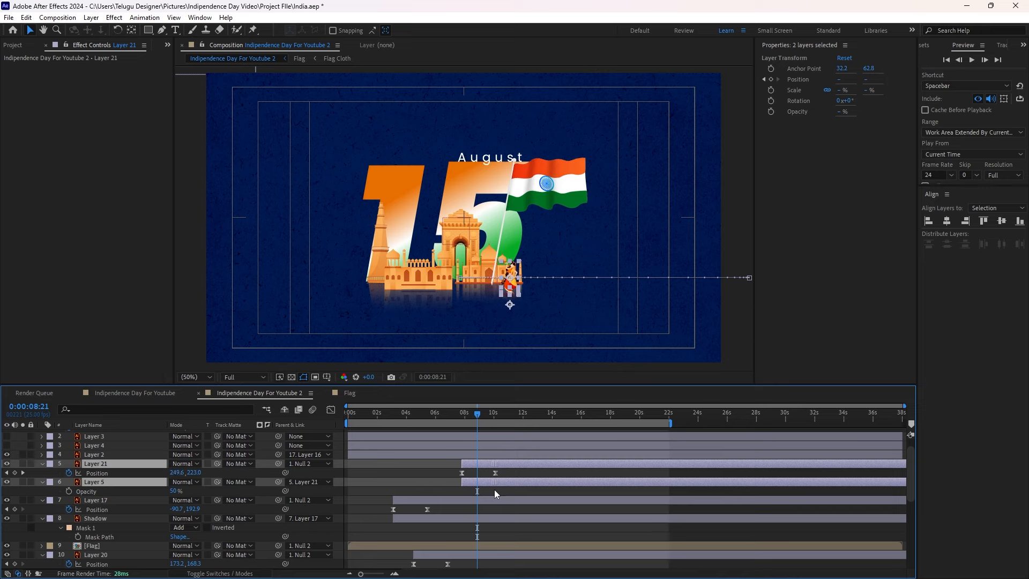
pyautogui.scroll(-1, 494, 489)
pyautogui.click(419, 454)
pyautogui.moveTo(456, 416); pyautogui.dragTo(476, 443)
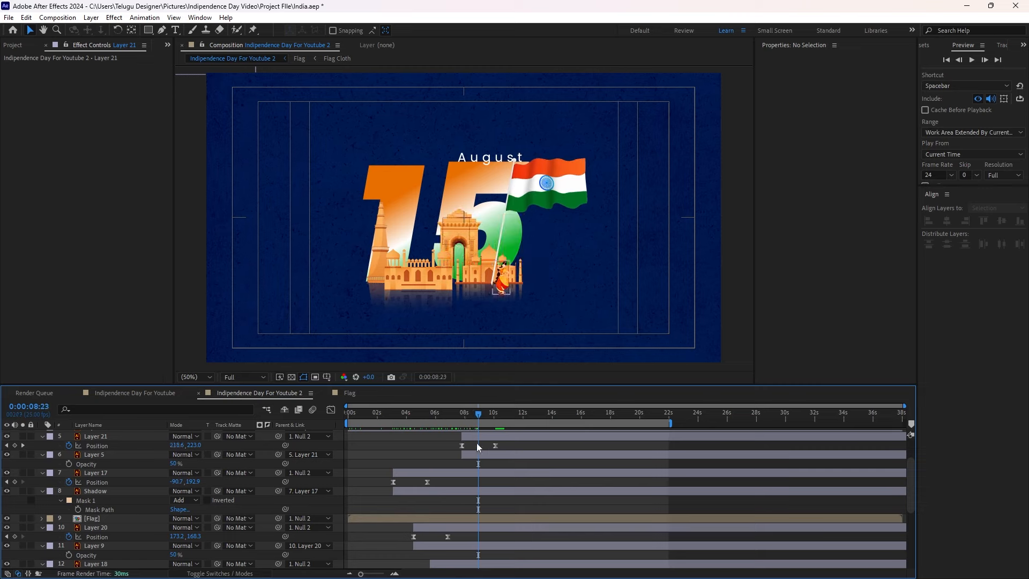
# Scale the Flag layer down to 44%
pyautogui.click(541, 211)
pyautogui.press('s')
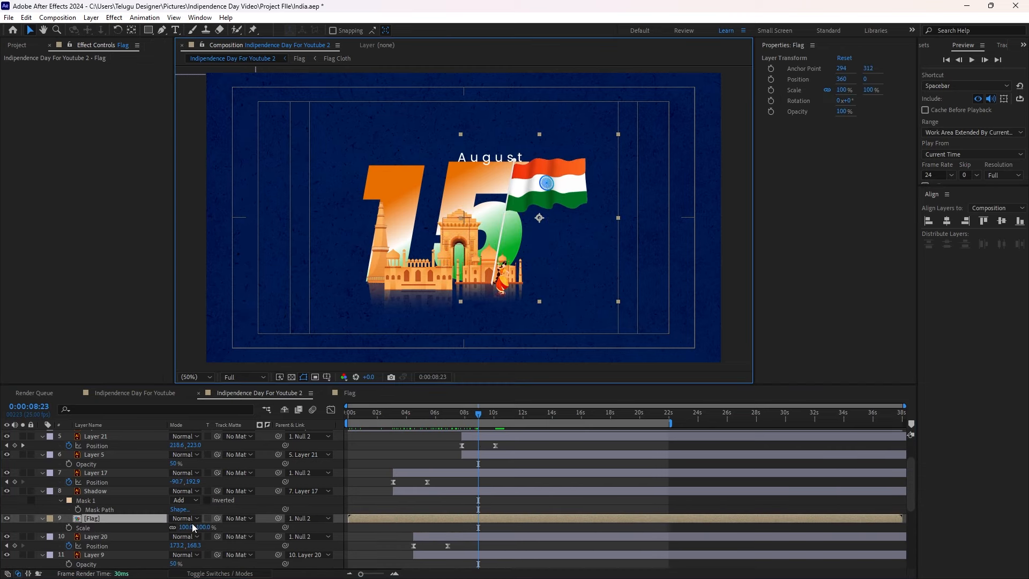
pyautogui.moveTo(201, 527); pyautogui.dragTo(175, 531)
pyautogui.click(358, 485)
pyautogui.click(371, 517)
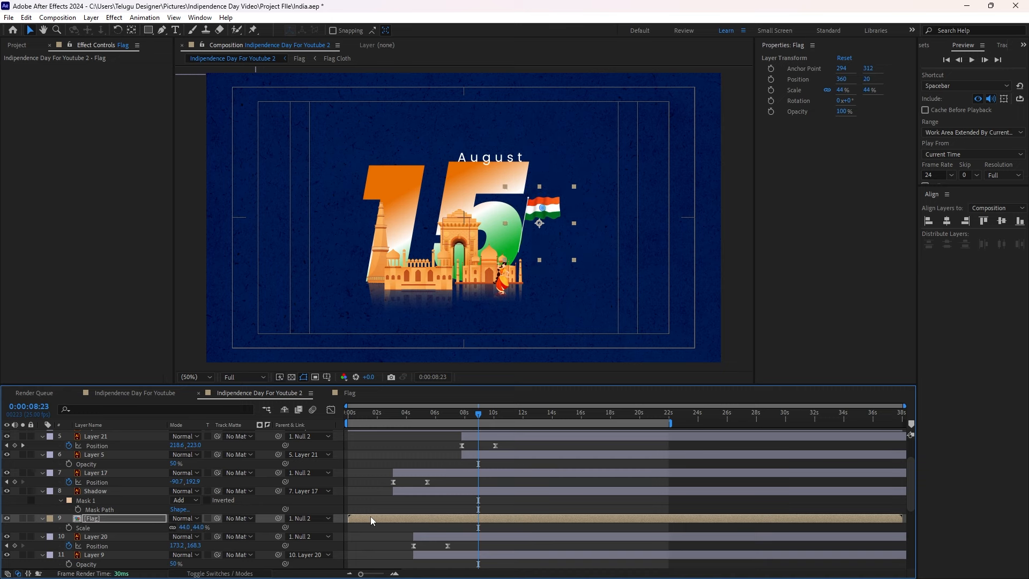
# Nudge the Flag layer to position 338, 82 so its pole stands behind the Taj Mahal
pyautogui.press('Right')
pyautogui.press('Right')
pyautogui.press('Right')
pyautogui.press('Right')
pyautogui.press('Down')
pyautogui.press('Down')
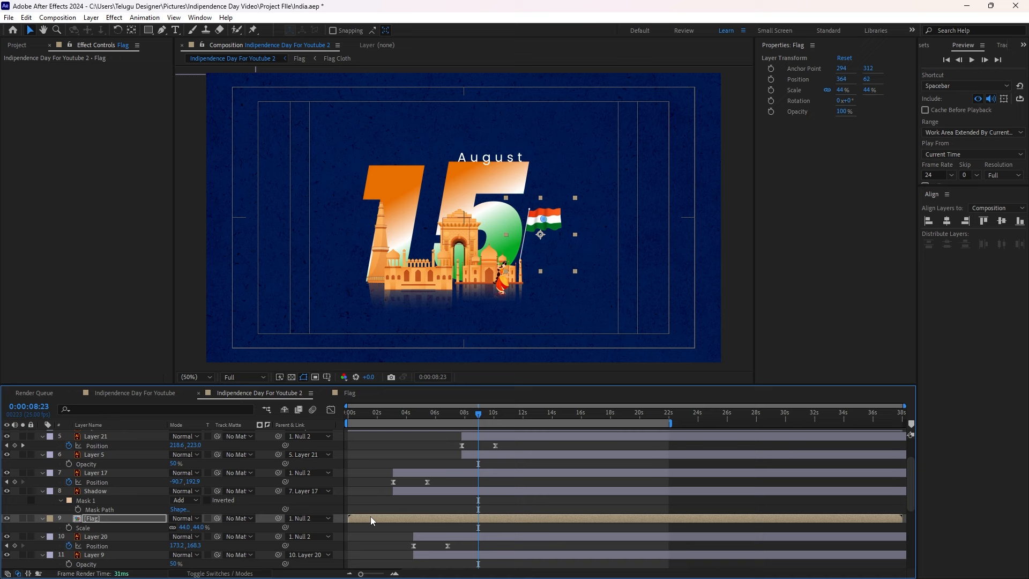
pyautogui.hotkey('shift', 'Down')
pyautogui.hotkey('shift', 'Down')
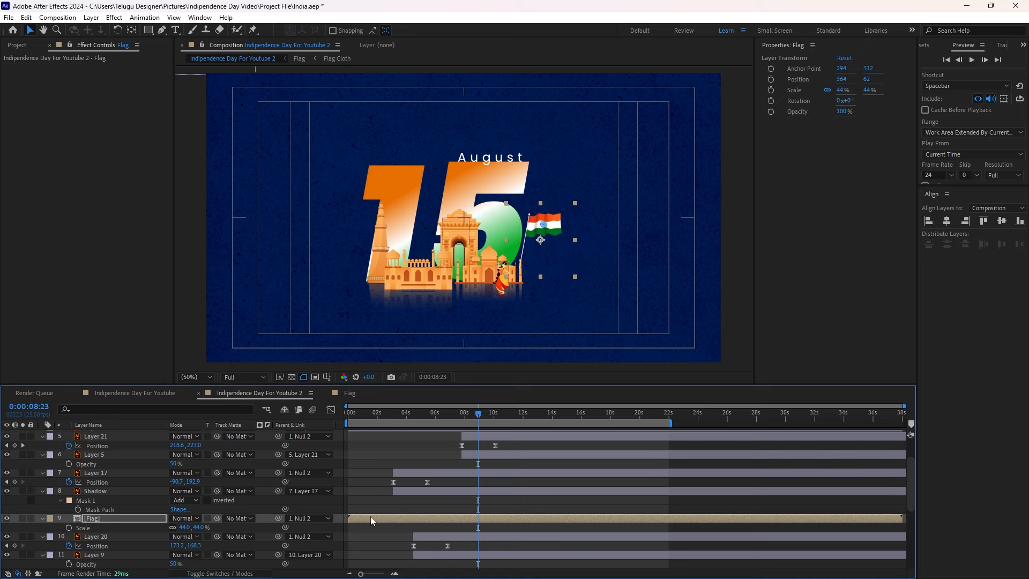
pyautogui.hotkey('shift', 'Left')
pyautogui.hotkey('shift', 'Left')
pyautogui.press('Left')
pyautogui.press('Left')
pyautogui.press('Left')
pyautogui.press('Left')
pyautogui.press('Left')
pyautogui.press('Left')
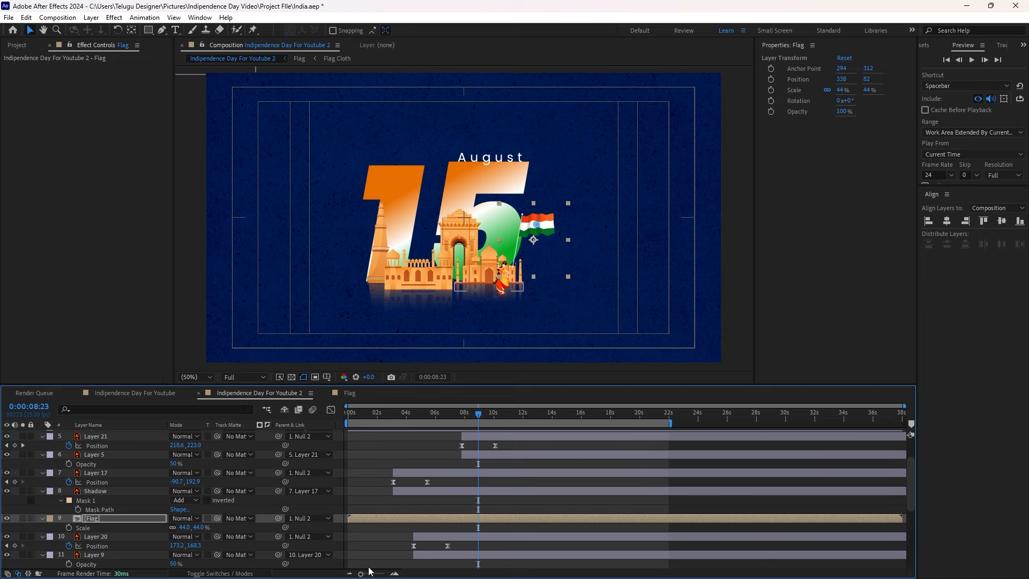
# Send the Flag layer four levels down in the layer stack, beneath Layer 10
pyautogui.hotkey('ctrl', '[')
pyautogui.hotkey('ctrl', '[')
pyautogui.hotkey('ctrl', '[')
pyautogui.hotkey('ctrl', '[')
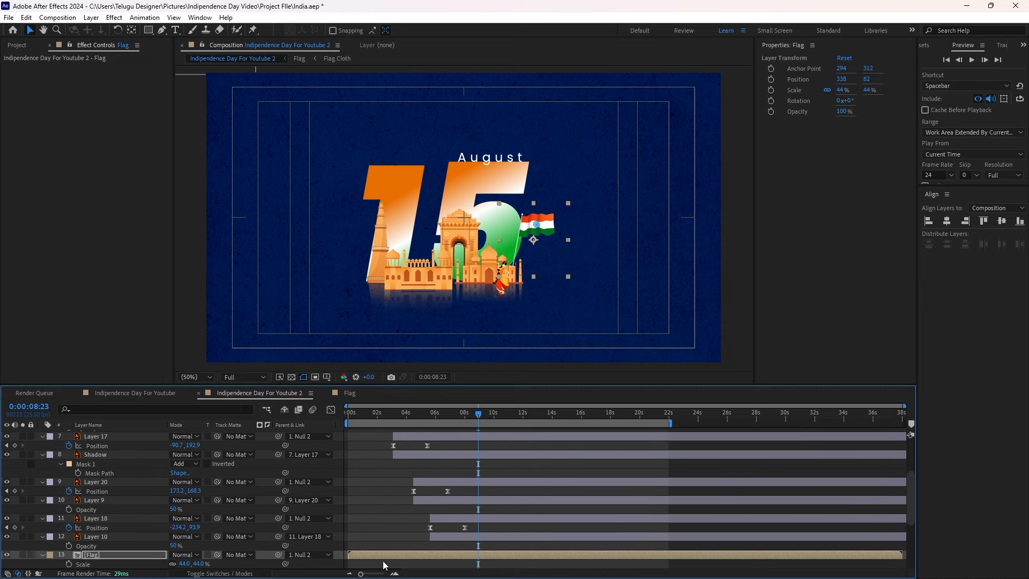
pyautogui.click(383, 562)
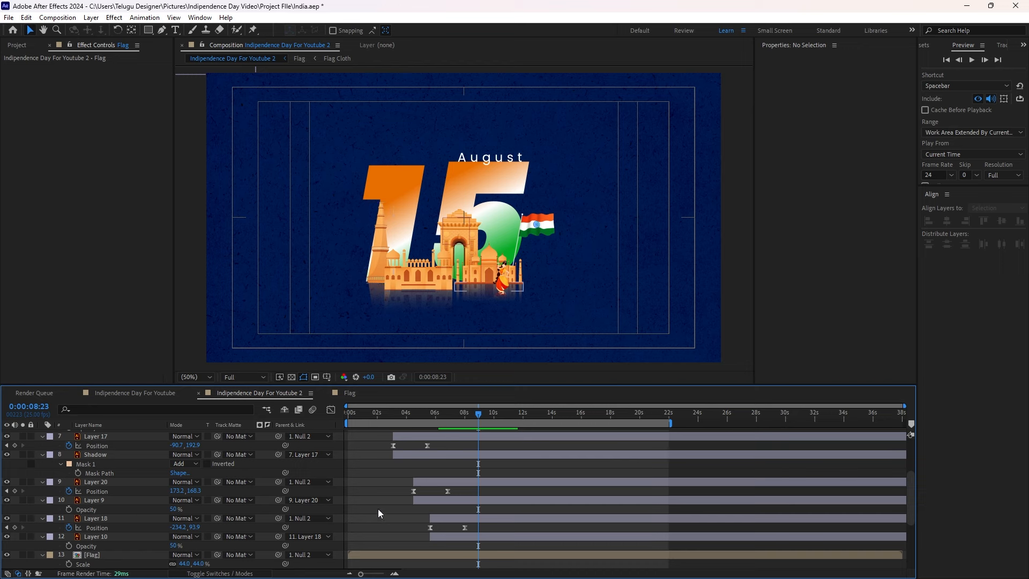
# Send the Flag layer further down the stack, directly beneath Layer 11 and above Layer 12
pyautogui.scroll(-3, 386, 499)
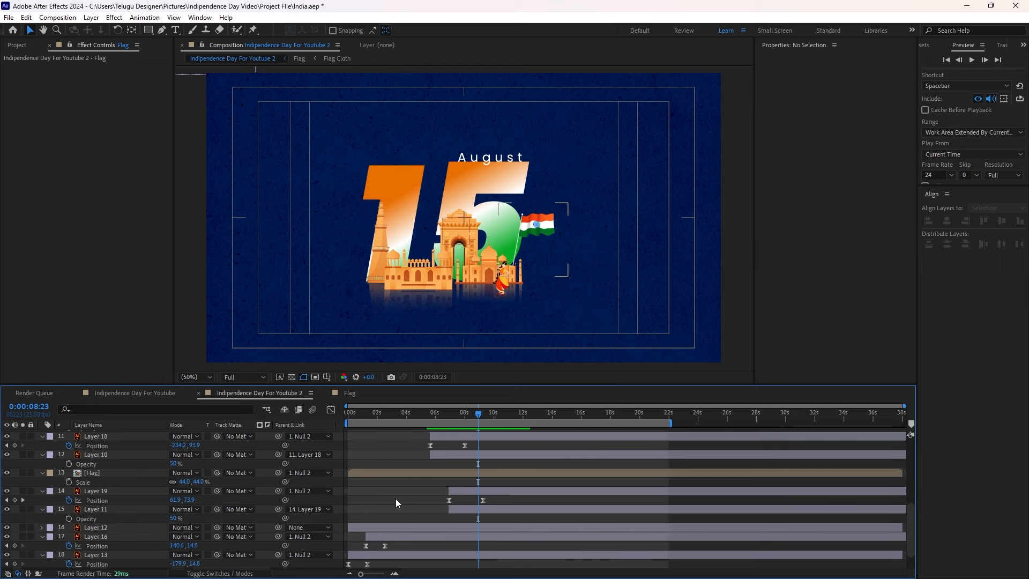
pyautogui.click(393, 472)
pyautogui.hotkey('ctrl', '[')
pyautogui.hotkey('ctrl', '[')
pyautogui.hotkey('ctrl', '[')
pyautogui.hotkey('ctrl', '[')
pyautogui.hotkey('ctrl', ']')
pyautogui.hotkey('ctrl', ']')
pyautogui.hotkey('ctrl', ']')
pyautogui.hotkey('ctrl', ']')
pyautogui.hotkey('ctrl', '[')
pyautogui.hotkey('ctrl', '[')
pyautogui.moveTo(95, 508); pyautogui.dragTo(99, 476)
pyautogui.hotkey('ctrl', 'z')
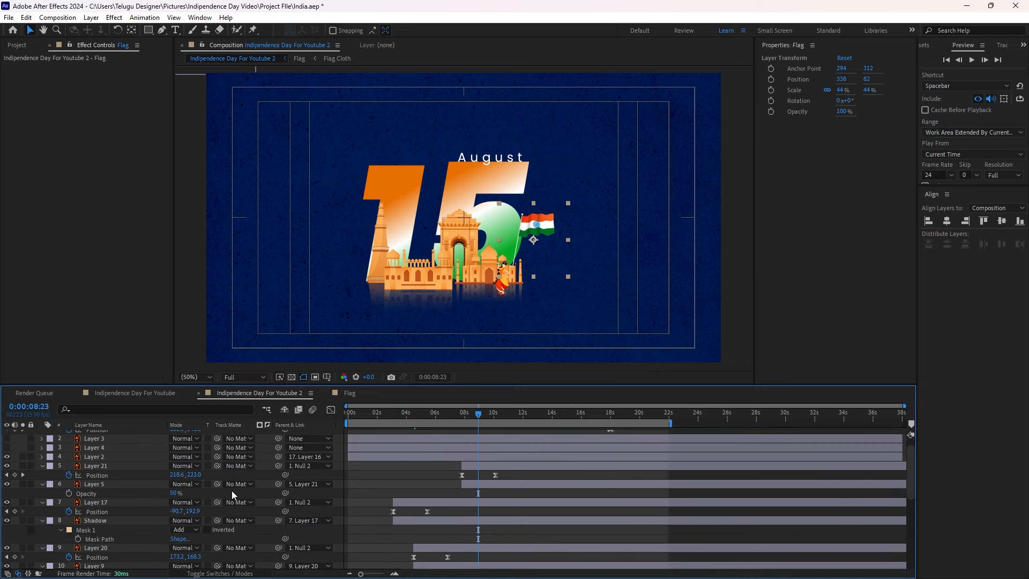
# Check the Flag layer's place in the stack and identify which layer holds the Taj Mahal
pyautogui.scroll(-5, 378, 525)
pyautogui.click(381, 514)
pyautogui.click(413, 545)
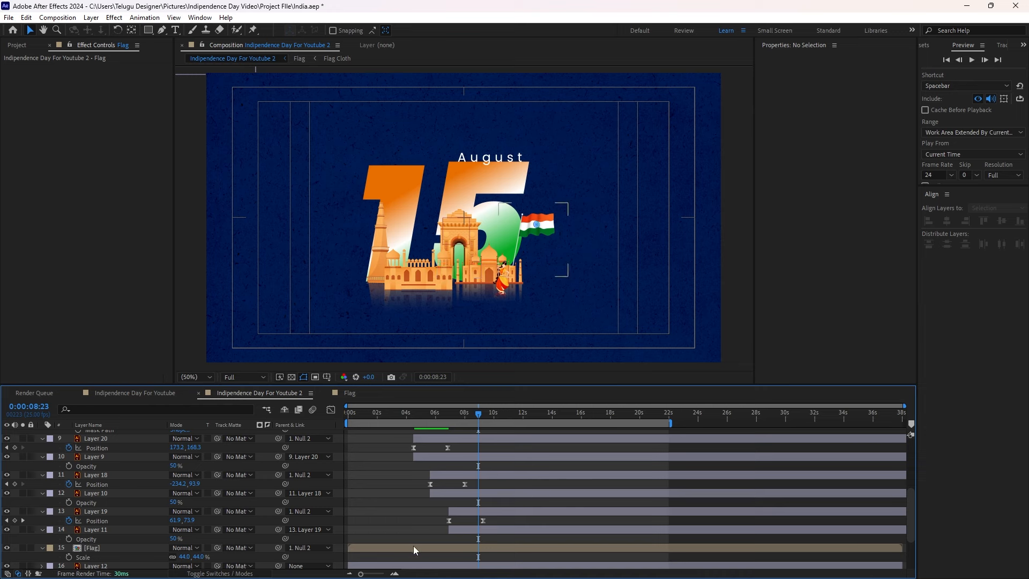
pyautogui.click(408, 533)
pyautogui.click(403, 548)
pyautogui.click(519, 243)
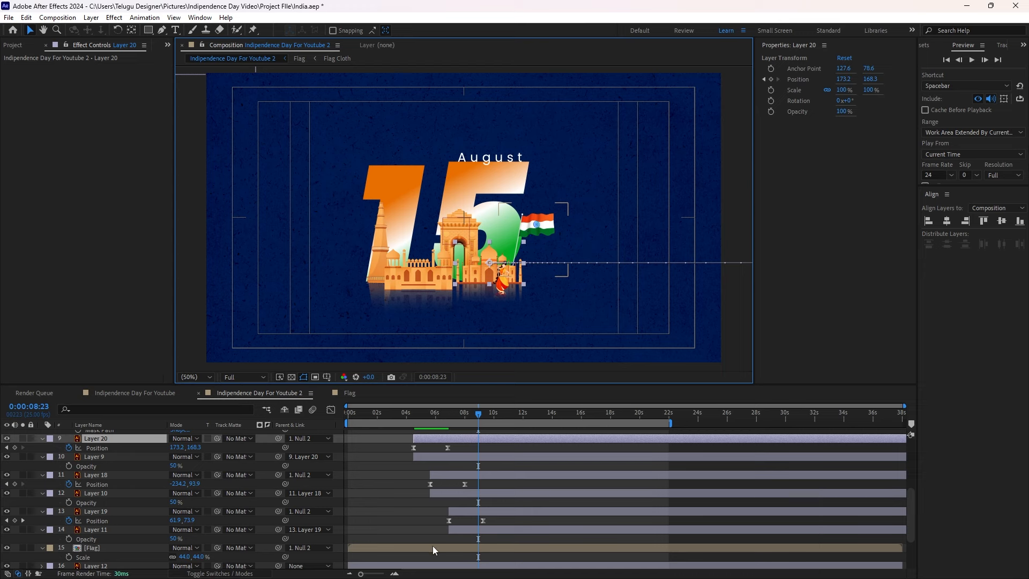
# Parent the Flag layer to Layer 20 and shift its start to match Layer 20's entrance
pyautogui.moveTo(279, 547); pyautogui.dragTo(420, 478)
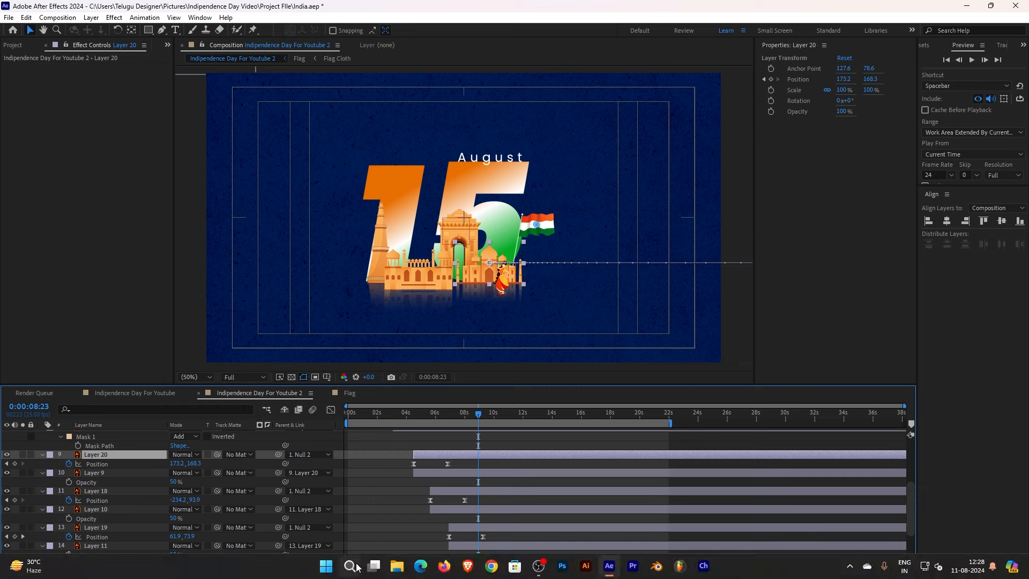
pyautogui.moveTo(381, 564); pyautogui.dragTo(443, 565)
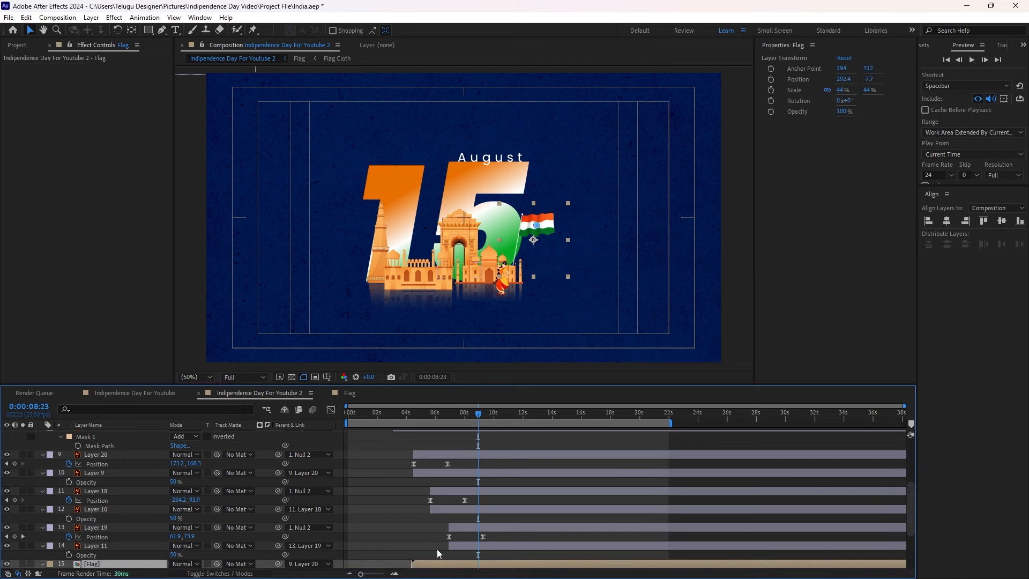
# Raise the Flag layer in the stack so it sits directly beneath Layer 20 and above Layer 9, and save the project
pyautogui.hotkey('ctrl', ']')
pyautogui.hotkey('ctrl', ']')
pyautogui.hotkey('ctrl', ']')
pyautogui.hotkey('ctrl', ']')
pyautogui.hotkey('ctrl', ']')
pyautogui.hotkey('ctrl', ']')
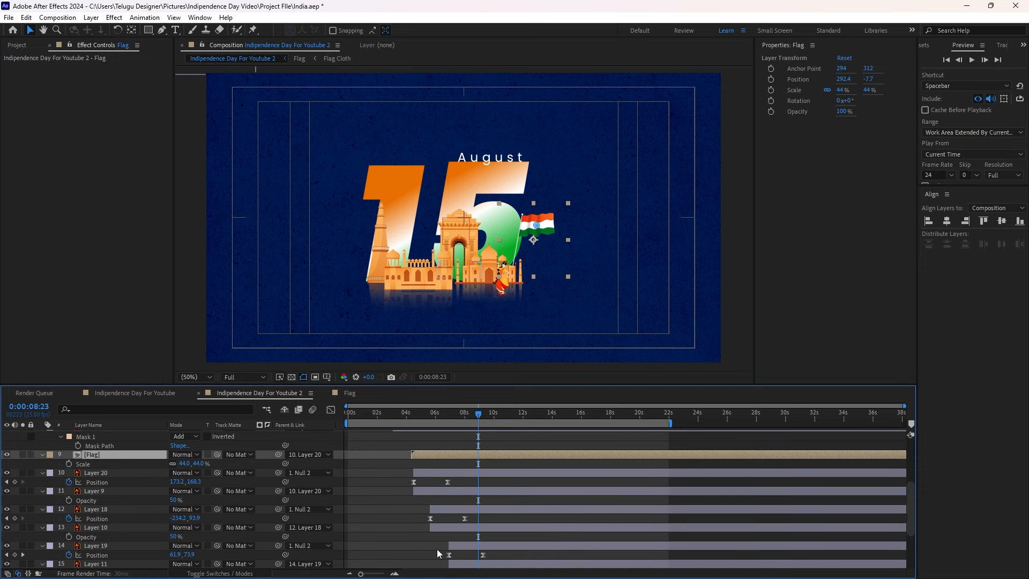
pyautogui.hotkey('ctrl', '[')
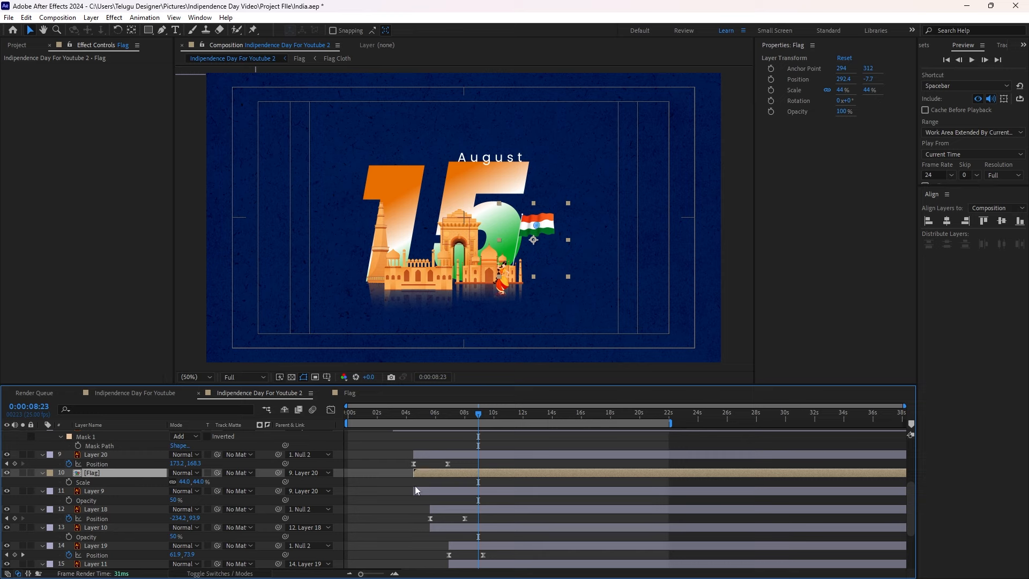
pyautogui.click(372, 515)
pyautogui.hotkey('ctrl', 's')
# Bring Layers 19, 11, 18 and 10 forward together in the stack, directly beneath Layer 2 and above Layer 21
pyautogui.scroll(-3, 367, 513)
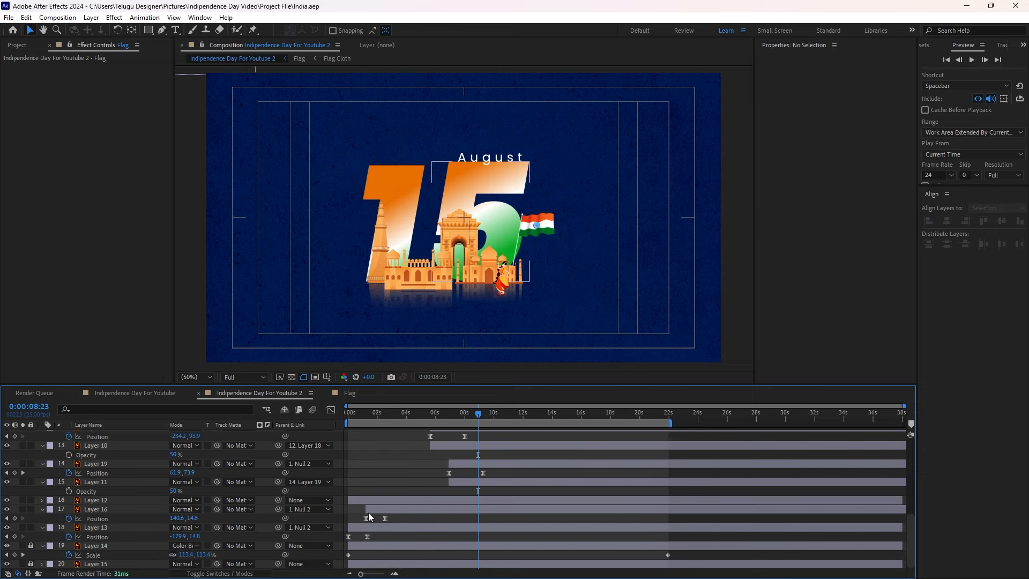
pyautogui.scroll(4, 380, 483)
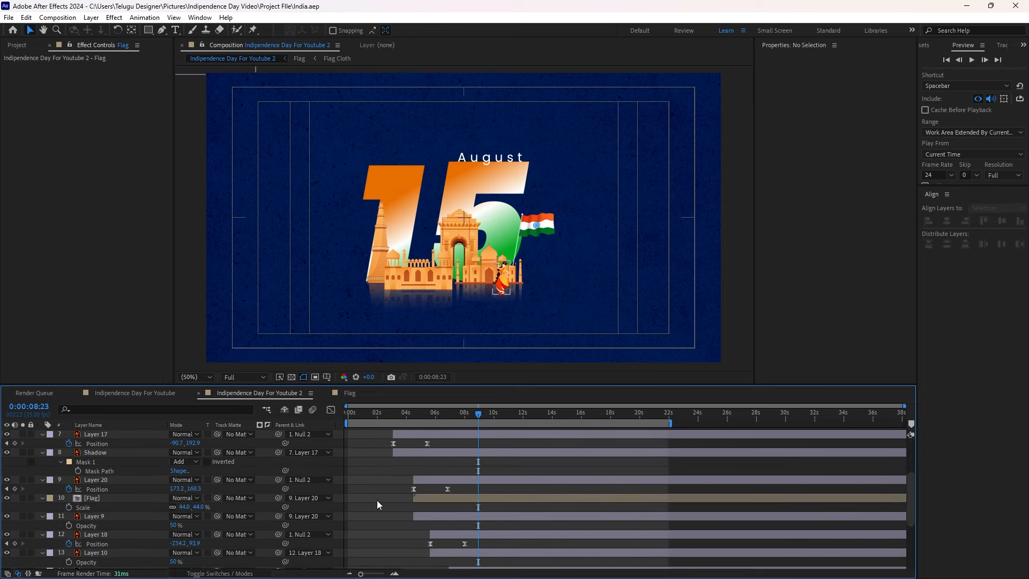
pyautogui.scroll(-3, 406, 507)
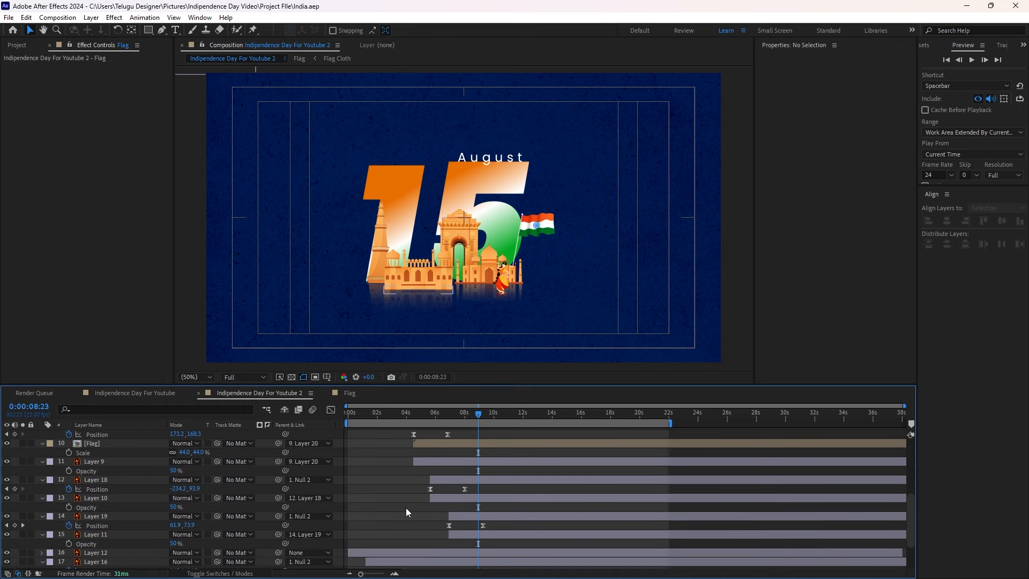
pyautogui.click(455, 531)
pyautogui.keyDown('ctrl'); pyautogui.click(455, 516); pyautogui.keyUp('ctrl')
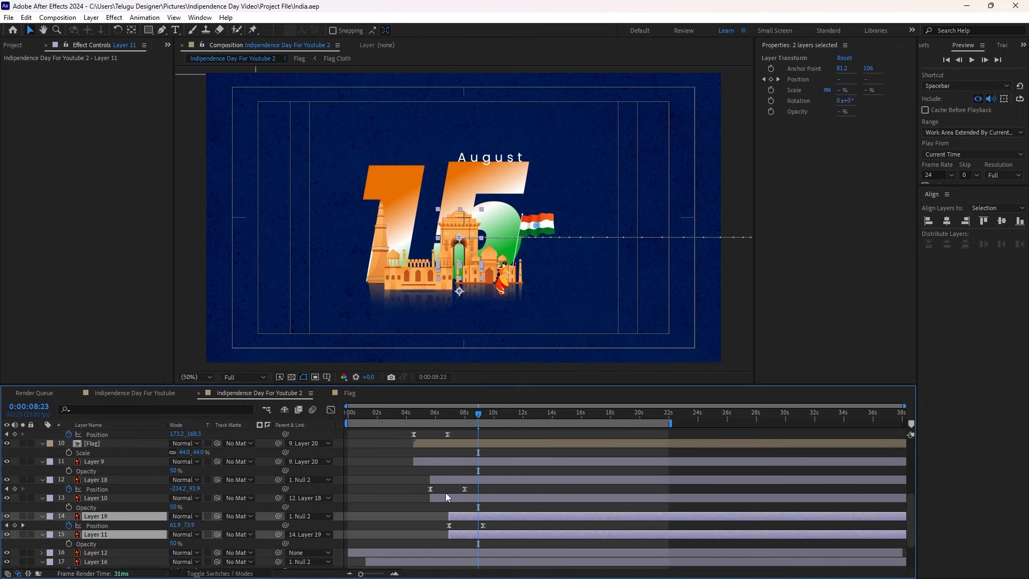
pyautogui.hotkey('ctrl', ']')
pyautogui.hotkey('ctrl', ']')
pyautogui.keyDown('ctrl'); pyautogui.click(448, 515); pyautogui.keyUp('ctrl')
pyautogui.keyDown('ctrl'); pyautogui.click(445, 535); pyautogui.keyUp('ctrl')
pyautogui.hotkey('ctrl', ']')
pyautogui.hotkey('ctrl', ']')
pyautogui.hotkey('ctrl', ']')
pyautogui.hotkey('ctrl', ']')
pyautogui.hotkey('ctrl', ']')
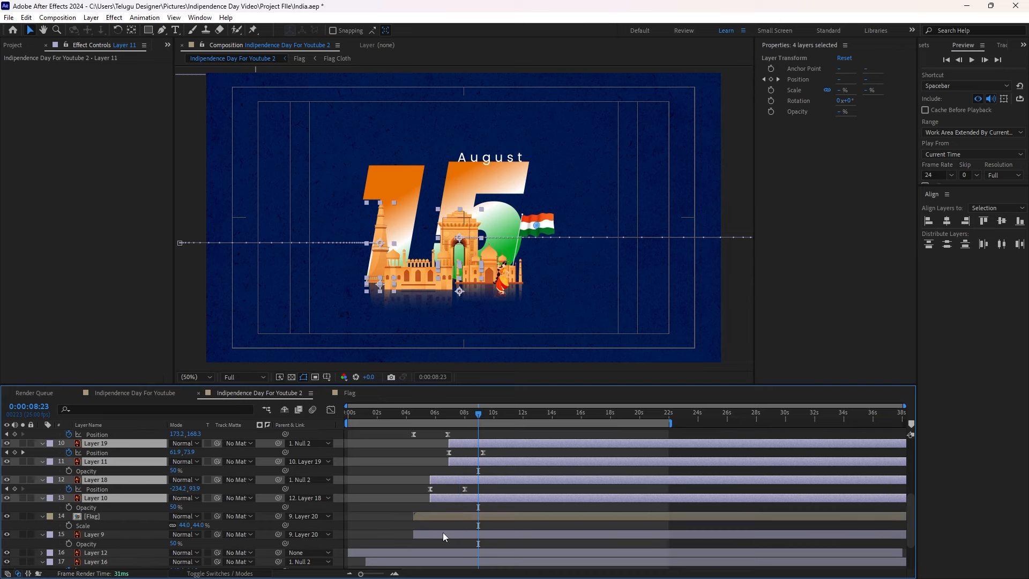
pyautogui.hotkey('ctrl', ']')
pyautogui.hotkey('ctrl', ']')
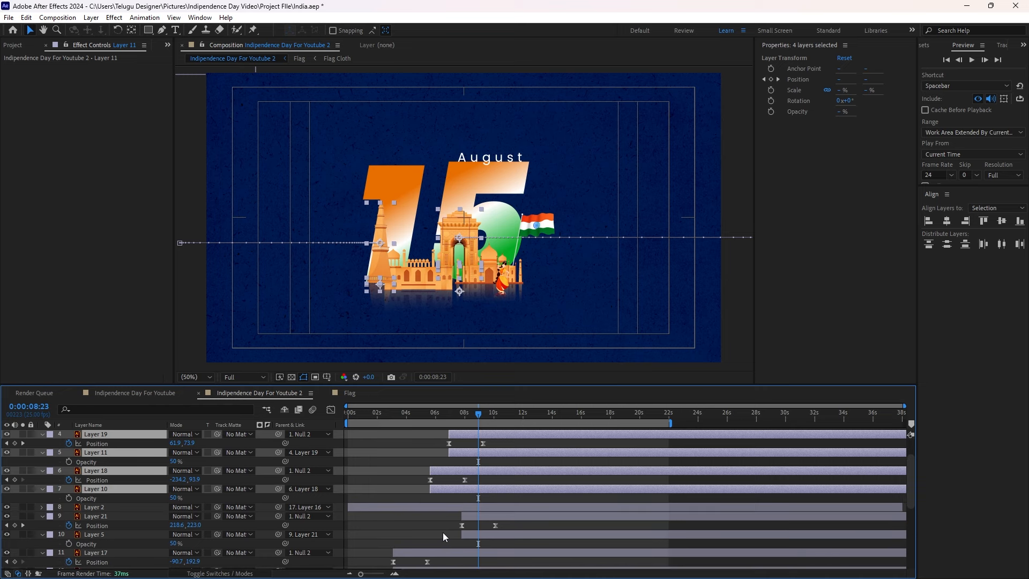
pyautogui.scroll(1, 443, 532)
# Bring Layer 21 and Layer 5 forward in the stack, directly beneath Layer 2 and above Layer 19
pyautogui.click(468, 515)
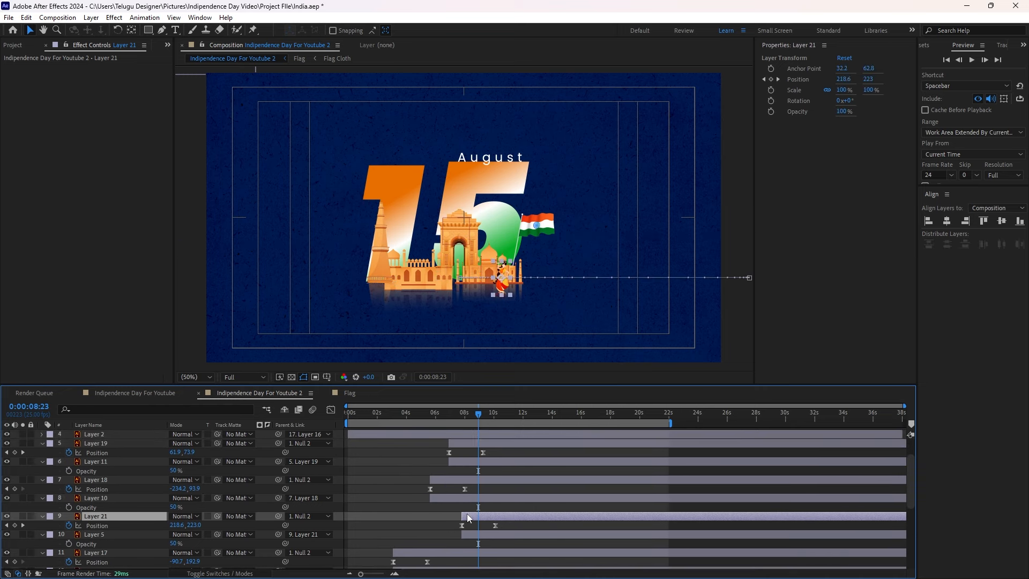
pyautogui.keyDown('shift'); pyautogui.click(468, 535); pyautogui.keyUp('shift')
pyautogui.hotkey('ctrl', ']')
pyautogui.hotkey('ctrl', ']')
pyautogui.hotkey('ctrl', ']')
pyautogui.hotkey('ctrl', ']')
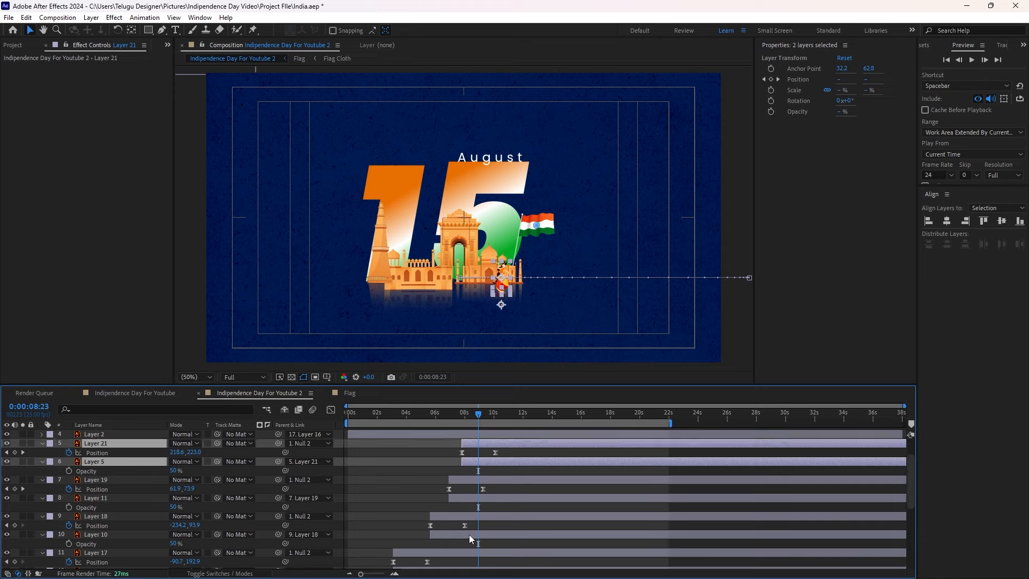
pyautogui.click(411, 512)
# Send Layer 17 and its Shadow layer back in the stack, beneath Layer 9 and directly above Layer 12
pyautogui.scroll(-5, 411, 510)
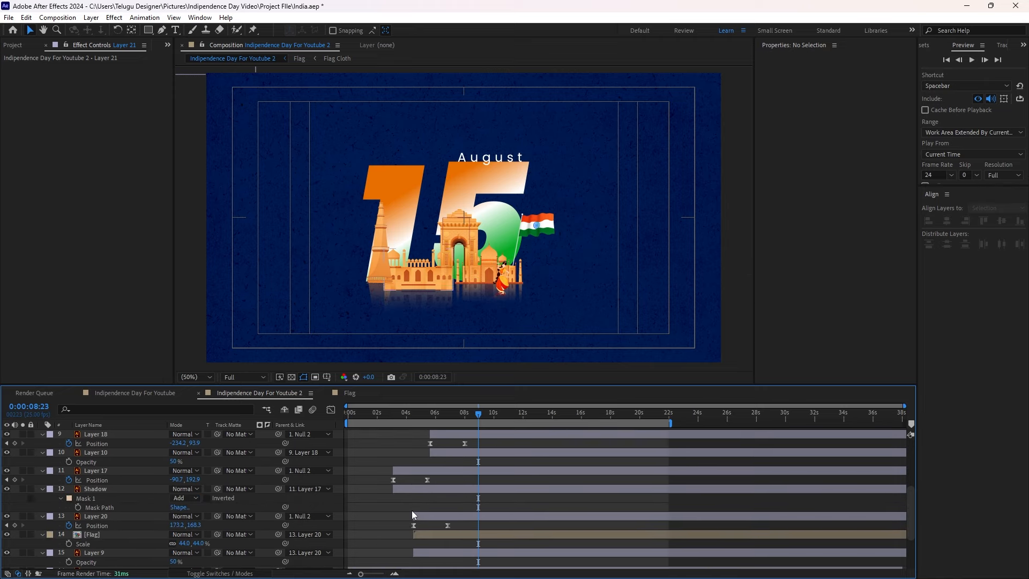
pyautogui.click(419, 487)
pyautogui.keyDown('shift'); pyautogui.click(411, 471); pyautogui.keyUp('shift')
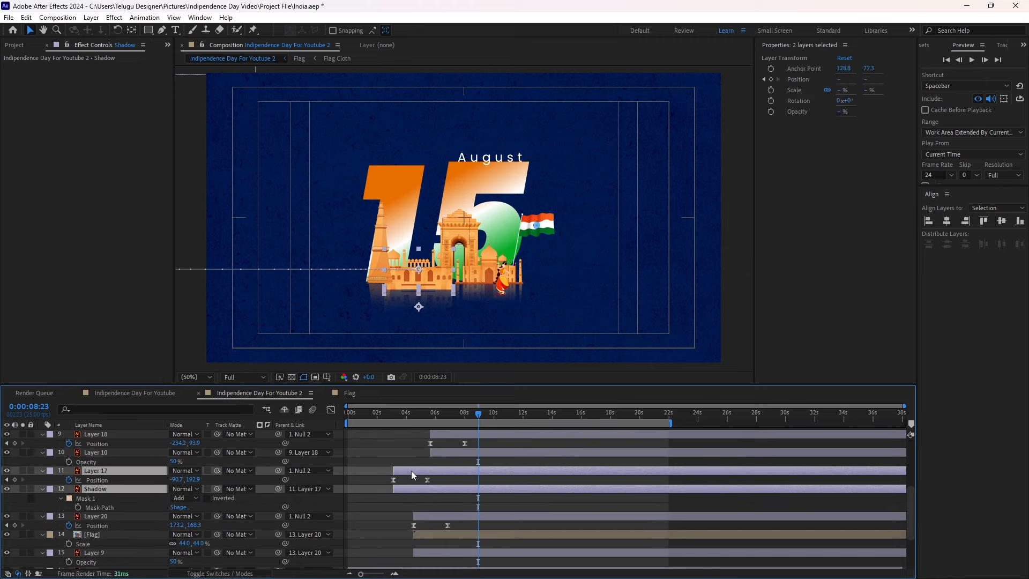
pyautogui.hotkey('ctrl', '[')
pyautogui.hotkey('ctrl', '[')
pyautogui.hotkey('ctrl', '[')
pyautogui.hotkey('ctrl', '[')
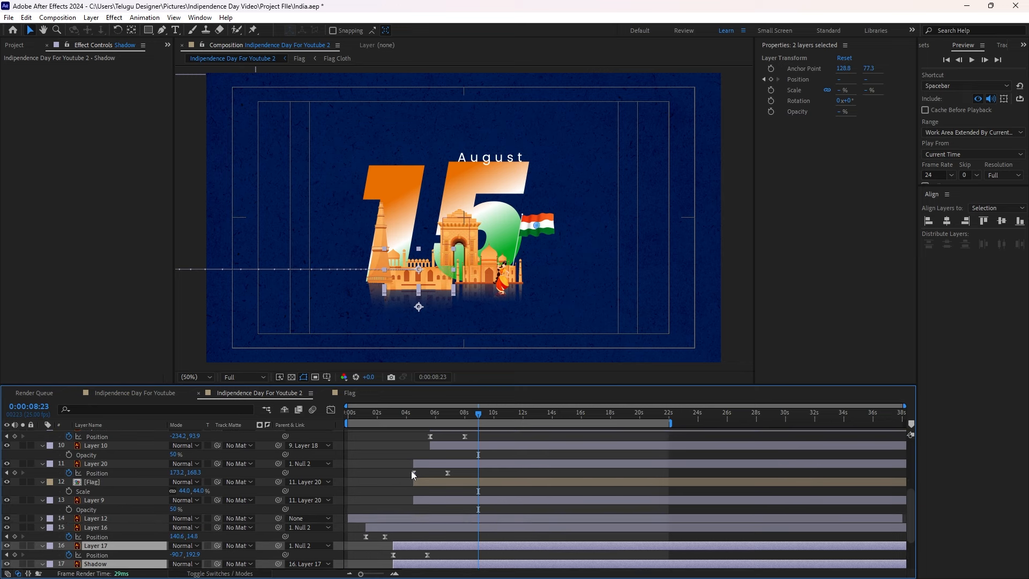
pyautogui.hotkey('ctrl', ']')
pyautogui.click(386, 467)
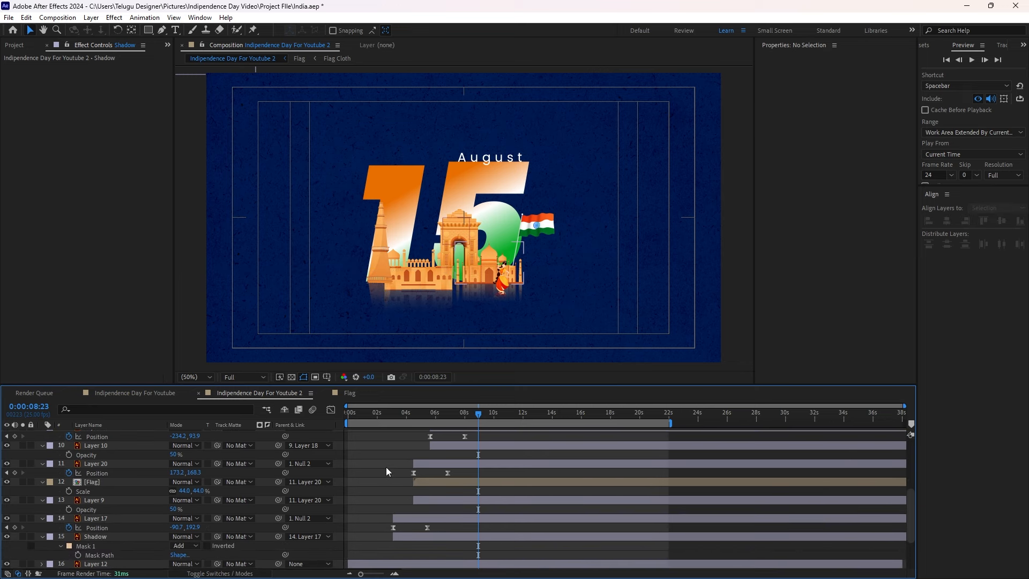
# Solo Layer 12 briefly to check what it contains, and restore the full view
pyautogui.scroll(-3, 388, 476)
pyautogui.click(372, 500)
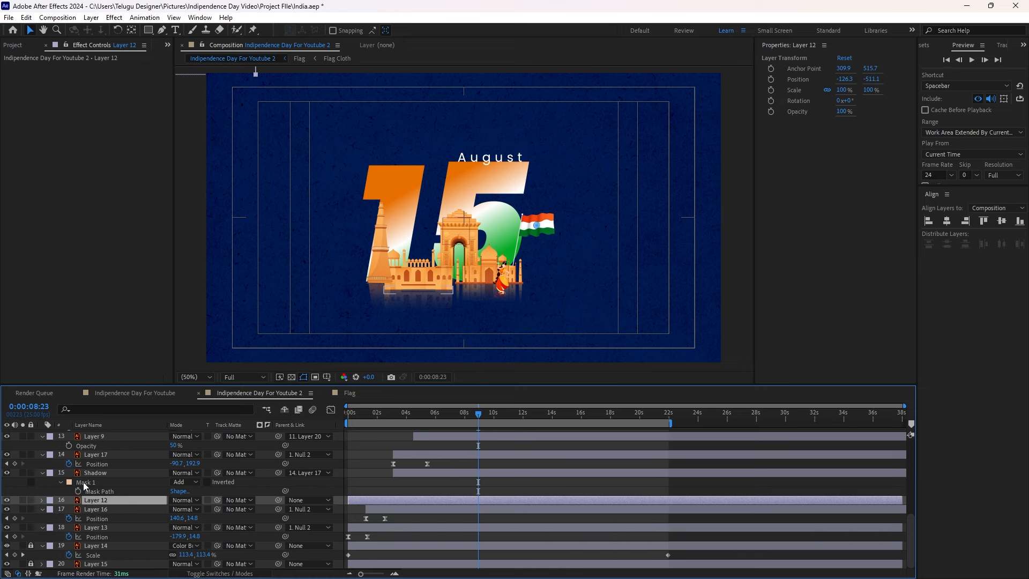
pyautogui.click(22, 499)
pyautogui.click(21, 500)
pyautogui.click(374, 473)
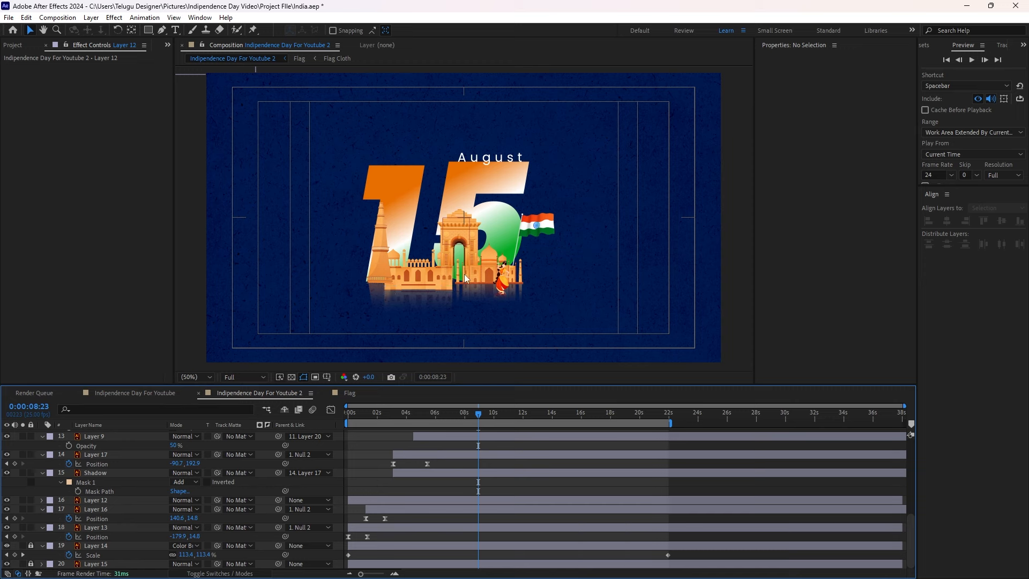
# Set the current time to 0:00:13:24 and apply the Drop Shadow effect to the numeral 1 on Layer 13
pyautogui.moveTo(396, 413); pyautogui.dragTo(552, 421)
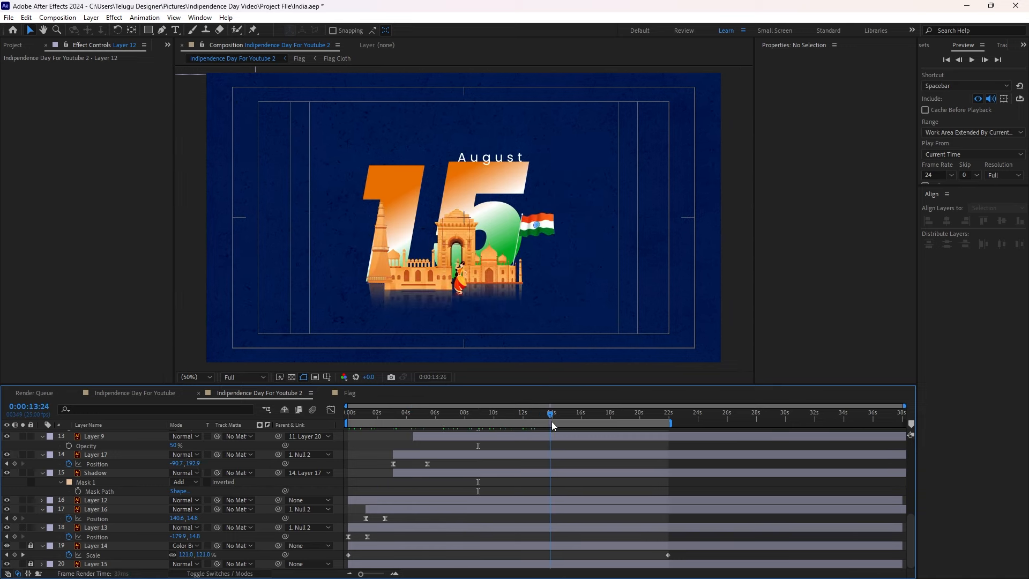
pyautogui.click(386, 176)
pyautogui.hotkey('ctrl', 'space')
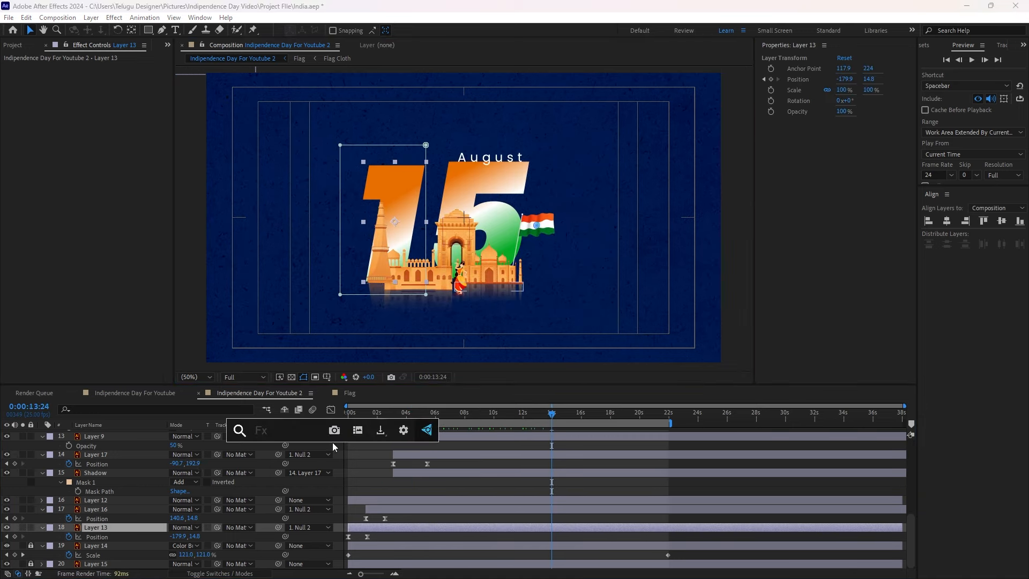
pyautogui.write('drop')
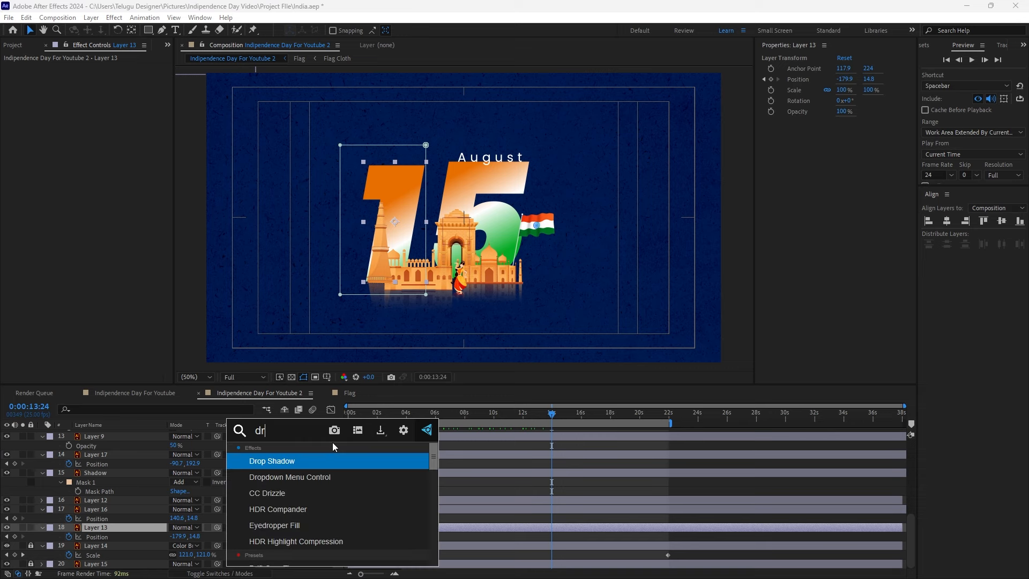
pyautogui.click(273, 463)
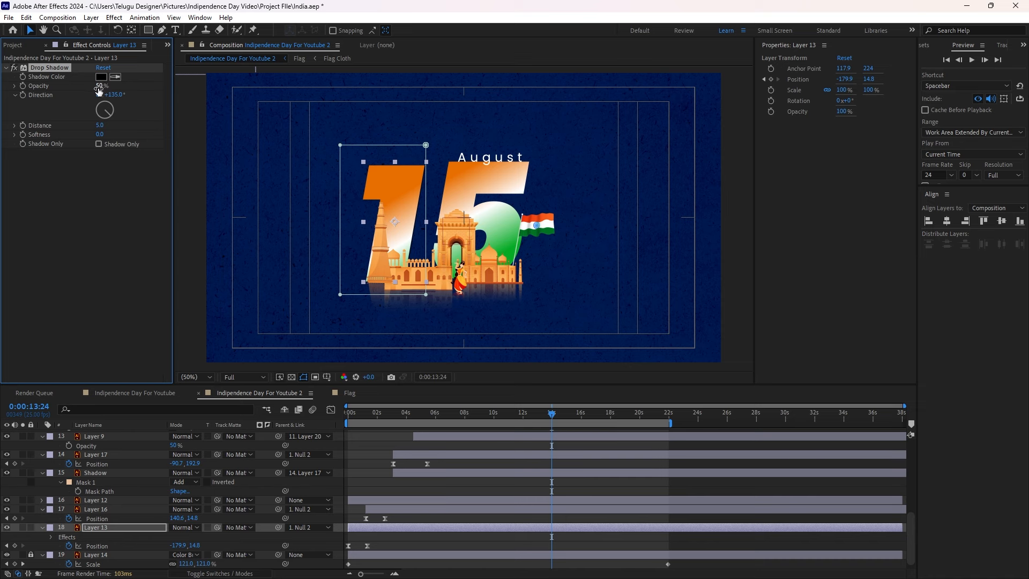
# Set Layer 13's Drop Shadow distance to 20 and its softness to 48
pyautogui.moveTo(103, 126)
pyautogui.mouseDown()
pyautogui.moveTo(98, 140)
pyautogui.moveTo(128, 128)
pyautogui.moveTo(111, 135)
pyautogui.mouseUp()
pyautogui.click(98, 125)
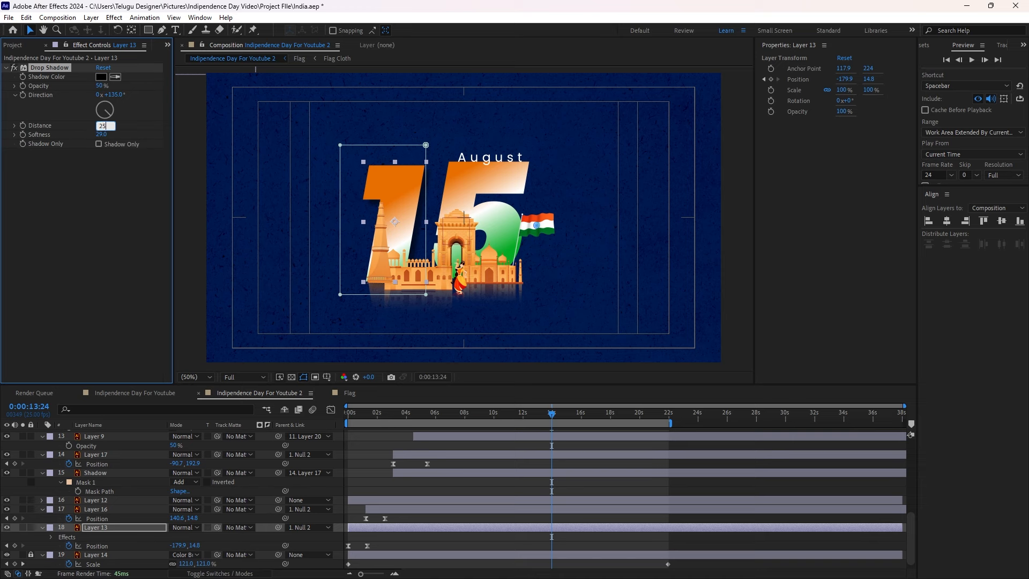
pyautogui.click(65, 196)
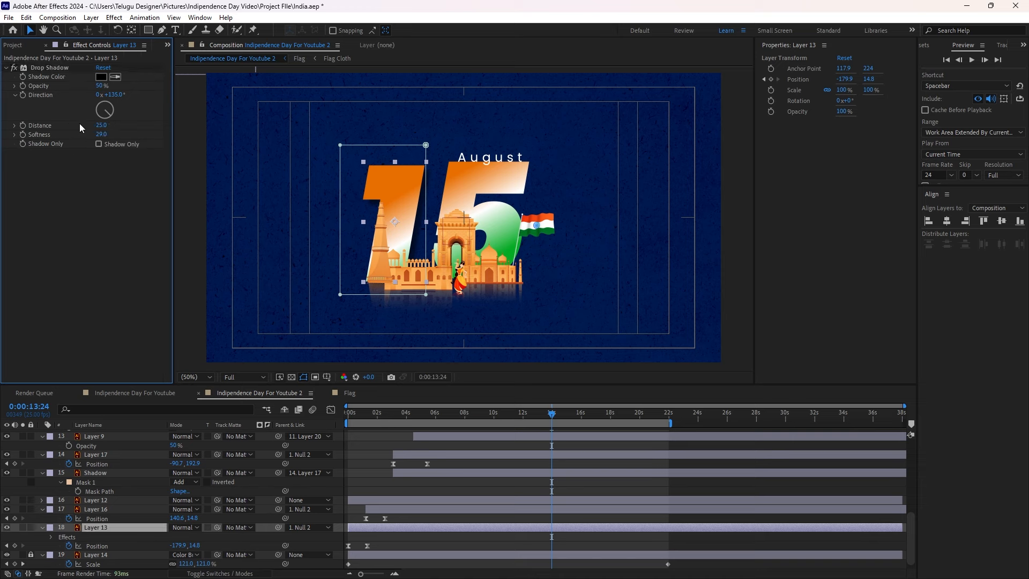
pyautogui.click(99, 125)
pyautogui.write('2')
pyautogui.click(83, 210)
pyautogui.moveTo(101, 134); pyautogui.dragTo(109, 132)
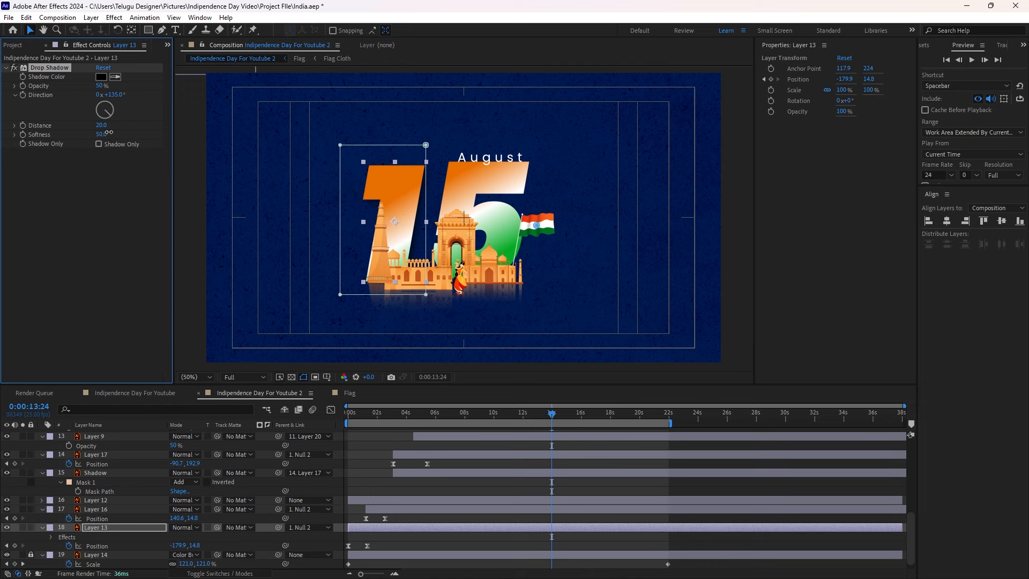
pyautogui.click(114, 183)
# Copy Layer 13's Drop Shadow effect onto the numeral 5, the flag and the Taj Mahal
pyautogui.click(45, 67)
pyautogui.click(448, 181)
pyautogui.hotkey('ctrl', 'v')
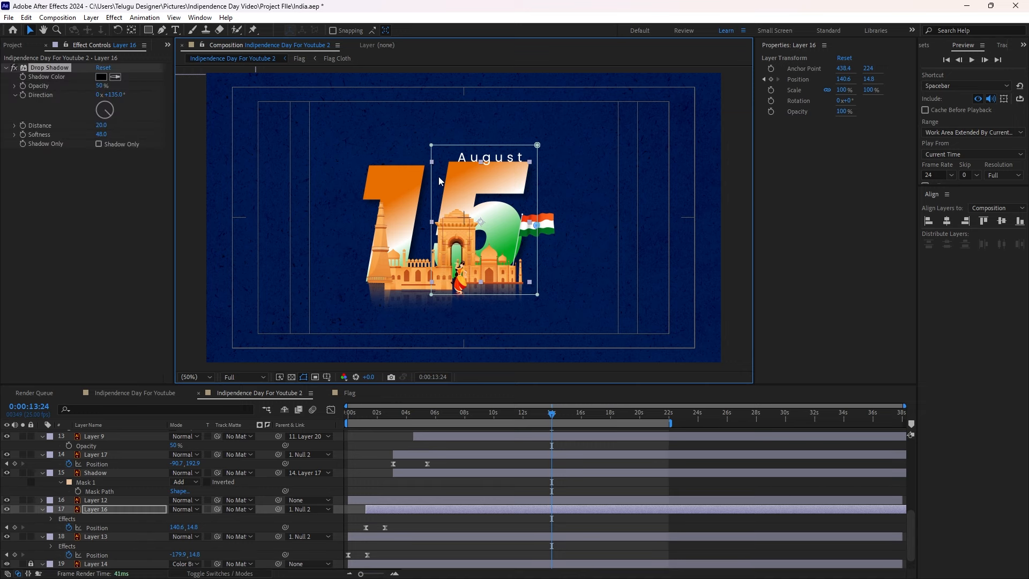
pyautogui.click(552, 232)
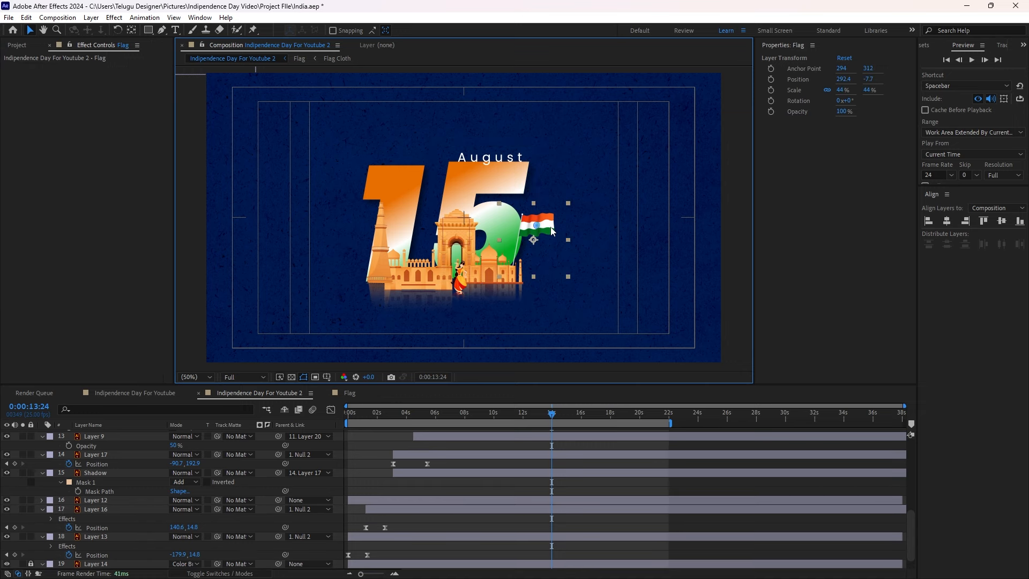
pyautogui.hotkey('ctrl', 'v')
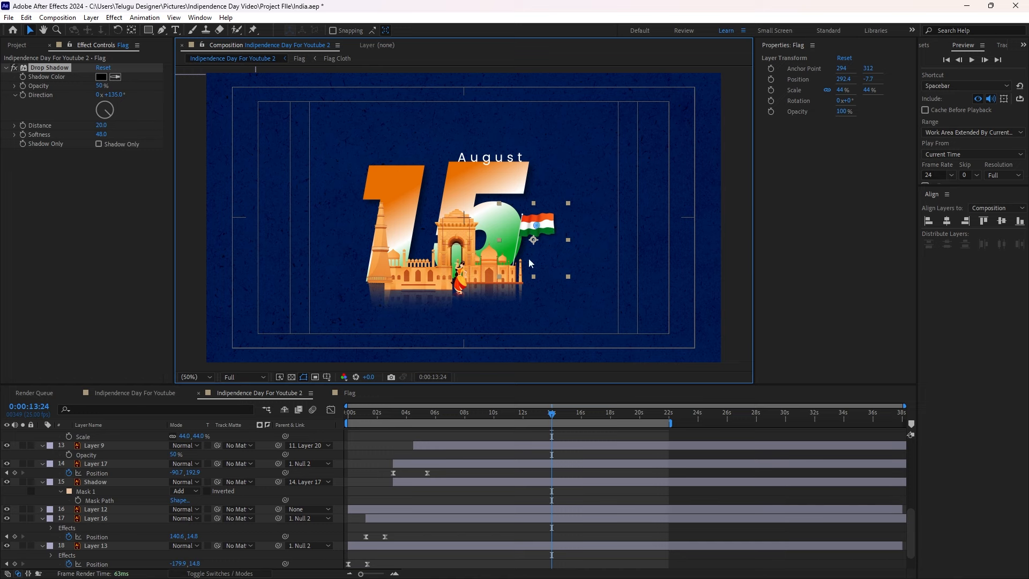
pyautogui.click(484, 270)
pyautogui.hotkey('ctrl', 'v')
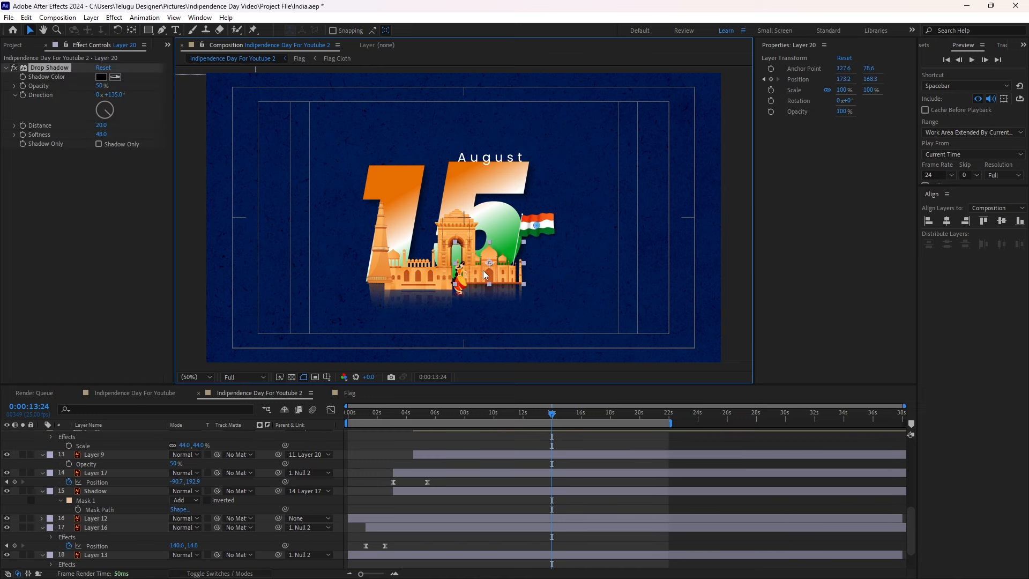
# Paste the same Drop Shadow onto the central gate on Layer 19, the fort on Layer 17 and the tower on Layer 18
pyautogui.click(447, 217)
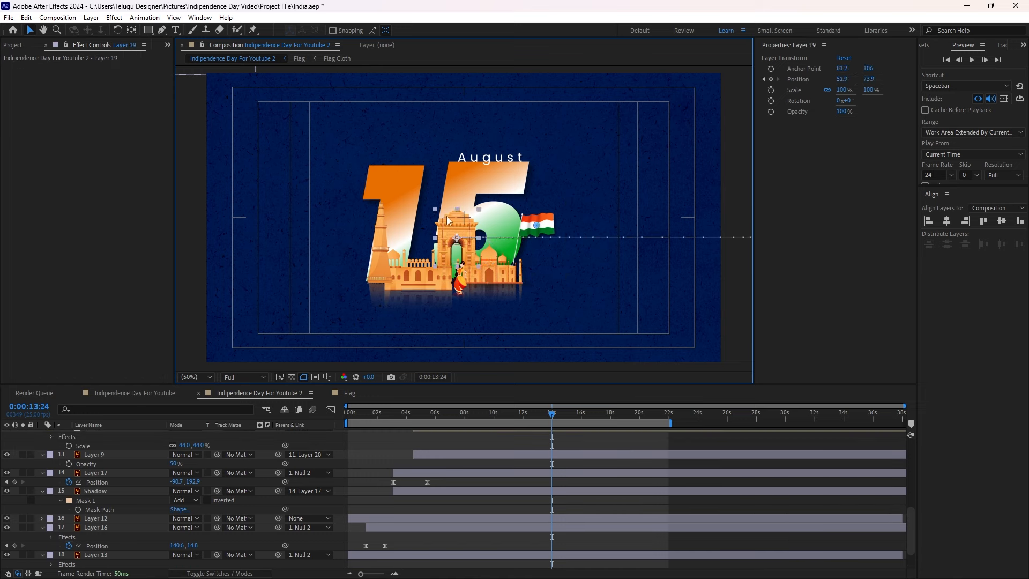
pyautogui.hotkey('ctrl', 'v')
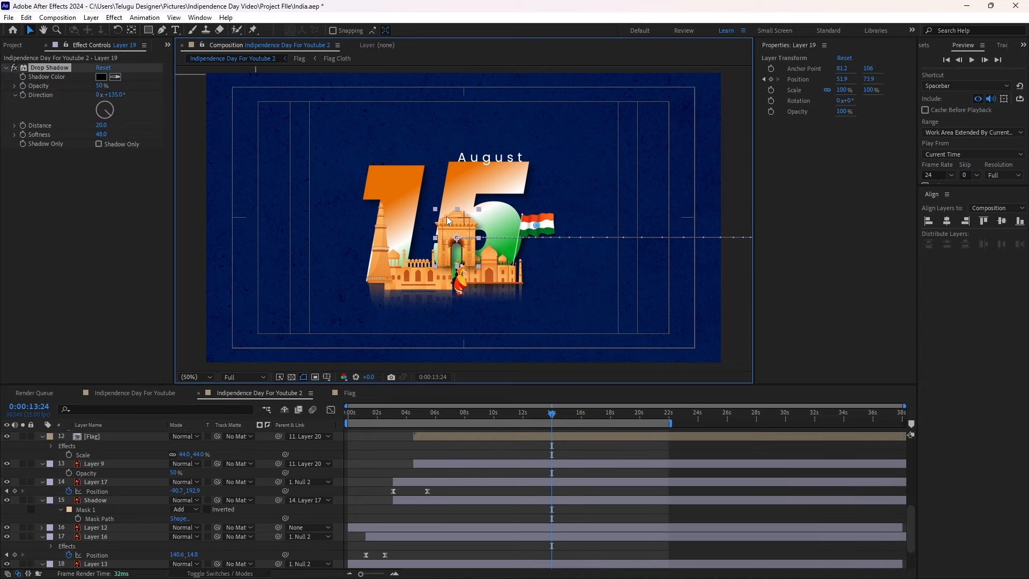
pyautogui.click(410, 282)
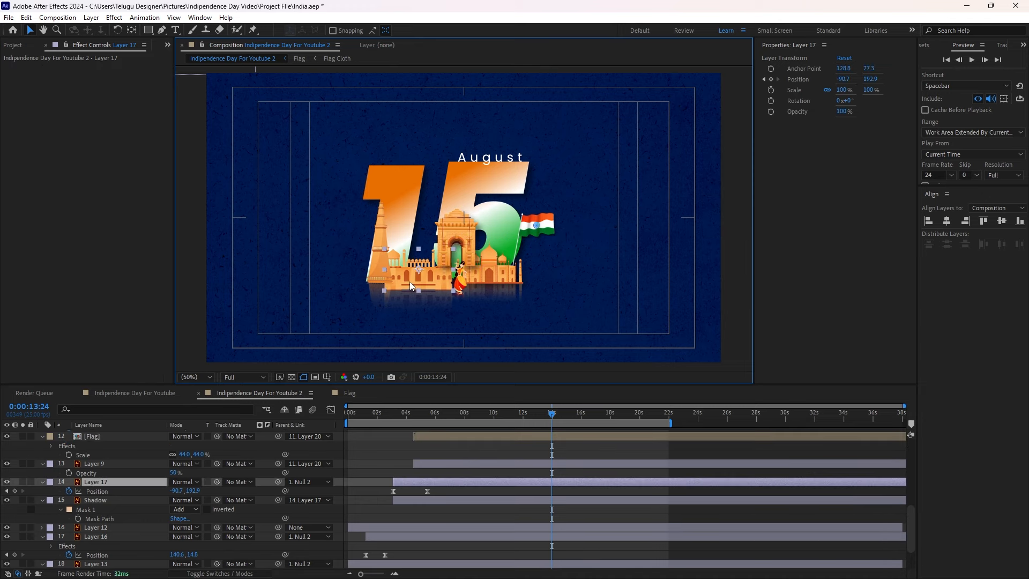
pyautogui.hotkey('ctrl', 'v')
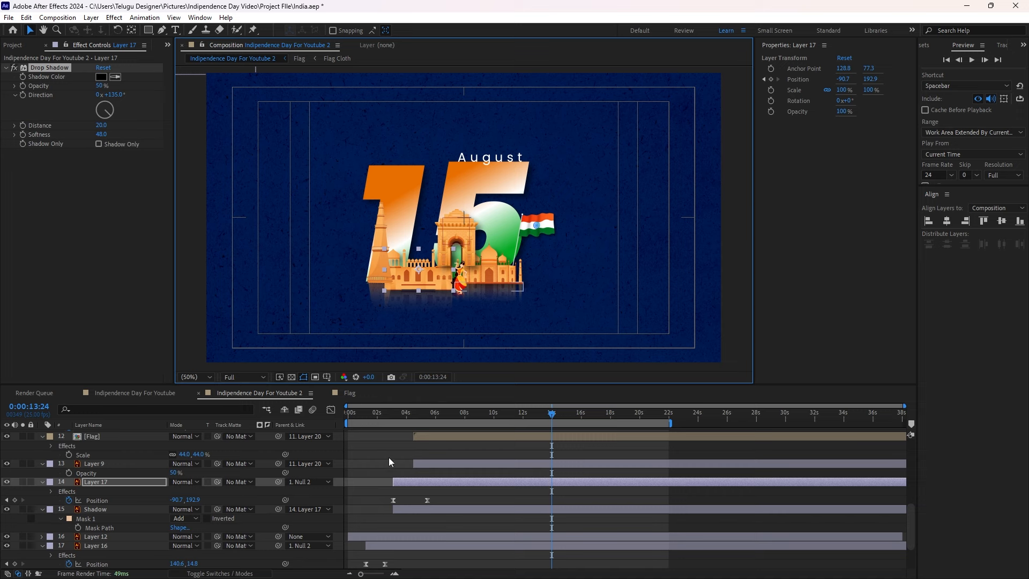
pyautogui.click(389, 458)
pyautogui.click(378, 224)
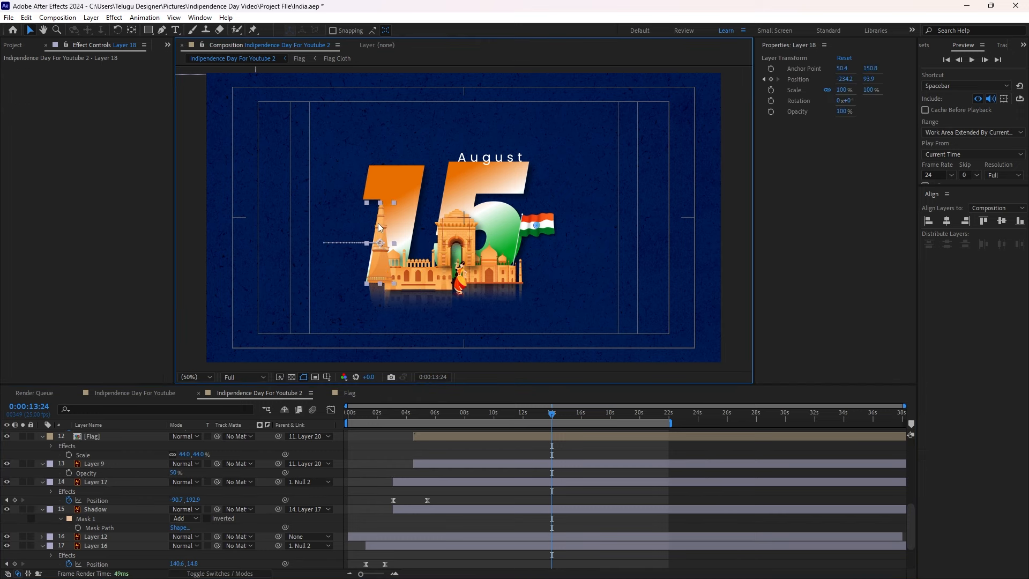
pyautogui.hotkey('ctrl', 'v')
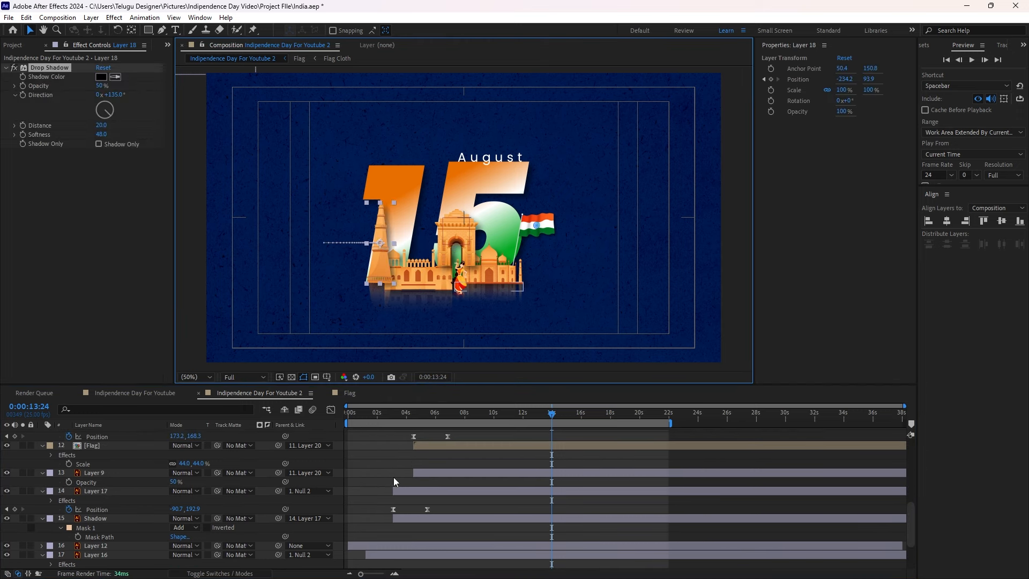
# Deselect all layers and save the project
pyautogui.click(384, 461)
pyautogui.click(381, 273)
pyautogui.click(383, 433)
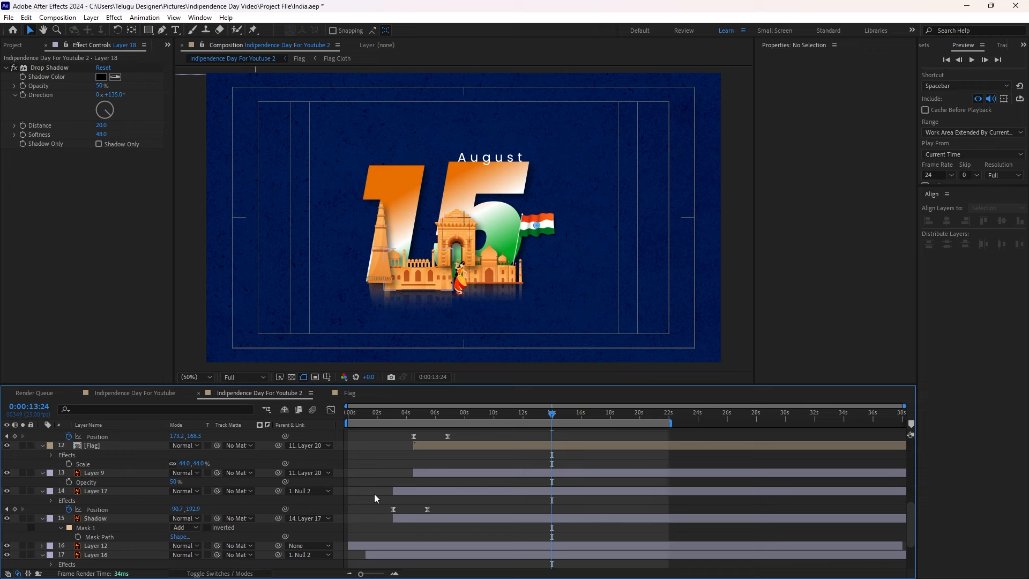
pyautogui.hotkey('ctrl', 's')
# Raise the fort on Layer 17 and its Shadow layer in the stacking order to directly above Layer 19
pyautogui.click(422, 290)
pyautogui.keyDown('shift'); pyautogui.click(410, 520); pyautogui.keyUp('shift')
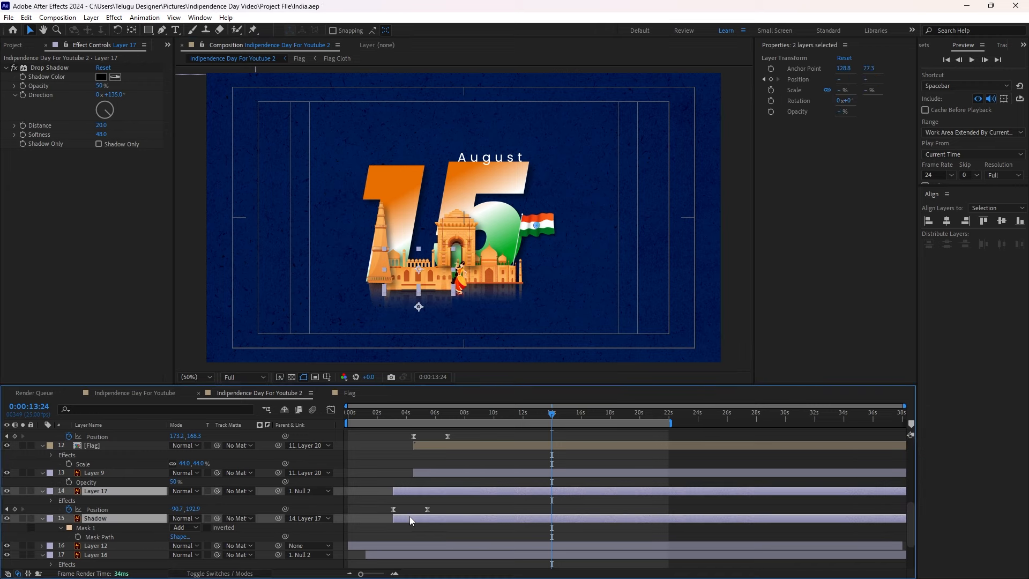
pyautogui.hotkey('ctrl', ']')
pyautogui.hotkey('ctrl', ']')
pyautogui.hotkey('ctrl', ']')
pyautogui.hotkey('ctrl', ']')
pyautogui.hotkey('ctrl', ']')
pyautogui.hotkey('ctrl', ']')
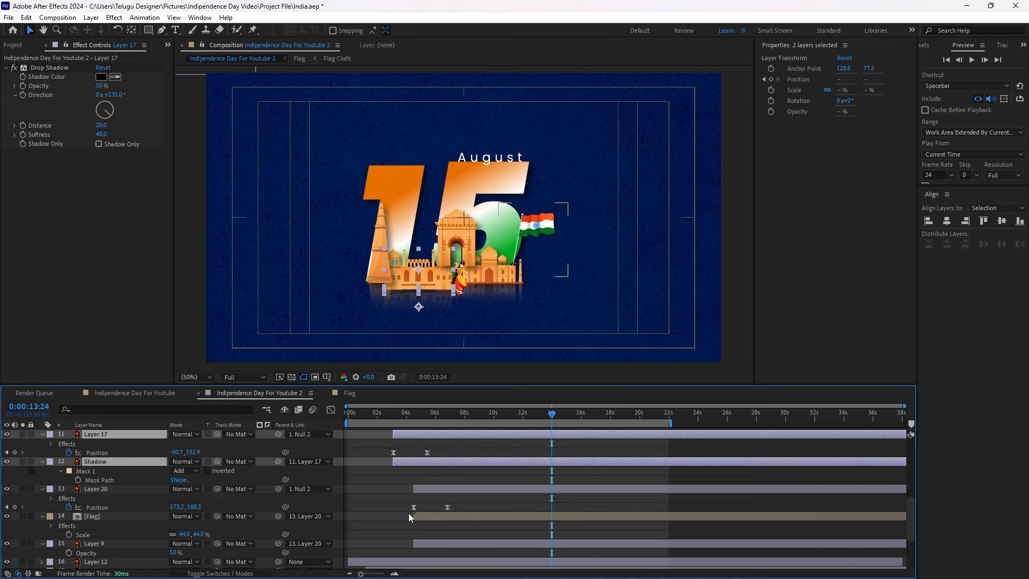
pyautogui.hotkey('ctrl', ']')
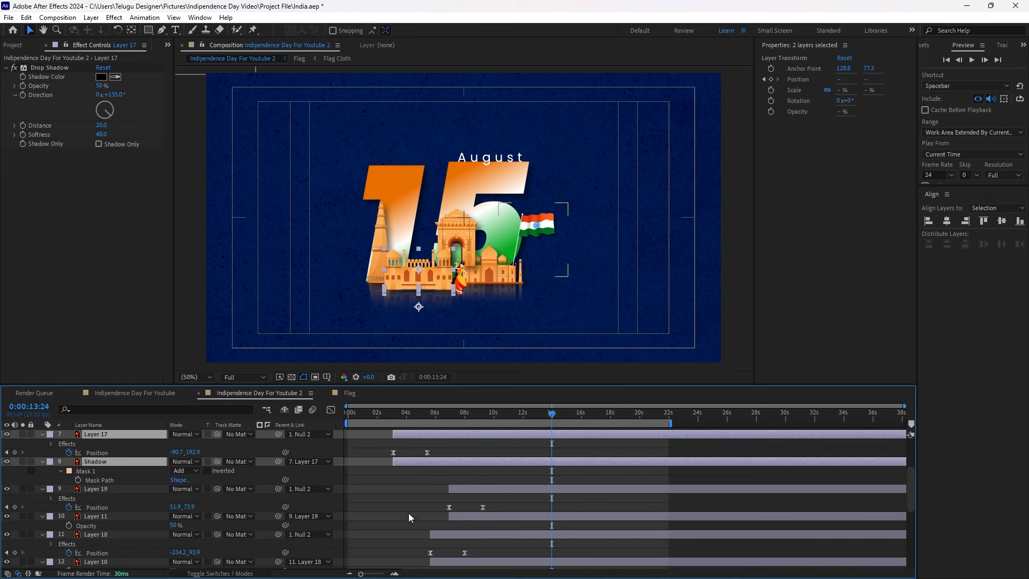
pyautogui.click(408, 509)
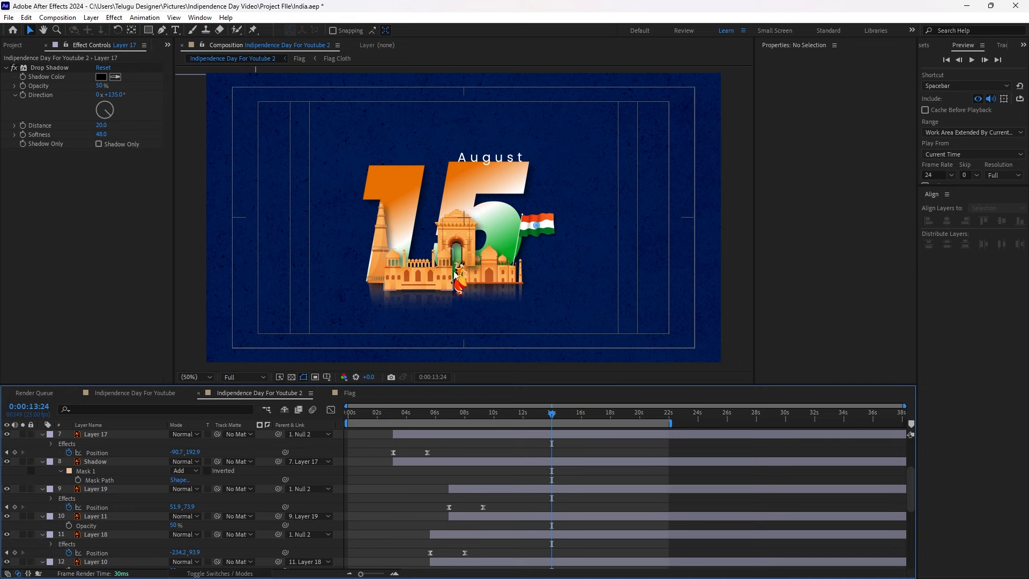
# Send the central gate on Layer 19 and its reflection on Layer 11 down to directly below Layer 12, and save the project
pyautogui.click(459, 224)
pyautogui.click(474, 247)
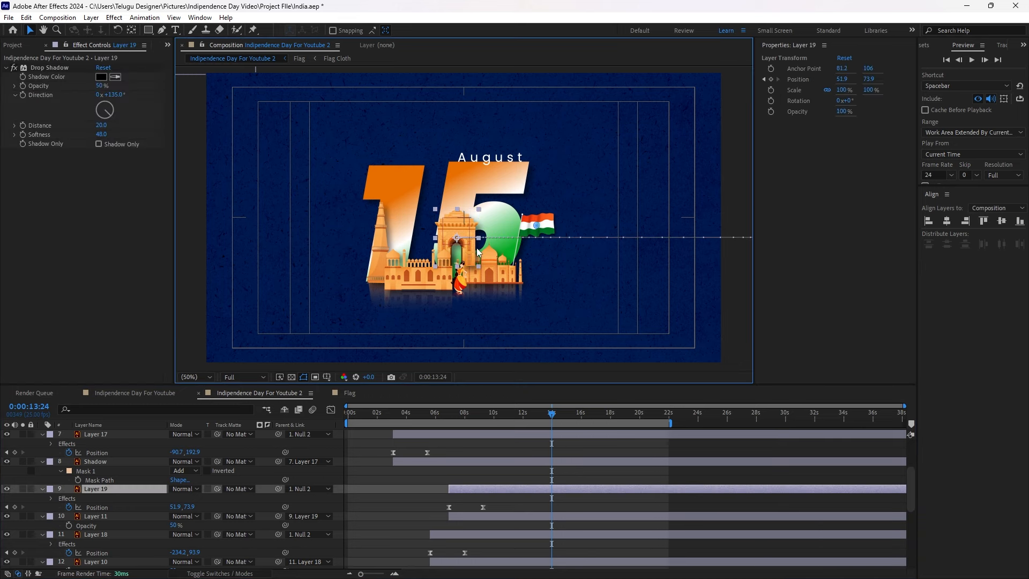
pyautogui.keyDown('ctrl'); pyautogui.click(460, 515); pyautogui.keyUp('ctrl')
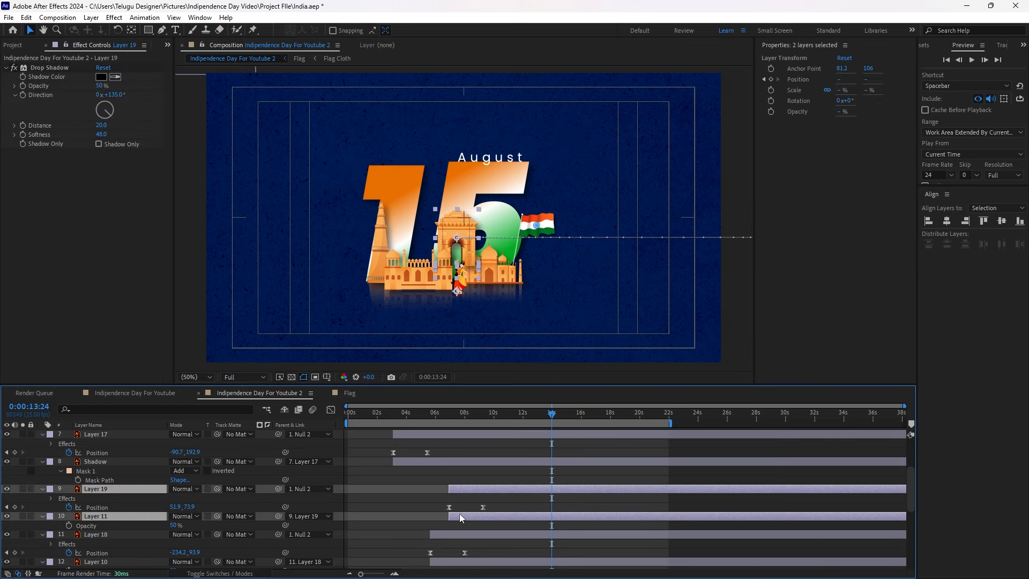
pyautogui.hotkey('ctrl', '[')
pyautogui.hotkey('ctrl', '[')
pyautogui.hotkey('ctrl', '[')
pyautogui.hotkey('ctrl', '[')
pyautogui.hotkey('ctrl', '[')
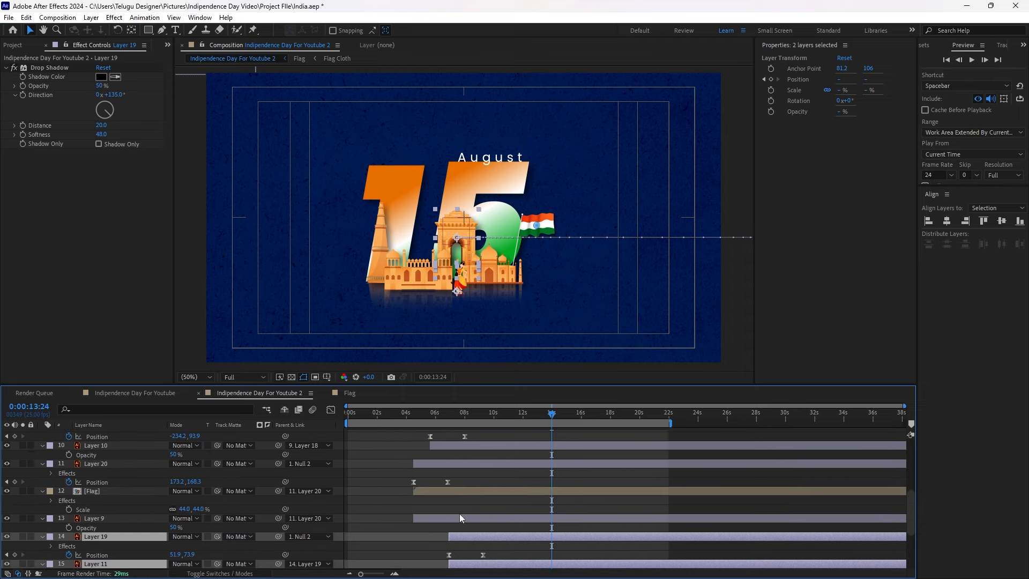
pyautogui.hotkey('ctrl', '[')
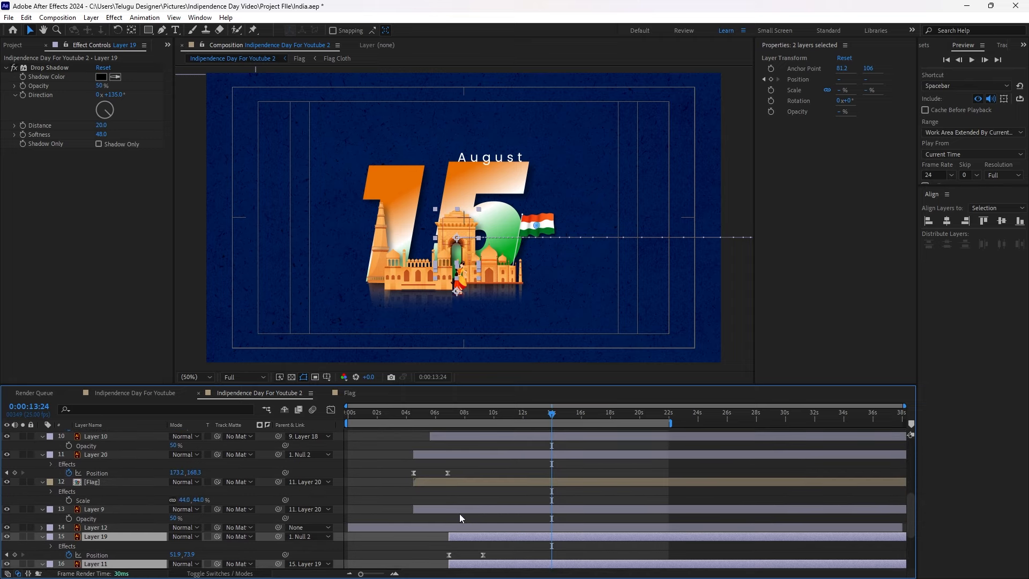
pyautogui.click(352, 495)
pyautogui.moveTo(413, 415); pyautogui.dragTo(387, 468)
pyautogui.hotkey('ctrl', 's')
# Set the current time to 0:00:09:01 and paste the copied Drop Shadow onto the dancer on Layer 21
pyautogui.scroll(5, 400, 459)
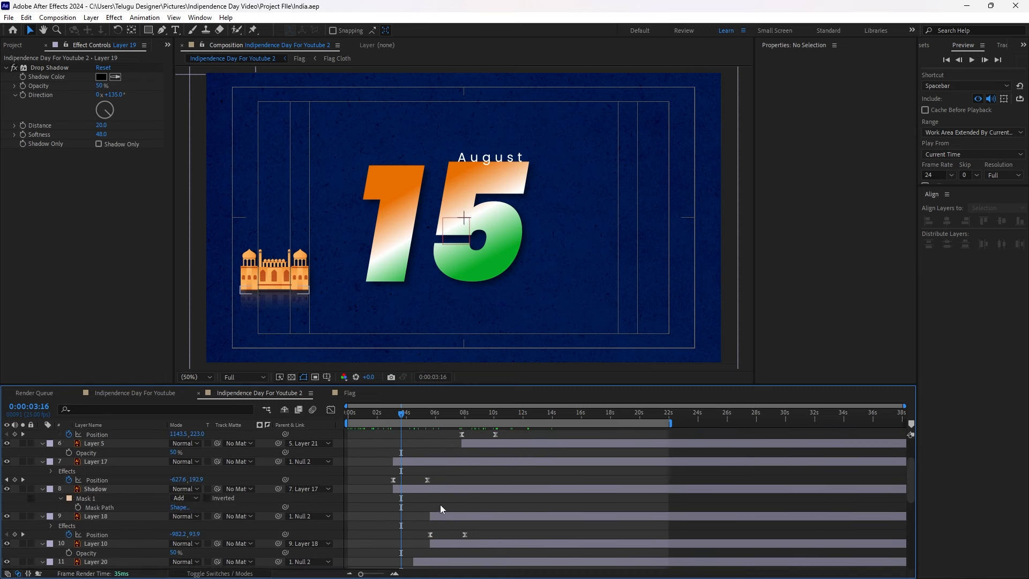
pyautogui.moveTo(393, 420); pyautogui.dragTo(480, 415)
pyautogui.click(489, 272)
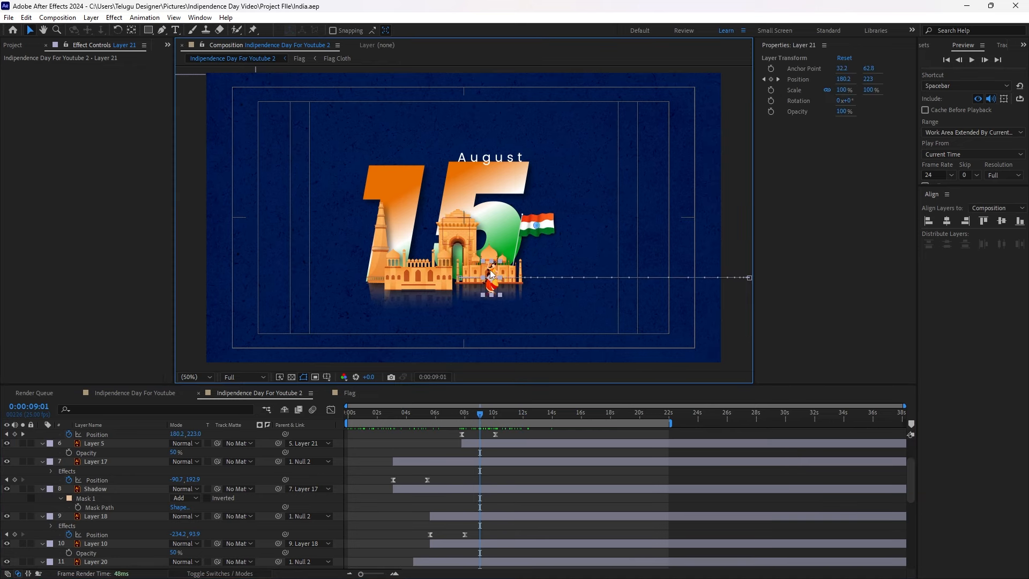
pyautogui.hotkey('ctrl', 'v')
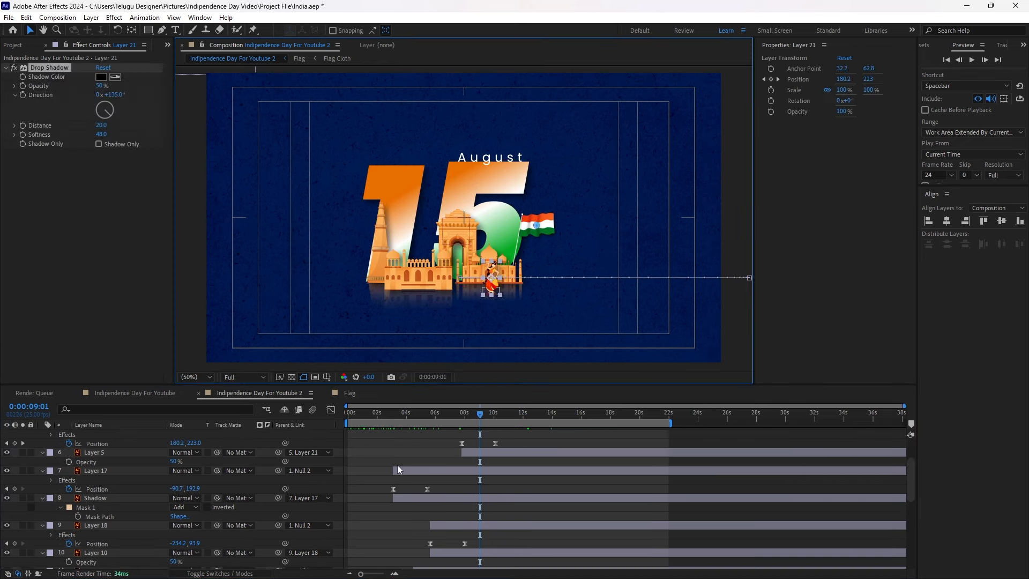
pyautogui.click(378, 453)
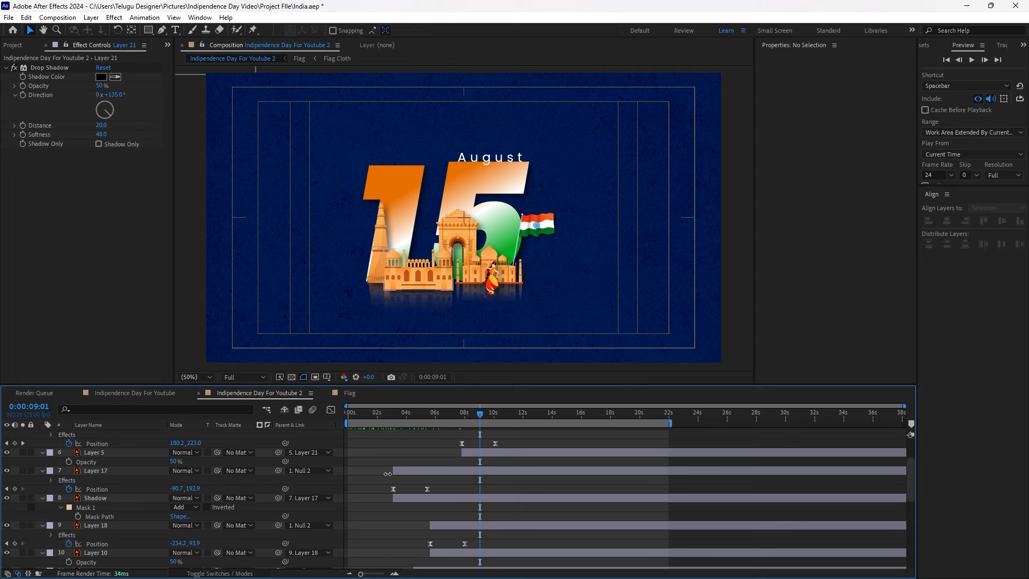
# Slow the numerals' entrances by moving the end Position keyframes of Layer 16 to about 3.2 s and Layer 13 to about 2 s, and save
pyautogui.press('Home')
pyautogui.press('space')
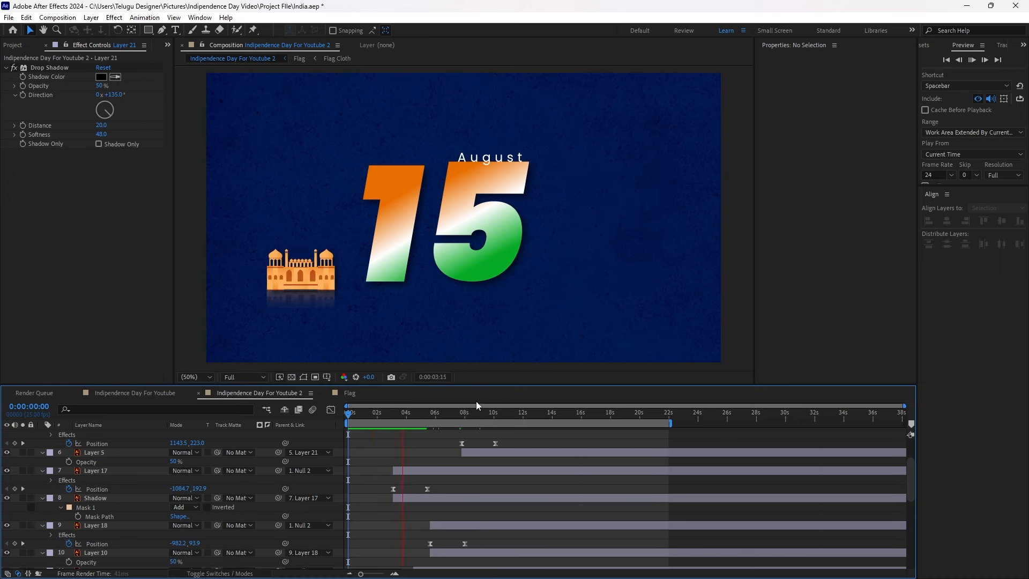
pyautogui.press('space')
pyautogui.scroll(-7, 403, 471)
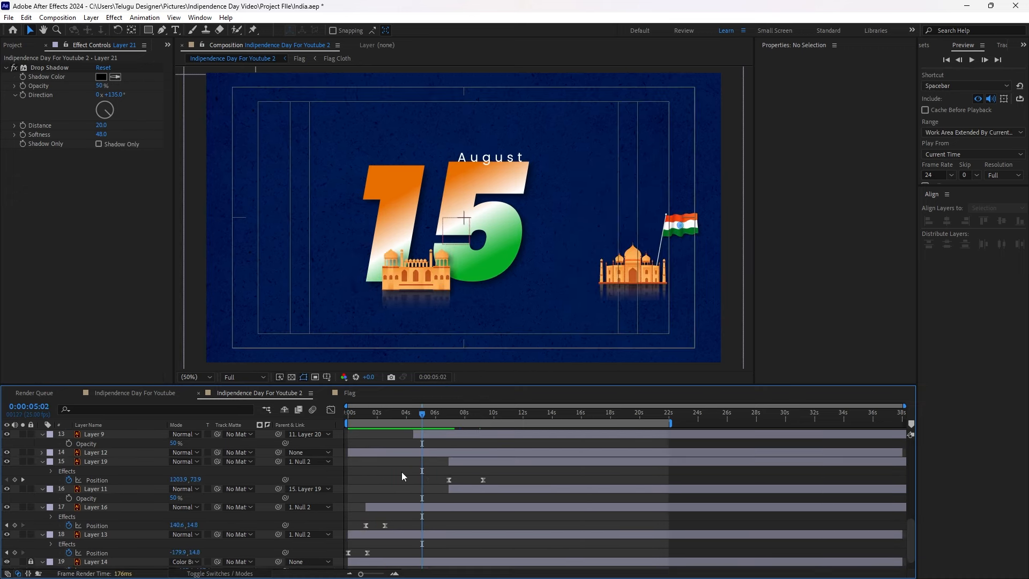
pyautogui.click(385, 509)
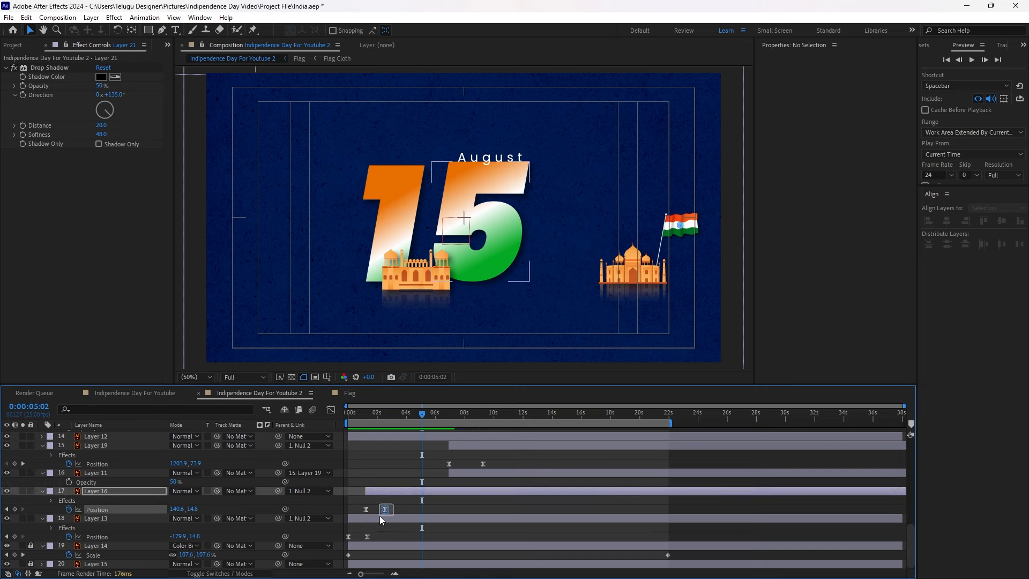
pyautogui.moveTo(385, 509); pyautogui.dragTo(379, 537)
pyautogui.moveTo(364, 413); pyautogui.dragTo(341, 413)
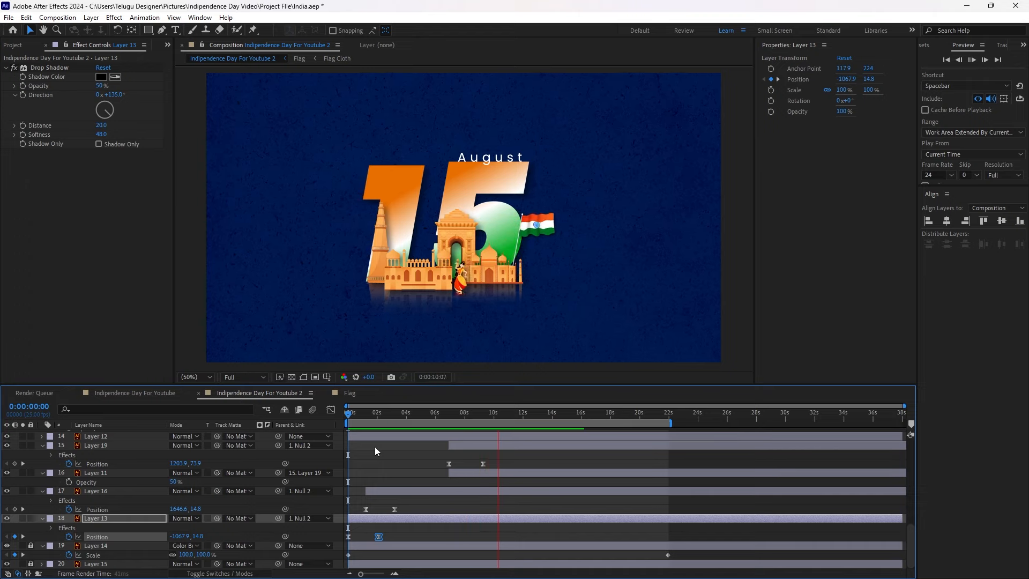
pyautogui.moveTo(500, 414); pyautogui.dragTo(482, 426)
pyautogui.click(379, 450)
pyautogui.hotkey('ctrl', 's')
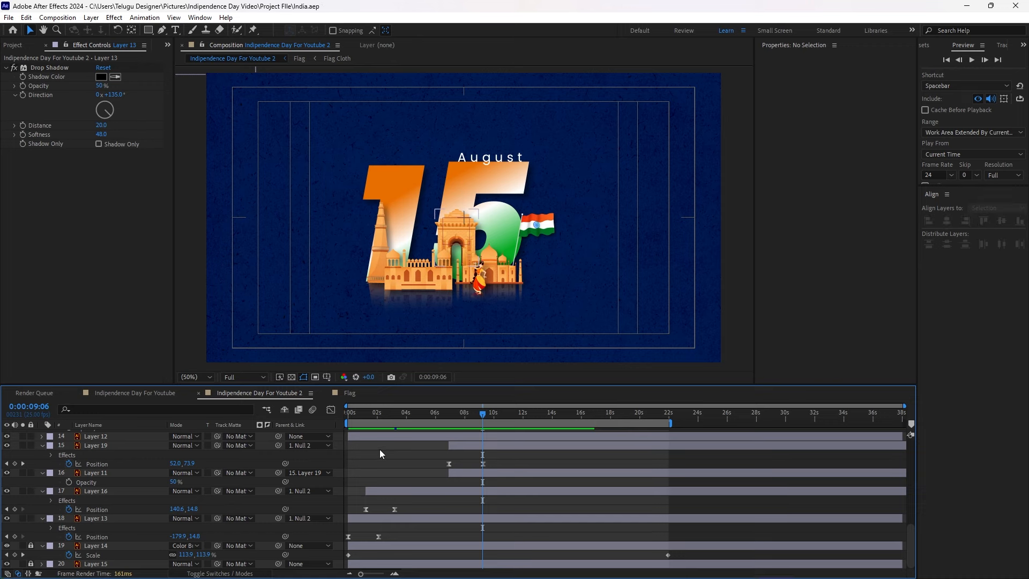
# Draw a white full-width rectangle about 1936 × 84 px across the word August and centre its anchor point
pyautogui.scroll(8, 381, 453)
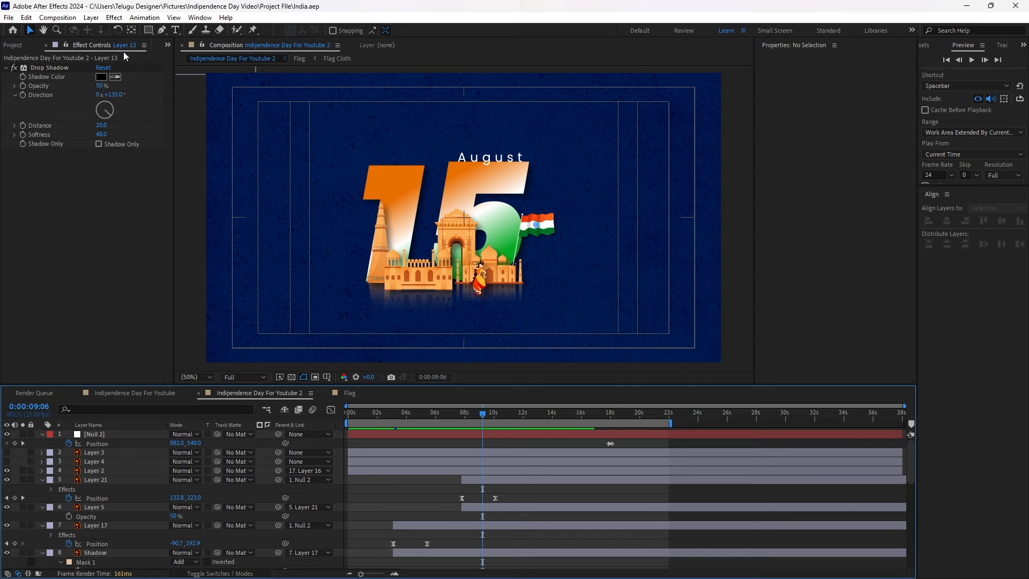
pyautogui.click(148, 30)
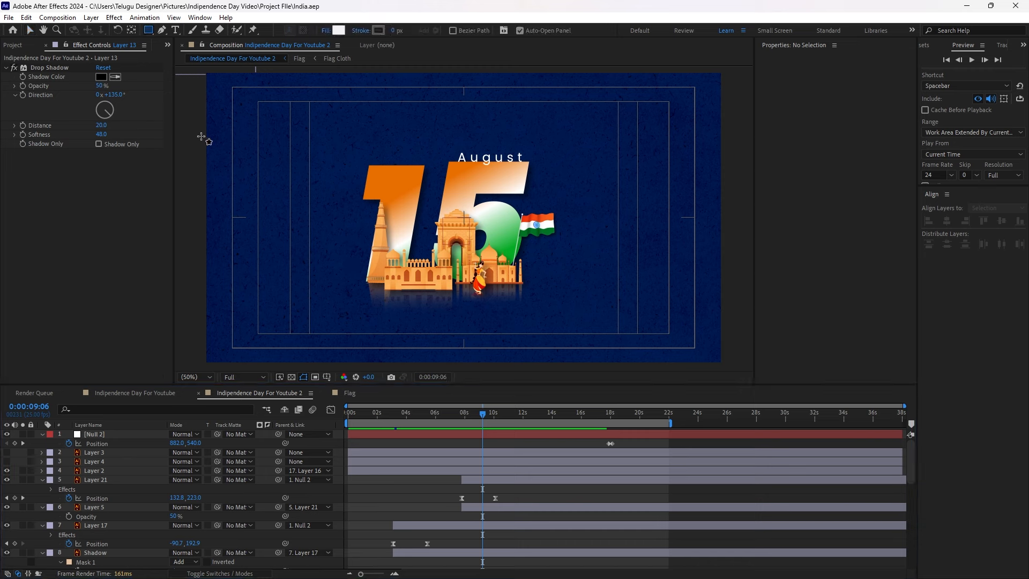
pyautogui.moveTo(208, 142); pyautogui.dragTo(724, 162)
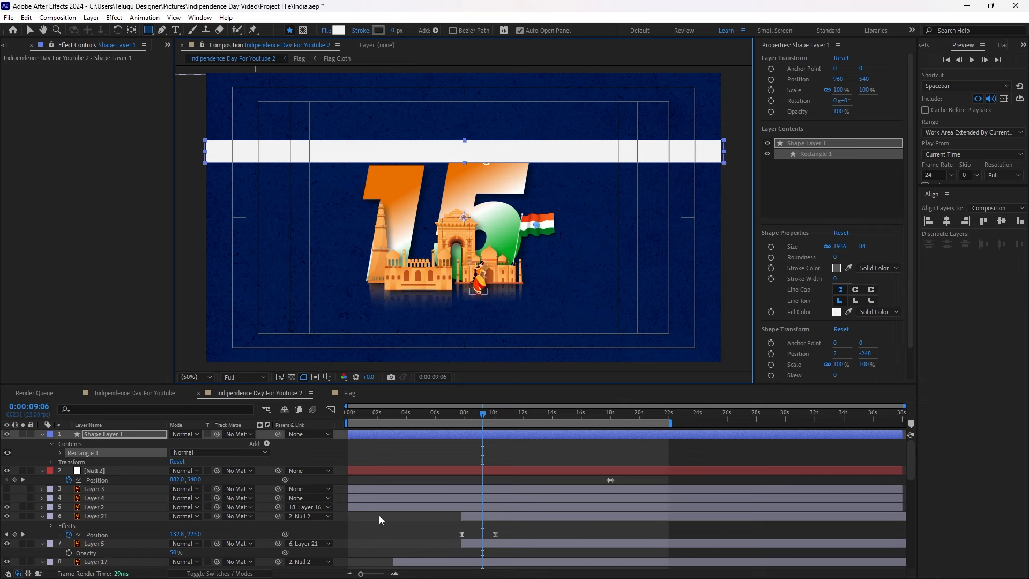
pyautogui.click(385, 446)
pyautogui.click(375, 432)
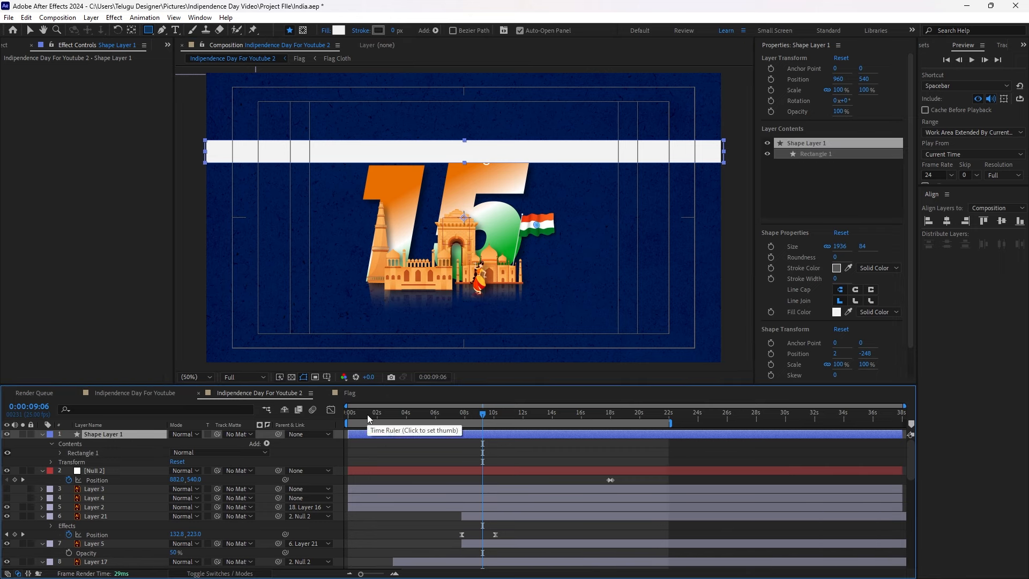
pyautogui.hotkey('ctrl', 'alt', 'Home')
# Duplicate the white stripe and move the copy up to a Position Y of 206, directly above the original
pyautogui.hotkey('ctrl', 'd')
pyautogui.hotkey('shift', 'Up')
pyautogui.hotkey('shift', 'Up')
pyautogui.hotkey('shift', 'Up')
pyautogui.hotkey('shift', 'Up')
pyautogui.hotkey('shift', 'Up')
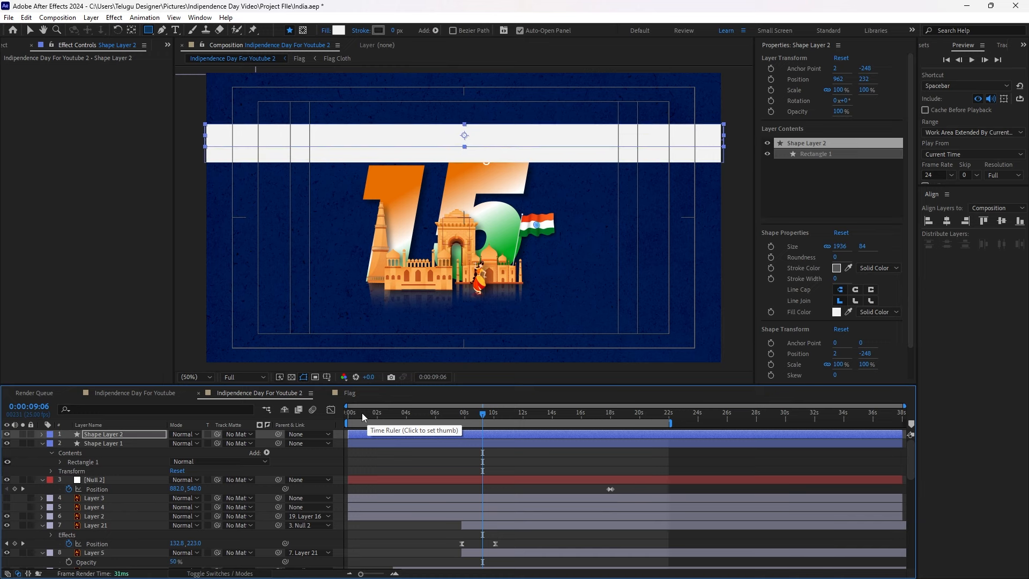
pyautogui.hotkey('shift', 'Down')
pyautogui.hotkey('shift', 'Down')
pyautogui.press('Up')
pyautogui.press('Up')
pyautogui.press('Up')
pyautogui.press('Up')
pyautogui.press('Up')
pyautogui.press('Up')
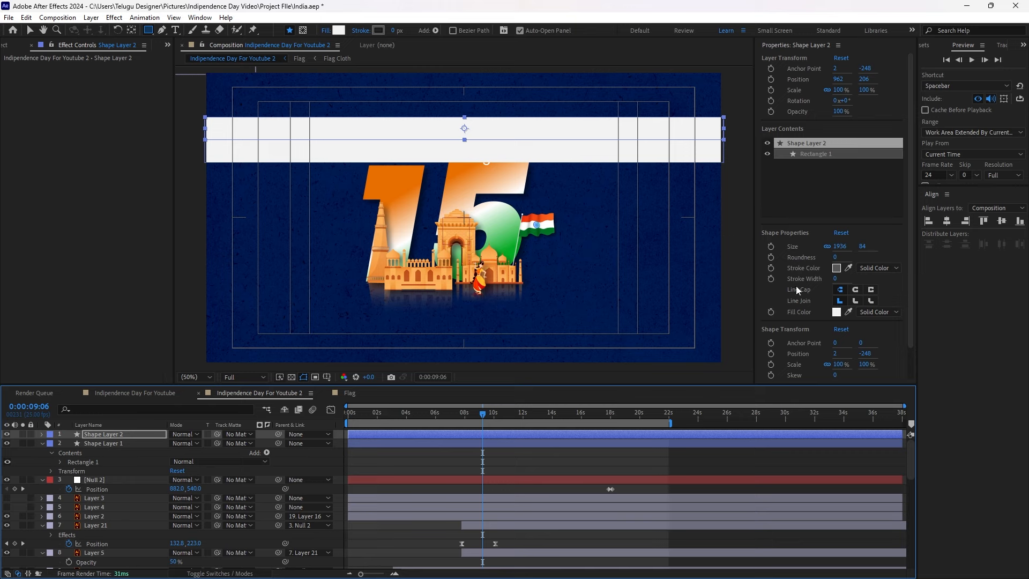
# Set the upper stripe's fill colour to orange FF7800
pyautogui.click(838, 313)
pyautogui.moveTo(877, 266); pyautogui.dragTo(879, 281)
pyautogui.moveTo(827, 179); pyautogui.dragTo(883, 130)
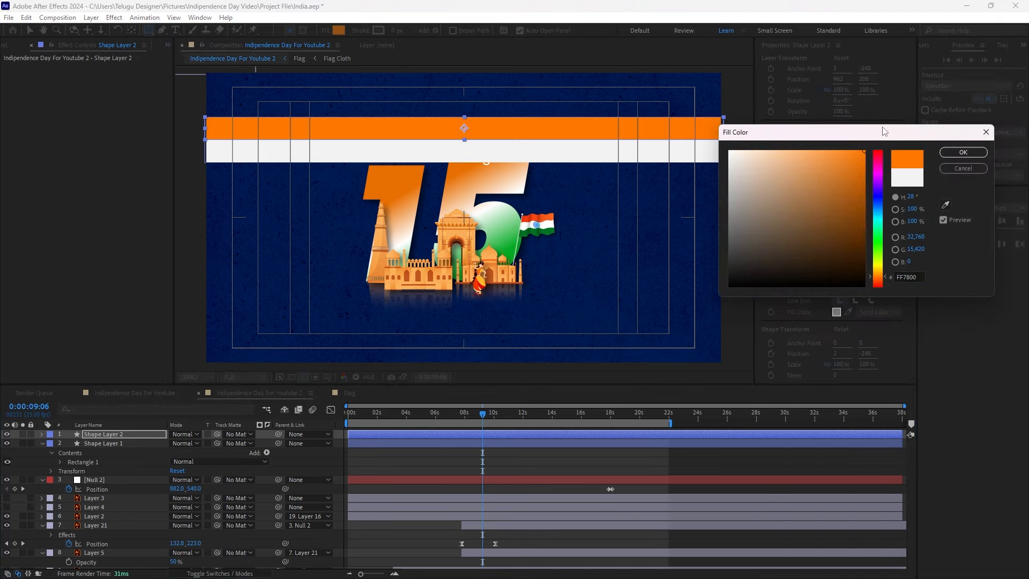
pyautogui.click(963, 153)
# Duplicate the white stripe and move Shape Layer 1 down to a Position Y of 372, directly below the copy
pyautogui.click(456, 444)
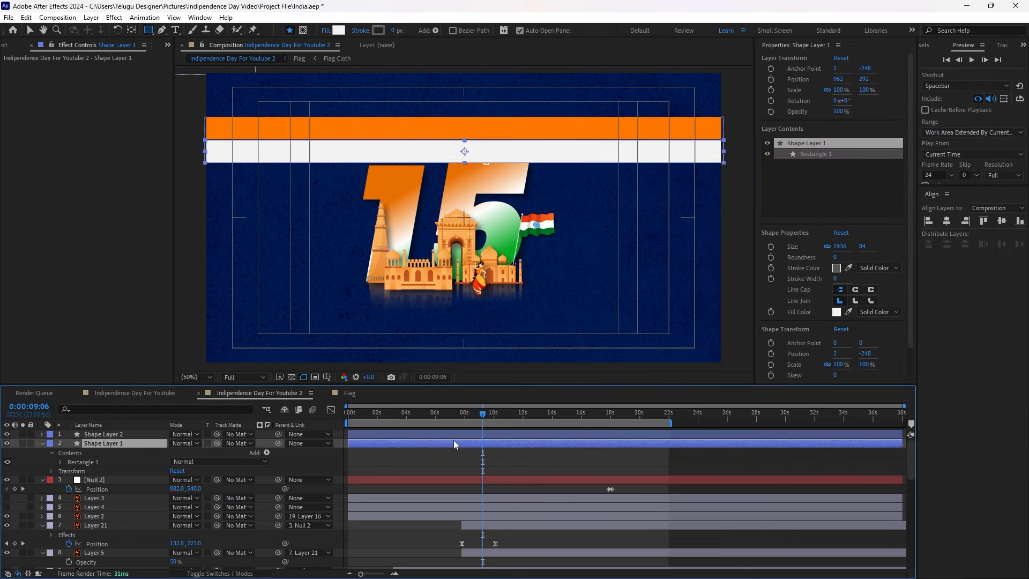
pyautogui.hotkey('ctrl', 'd')
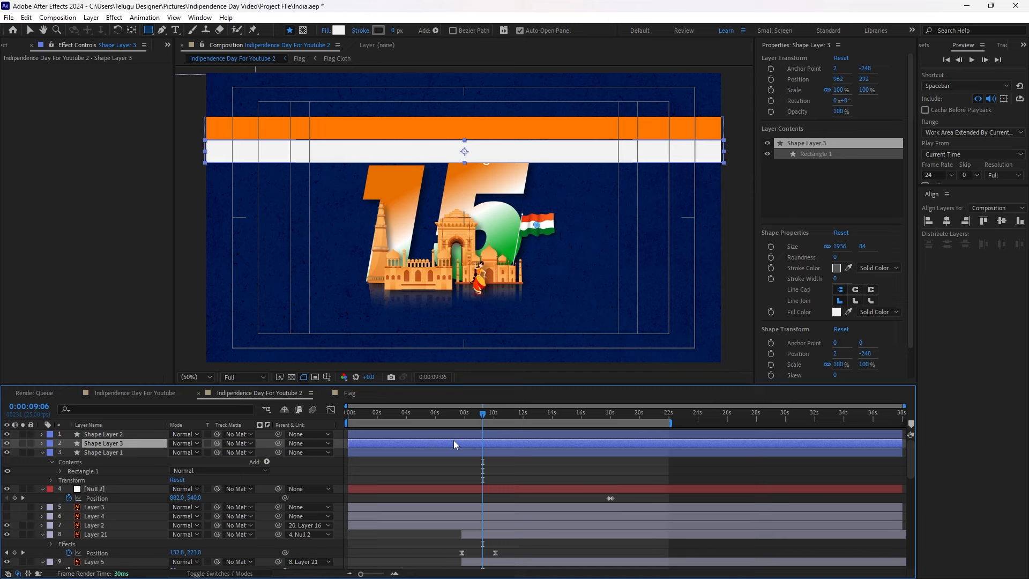
pyautogui.click(473, 452)
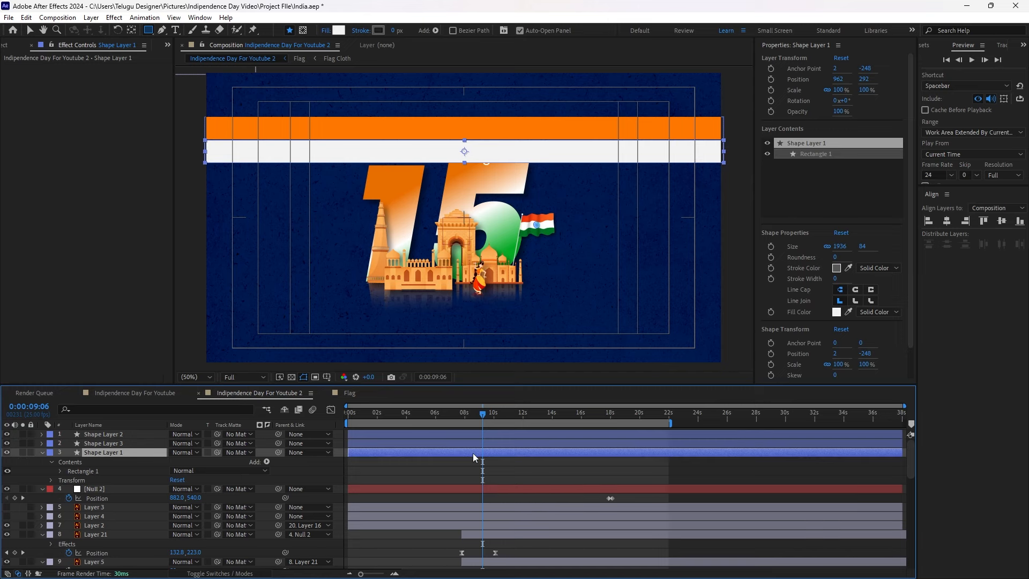
pyautogui.hotkey('shift', 'Down')
pyautogui.hotkey('shift', 'Down')
pyautogui.hotkey('shift', 'Down')
pyautogui.hotkey('shift', 'Down')
pyautogui.hotkey('shift', 'Down')
pyautogui.hotkey('shift', 'Down')
pyautogui.hotkey('shift', 'Down')
pyautogui.hotkey('shift', 'Down')
pyautogui.hotkey('shift', 'Down')
pyautogui.hotkey('shift', 'Down')
pyautogui.hotkey('shift', 'Up')
pyautogui.hotkey('shift', 'Up')
pyautogui.press('Down')
pyautogui.press('Down')
pyautogui.press('Down')
pyautogui.press('Up')
pyautogui.press('Up')
pyautogui.press('Up')
pyautogui.keyDown('ctrl'); pyautogui.click(489, 442); pyautogui.keyUp('ctrl')
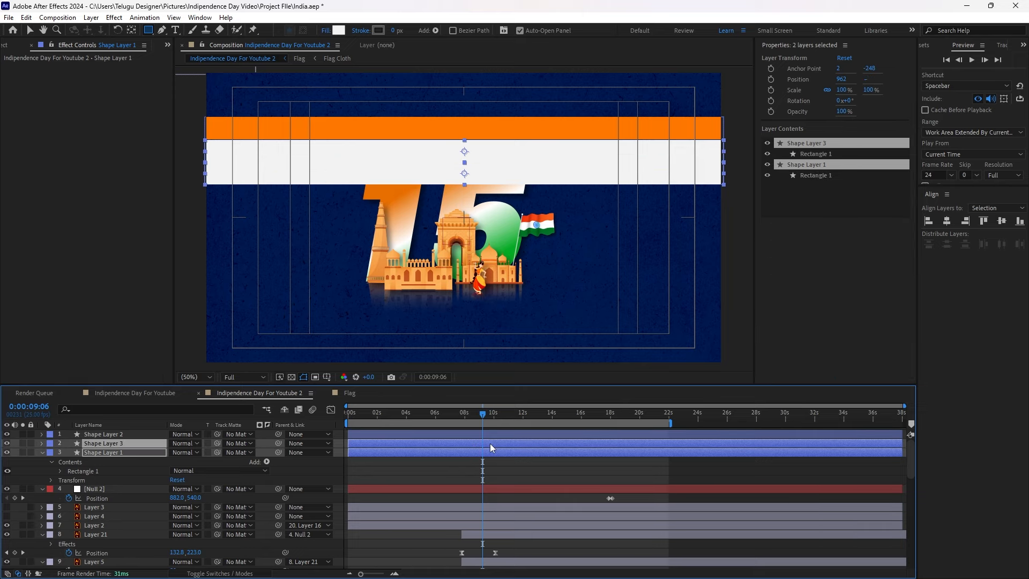
# Set the fill colour of the lowest stripe, Shape Layer 1, to green 0F8100
pyautogui.click(416, 453)
pyautogui.click(836, 312)
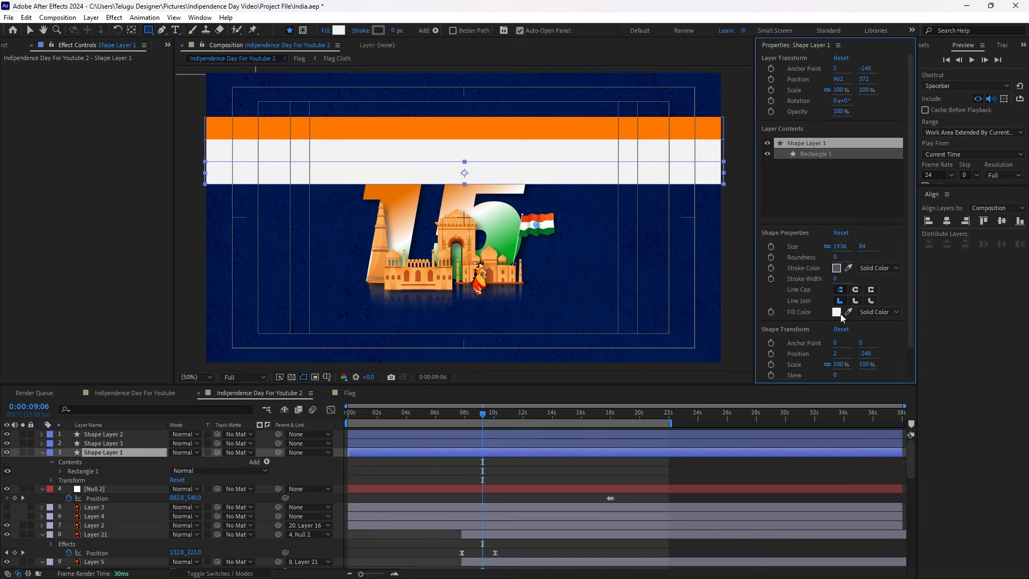
pyautogui.moveTo(879, 262); pyautogui.dragTo(864, 217)
pyautogui.click(864, 227)
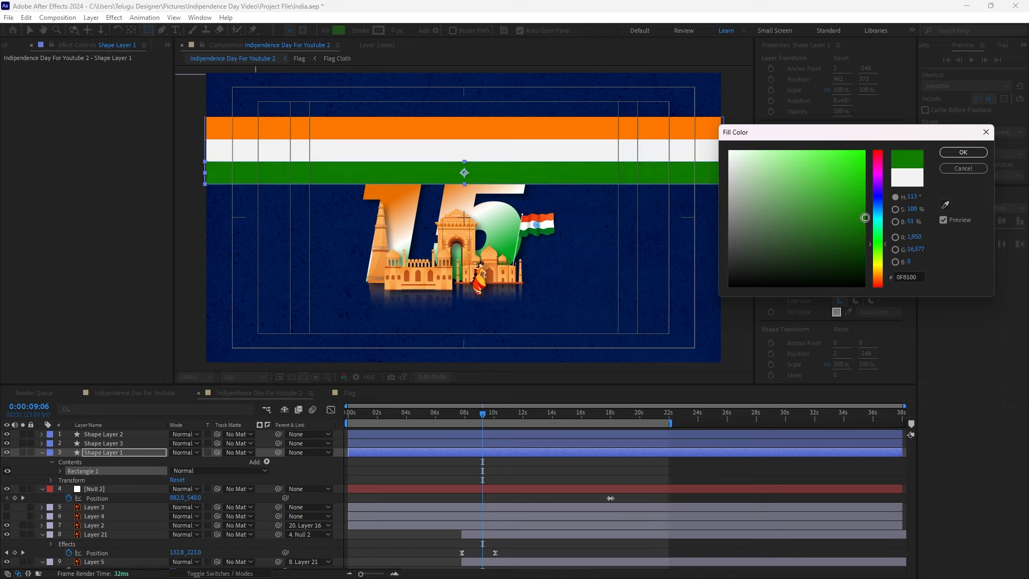
pyautogui.click(963, 153)
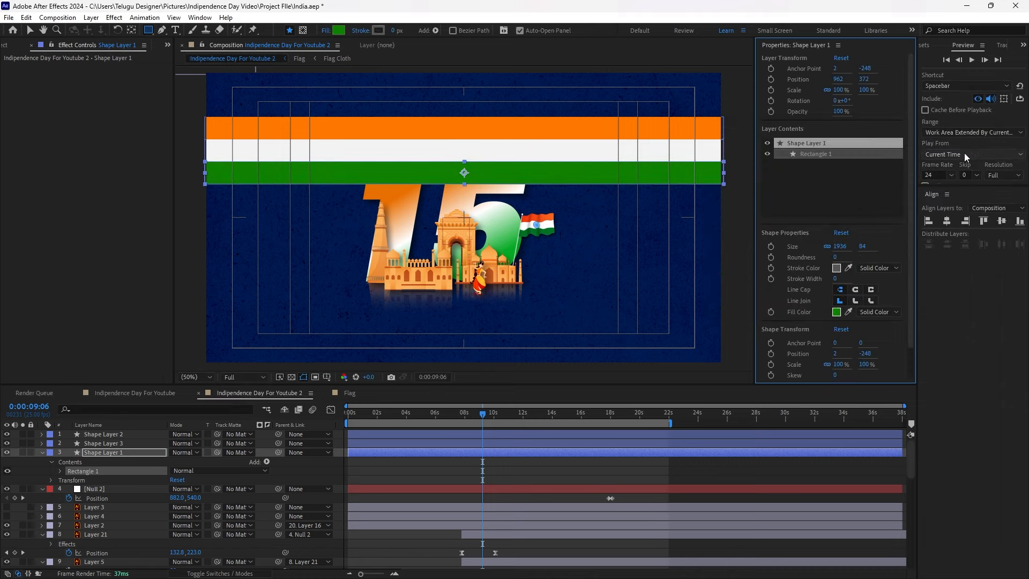
# Pre-compose the orange, white and green stripe shape layers into a composition named Flag Line, moving all attributes into it
pyautogui.click(456, 470)
pyautogui.click(459, 453)
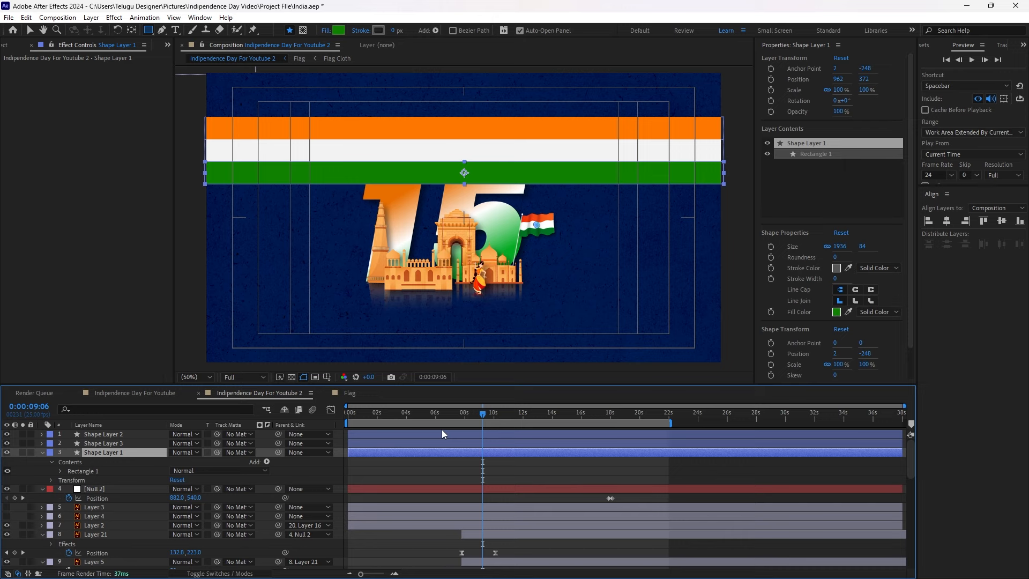
pyautogui.keyDown('shift'); pyautogui.click(441, 433); pyautogui.keyUp('shift')
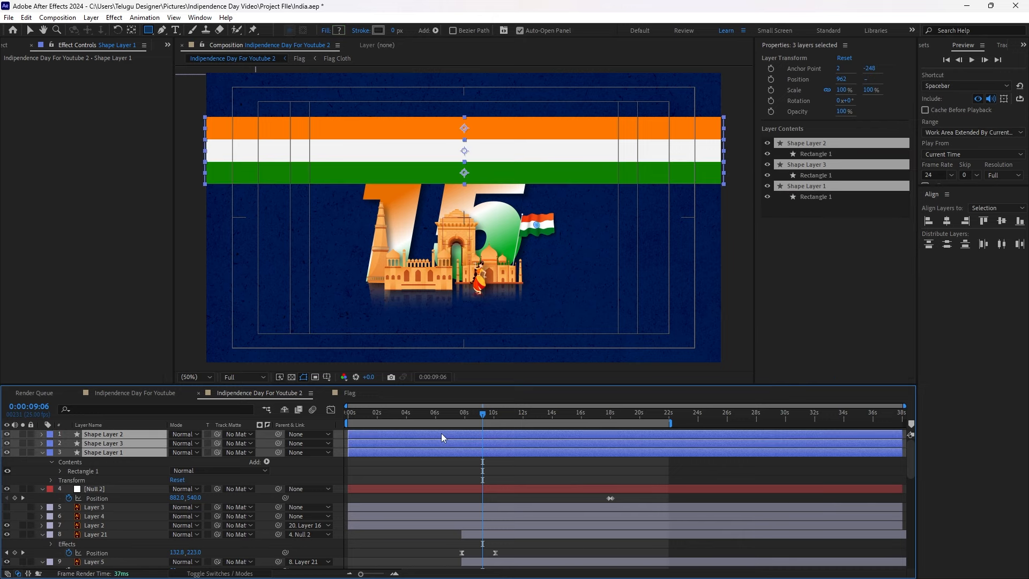
pyautogui.hotkey('ctrl', 'shift', 'c')
pyautogui.write('Flag Line')
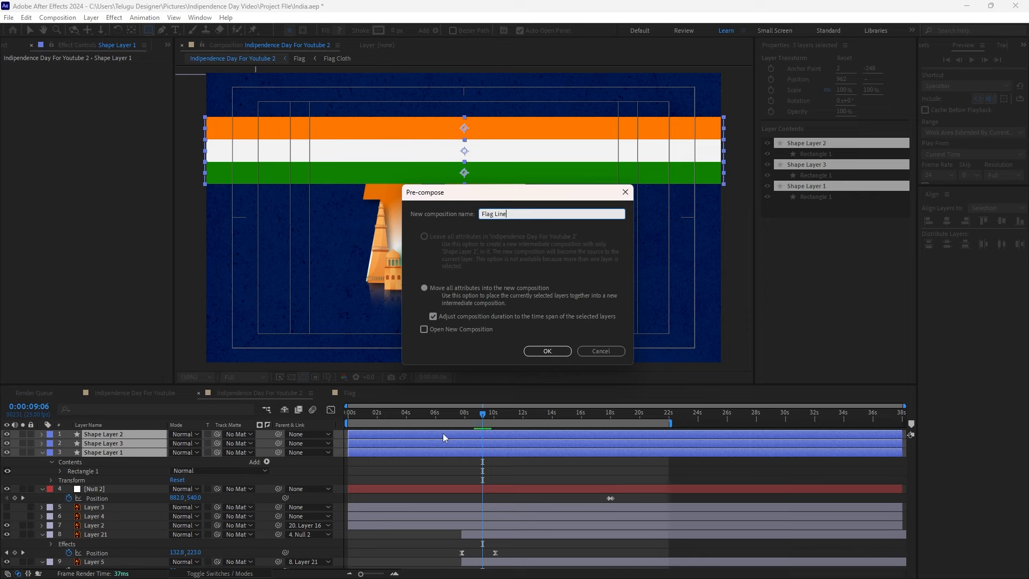
pyautogui.click(552, 353)
# Open Flag Line and crop the composition to a full-width region of interest drawn closely around the three stripes
pyautogui.click(400, 449)
pyautogui.click(391, 433)
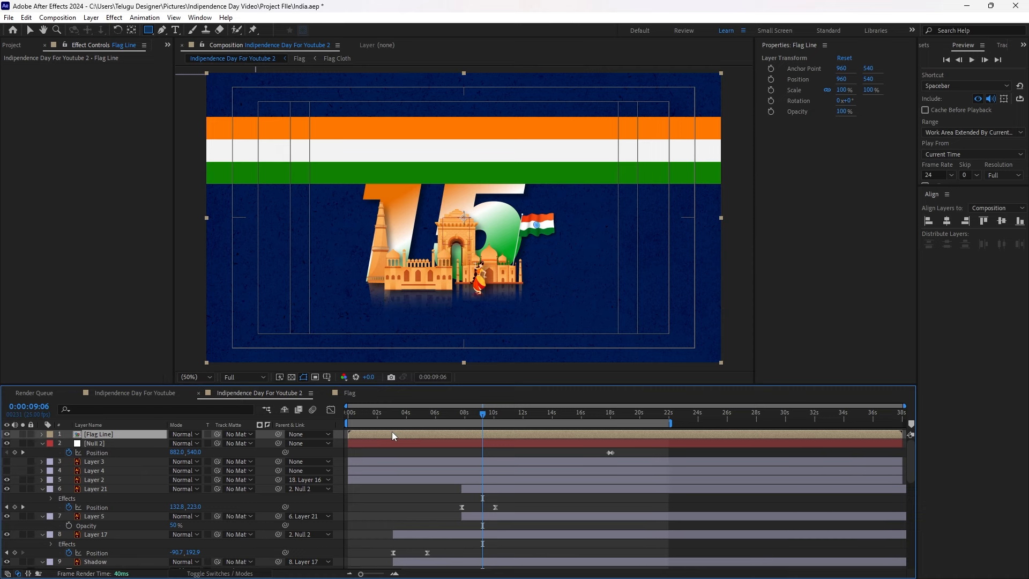
pyautogui.doubleClick(374, 434)
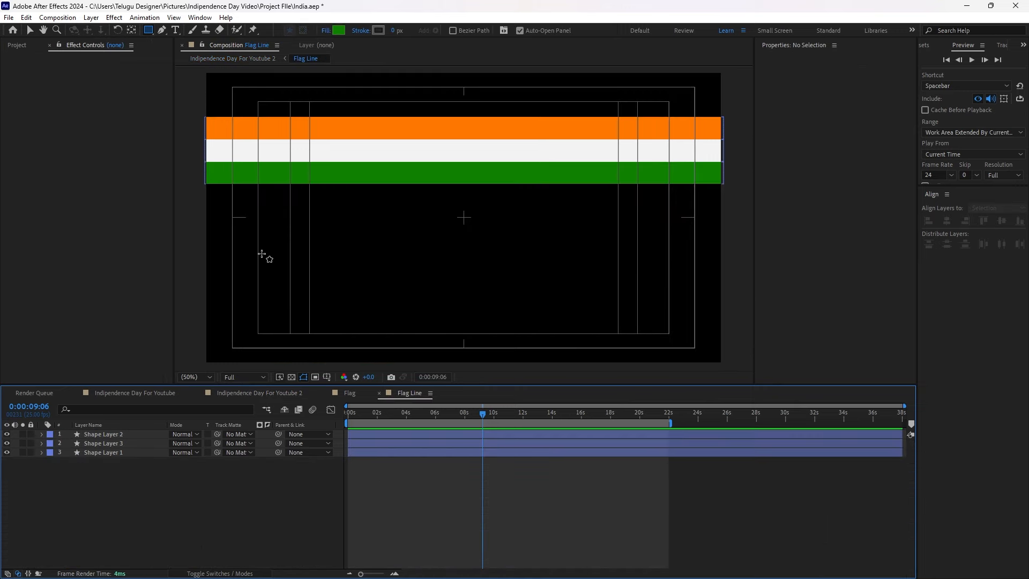
pyautogui.press('v')
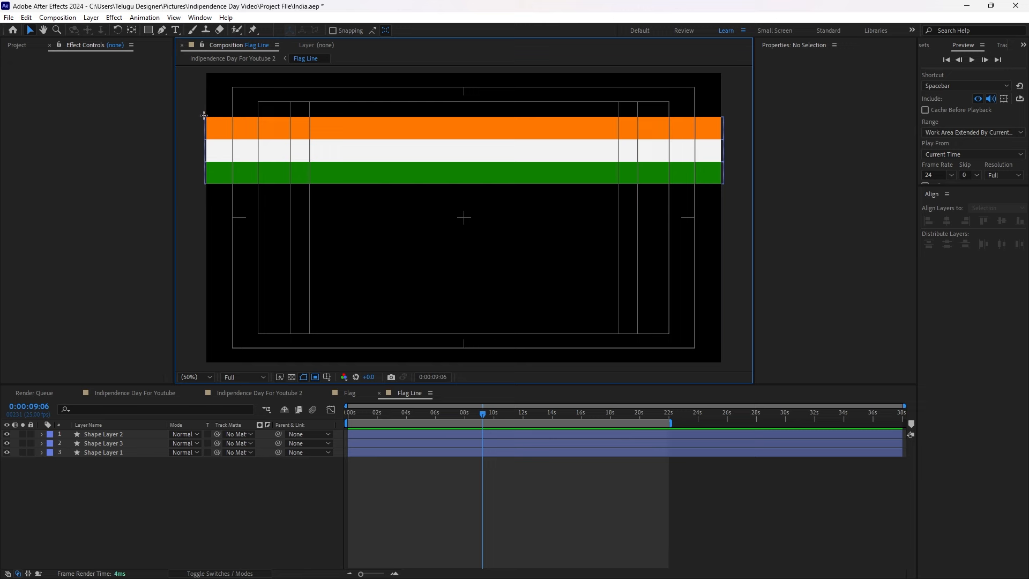
pyautogui.moveTo(203, 113); pyautogui.dragTo(743, 191)
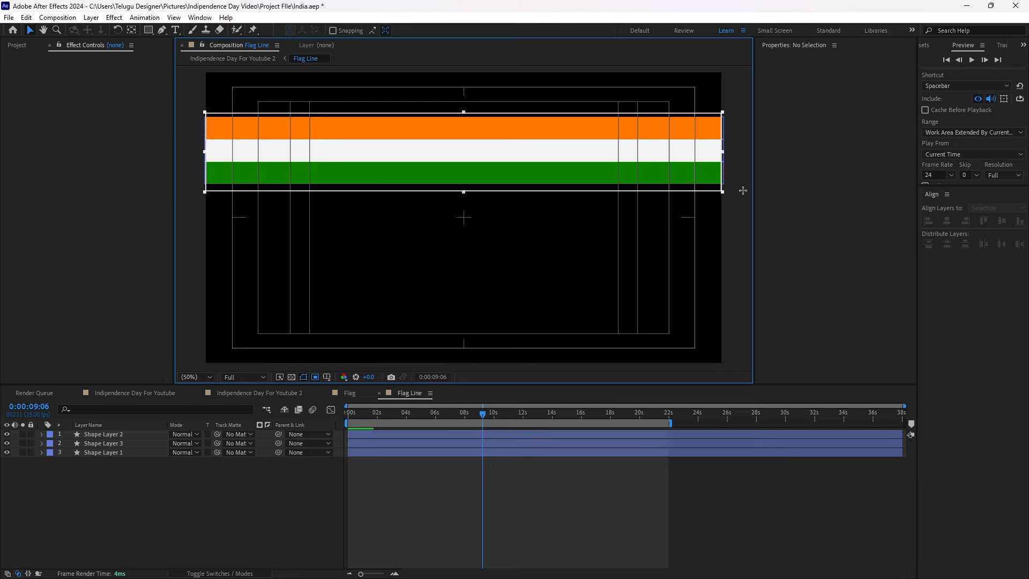
pyautogui.click(59, 17)
pyautogui.click(77, 83)
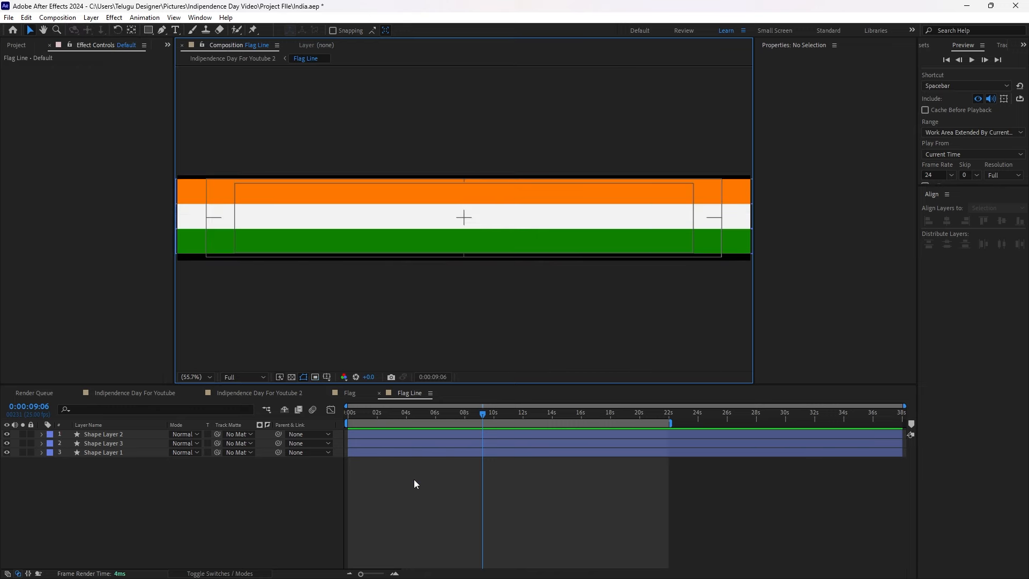
# Return to the Indipendence Day For Youtube 2 composition and apply the Wave Warp effect to the Flag Line layer
pyautogui.click(126, 392)
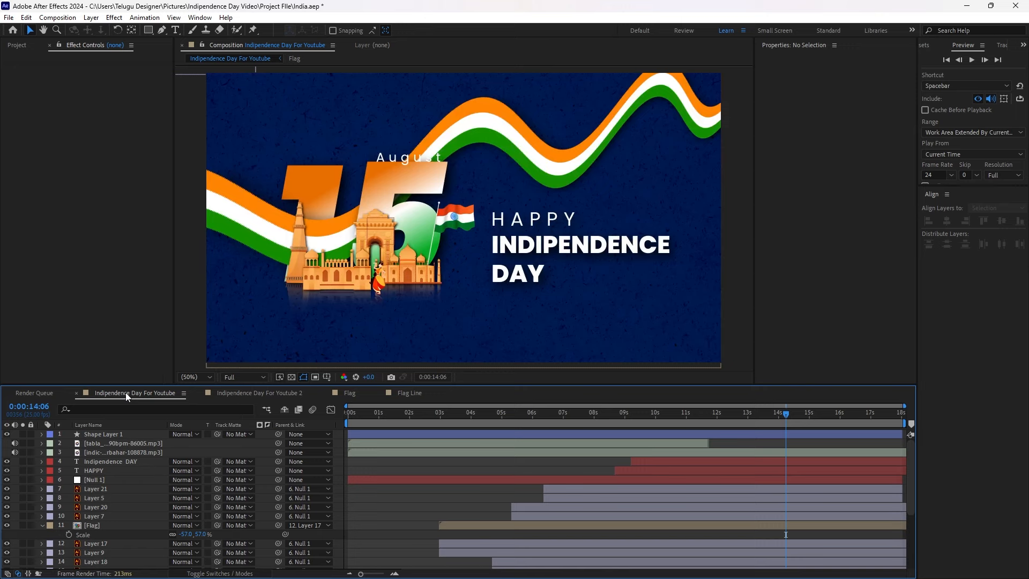
pyautogui.click(245, 394)
pyautogui.click(367, 497)
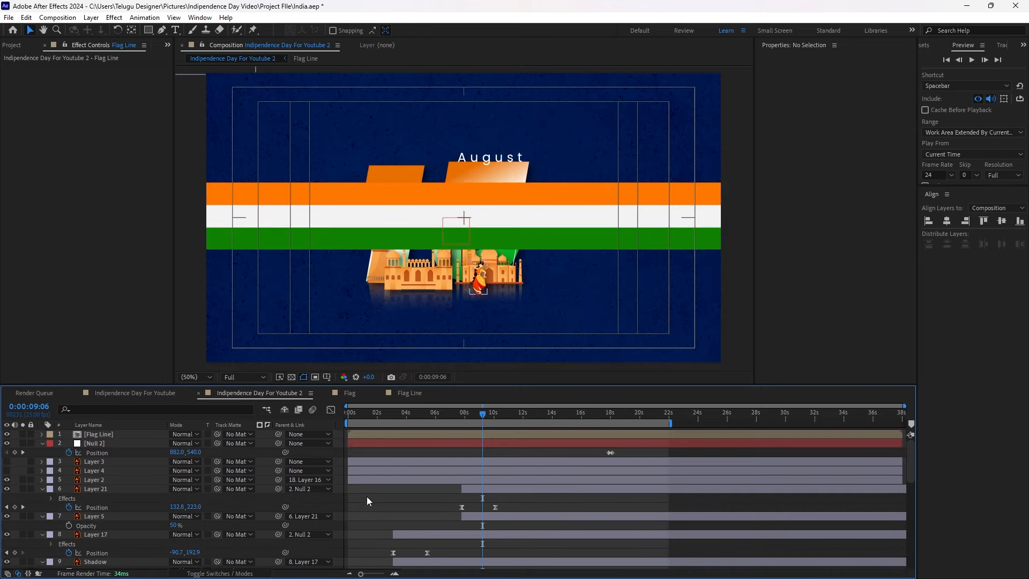
pyautogui.moveTo(404, 413); pyautogui.dragTo(506, 431)
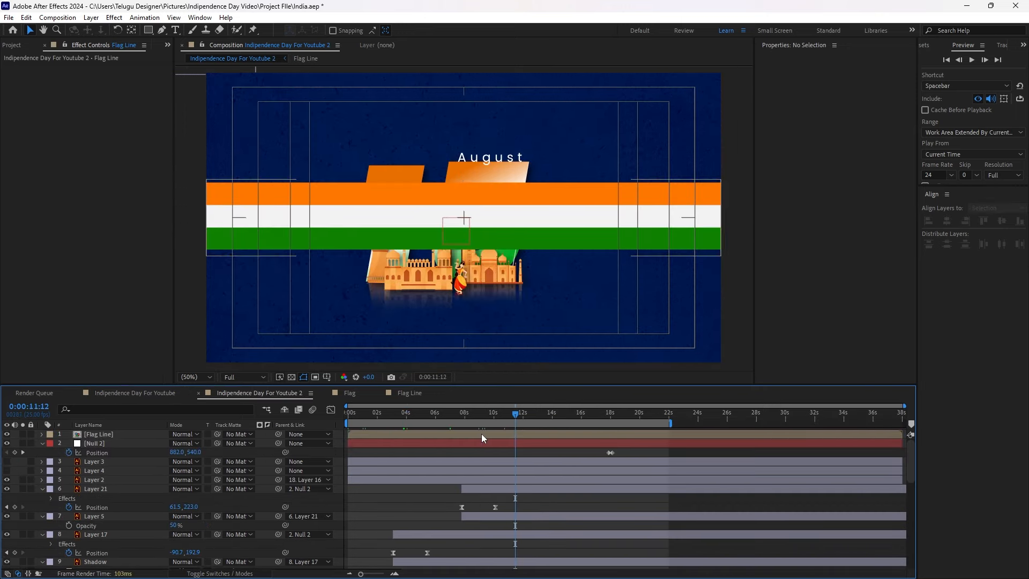
pyautogui.click(480, 433)
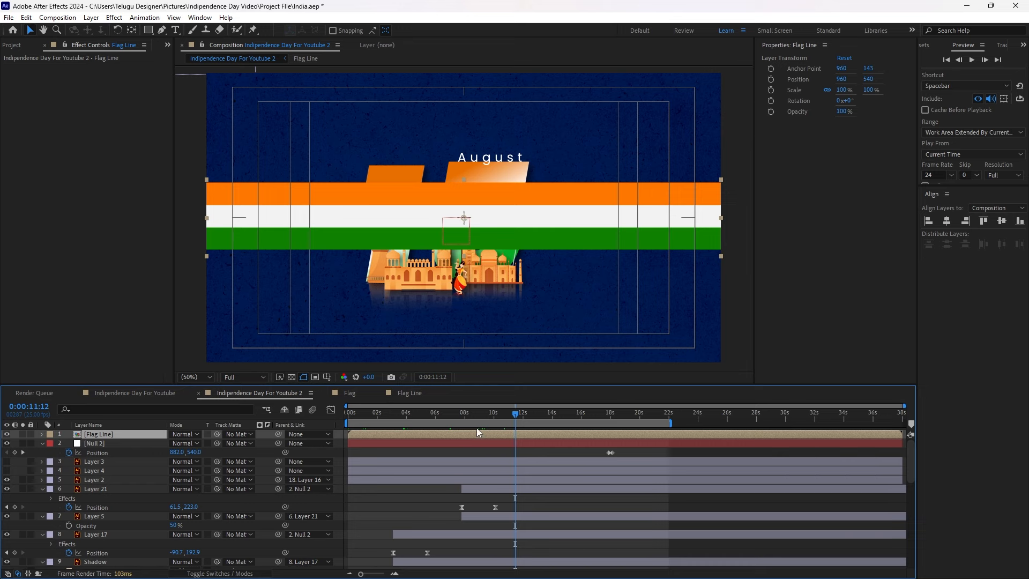
pyautogui.hotkey('ctrl', 'space')
pyautogui.write('wa')
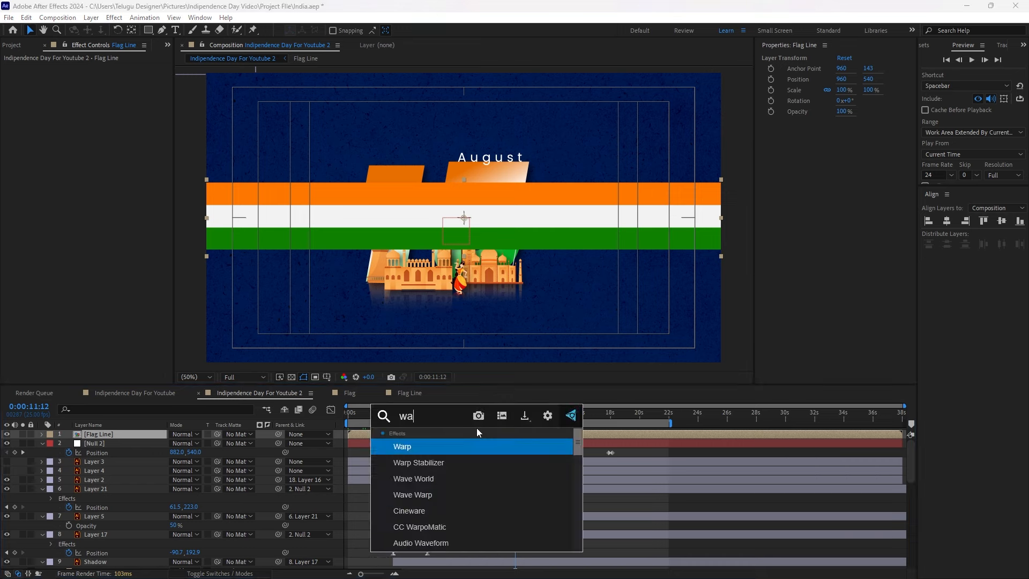
pyautogui.click(426, 496)
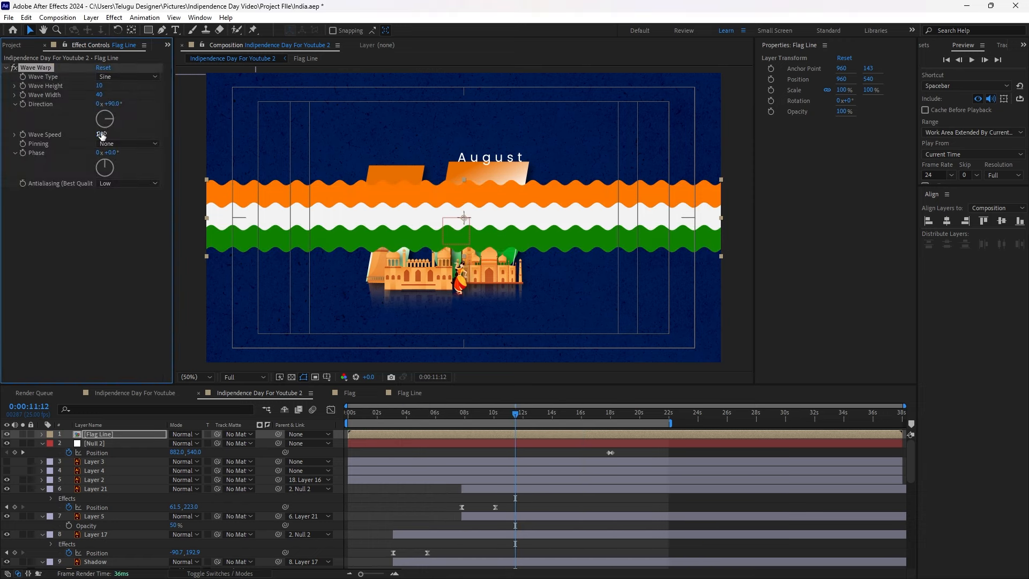
# Set the Flag Line layer's Wave Warp to a Wave Width of 200 and a Wave Height of 55
pyautogui.moveTo(100, 95); pyautogui.dragTo(317, 109)
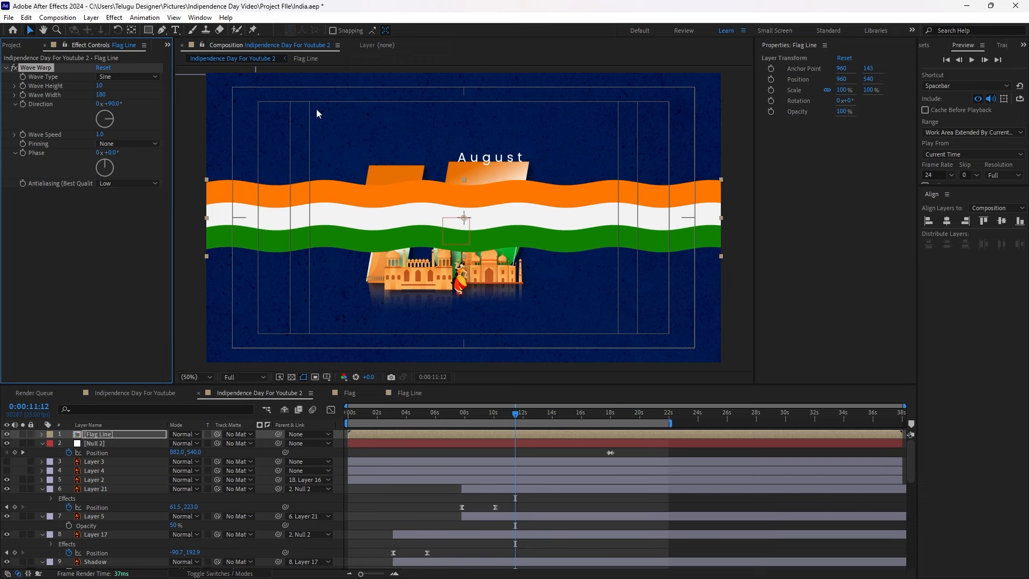
pyautogui.moveTo(100, 95); pyautogui.dragTo(237, 124)
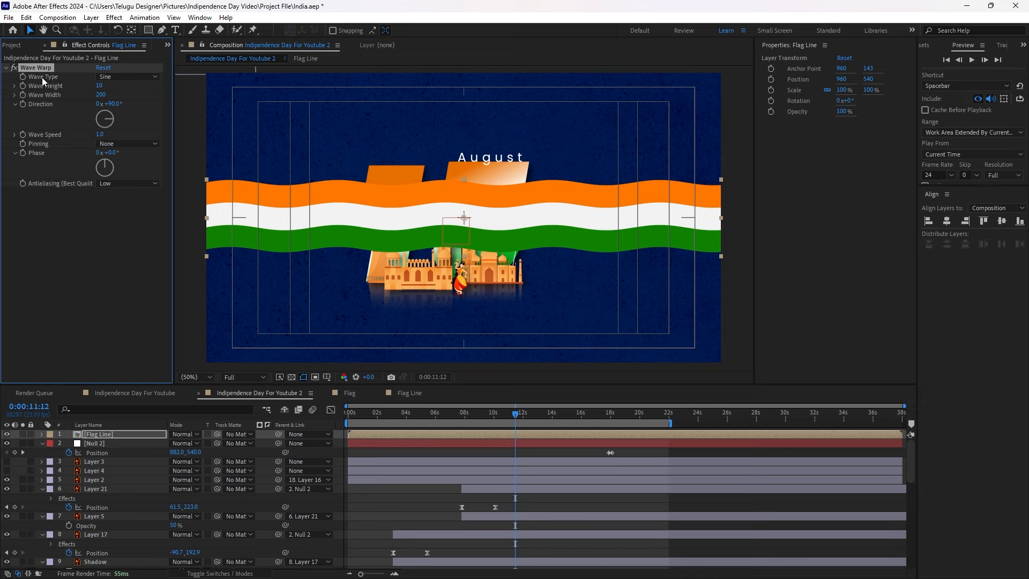
pyautogui.moveTo(98, 86); pyautogui.dragTo(139, 97)
pyautogui.click(398, 447)
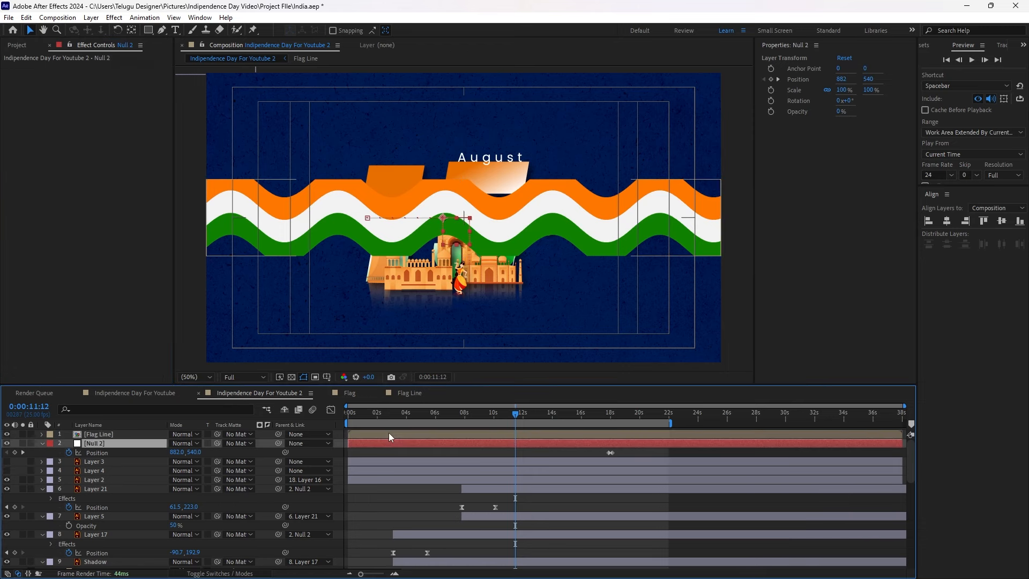
# Add Grow Bounds with 500 pixels to the Flag Line layer and place it above Wave Warp in the effect order
pyautogui.click(389, 432)
pyautogui.click(80, 284)
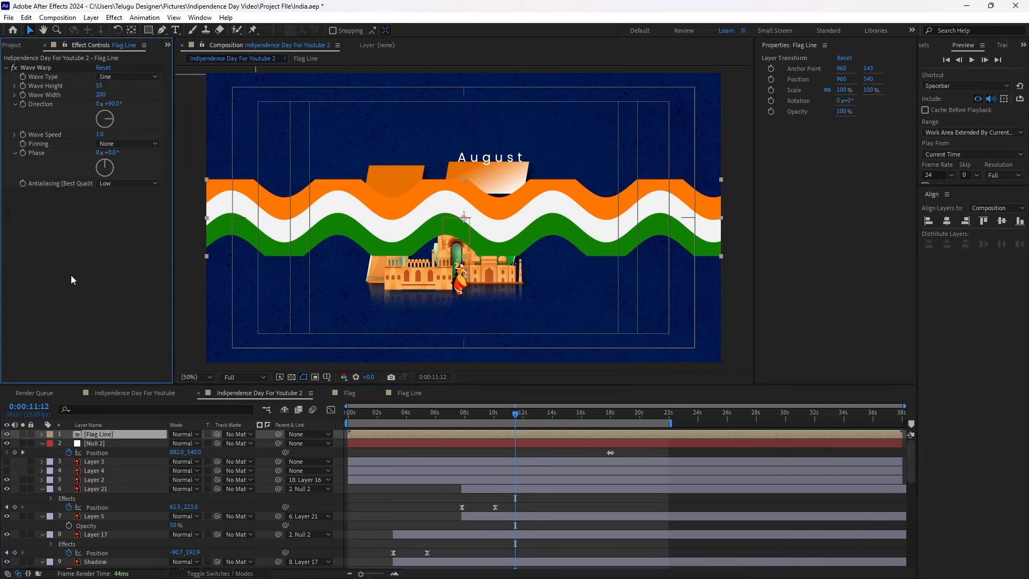
pyautogui.hotkey('ctrl', 'space')
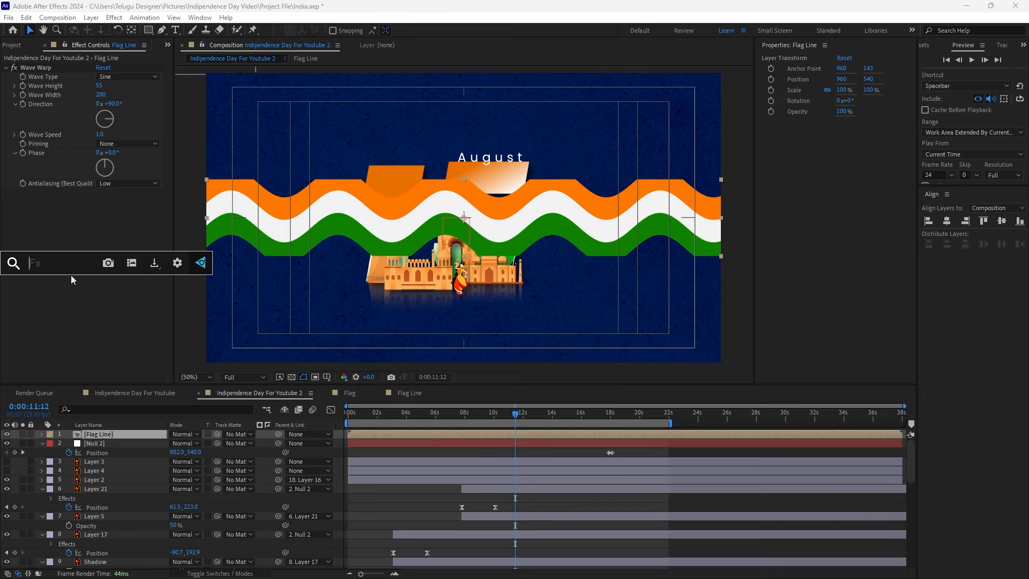
pyautogui.write('grow')
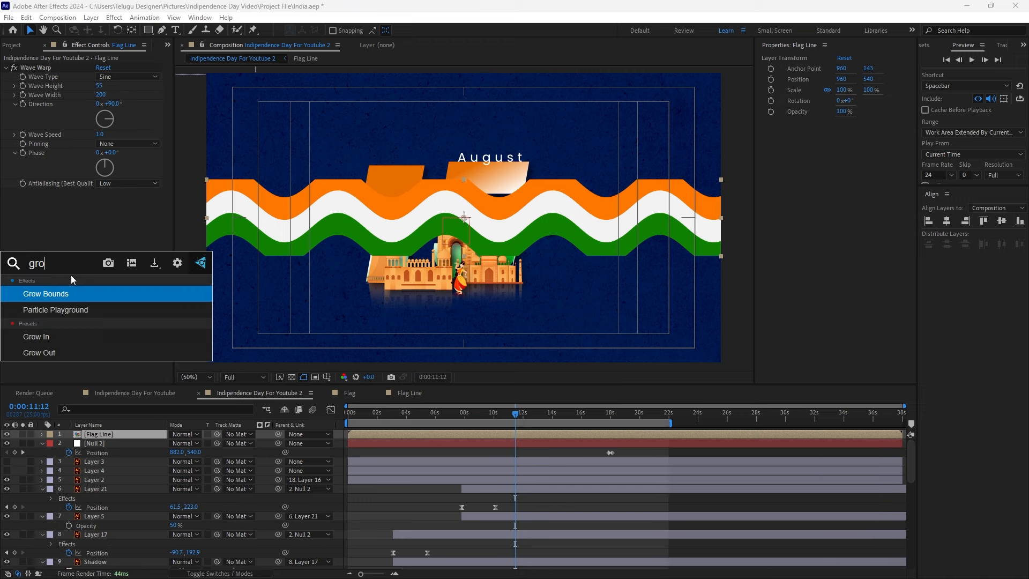
pyautogui.click(76, 293)
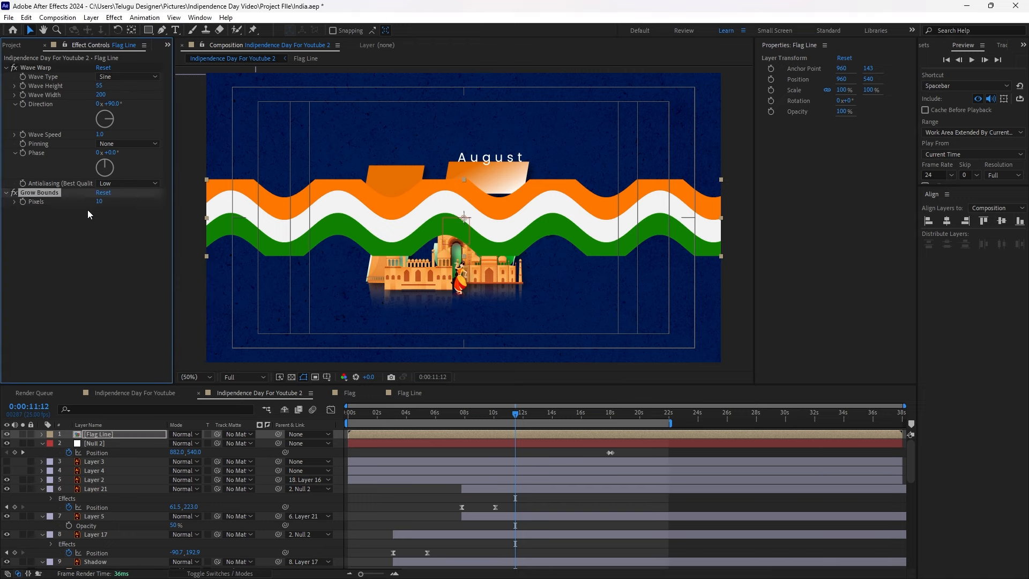
pyautogui.click(98, 202)
pyautogui.click(102, 254)
pyautogui.moveTo(48, 190); pyautogui.dragTo(44, 64)
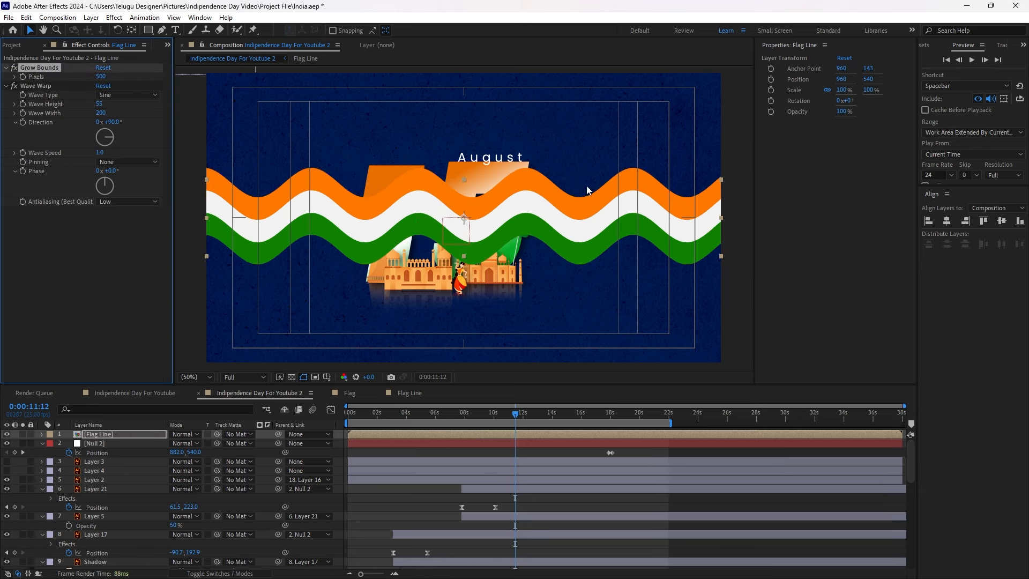
# Scrub the wave motion up to 0:00:14:10 and apply the Corner Pin effect to the Flag Line layer
pyautogui.click(368, 437)
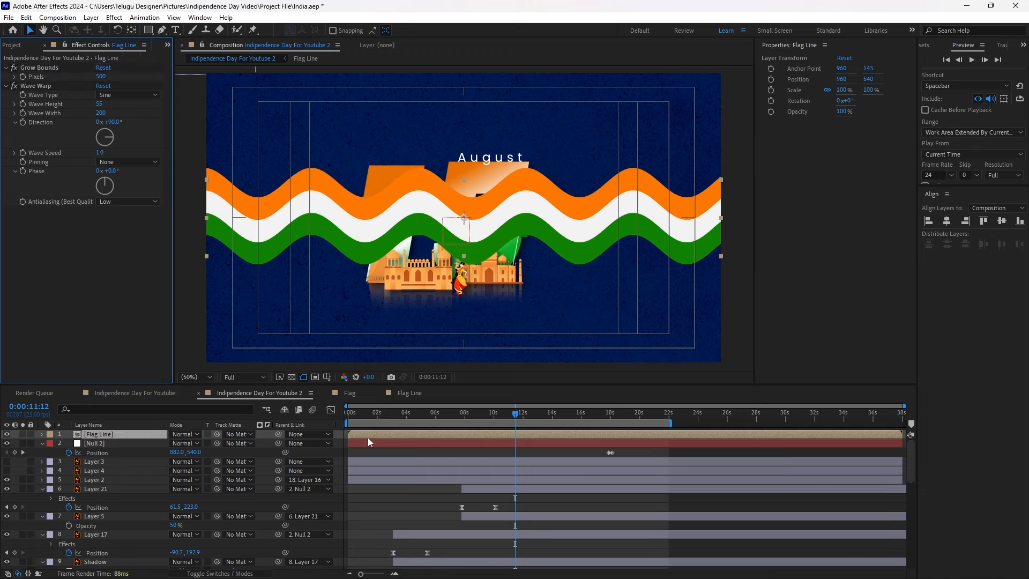
pyautogui.moveTo(374, 418); pyautogui.dragTo(558, 416)
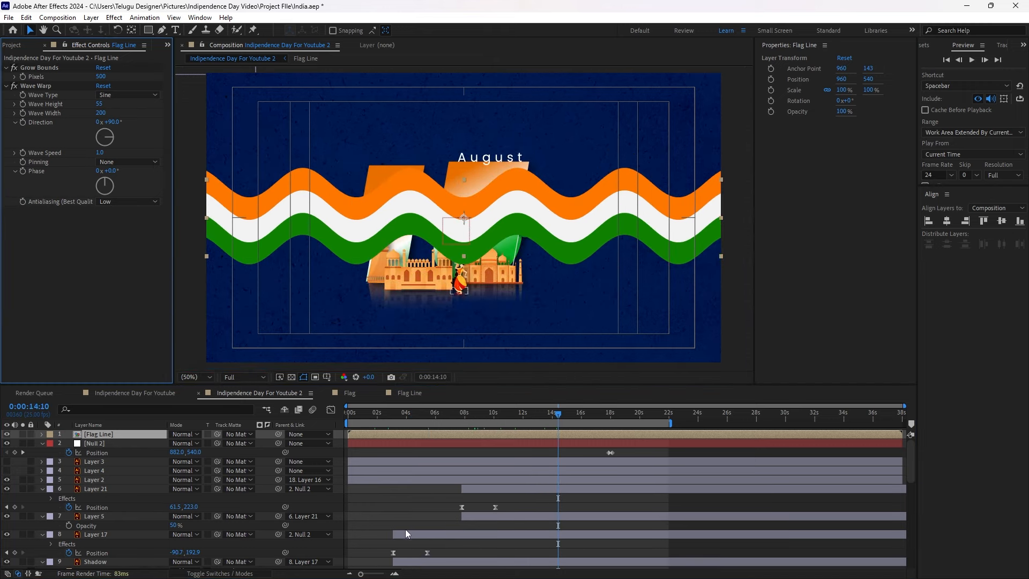
pyautogui.click(387, 482)
pyautogui.click(388, 437)
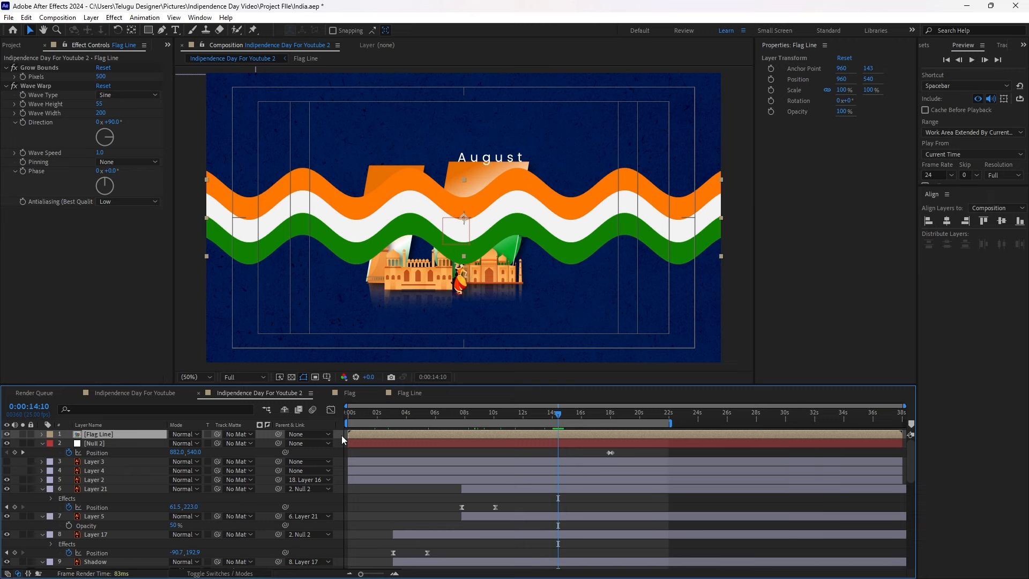
pyautogui.hotkey('ctrl', 'space')
pyautogui.write('c')
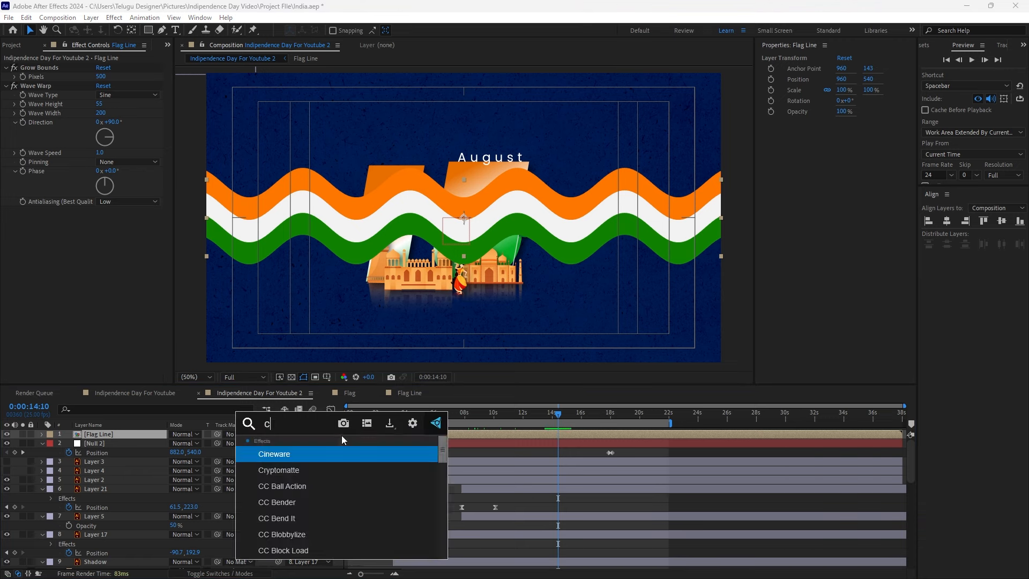
pyautogui.write('orner')
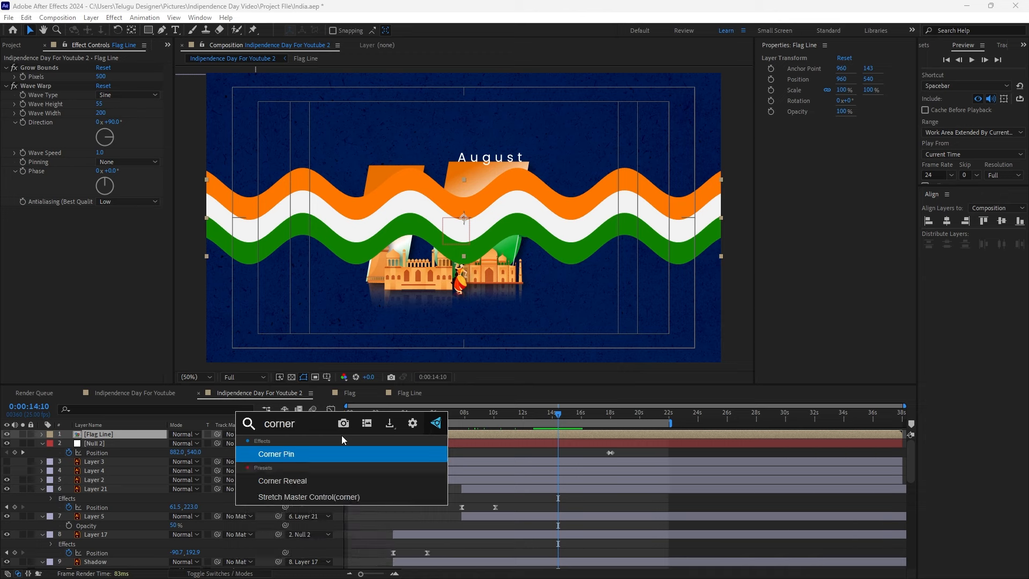
pyautogui.click(300, 452)
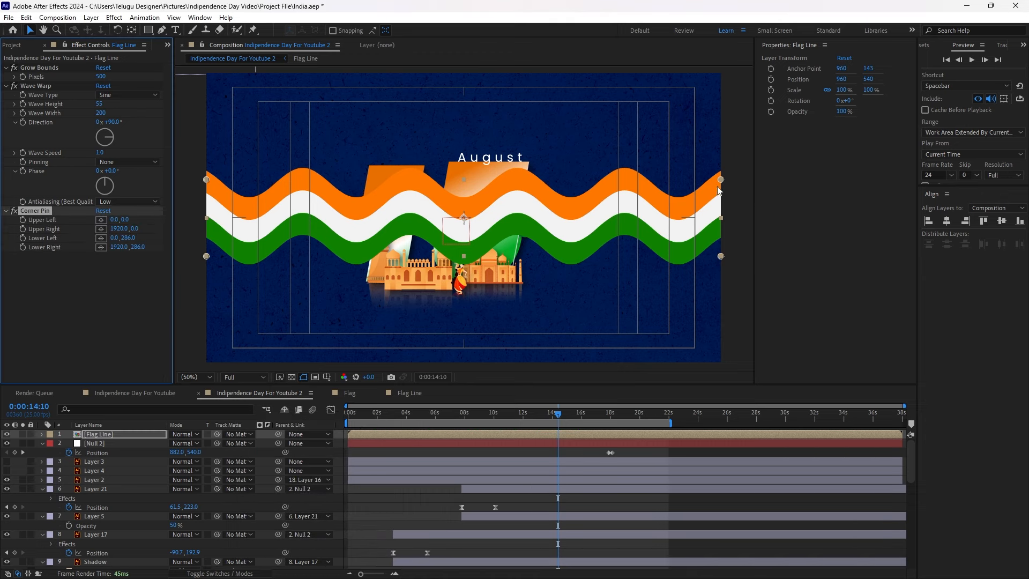
# Move Corner Pin's Upper Right to about 1930, -426, Lower Right to 1936, -386 and Lower Left to 8, 688, and save the project
pyautogui.moveTo(720, 180); pyautogui.dragTo(722, 68)
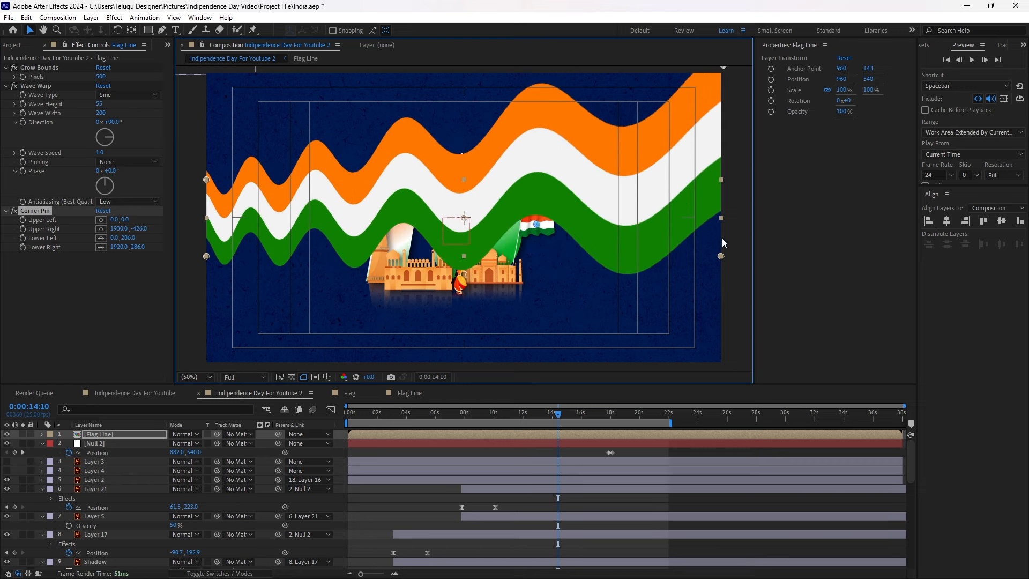
pyautogui.moveTo(721, 256); pyautogui.dragTo(725, 76)
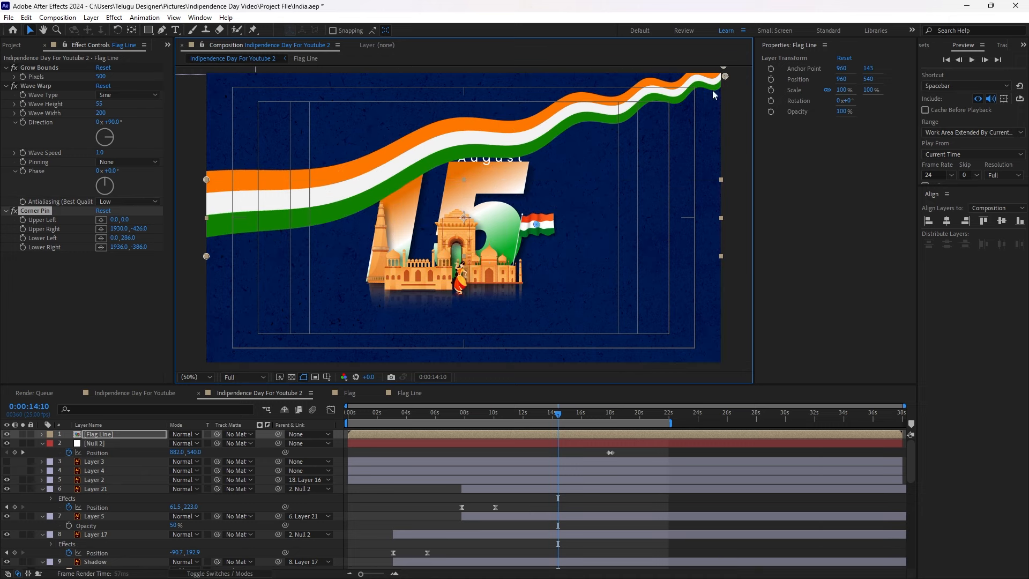
pyautogui.moveTo(206, 318); pyautogui.dragTo(209, 364)
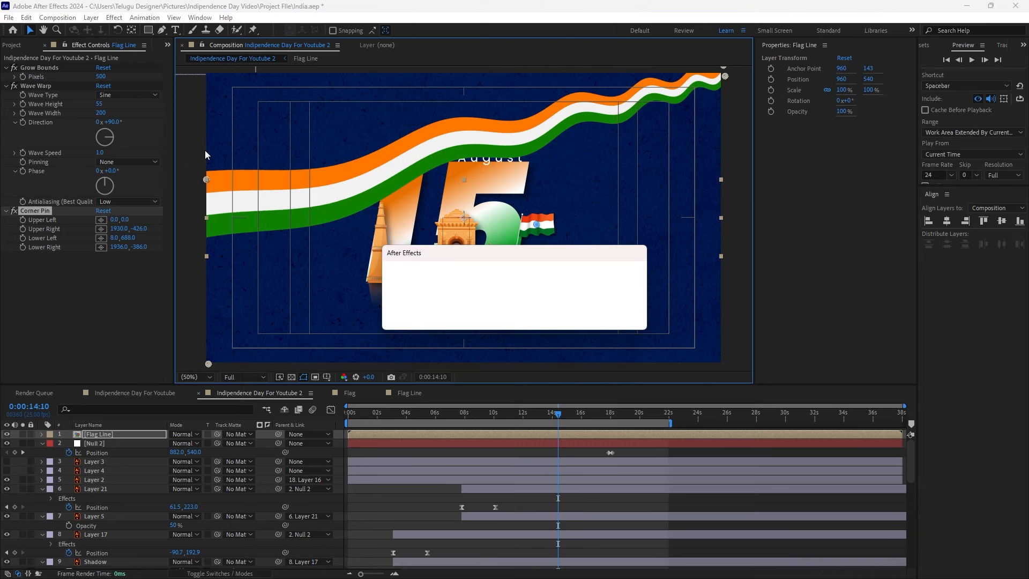
pyautogui.click(611, 317)
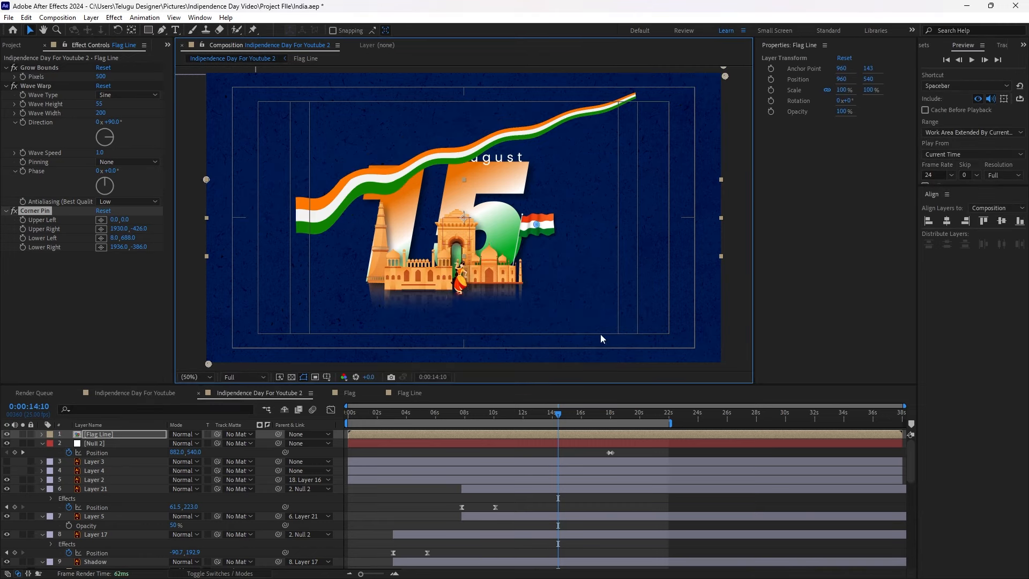
pyautogui.click(430, 518)
pyautogui.hotkey('ctrl', 's')
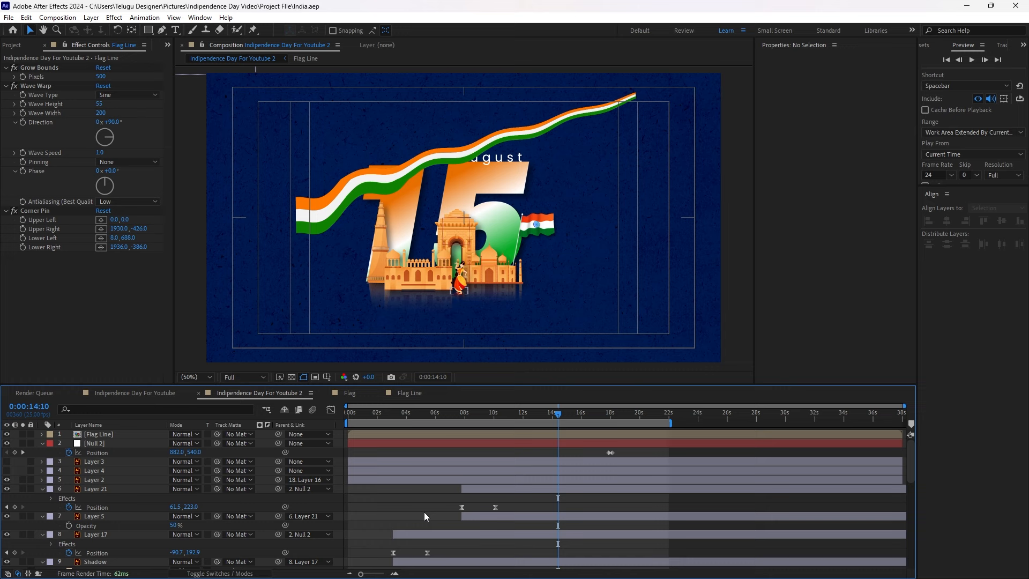
# Open the Flag Line layer's nested composition for editing
pyautogui.click(411, 434)
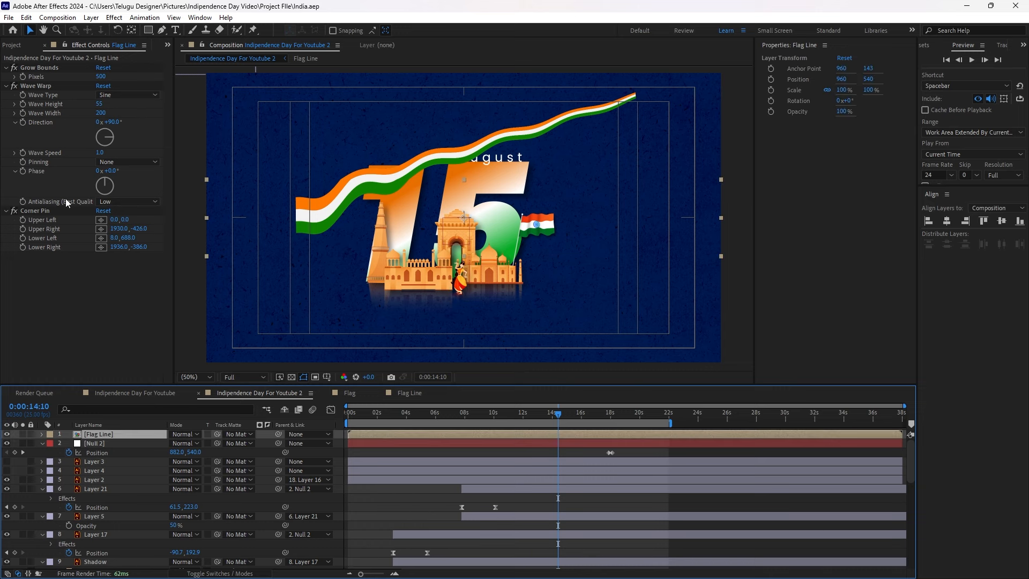
pyautogui.click(395, 513)
pyautogui.click(380, 433)
pyautogui.click(377, 497)
pyautogui.click(372, 434)
pyautogui.click(363, 516)
pyautogui.click(364, 435)
pyautogui.doubleClick(365, 433)
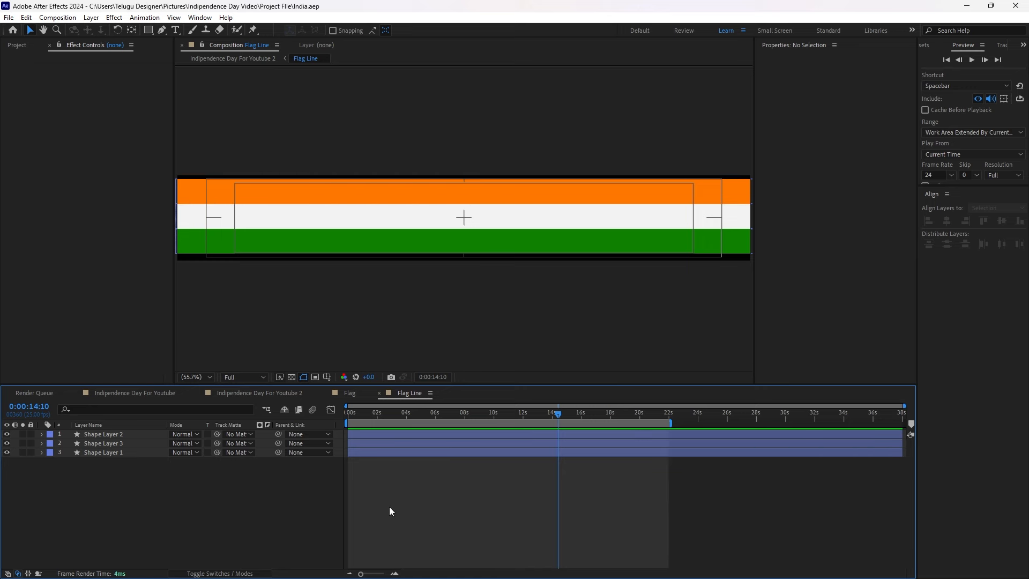
# Try setting the Flag Line composition's height to 1080 px with the aspect ratio locked, and undo the change
pyautogui.hotkey('ctrl', 'k')
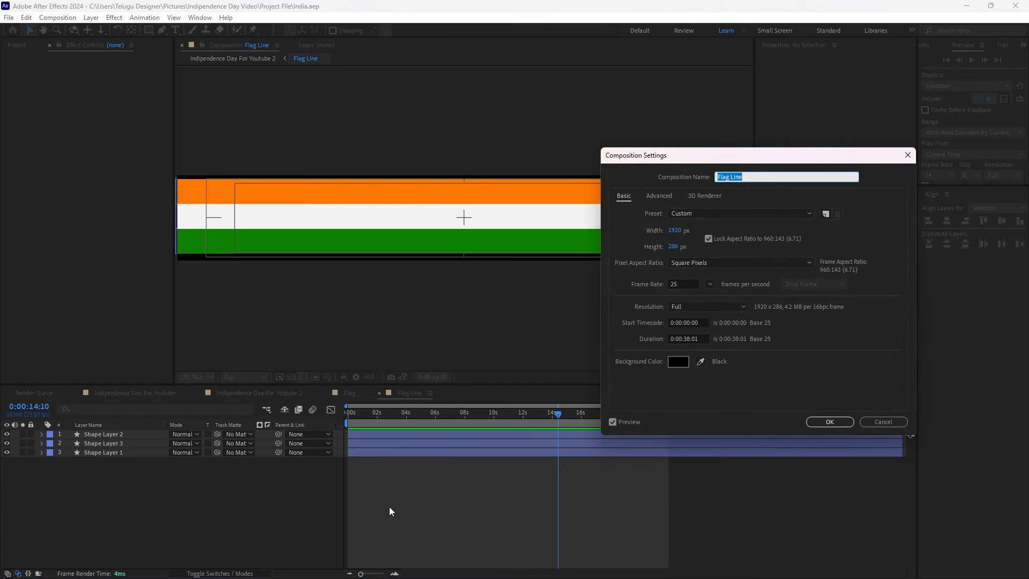
pyautogui.click(673, 247)
pyautogui.write('1080')
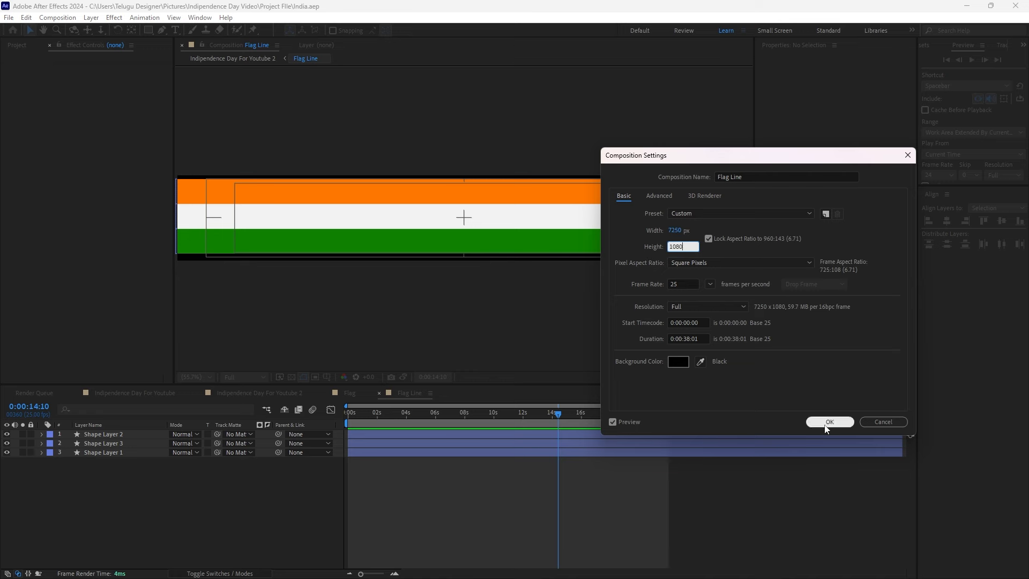
pyautogui.click(827, 423)
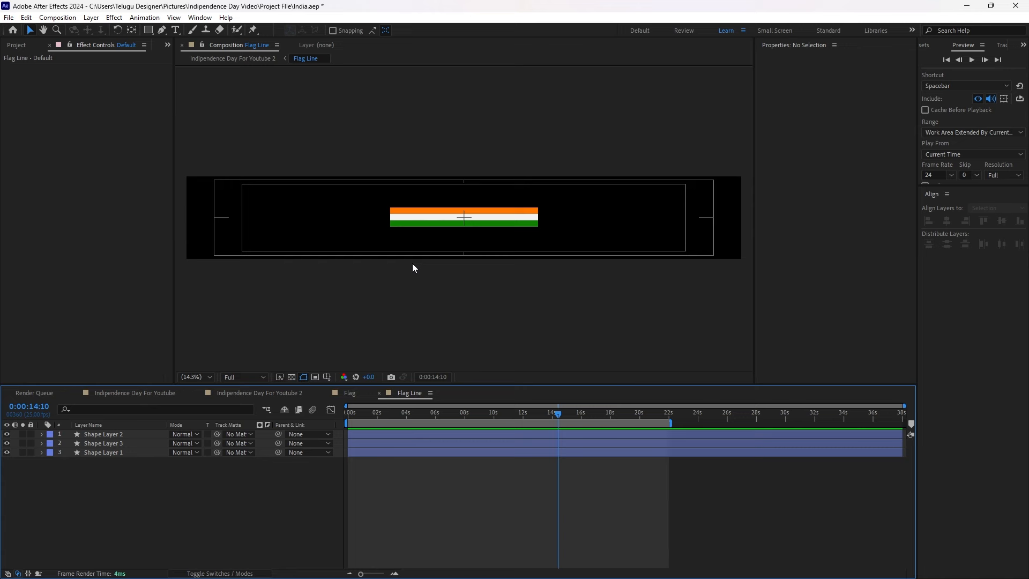
pyautogui.hotkey('ctrl', 'z')
# Unlock the Flag Line composition's aspect ratio and set its height to 1080 px
pyautogui.hotkey('ctrl', 'k')
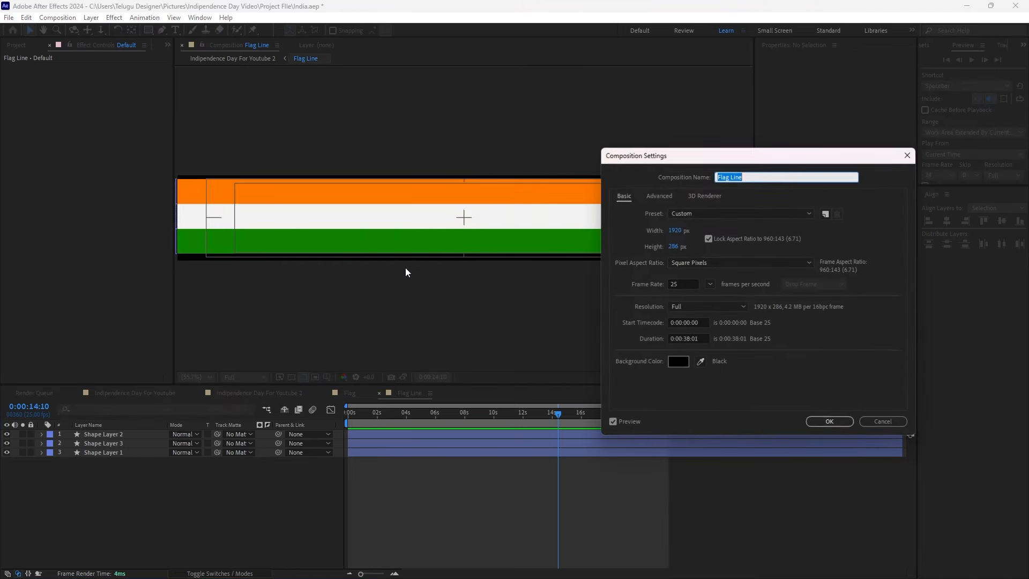
pyautogui.click(708, 239)
pyautogui.click(673, 246)
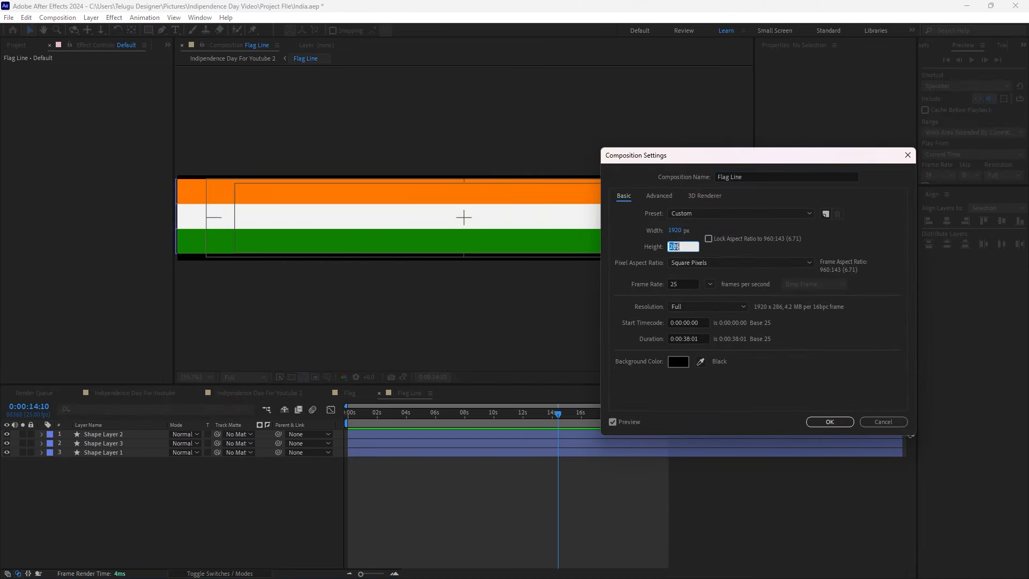
pyautogui.write('1080')
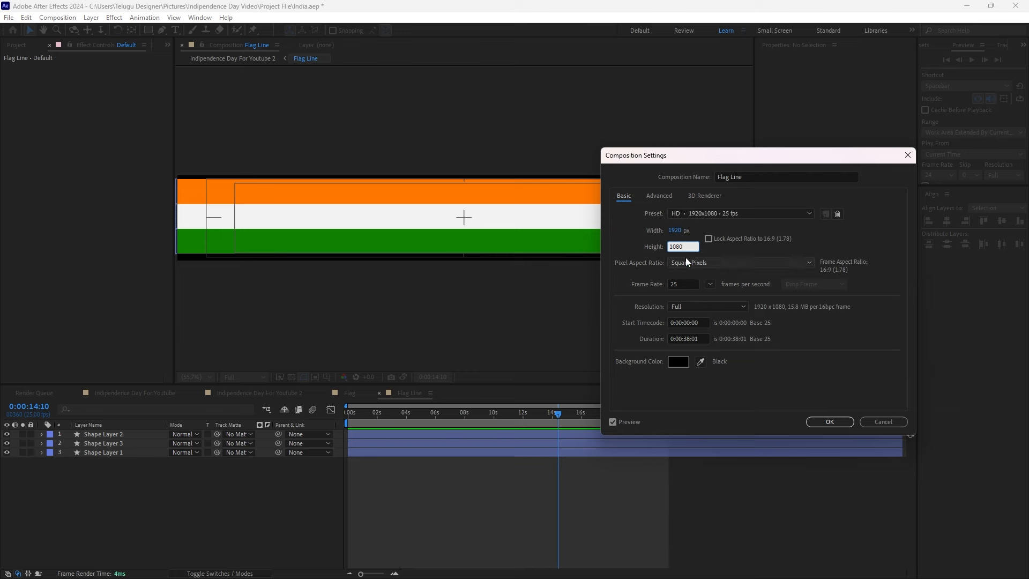
pyautogui.click(836, 419)
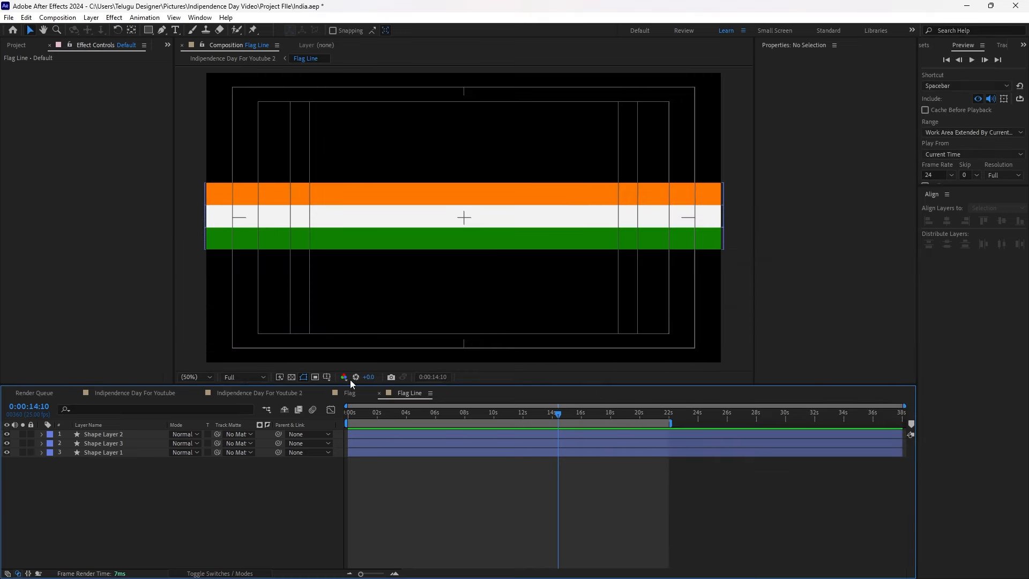
# In the Indipendence Day For Youtube 2 composition, disable Grow Bounds and reset Corner Pin on the Flag Line layer
pyautogui.click(220, 394)
pyautogui.click(395, 498)
pyautogui.click(387, 434)
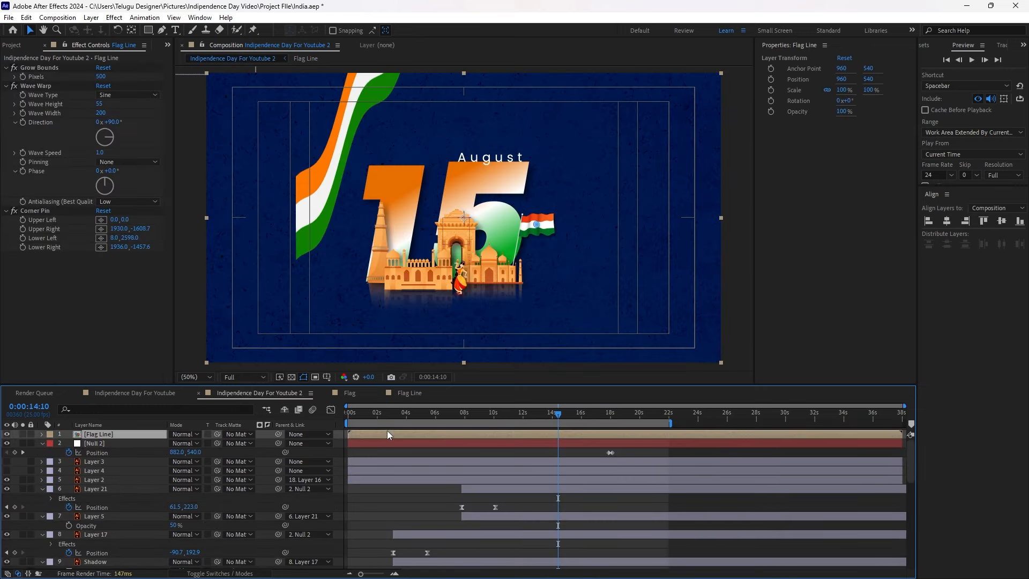
pyautogui.click(14, 68)
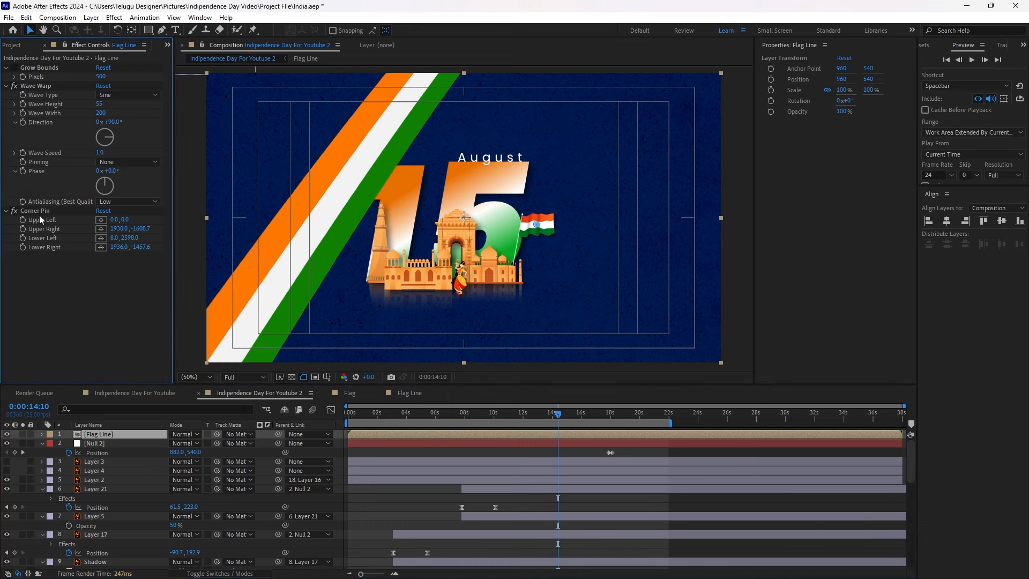
pyautogui.click(103, 210)
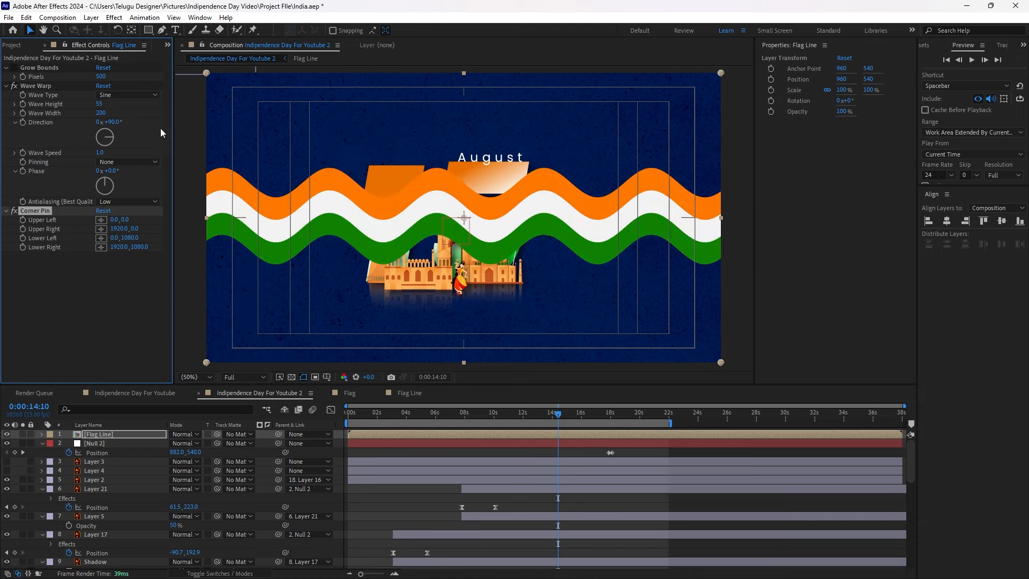
# Preview the full-width flag line's wave motion from 0:00:14:10 up to 0:00:16:16
pyautogui.press('space')
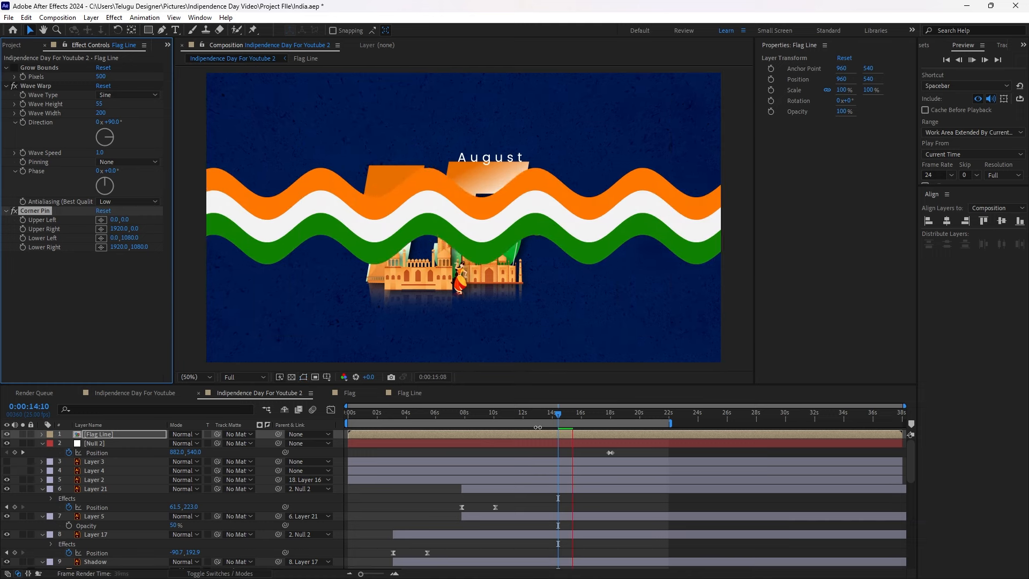
pyautogui.press('space')
pyautogui.press('space')
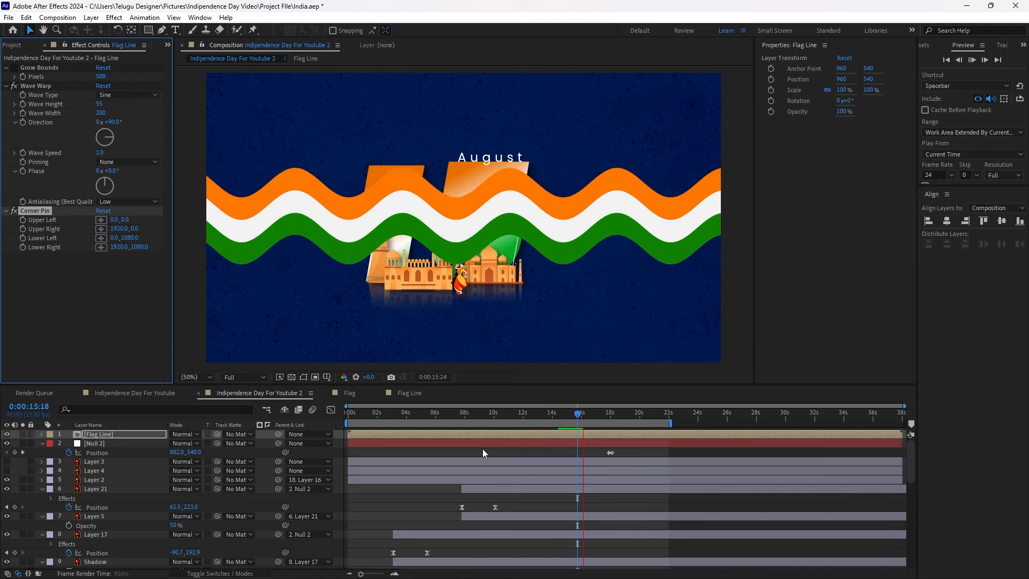
pyautogui.press('space')
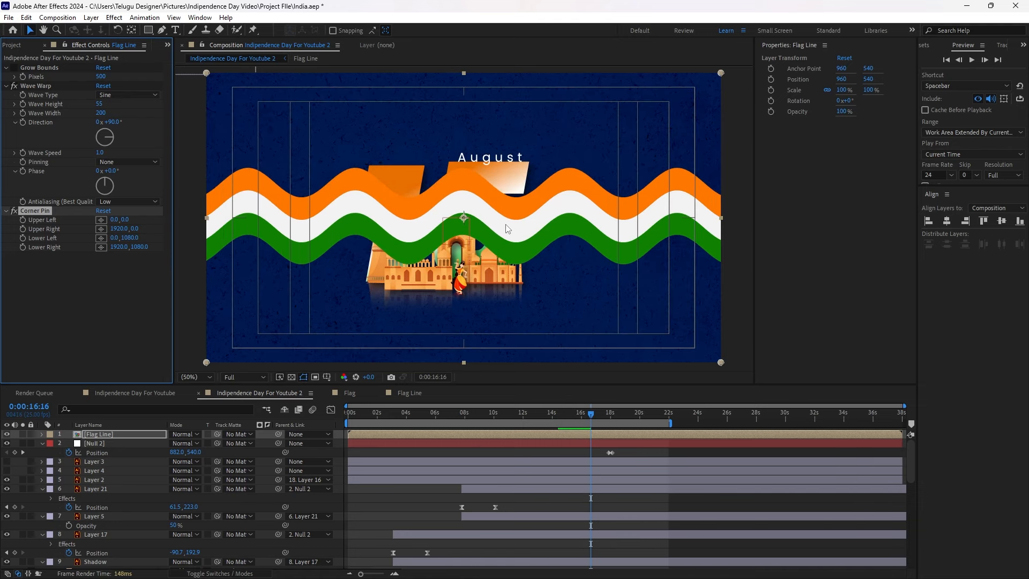
# Move Corner Pin's Lower Right to about 1988, 174, Upper Left to -28, 206 and Lower Left to 2, 1552
pyautogui.moveTo(720, 364); pyautogui.dragTo(739, 119)
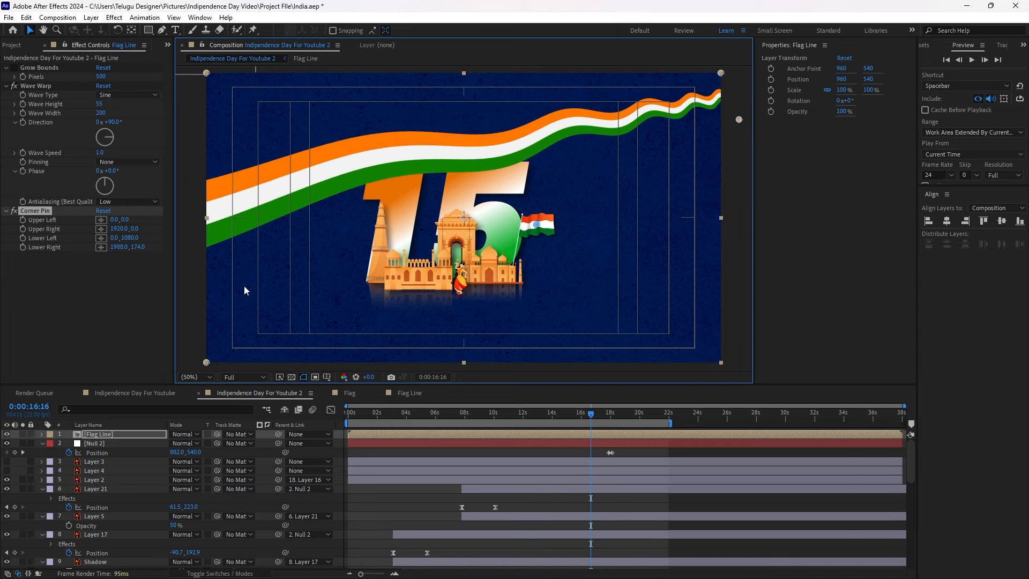
pyautogui.moveTo(203, 95); pyautogui.dragTo(199, 128)
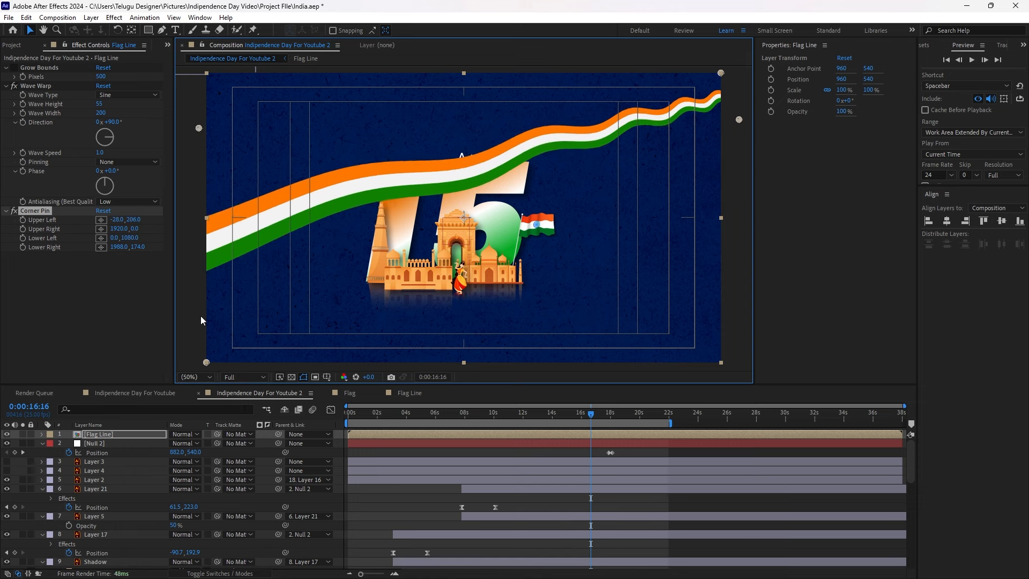
pyautogui.moveTo(204, 365); pyautogui.dragTo(203, 490)
pyautogui.click(395, 506)
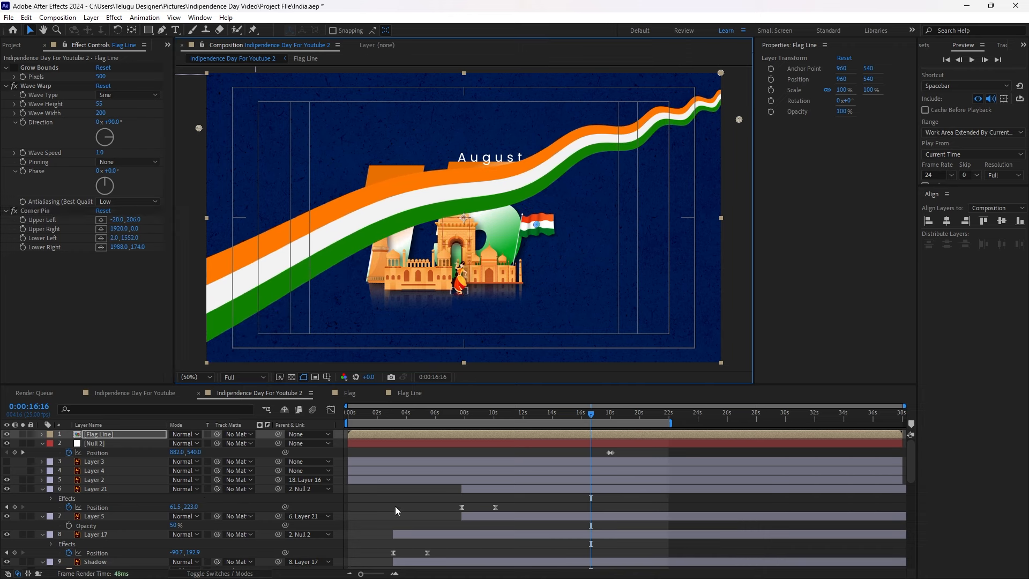
# Preview the diagonal flag line from the start of the timeline up to 0:00:04:22
pyautogui.click(404, 432)
pyautogui.moveTo(399, 416); pyautogui.dragTo(347, 429)
pyautogui.press('space')
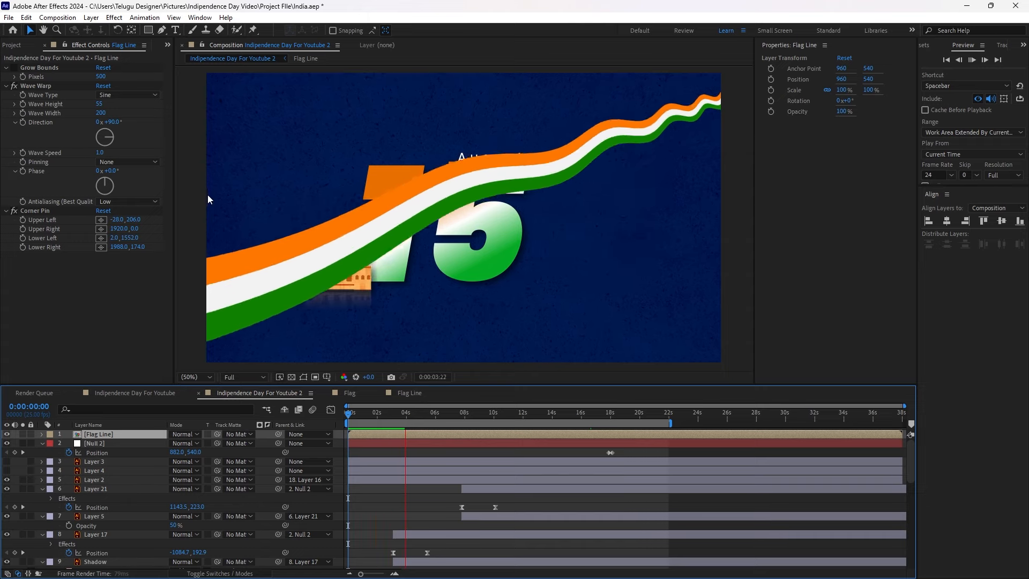
pyautogui.press('space')
pyautogui.click(400, 500)
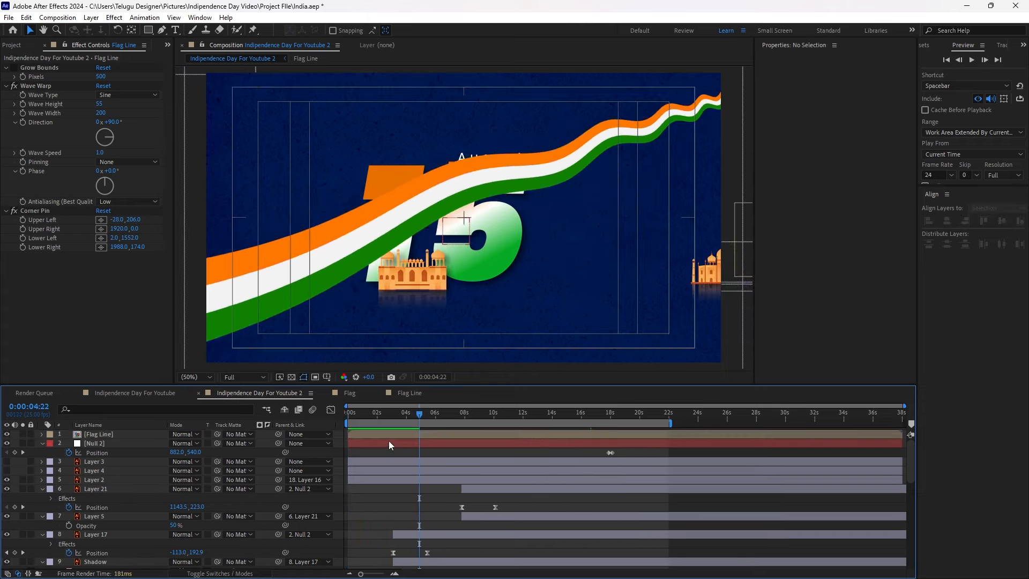
# Move the Flag Line layer down the layer stack to sit between Layer 16 and Layer 13
pyautogui.click(386, 434)
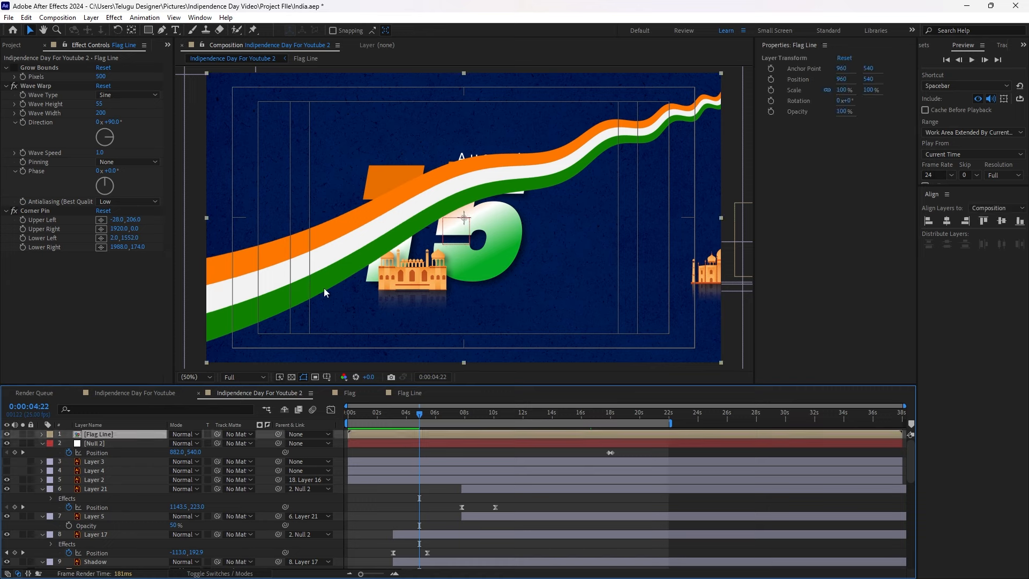
pyautogui.hotkey('ctrl', '[')
pyautogui.hotkey('ctrl', '[')
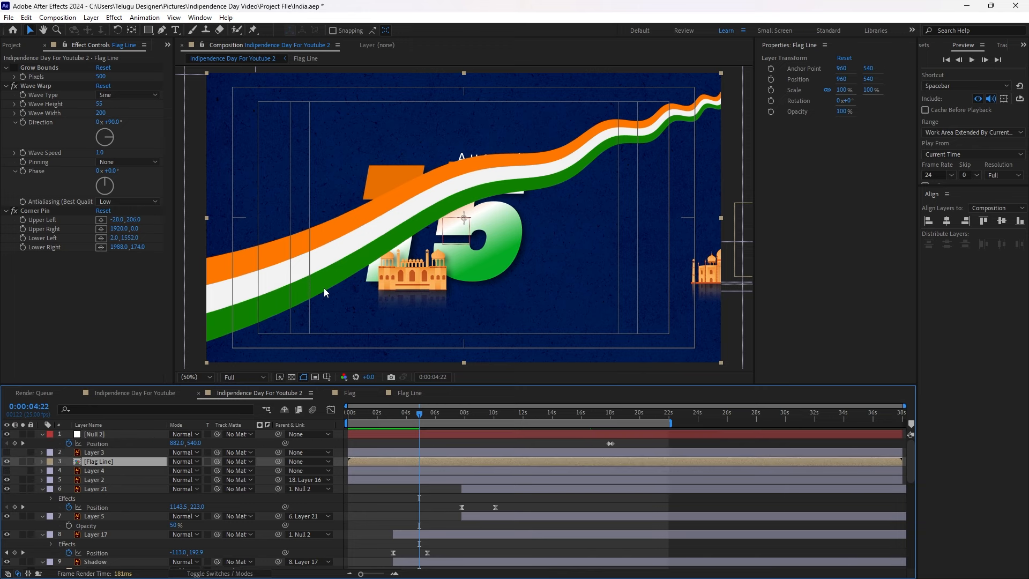
pyautogui.hotkey('ctrl', '[')
pyautogui.hotkey('ctrl', '[')
pyautogui.hotkey('ctrl', '[')
pyautogui.hotkey('ctrl', '[')
pyautogui.hotkey('ctrl', '[')
pyautogui.hotkey('ctrl', '[')
pyautogui.hotkey('ctrl', '[')
pyautogui.hotkey('ctrl', '[')
pyautogui.hotkey('ctrl', '[')
pyautogui.hotkey('ctrl', '[')
pyautogui.hotkey('ctrl', '[')
pyautogui.hotkey('ctrl', '[')
pyautogui.hotkey('ctrl', '[')
pyautogui.hotkey('ctrl', '[')
pyautogui.hotkey('ctrl', '[')
pyautogui.hotkey('ctrl', '[')
pyautogui.hotkey('ctrl', '[')
pyautogui.hotkey('ctrl', '[')
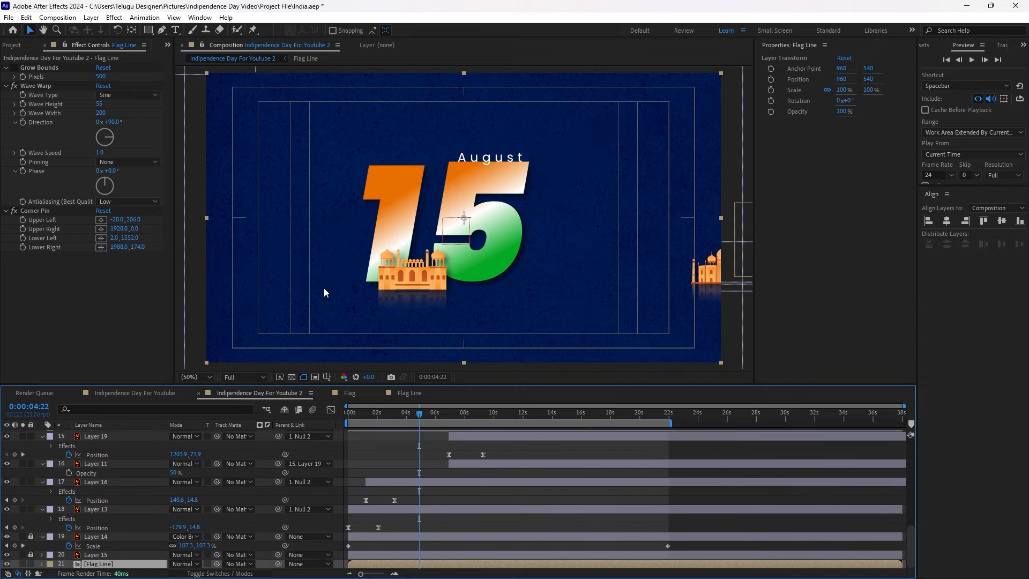
pyautogui.hotkey('ctrl', ']')
pyautogui.hotkey('ctrl', ']')
pyautogui.hotkey('ctrl', ']')
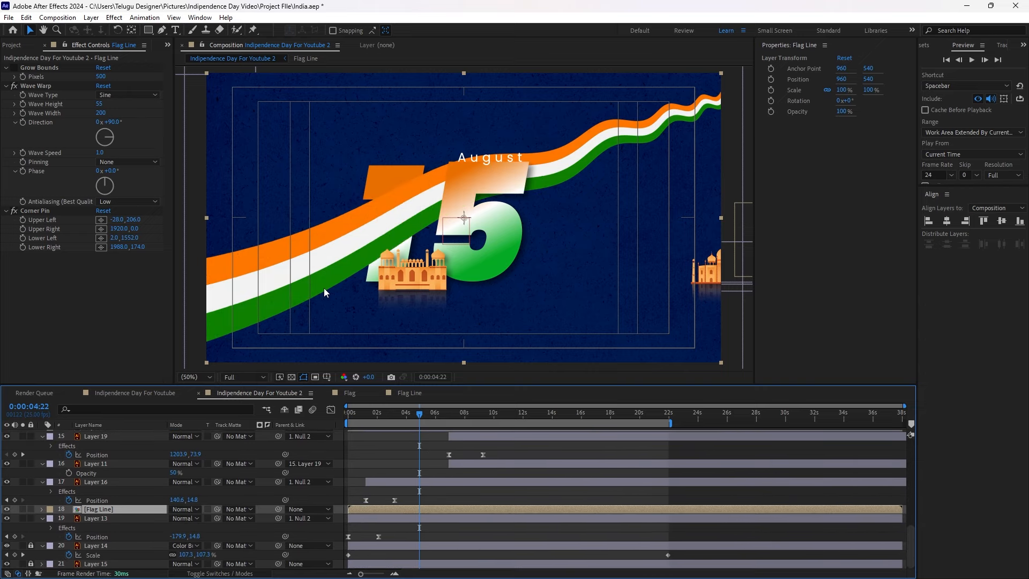
# Preview the flag line passing between the digits 1 and 5 from 0:00:04:22 up to 0:00:06:18
pyautogui.press('space')
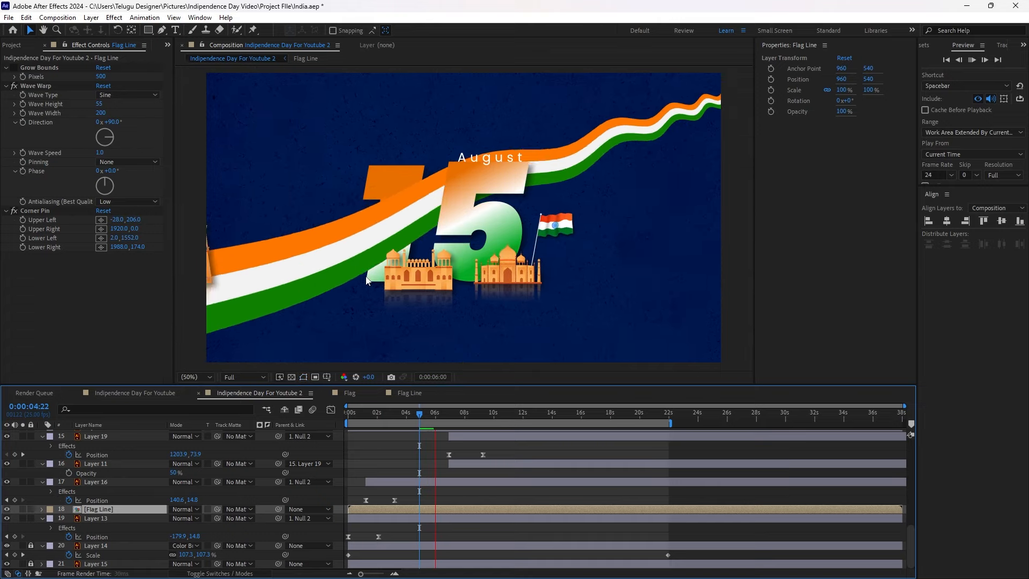
pyautogui.press('space')
pyautogui.click(356, 493)
pyautogui.click(371, 507)
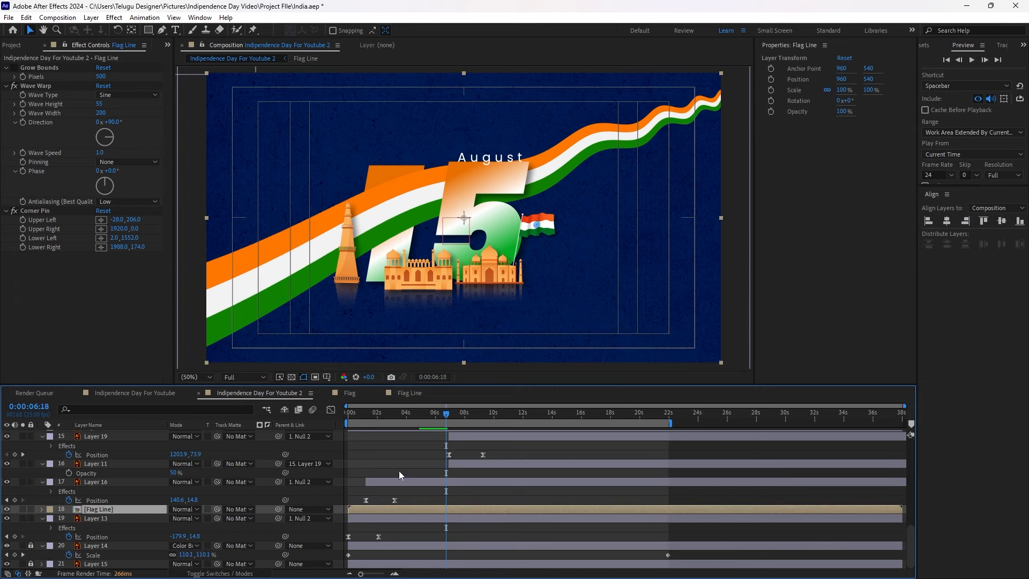
pyautogui.click(384, 449)
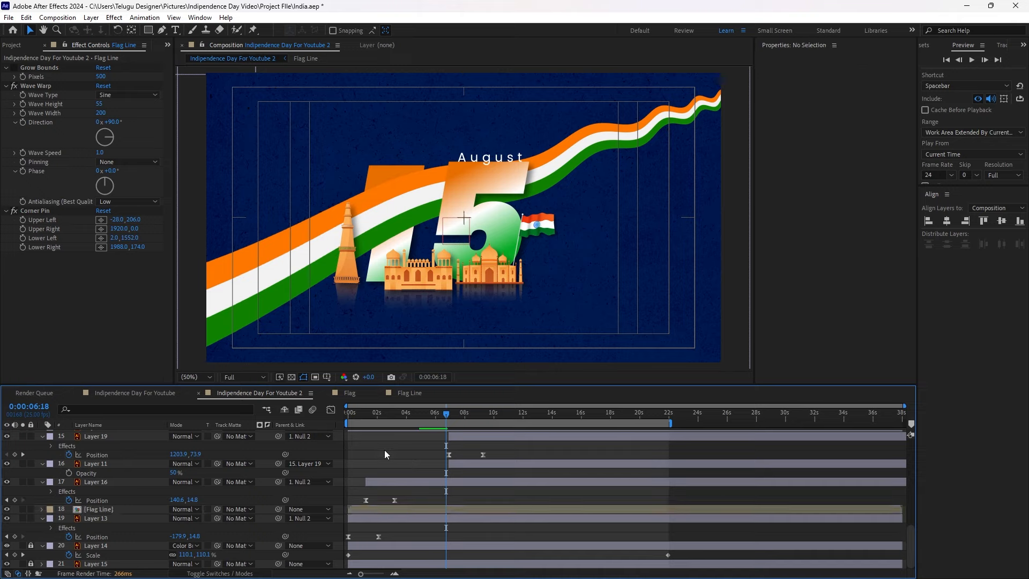
# Play the animation from the start up to 0:00:07:20 to check the flag line with the monument entrances
pyautogui.click(397, 510)
pyautogui.click(404, 413)
pyautogui.moveTo(391, 414); pyautogui.dragTo(320, 419)
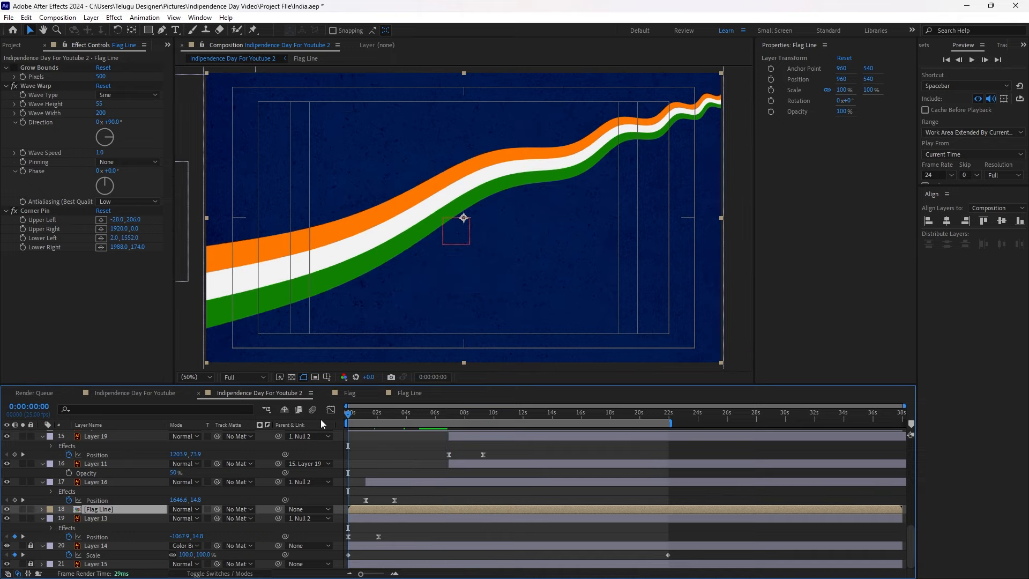
pyautogui.press('space')
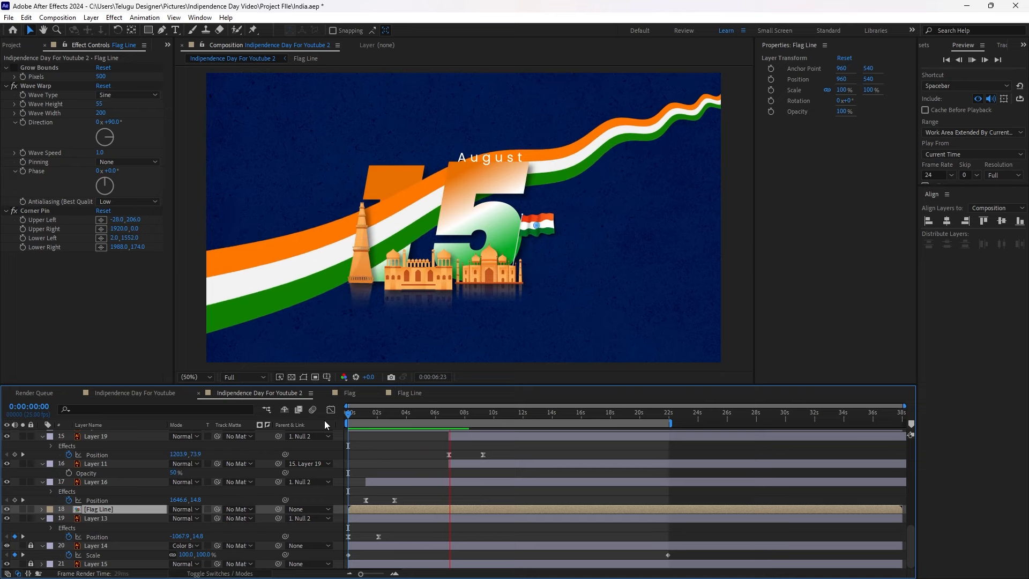
pyautogui.press('space')
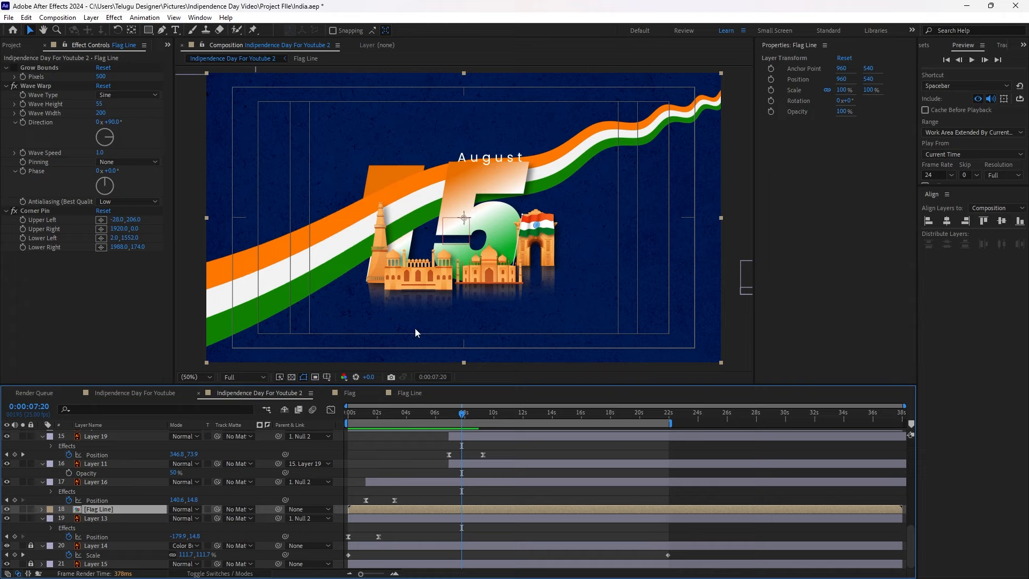
# Scrub through the monument entrances up to 0:00:09:18 to review their timing against the flag line
pyautogui.click(385, 464)
pyautogui.moveTo(402, 412); pyautogui.dragTo(425, 426)
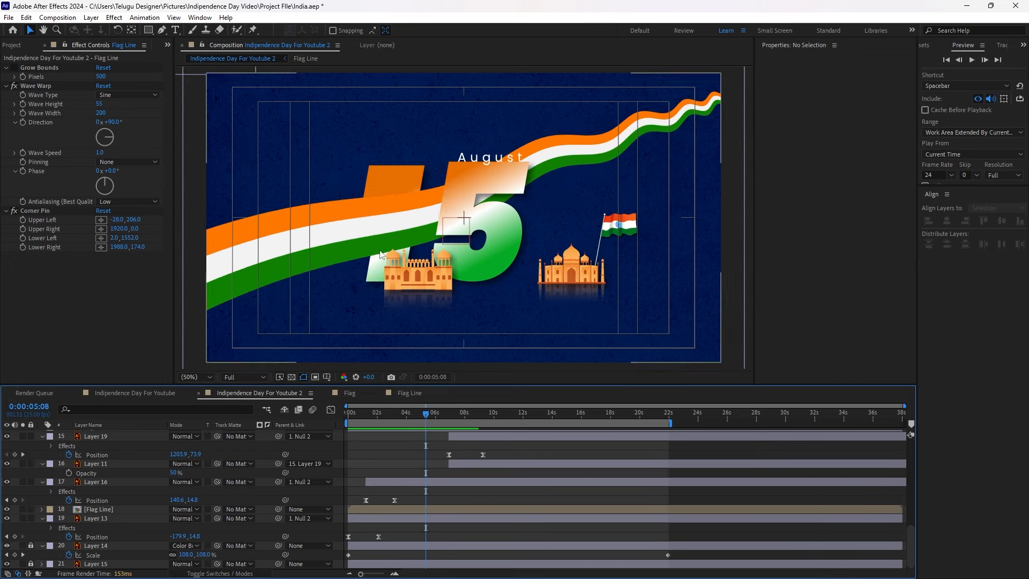
pyautogui.moveTo(400, 415); pyautogui.dragTo(439, 455)
pyautogui.press('space')
pyautogui.moveTo(408, 417); pyautogui.dragTo(489, 452)
# Move Null 2's two Position keyframes earlier in the timeline so the first one sits at 0:00:10:09
pyautogui.scroll(2, 469, 450)
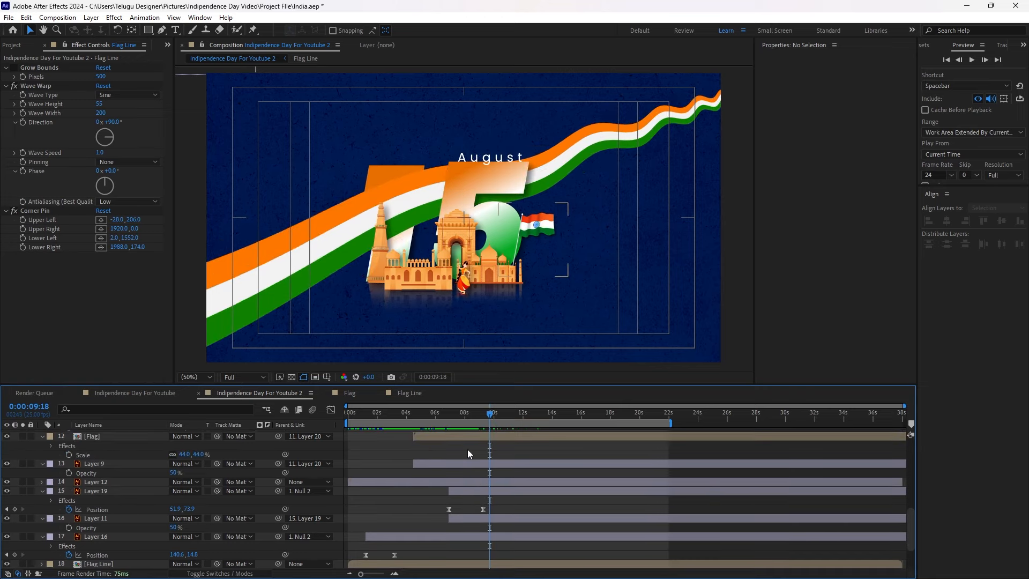
pyautogui.scroll(5, 458, 456)
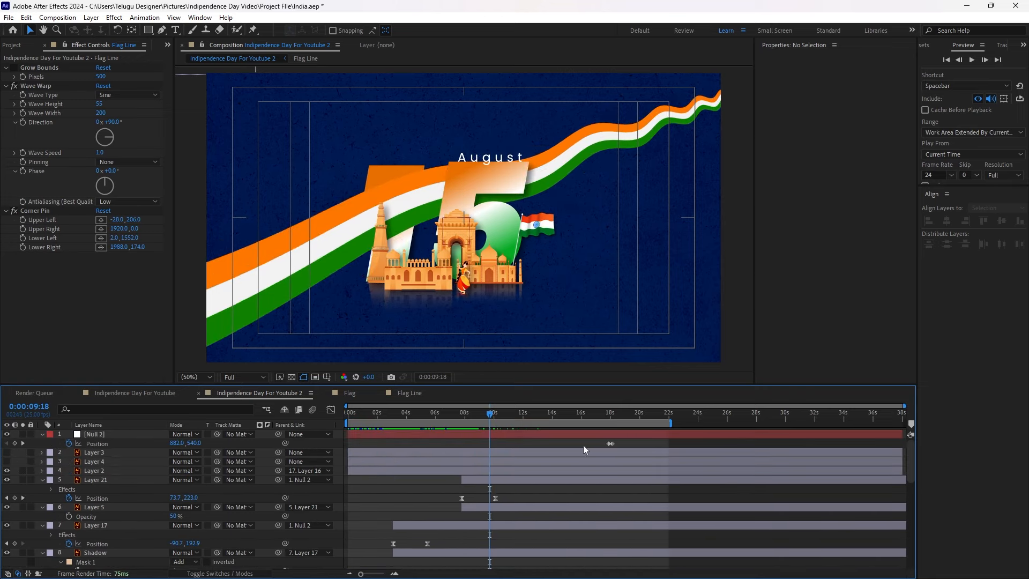
pyautogui.click(610, 443)
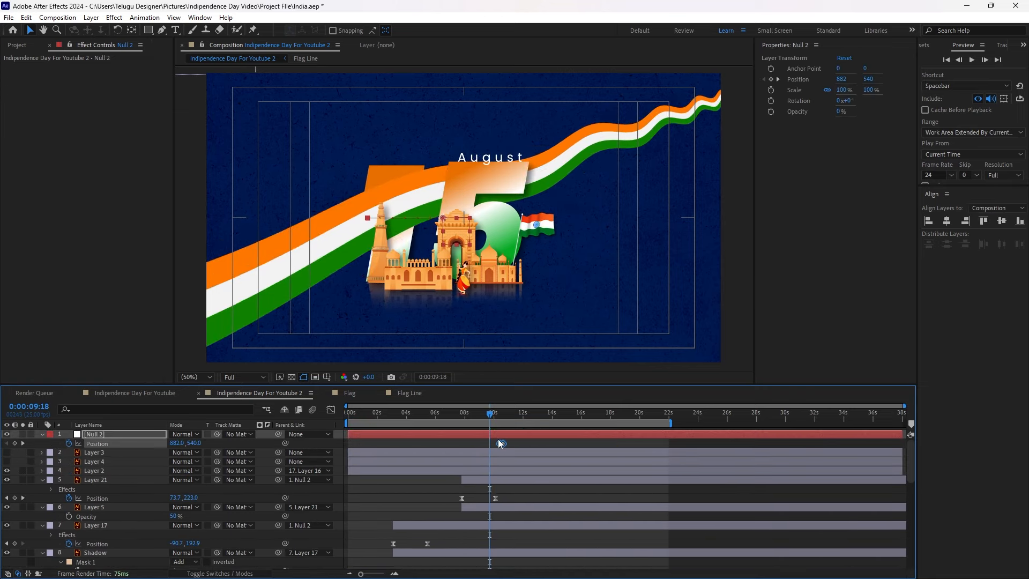
pyautogui.press('=')
pyautogui.press('=')
pyautogui.press('=')
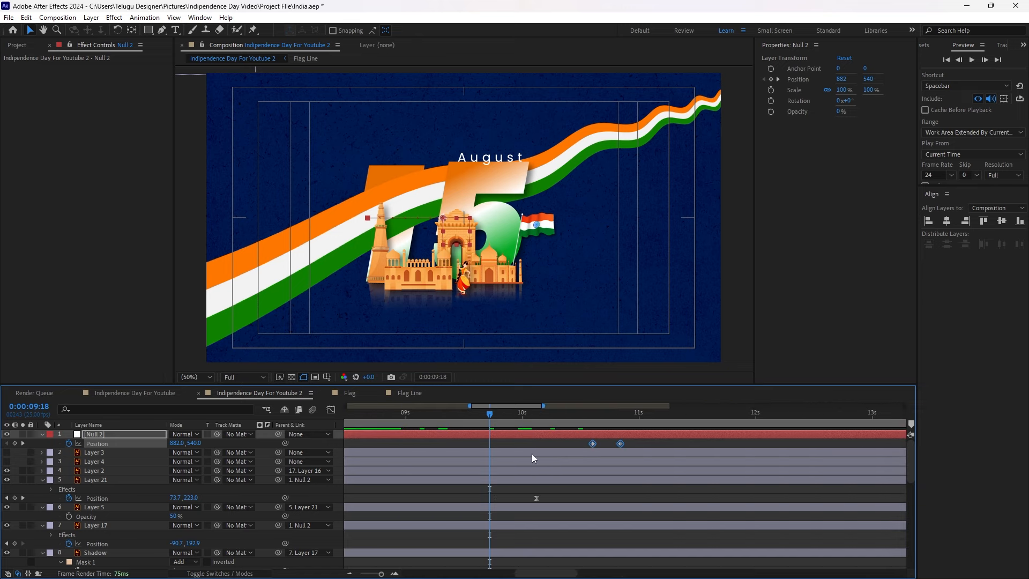
pyautogui.moveTo(480, 415); pyautogui.dragTo(565, 443)
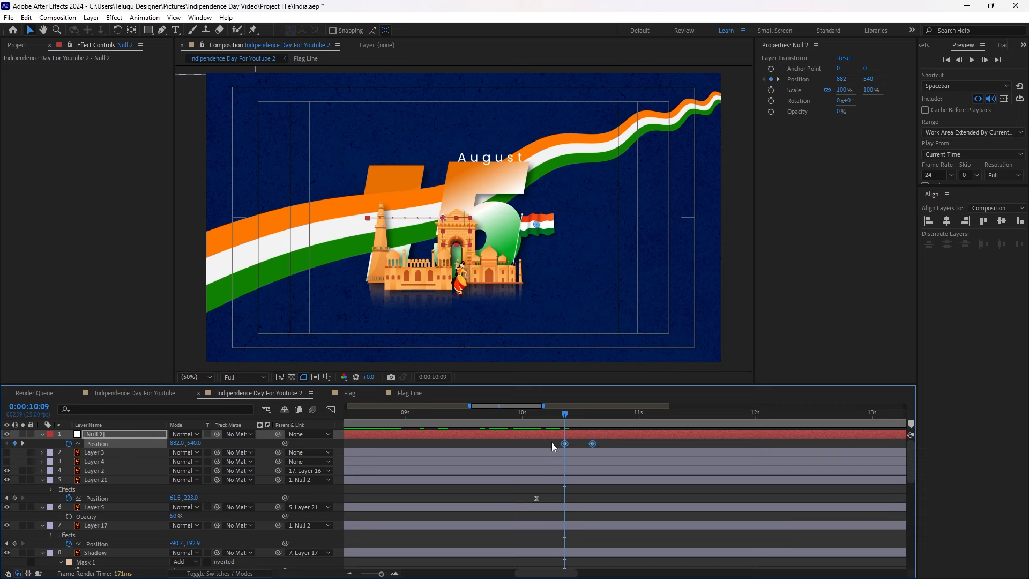
# Move Null 2's second Position keyframe to about 0:00:10:18 and ease both keyframes with an early, sharp speed peak
pyautogui.click(582, 442)
pyautogui.moveTo(592, 443); pyautogui.dragTo(606, 444)
pyautogui.keyDown('shift'); pyautogui.click(565, 443); pyautogui.keyUp('shift')
pyautogui.click(331, 409)
pyautogui.moveTo(657, 477); pyautogui.dragTo(581, 546)
pyautogui.click(430, 457)
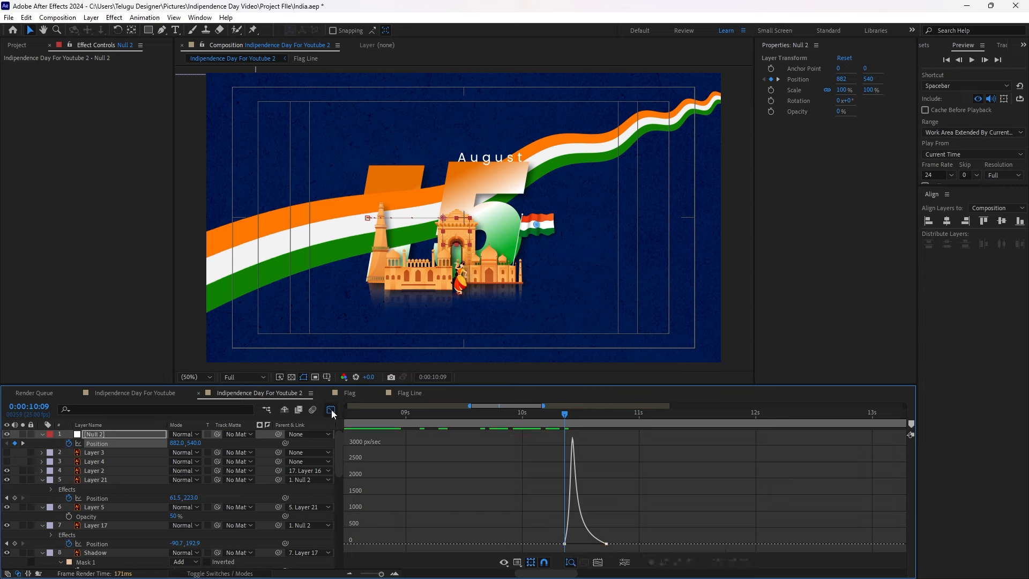
pyautogui.click(331, 410)
pyautogui.click(504, 488)
# Save the project and preview the group's slide driven by Null 2 from just before its first Position keyframe
pyautogui.hotkey('ctrl', 's')
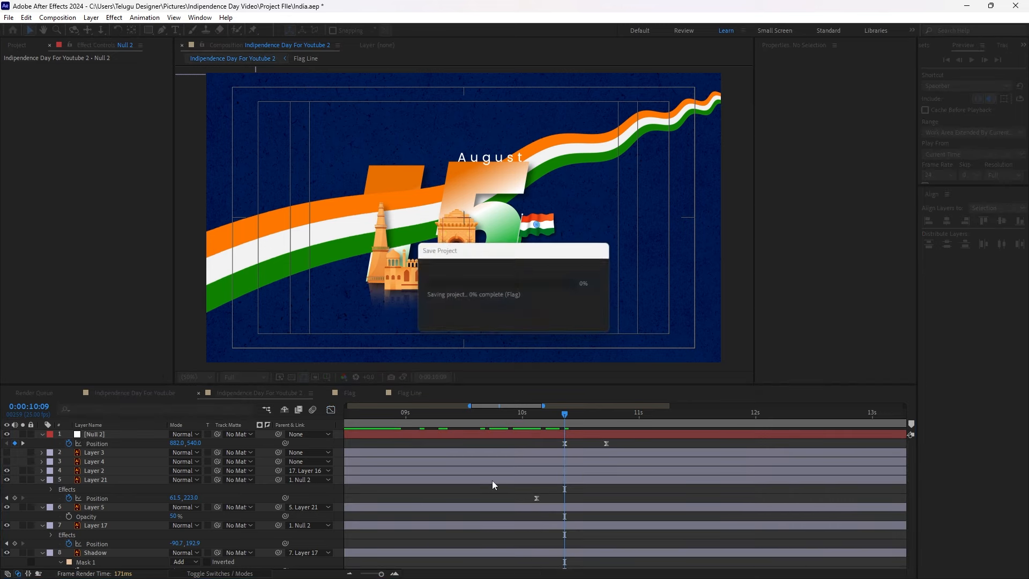
pyautogui.press('space')
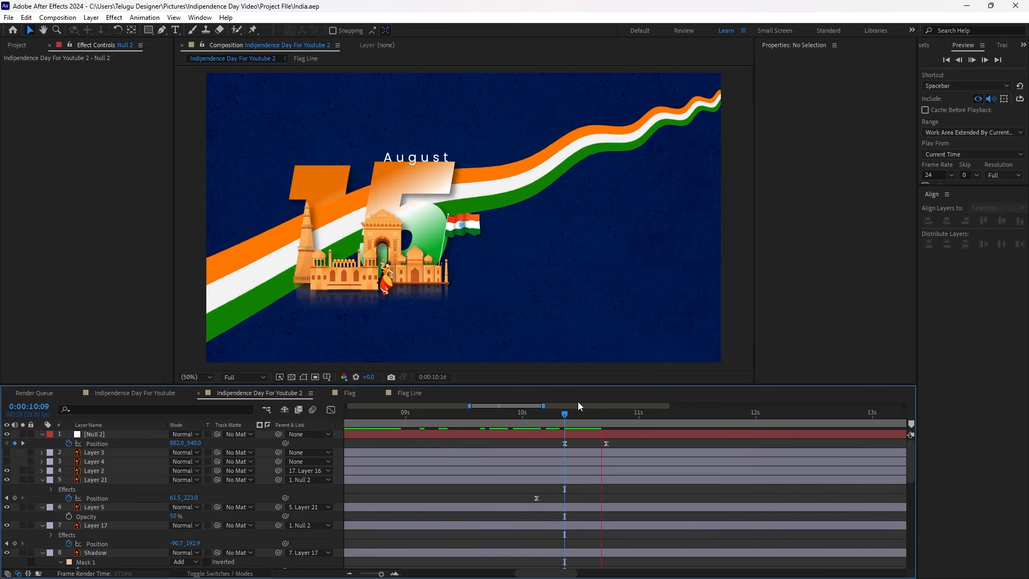
pyautogui.moveTo(569, 417); pyautogui.dragTo(549, 419)
pyautogui.press('space')
pyautogui.press('space')
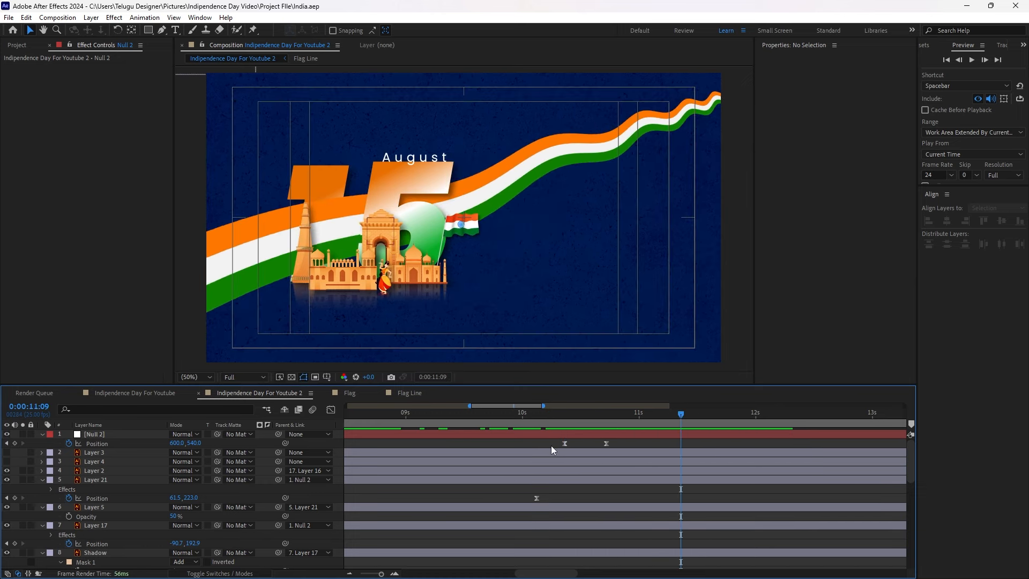
# Convert both Null 2 Position keyframes back to linear and preview the slide from 0:00:10:04
pyautogui.moveTo(550, 446); pyautogui.dragTo(641, 446)
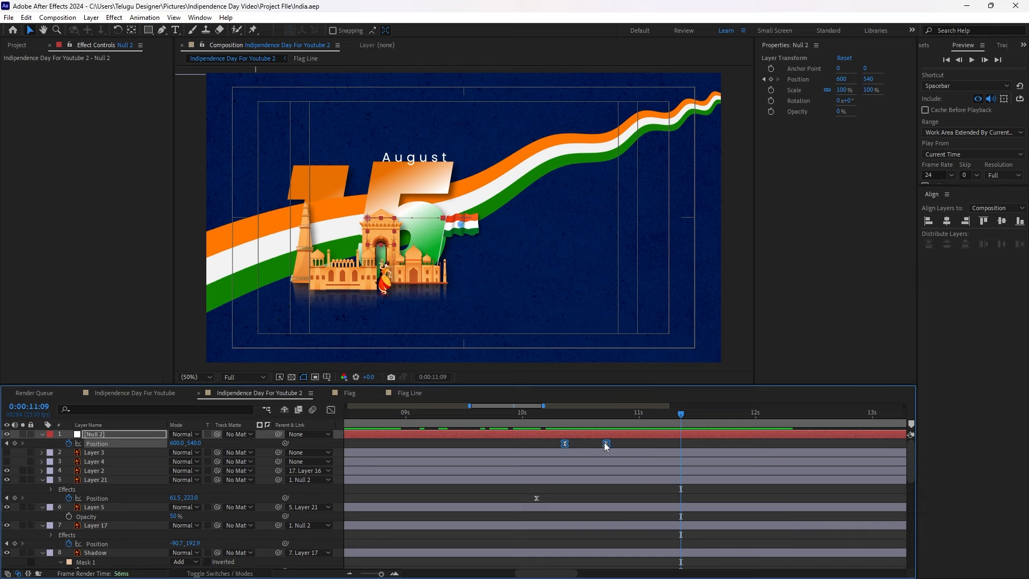
pyautogui.click(622, 445)
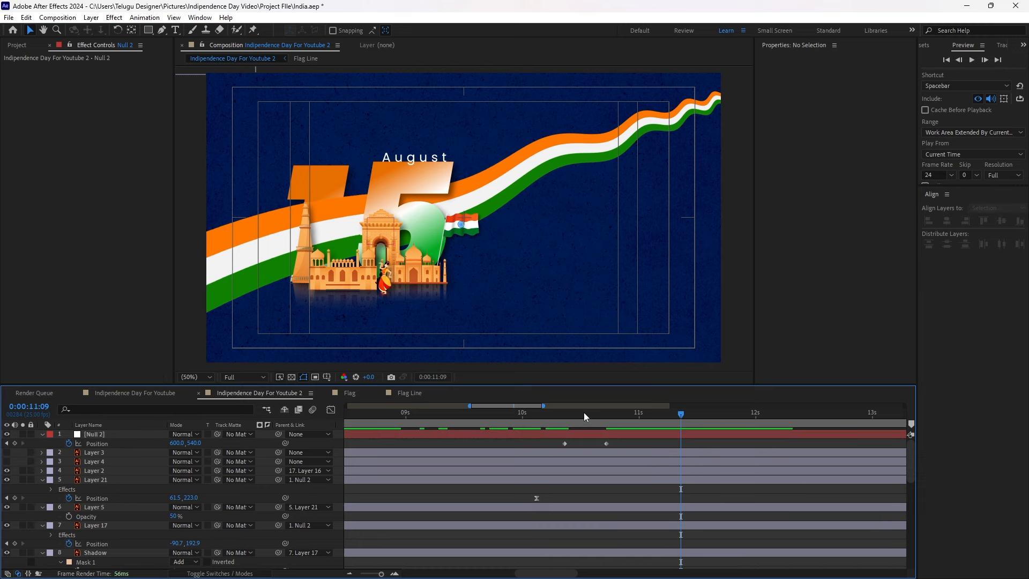
pyautogui.click(541, 413)
pyautogui.press('space')
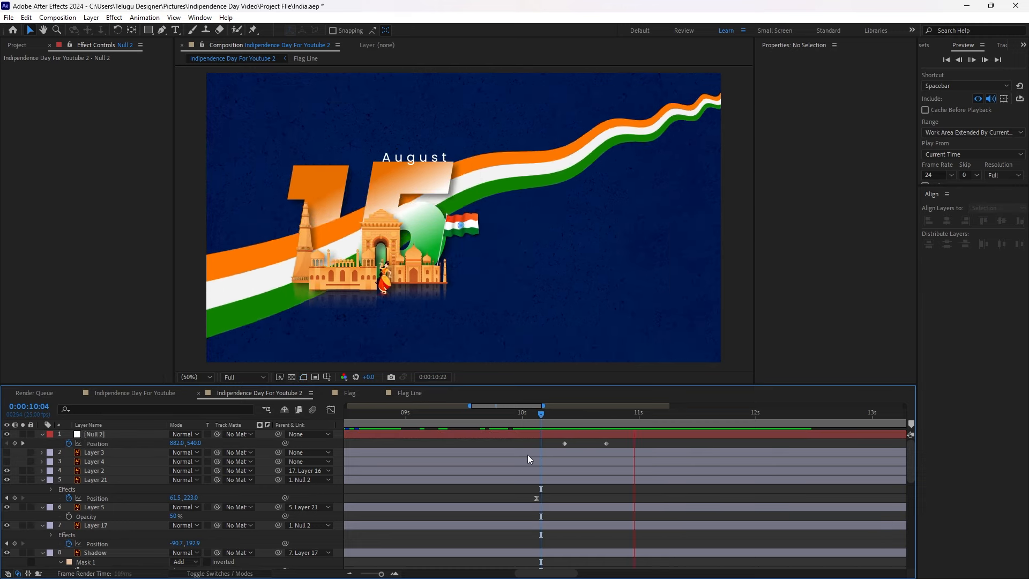
# Move Null 2's Position keyframes to about 0:00:10:03 and 0:00:11:04, and preview the slide from 0:00:09:21
pyautogui.moveTo(565, 443); pyautogui.dragTo(536, 441)
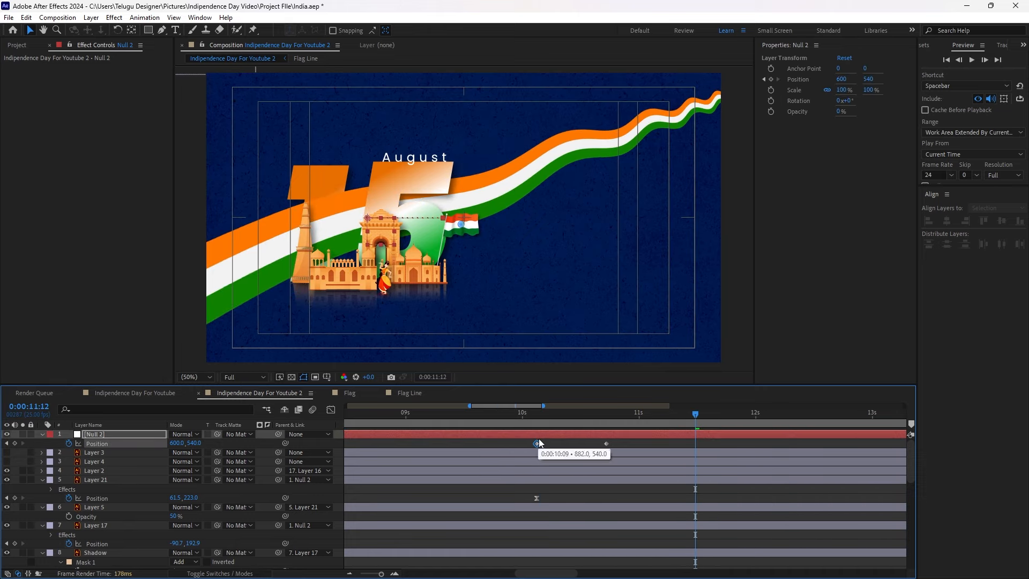
pyautogui.moveTo(605, 443); pyautogui.dragTo(658, 444)
pyautogui.moveTo(695, 414); pyautogui.dragTo(502, 434)
pyautogui.press('space')
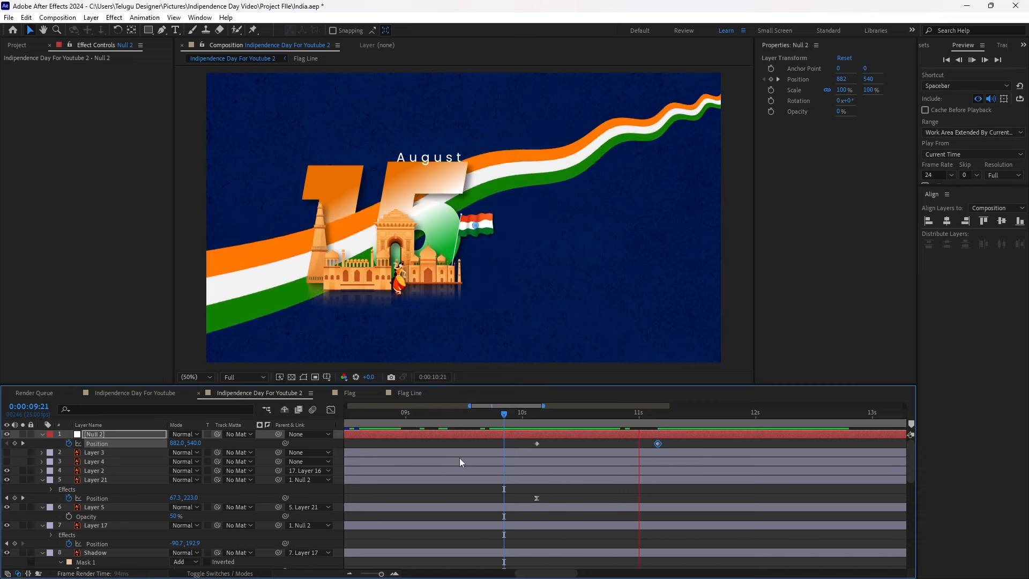
pyautogui.press('space')
# Apply Easy Ease to both Null 2 Position keyframes and save the project
pyautogui.moveTo(519, 445); pyautogui.dragTo(693, 439)
pyautogui.click(640, 445)
pyautogui.hotkey('ctrl', 's')
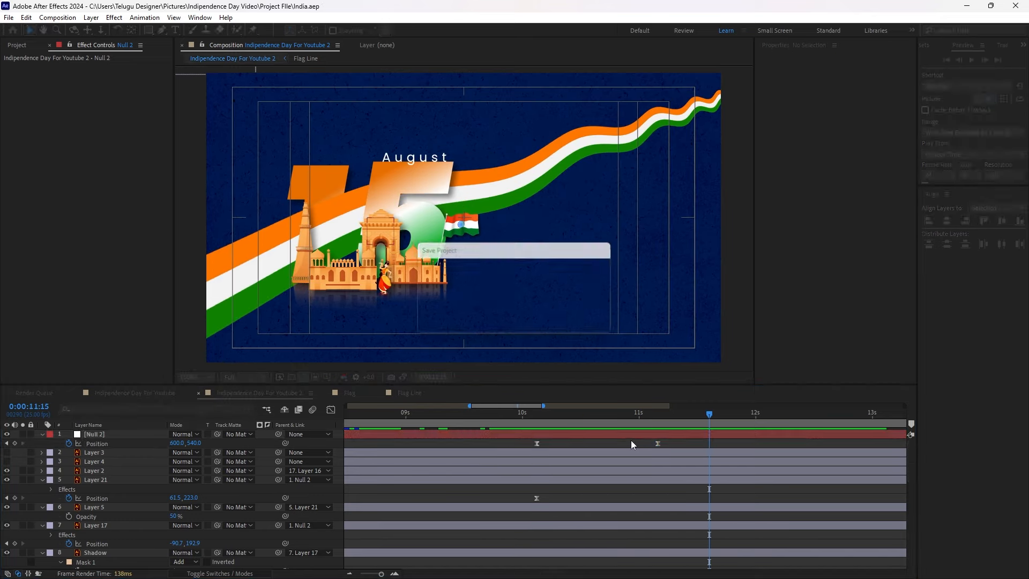
# Preview the eased slide from 0:00:10:01 and move Null 2's second Position keyframe to 0:00:12:00
pyautogui.moveTo(544, 417); pyautogui.dragTo(529, 422)
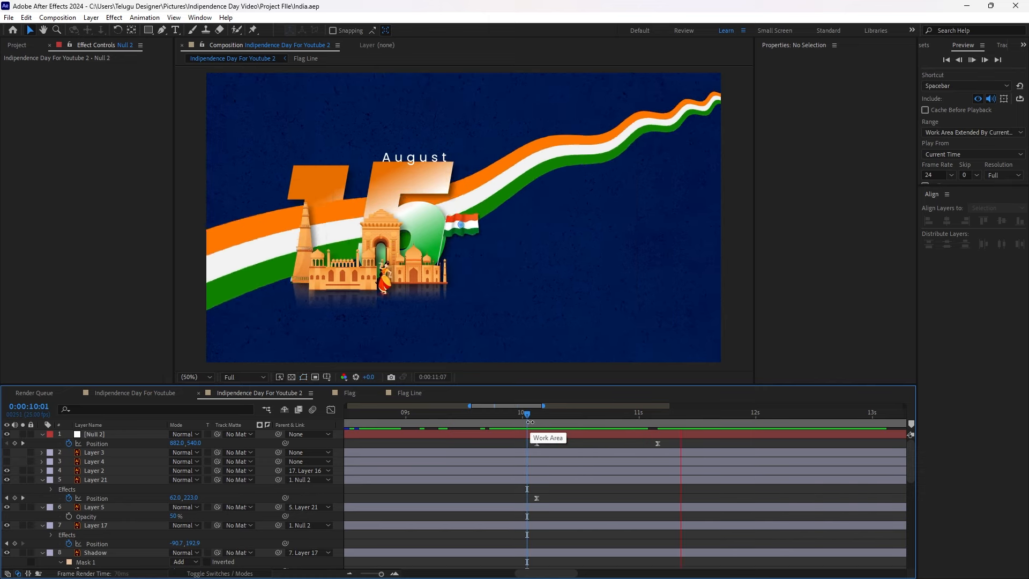
pyautogui.click(651, 449)
pyautogui.click(658, 443)
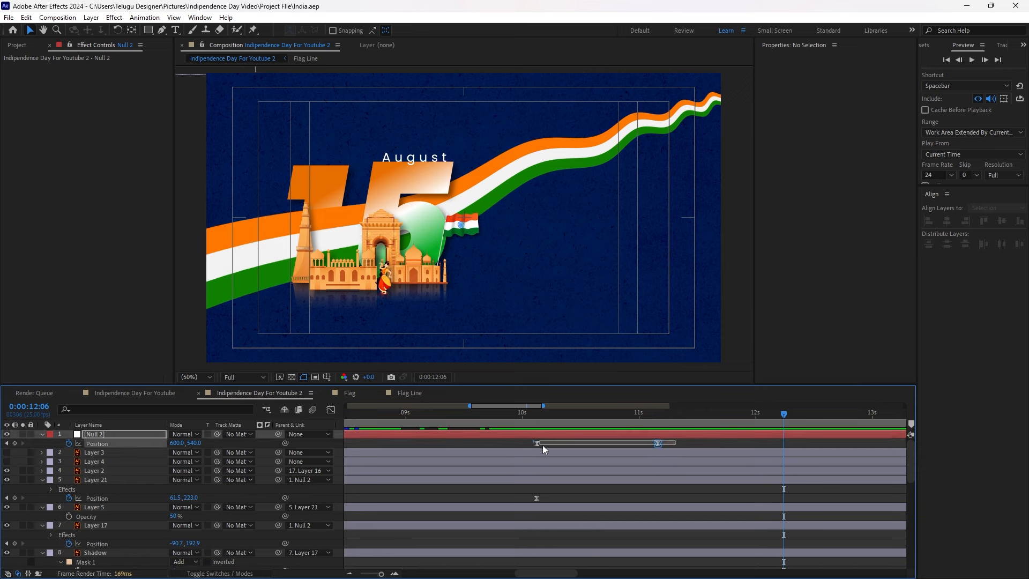
pyautogui.moveTo(657, 443); pyautogui.dragTo(756, 444)
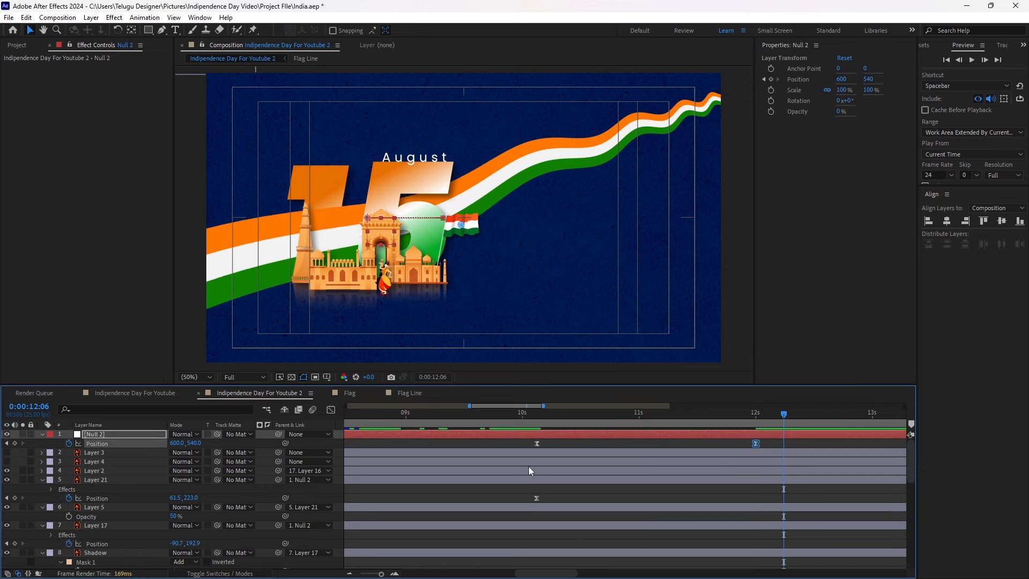
# Adjust the incoming ease of Null 2's last Position keyframe for a gradual slowdown in the speed graph, and preview from 0:00:10:00
pyautogui.moveTo(509, 439); pyautogui.dragTo(825, 452)
pyautogui.click(330, 413)
pyautogui.moveTo(718, 544); pyautogui.dragTo(687, 544)
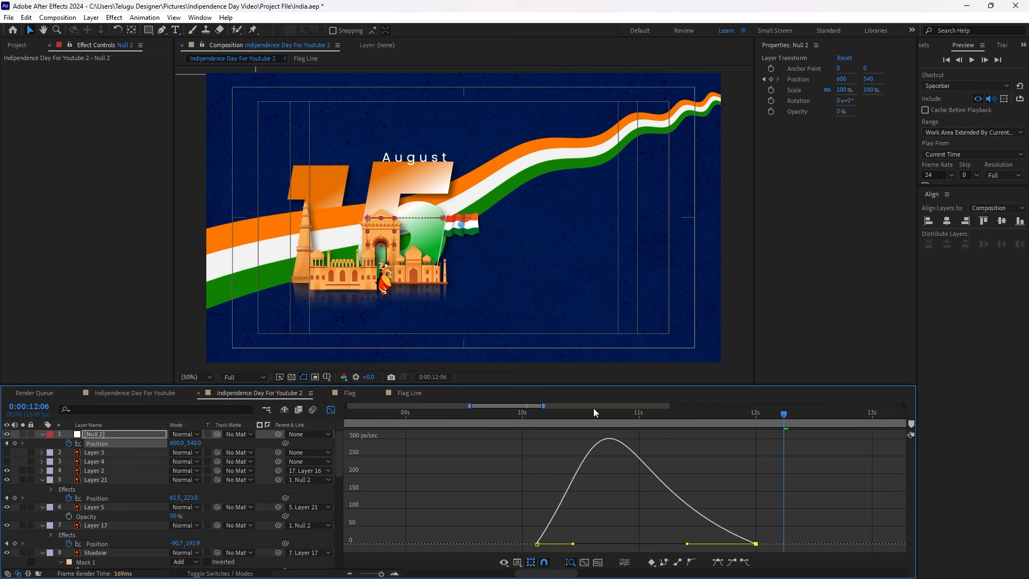
pyautogui.click(518, 412)
pyautogui.press('space')
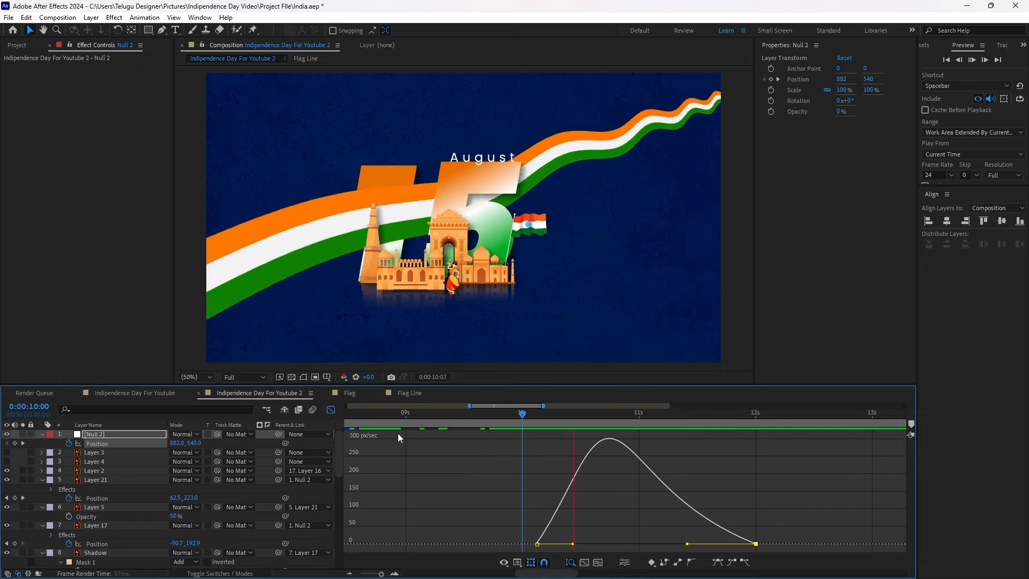
pyautogui.press('space')
pyautogui.click(330, 409)
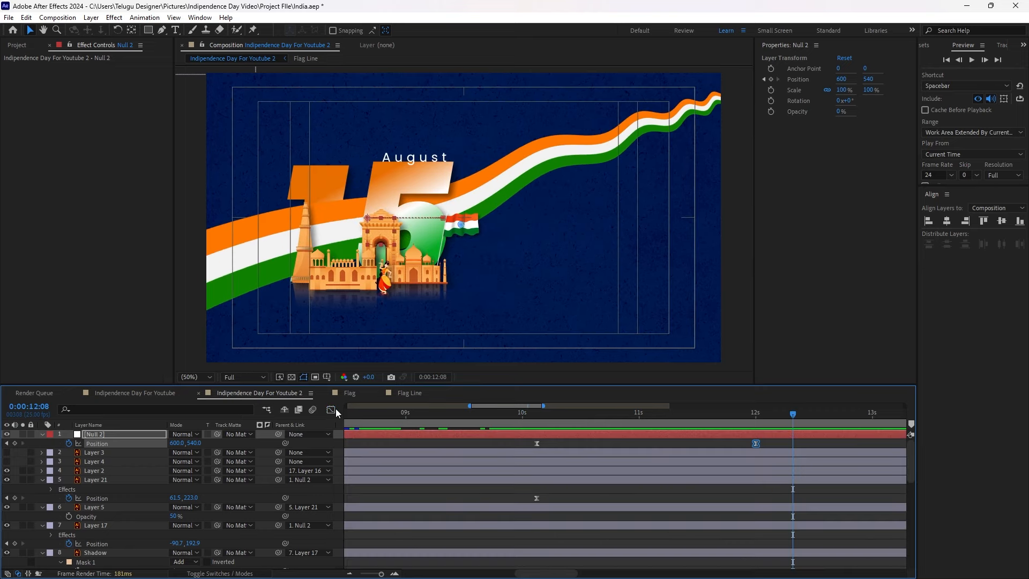
# Go to 0:00:12:00 and make the HAPPY and INDIPENDENCE DAY text layers, Layer 3 and Layer 4, visible
pyautogui.click(754, 416)
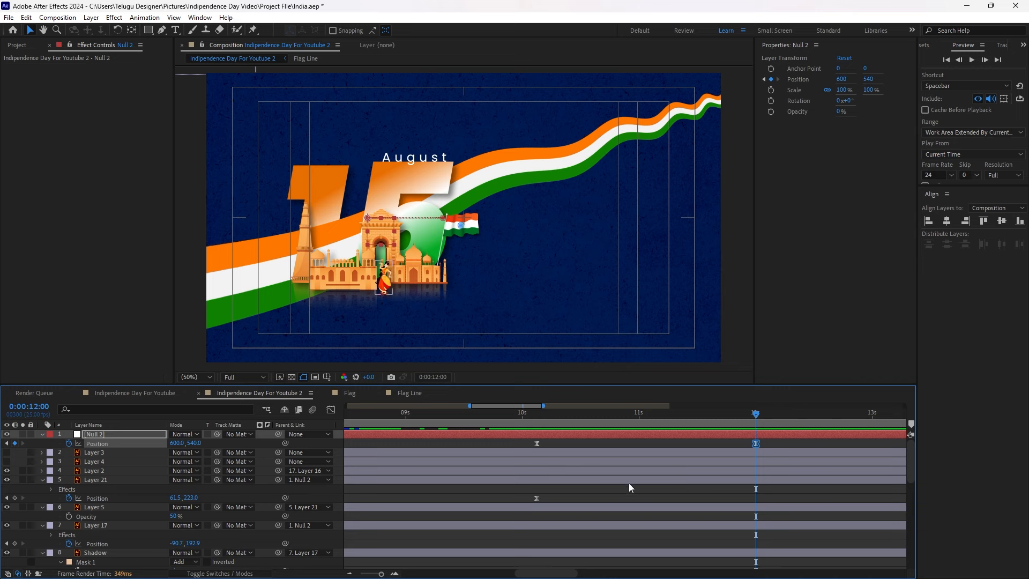
pyautogui.click(7, 452)
pyautogui.click(7, 462)
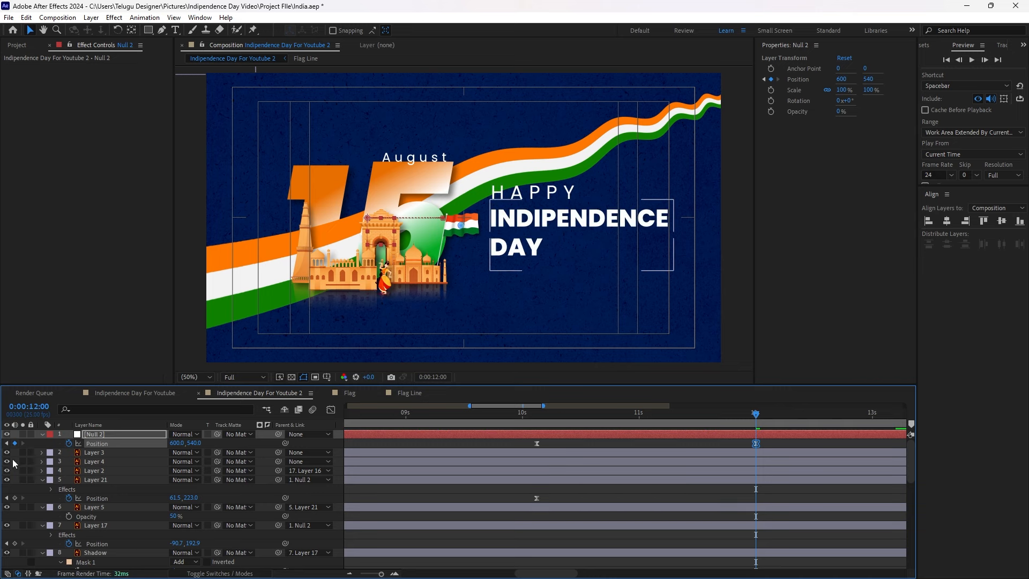
# Move Layer 3 and Layer 4, the HAPPY and INDIPENDENCE DAY texts, down together by 120 pixels
pyautogui.click(91, 453)
pyautogui.keyDown('shift'); pyautogui.click(95, 462); pyautogui.keyUp('shift')
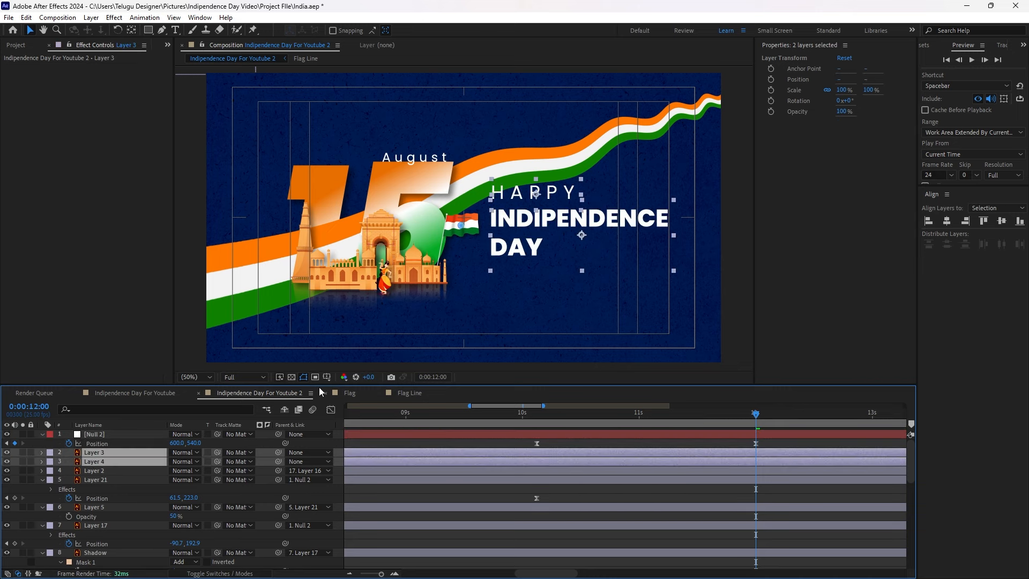
pyautogui.hotkey('shift', 'Down')
pyautogui.hotkey('shift', 'Down')
pyautogui.hotkey('shift', 'Down')
pyautogui.hotkey('shift', 'Down')
pyautogui.hotkey('shift', 'Down')
pyautogui.hotkey('shift', 'Down')
pyautogui.hotkey('shift', 'Down')
pyautogui.hotkey('shift', 'Down')
pyautogui.hotkey('shift', 'Down')
pyautogui.hotkey('shift', 'Down')
pyautogui.hotkey('shift', 'Down')
pyautogui.hotkey('shift', 'Down')
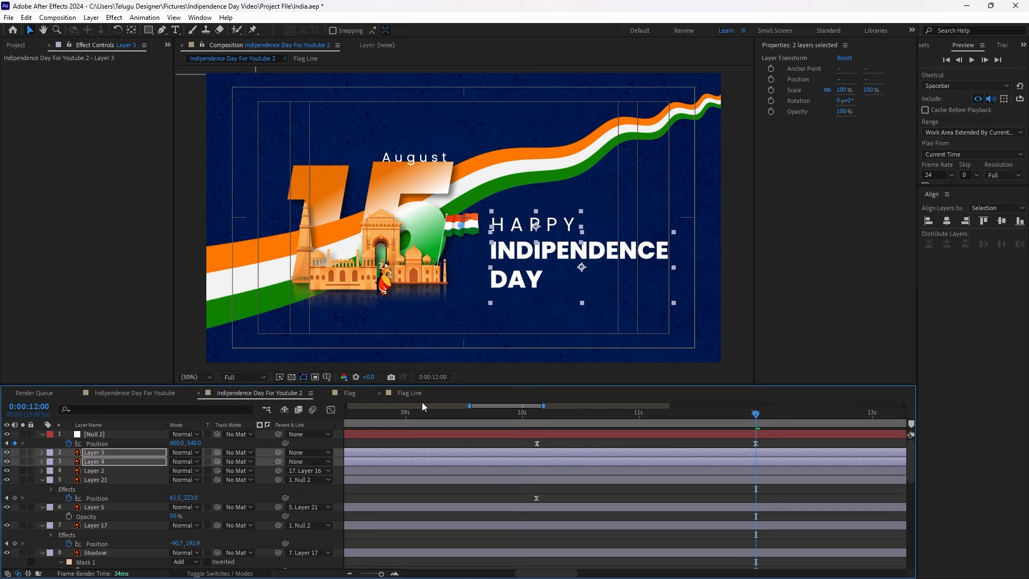
# Paste the copied Drop Shadow effect onto Layer 3 and Layer 4 and trim their start to 0:00:12:00
pyautogui.hotkey('ctrl', 'v')
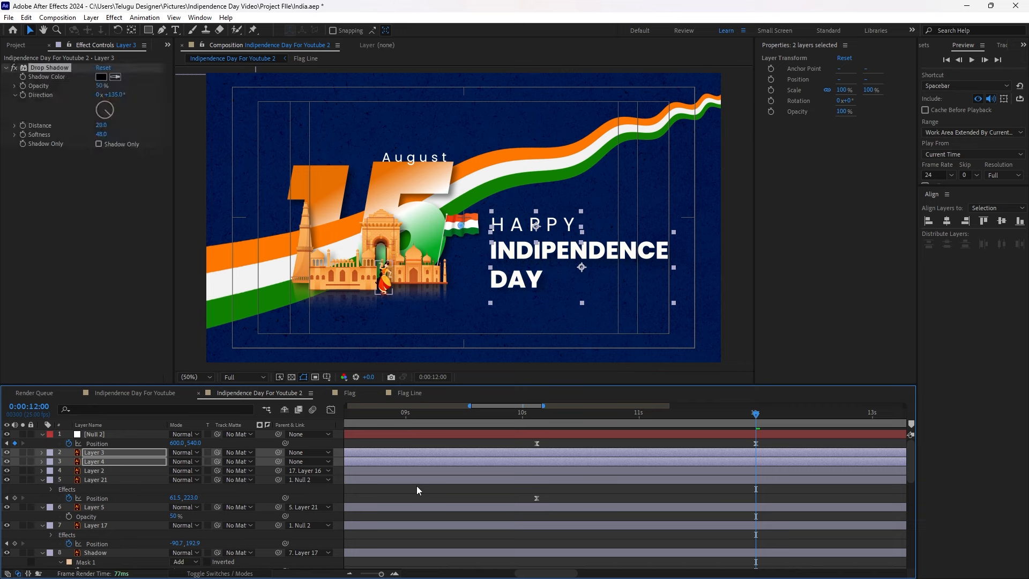
pyautogui.click(455, 496)
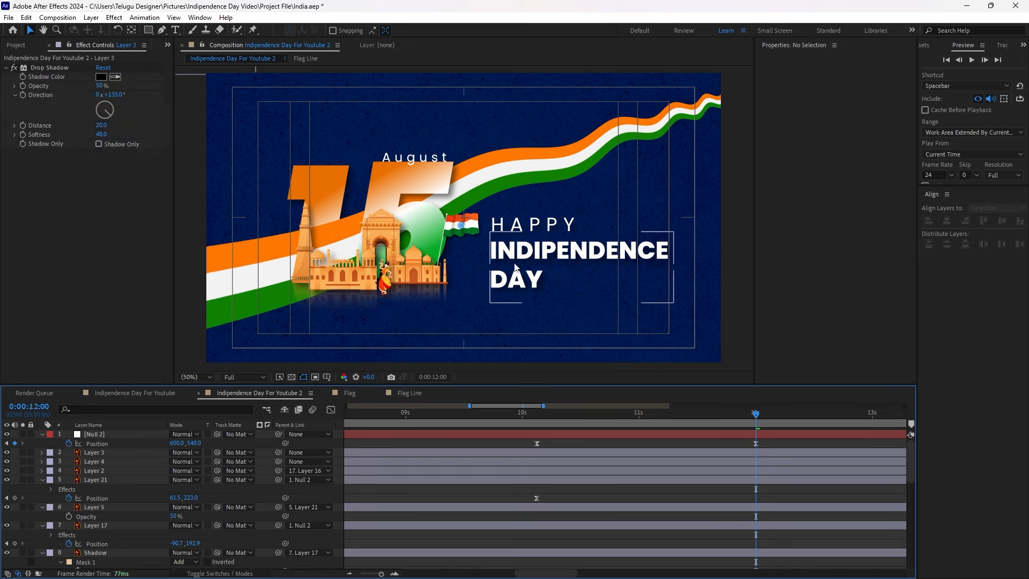
pyautogui.click(512, 258)
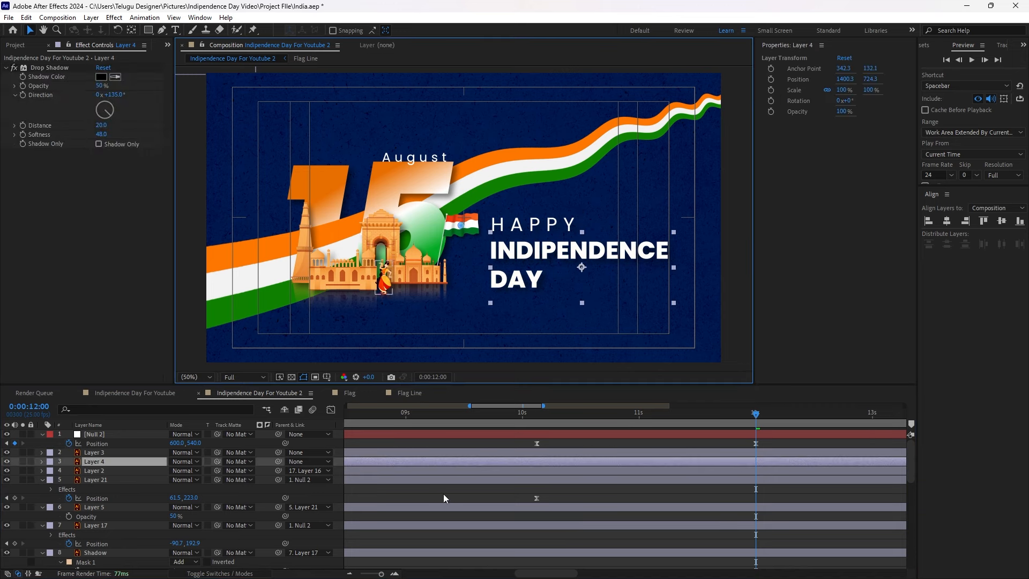
pyautogui.keyDown('shift'); pyautogui.click(733, 455); pyautogui.keyUp('shift')
pyautogui.hotkey('alt', '[')
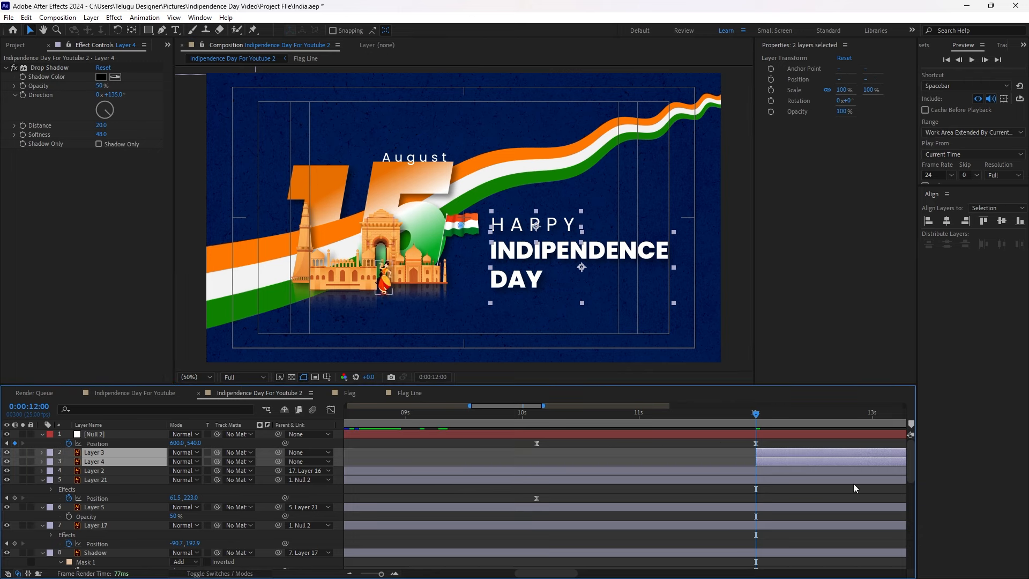
# Add 100% Opacity keyframes to Layer 3 and Layer 4 and place them at about 0:00:13:02
pyautogui.click(769, 451)
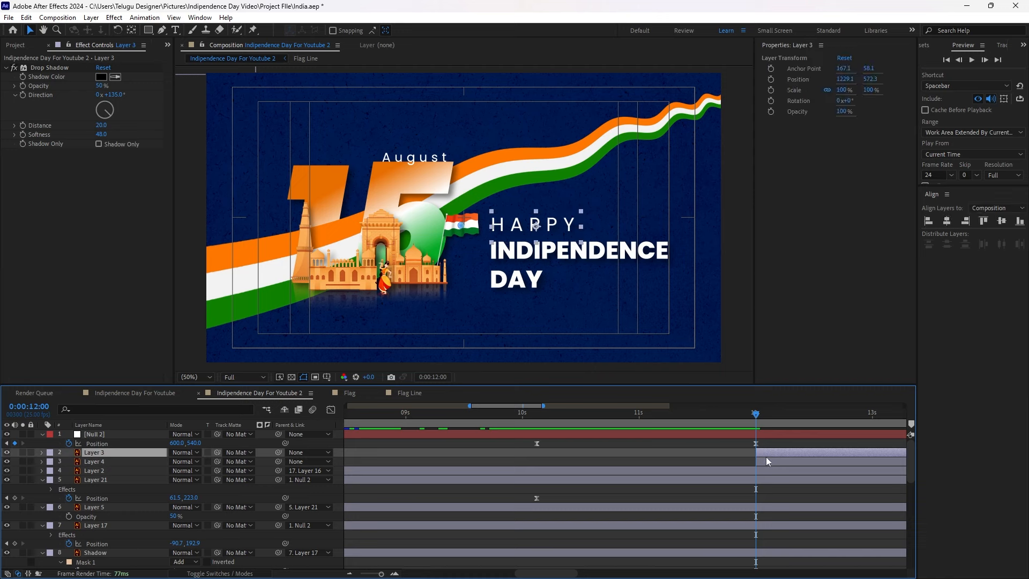
pyautogui.keyDown('shift'); pyautogui.click(767, 461); pyautogui.keyUp('shift')
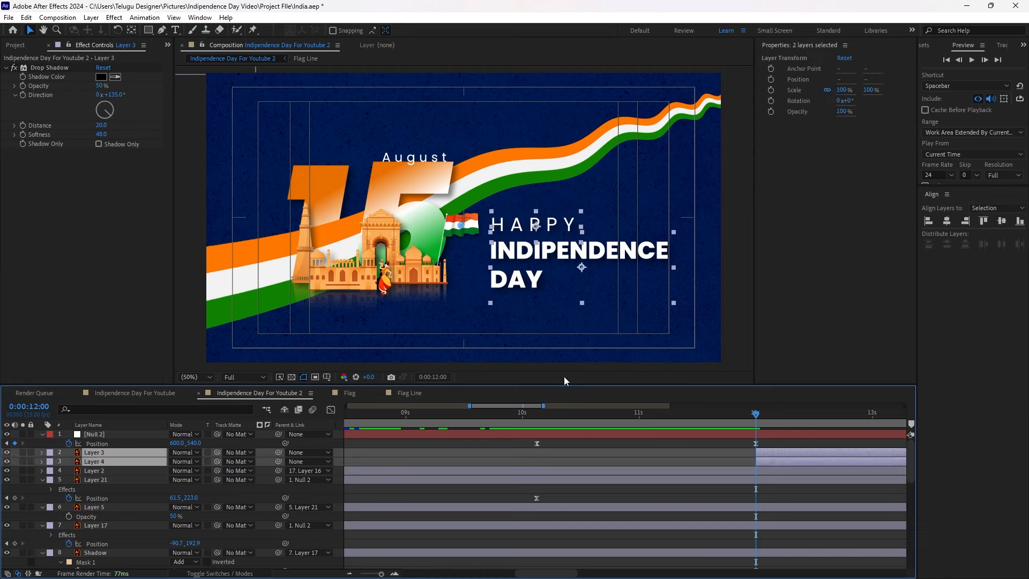
pyautogui.press('t')
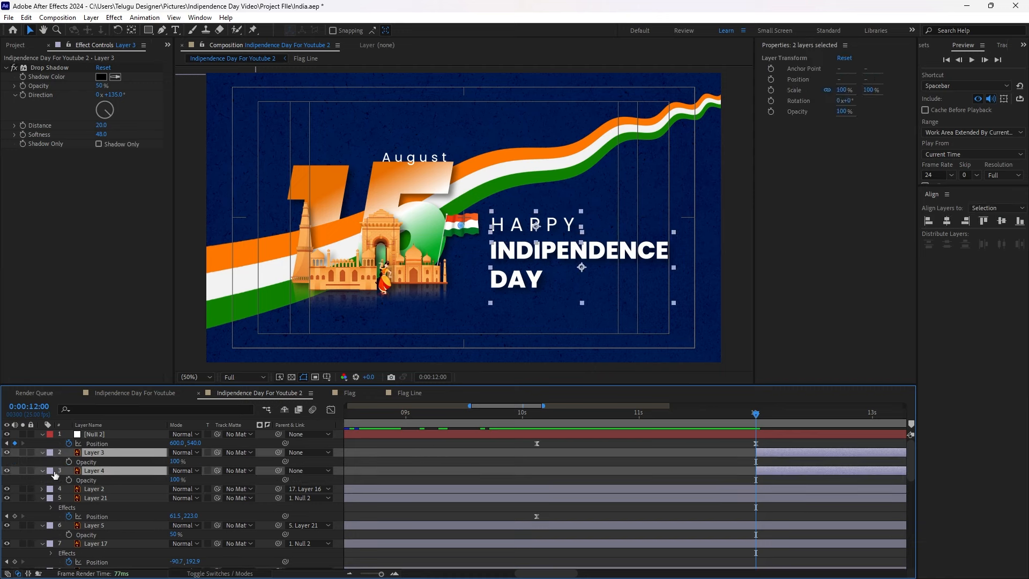
pyautogui.click(68, 461)
pyautogui.moveTo(755, 462); pyautogui.dragTo(909, 470)
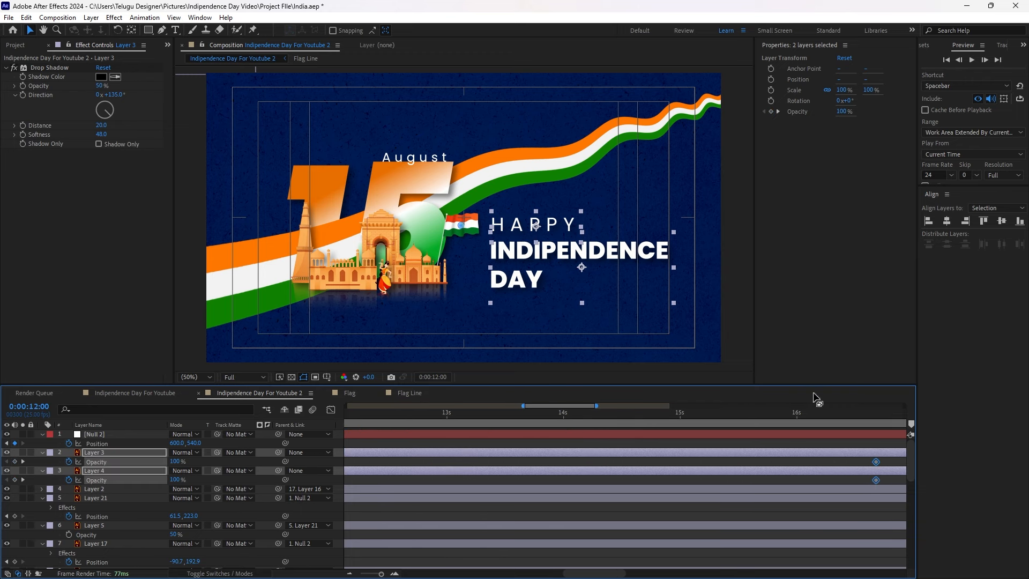
pyautogui.moveTo(877, 464); pyautogui.dragTo(688, 480)
pyautogui.moveTo(525, 480); pyautogui.dragTo(859, 498)
pyautogui.scroll(-2, 857, 498)
pyautogui.scroll(-3, 857, 498)
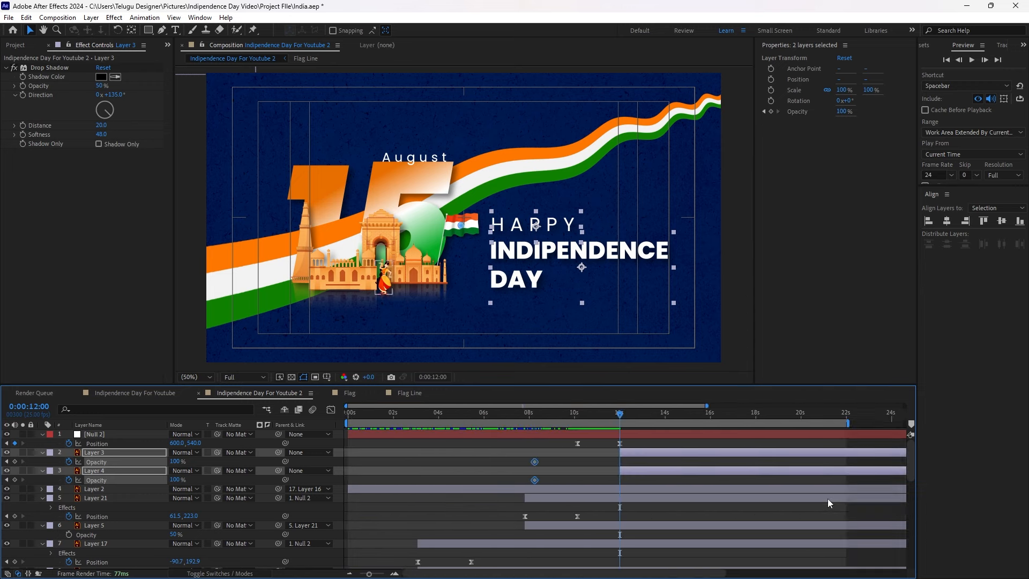
pyautogui.moveTo(648, 468); pyautogui.dragTo(642, 464)
pyautogui.scroll(2, 642, 464)
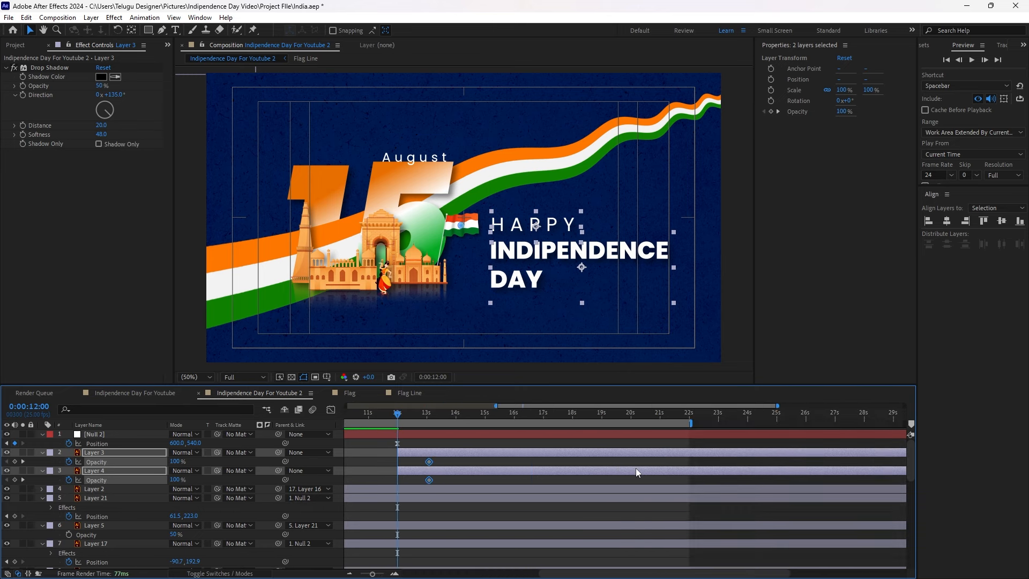
# Set the Opacity of Layer 3 and Layer 4 to 0% at 0:00:12:00 so both texts fade in
pyautogui.scroll(2, 384, 462)
pyautogui.click(452, 459)
pyautogui.moveTo(459, 461); pyautogui.dragTo(485, 491)
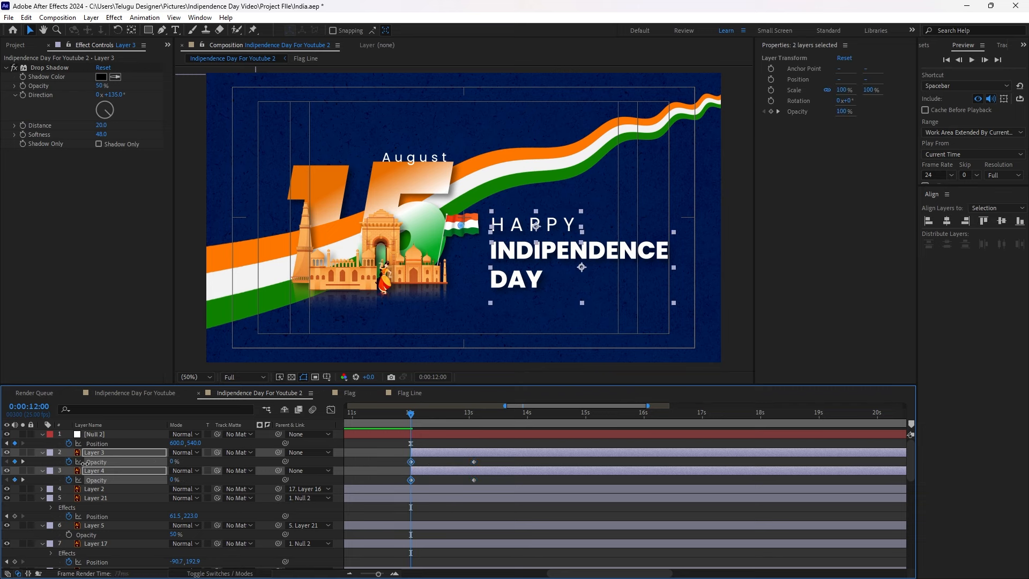
pyautogui.moveTo(85, 463); pyautogui.dragTo(2, 470)
# Ease the Opacity keyframes of Layer 3 and Layer 4 in the speed graph with 100% incoming influence, and preview the fade
pyautogui.moveTo(402, 457); pyautogui.dragTo(501, 490)
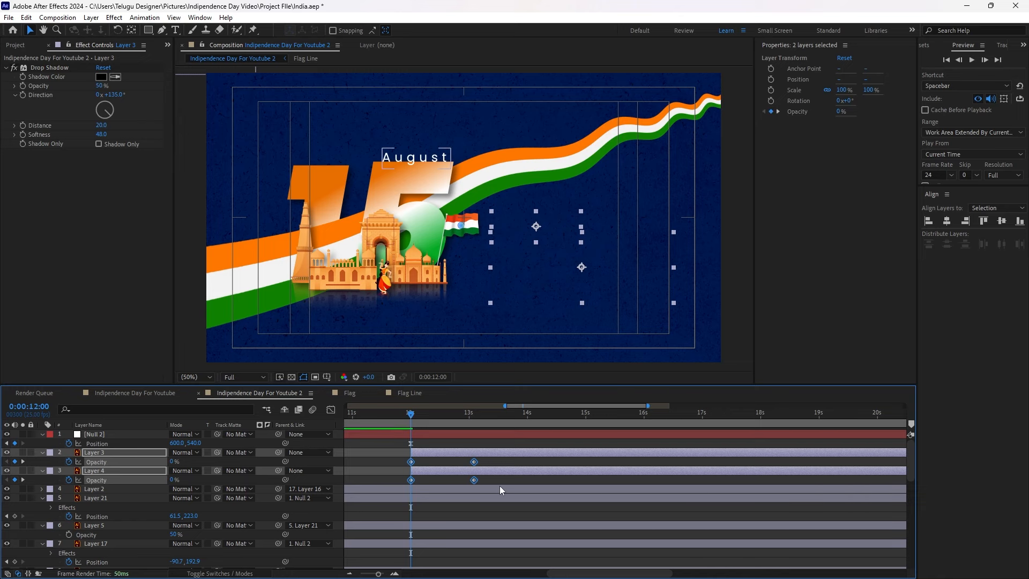
pyautogui.click(331, 410)
pyautogui.moveTo(466, 540); pyautogui.dragTo(435, 543)
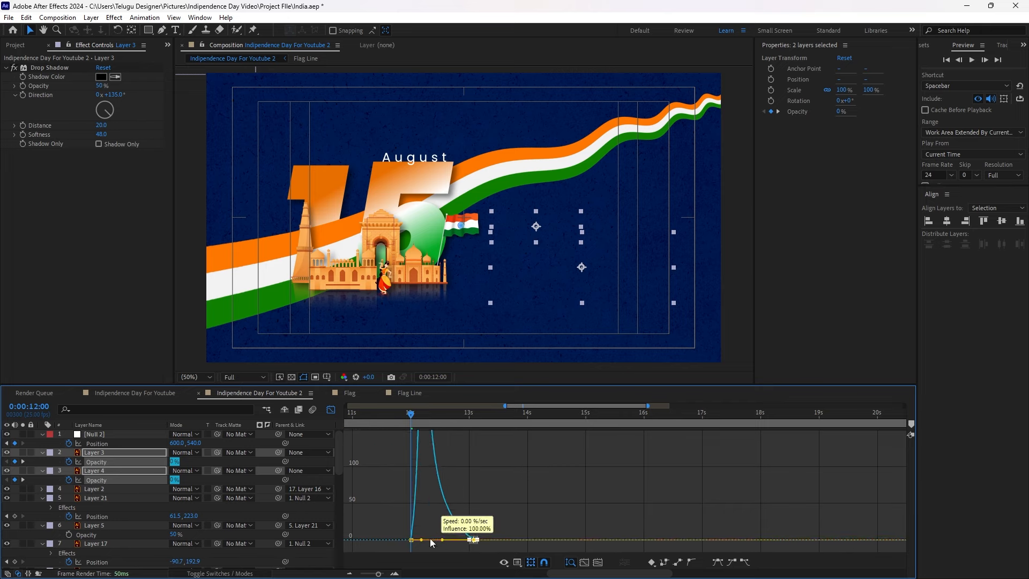
pyautogui.click(331, 410)
pyautogui.click(403, 461)
pyautogui.press('space')
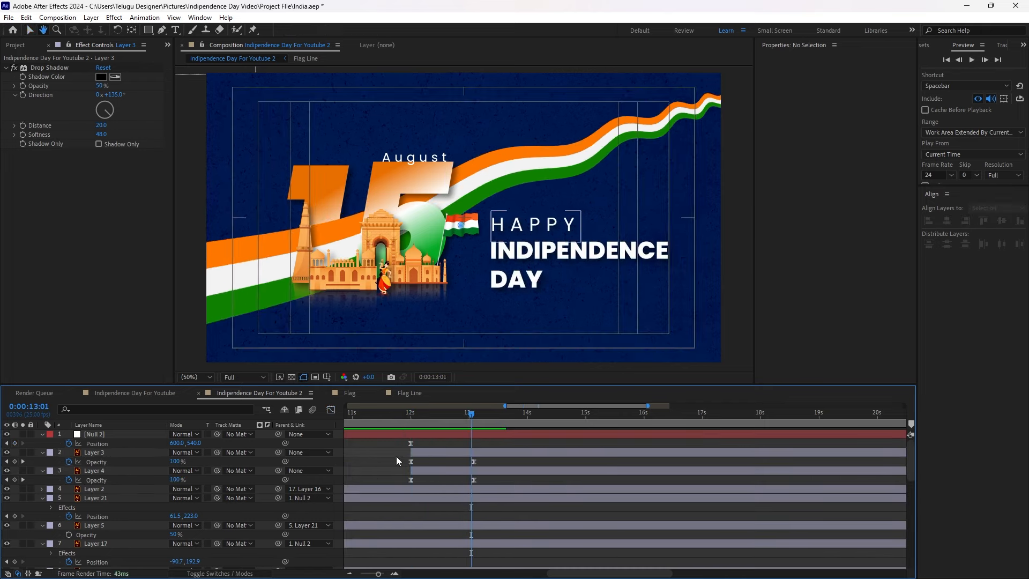
# Delay Layer 4, the INDIPENDENCE DAY text, to start just before the 13-second mark and move it above Layer 3 in the stack
pyautogui.click(418, 456)
pyautogui.moveTo(429, 469); pyautogui.dragTo(480, 466)
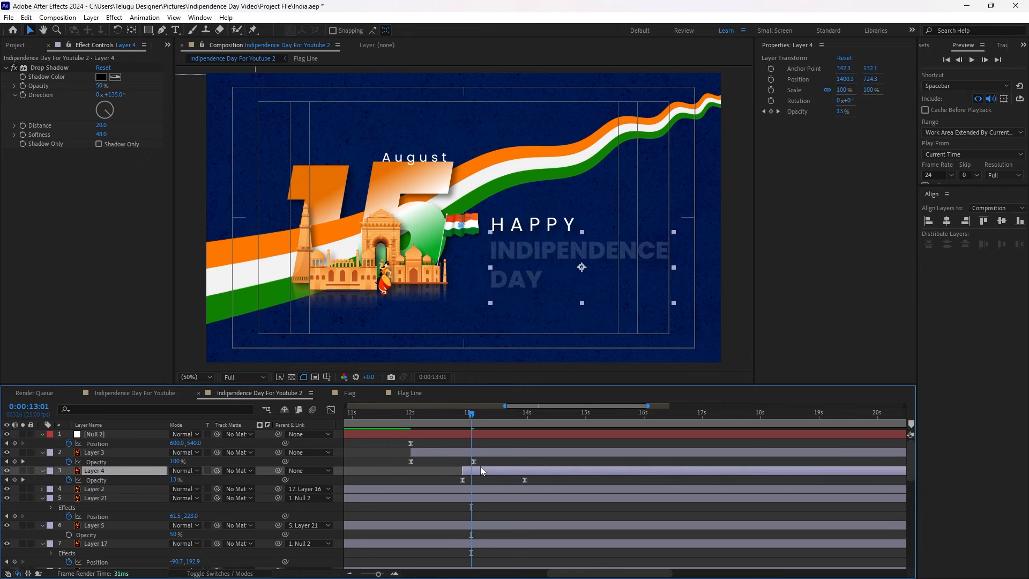
pyautogui.hotkey('ctrl', ']')
pyautogui.click(438, 452)
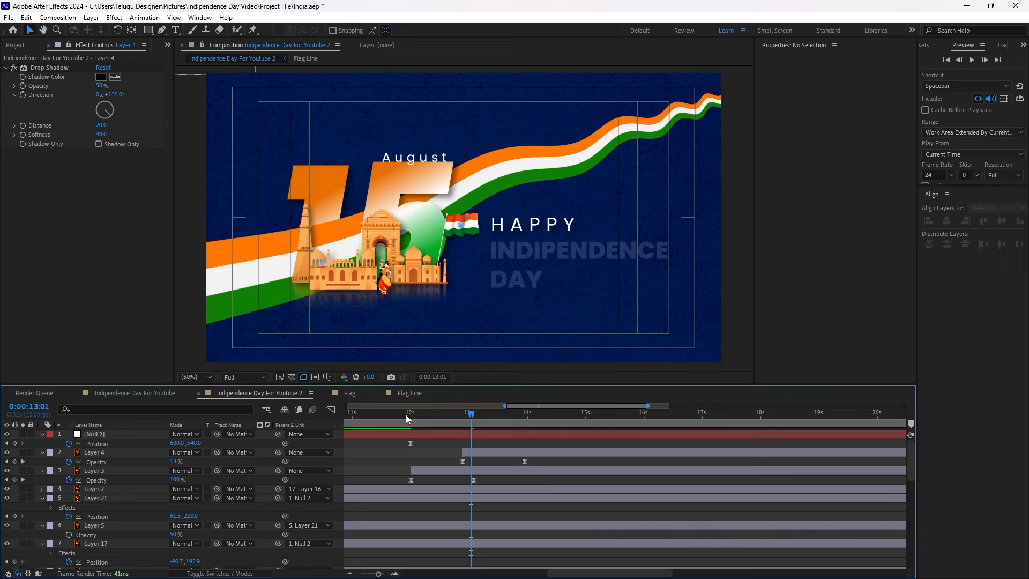
# Preview the staggered text fades from about 0:00:11:16 and save the project
pyautogui.moveTo(405, 416); pyautogui.dragTo(390, 413)
pyautogui.press('space')
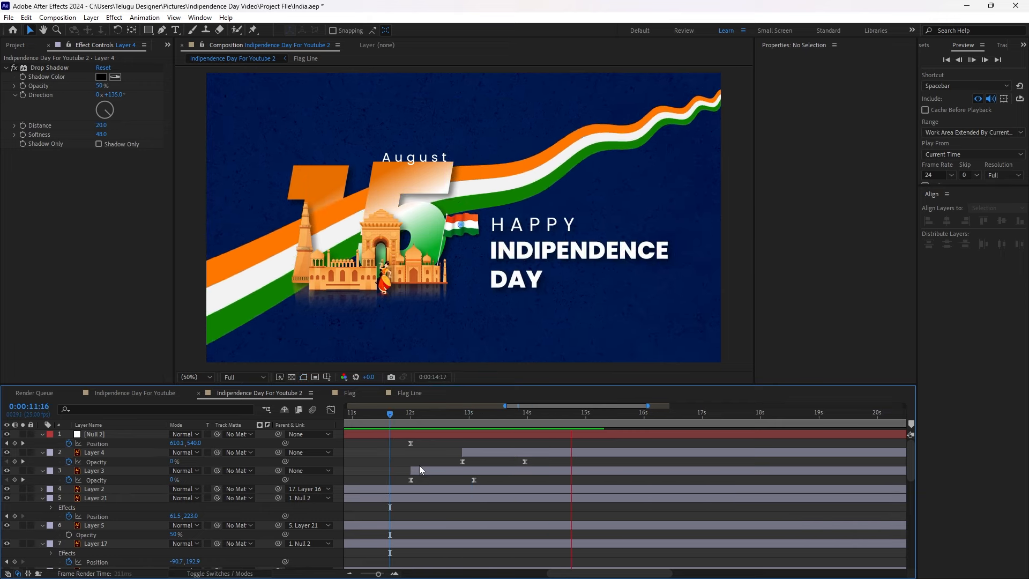
pyautogui.hotkey('ctrl', 's')
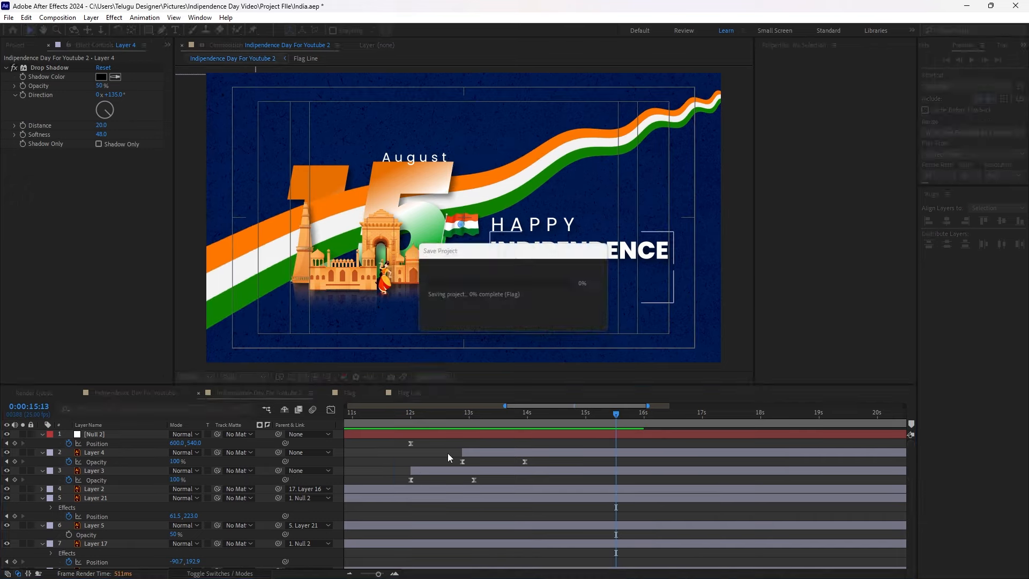
# Copy the tabla loop and second MP3 audio layers from Indipendence Day For Youtube into Indipendence Day For Youtube 2 at time zero
pyautogui.click(99, 393)
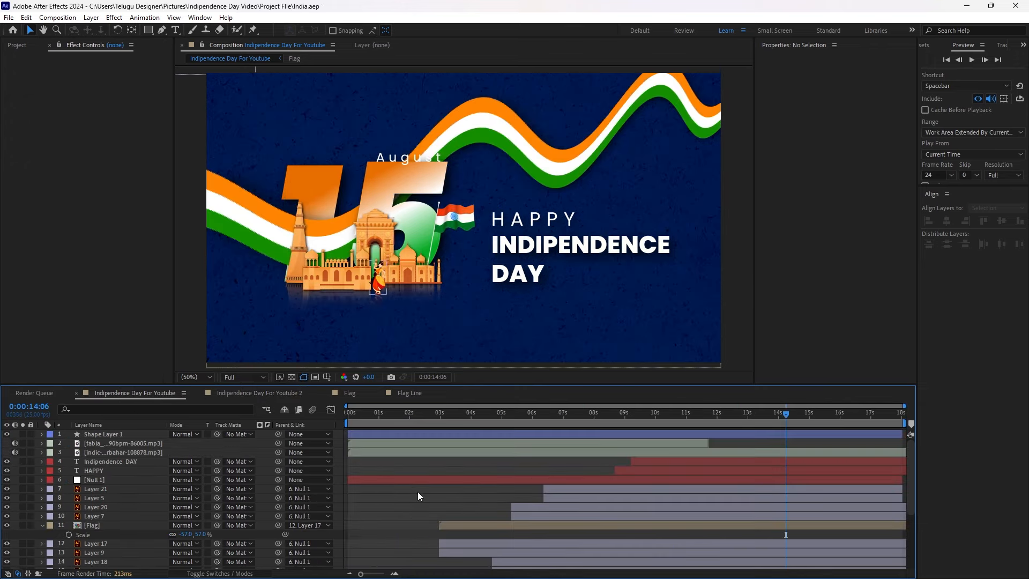
pyautogui.click(359, 444)
pyautogui.keyDown('shift'); pyautogui.click(358, 452); pyautogui.keyUp('shift')
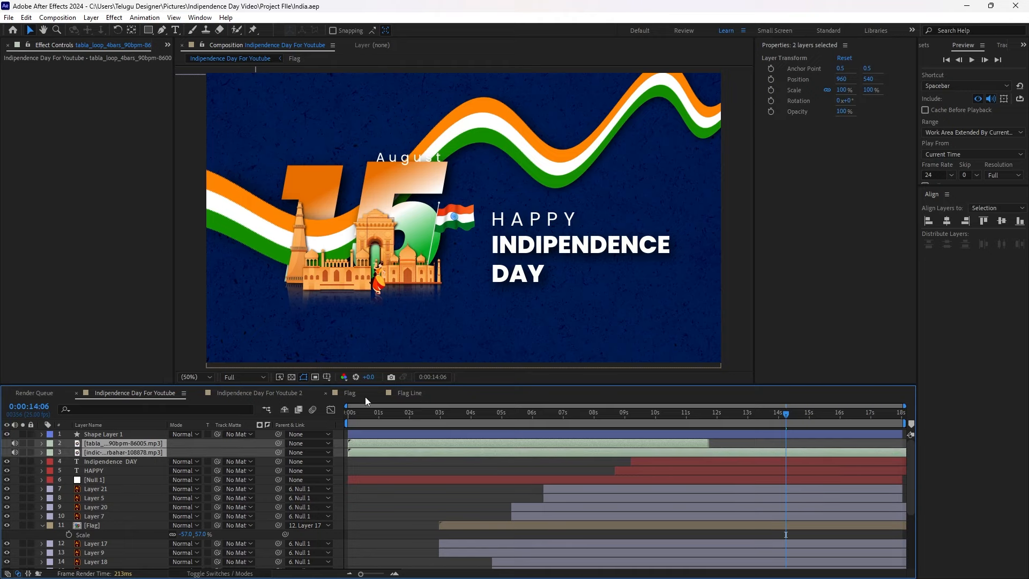
pyautogui.click(397, 393)
pyautogui.click(273, 393)
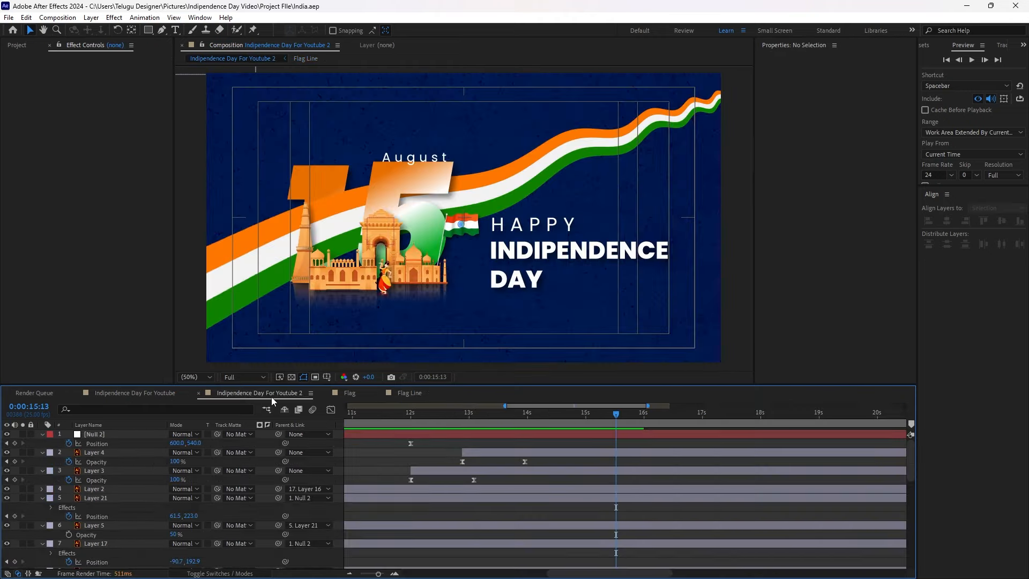
pyautogui.press('Home')
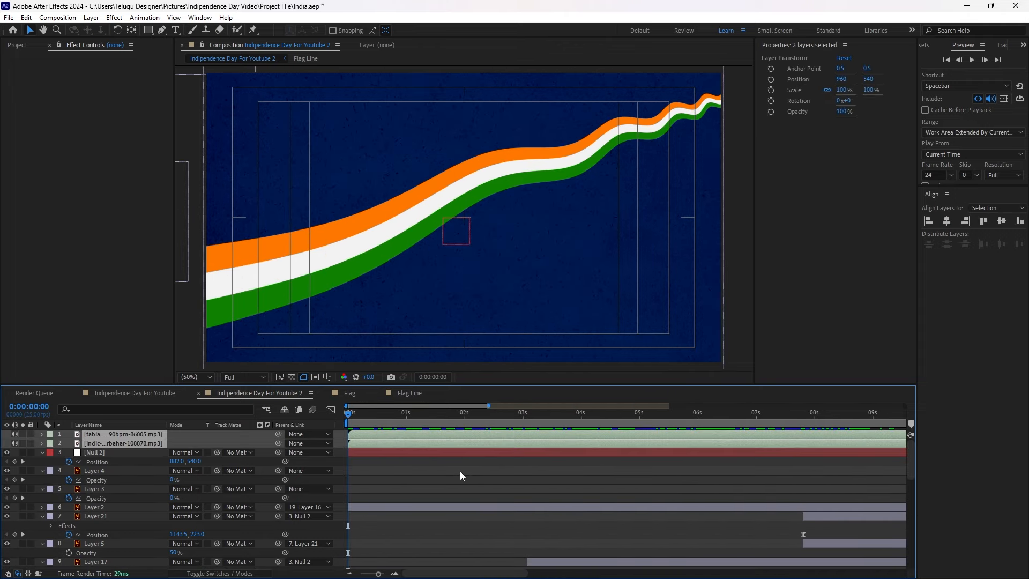
# End the work area at 0:00:20:16 and trim the composition to it
pyautogui.press('-')
pyautogui.press('-')
pyautogui.click(441, 476)
pyautogui.moveTo(503, 413); pyautogui.dragTo(543, 417)
pyautogui.click(503, 437)
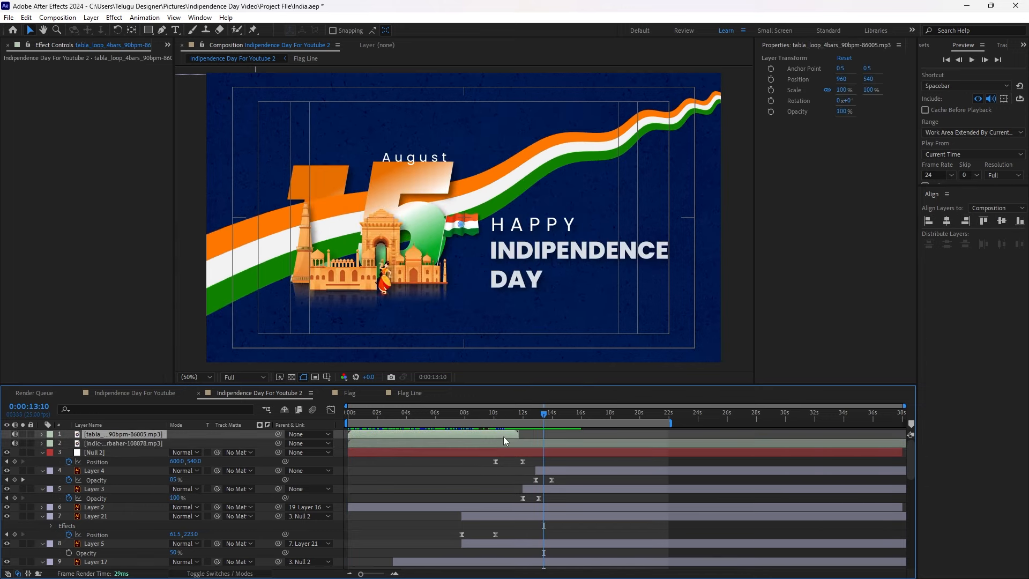
pyautogui.moveTo(535, 410); pyautogui.dragTo(648, 438)
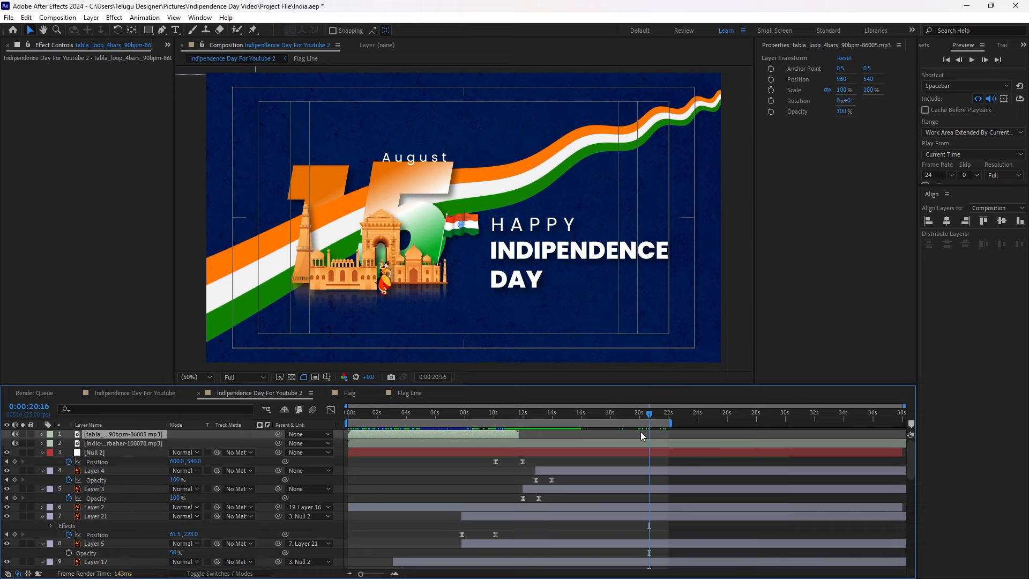
pyautogui.rightClick(629, 421)
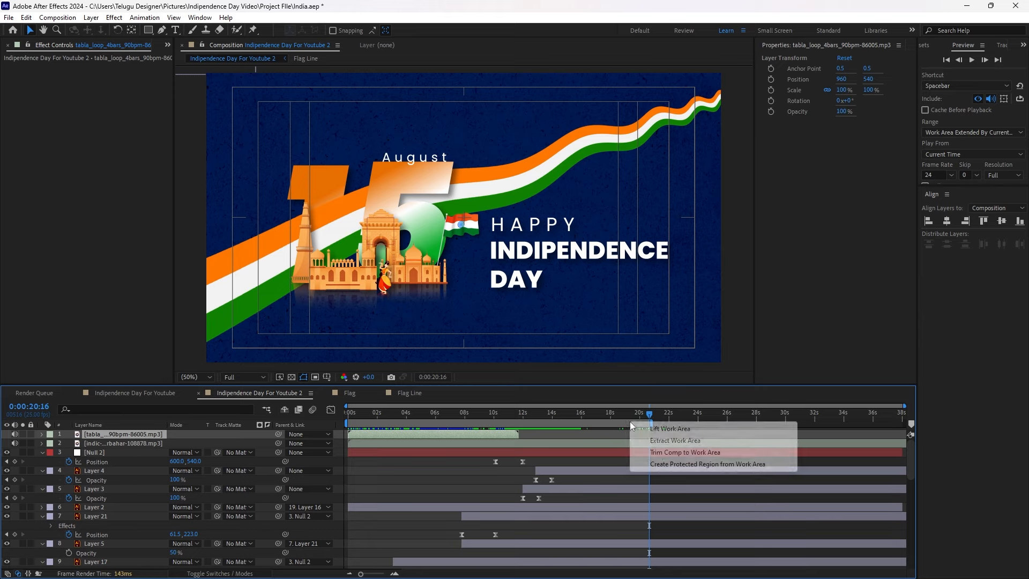
pyautogui.click(668, 452)
pyautogui.click(578, 479)
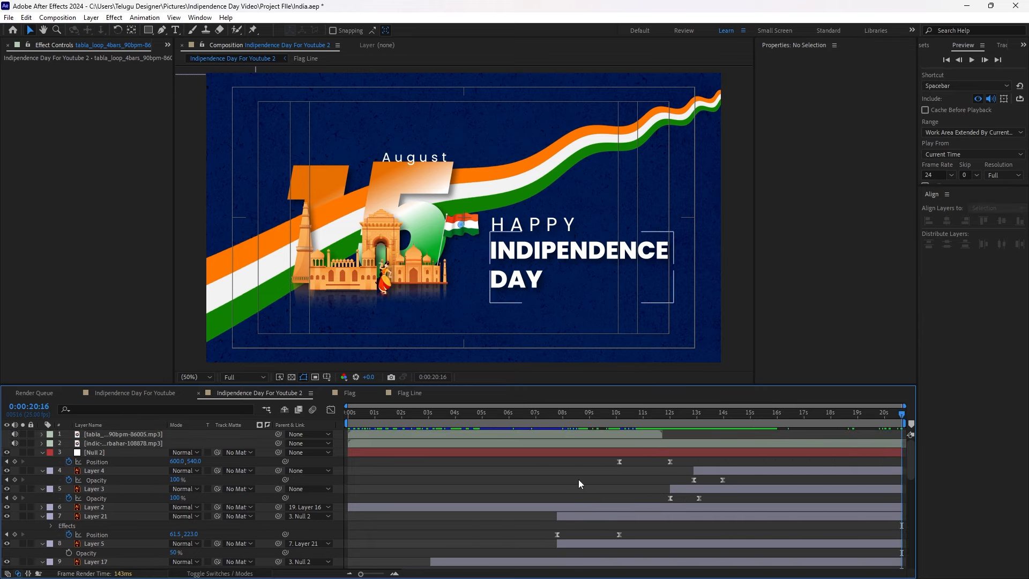
# Save the project and preview the full animation from the first frame
pyautogui.hotkey('ctrl', 's')
pyautogui.moveTo(487, 406); pyautogui.dragTo(301, 443)
pyautogui.press('space')
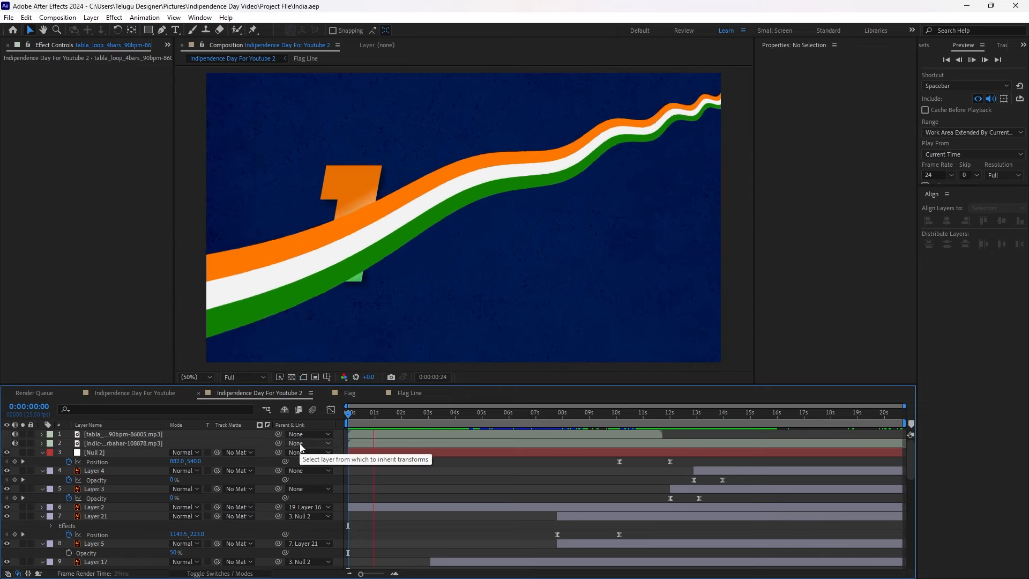
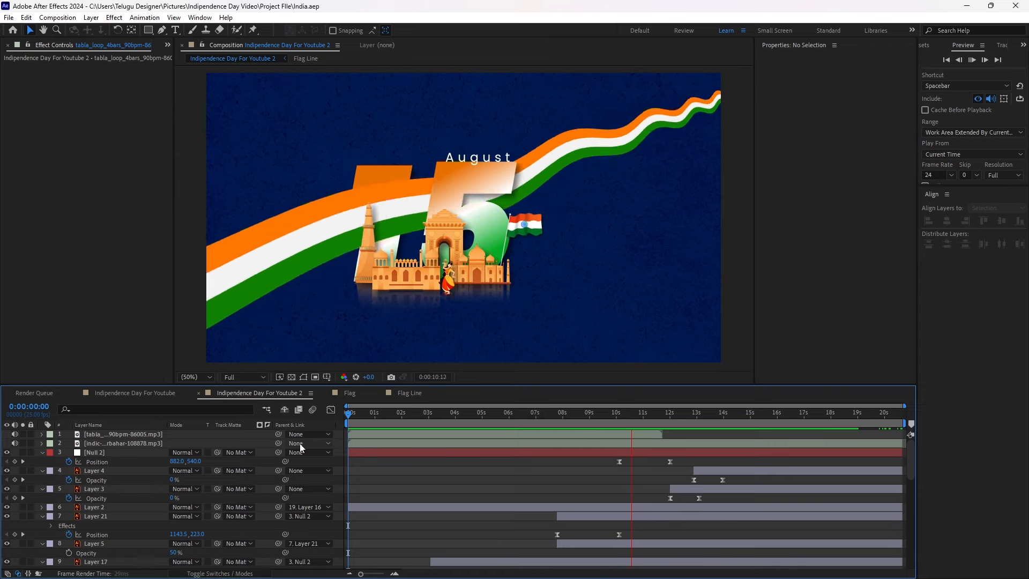
pyautogui.press('space')
# Set the Wave Speed of the Flag Line layer's Wave Warp effect to 0.5 and preview the slower waving
pyautogui.scroll(-5, 501, 467)
pyautogui.click(506, 496)
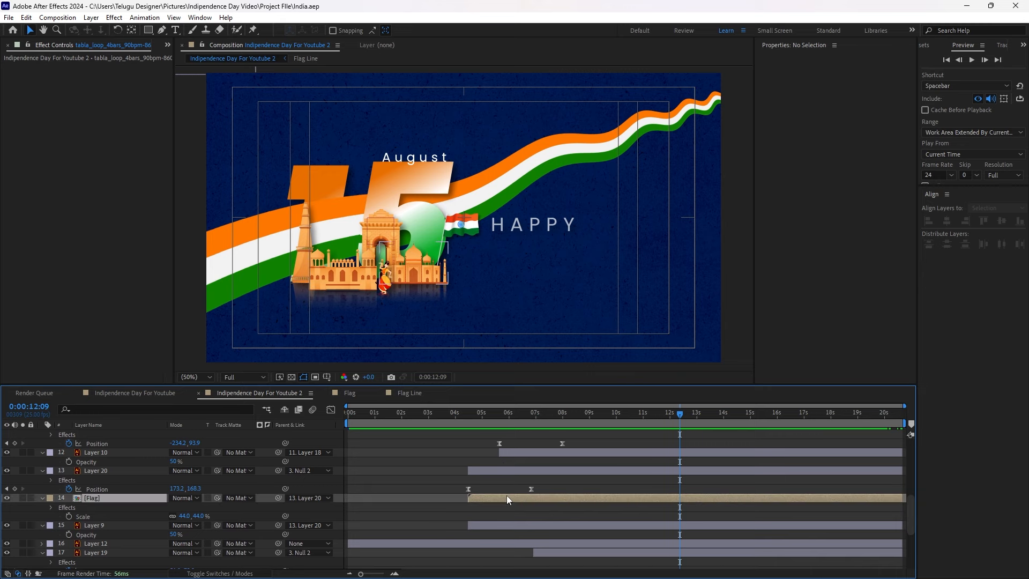
pyautogui.click(435, 472)
pyautogui.scroll(5, 417, 454)
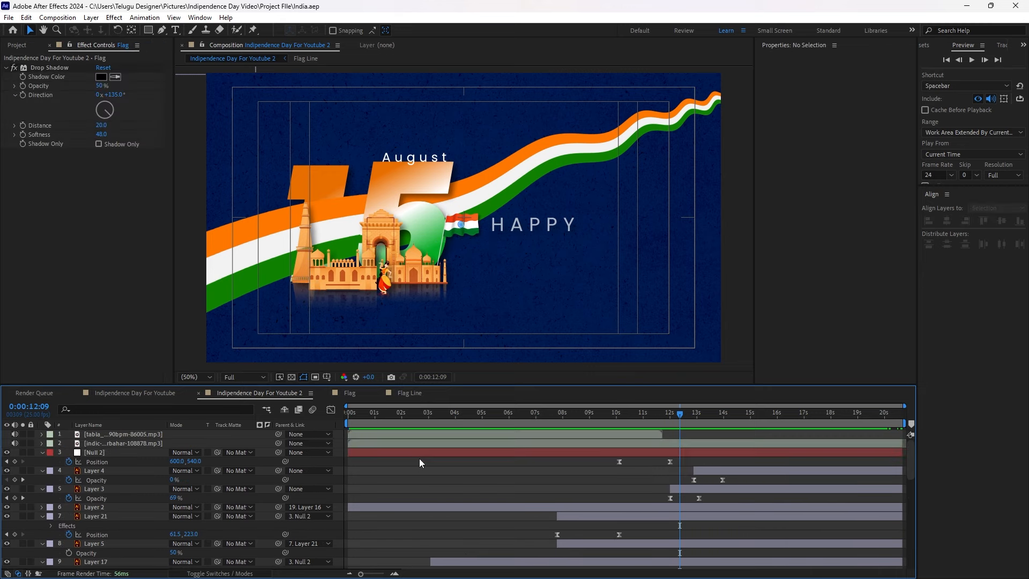
pyautogui.scroll(-8, 391, 482)
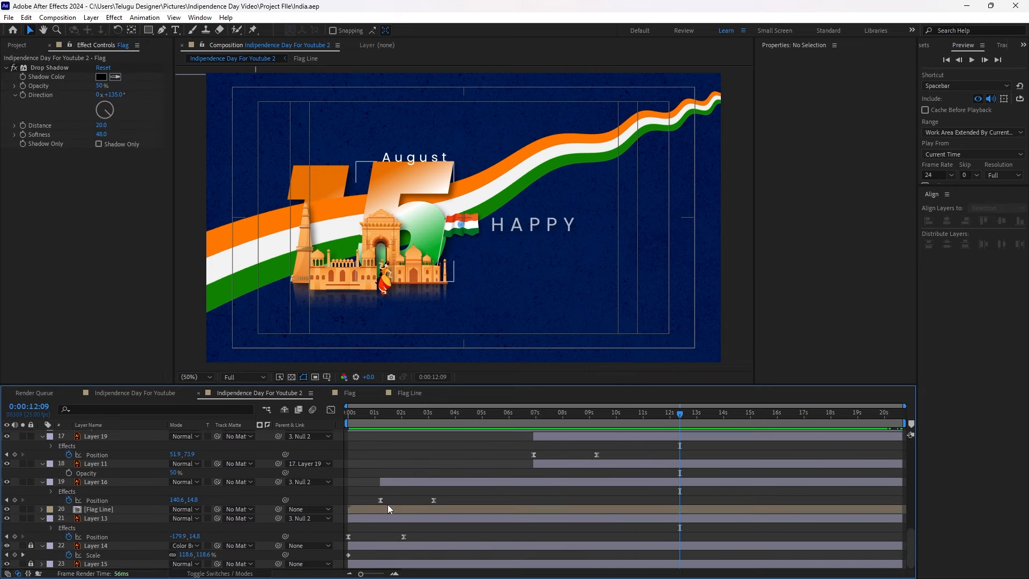
pyautogui.click(388, 506)
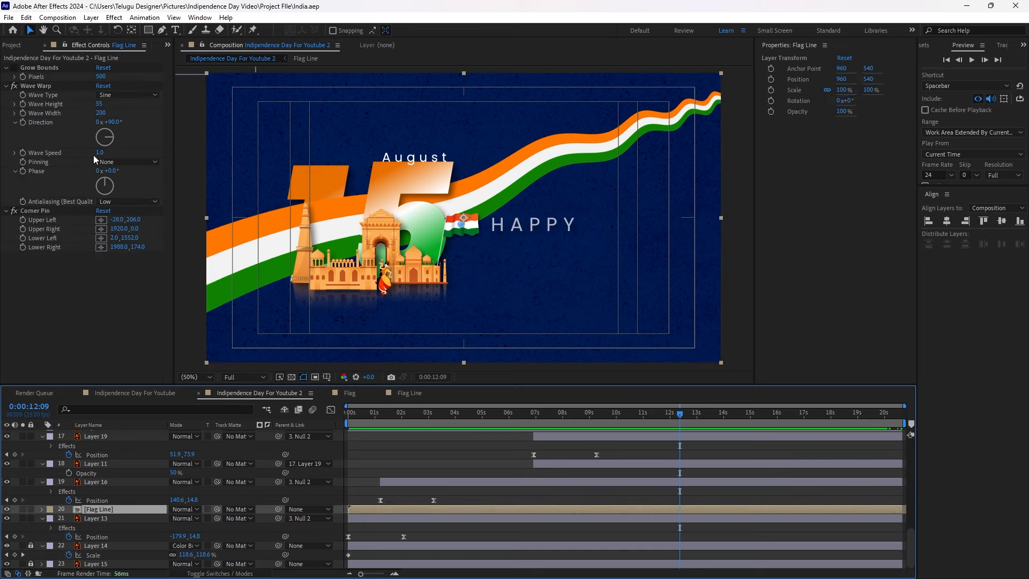
pyautogui.click(98, 153)
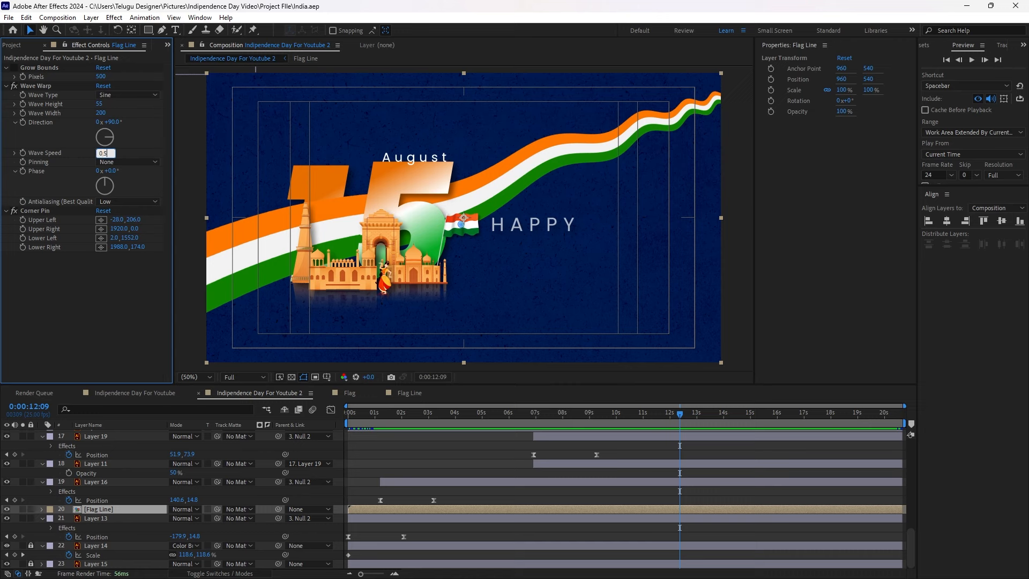
pyautogui.press('Return')
pyautogui.press('space')
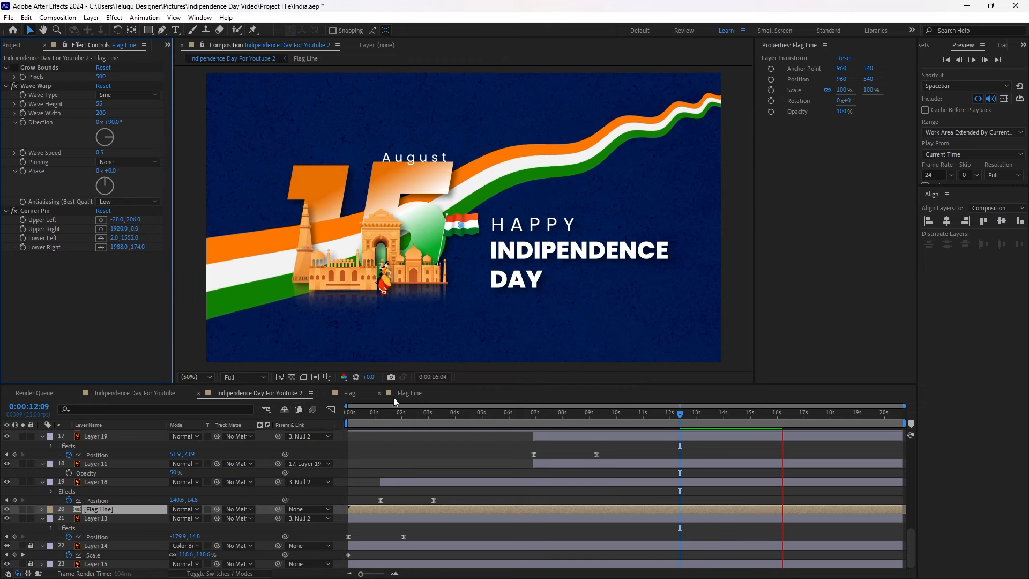
pyautogui.press('space')
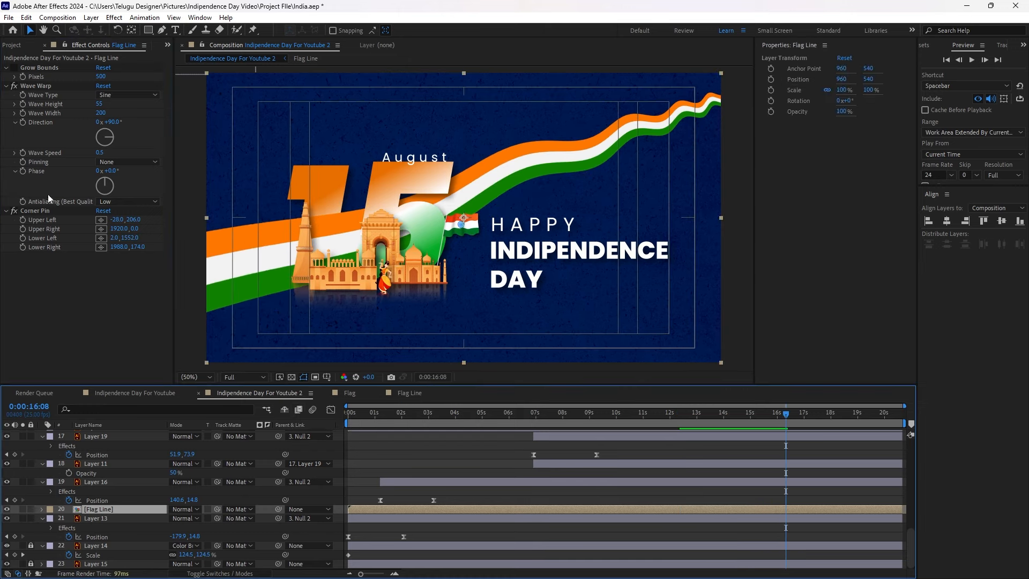
# Raise the Lower Left point of the Flag Line's Corner Pin to about -70, 1156 to narrow the ribbon
pyautogui.click(54, 211)
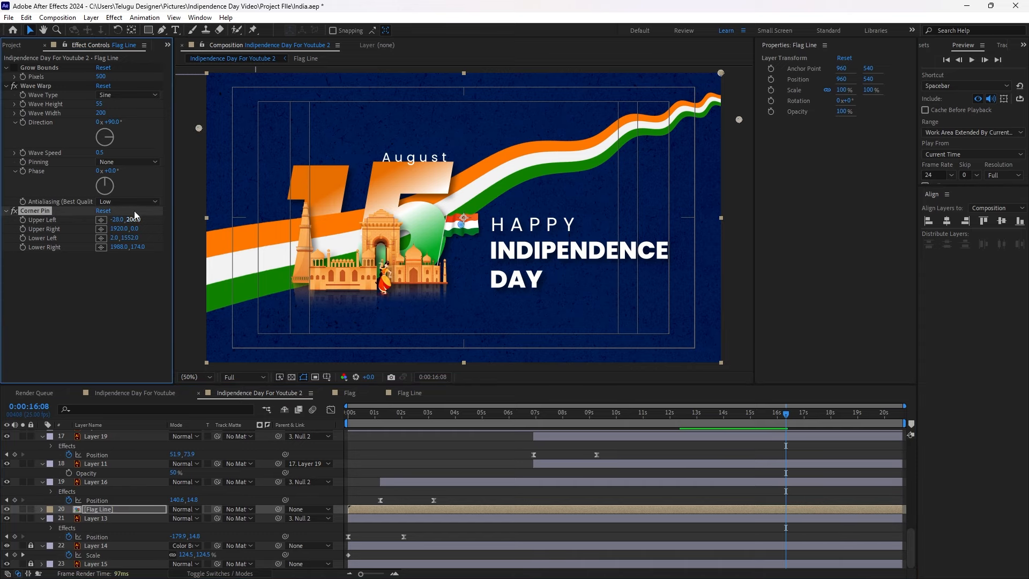
pyautogui.press(',')
pyautogui.moveTo(335, 352); pyautogui.dragTo(326, 303)
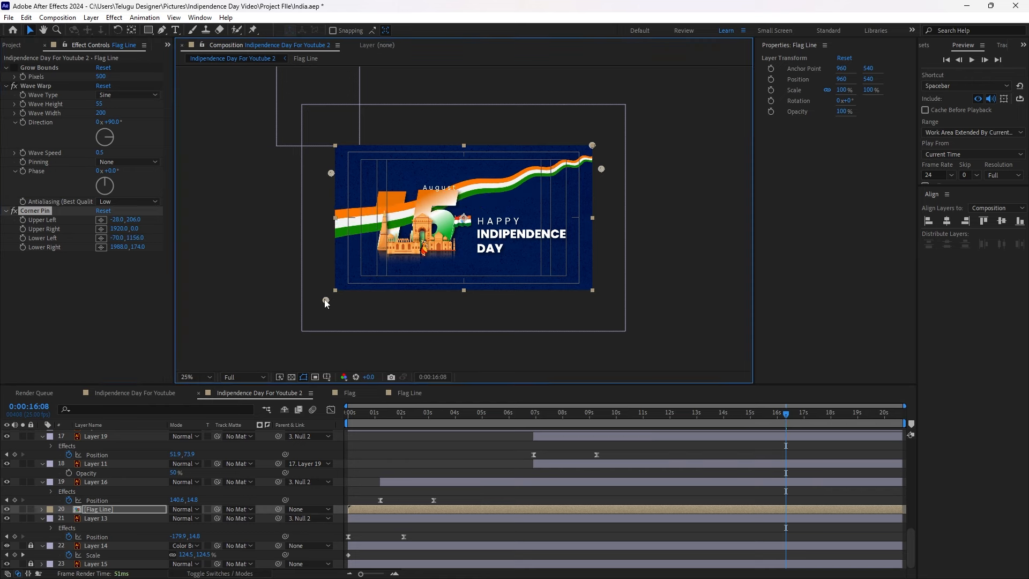
pyautogui.click(429, 461)
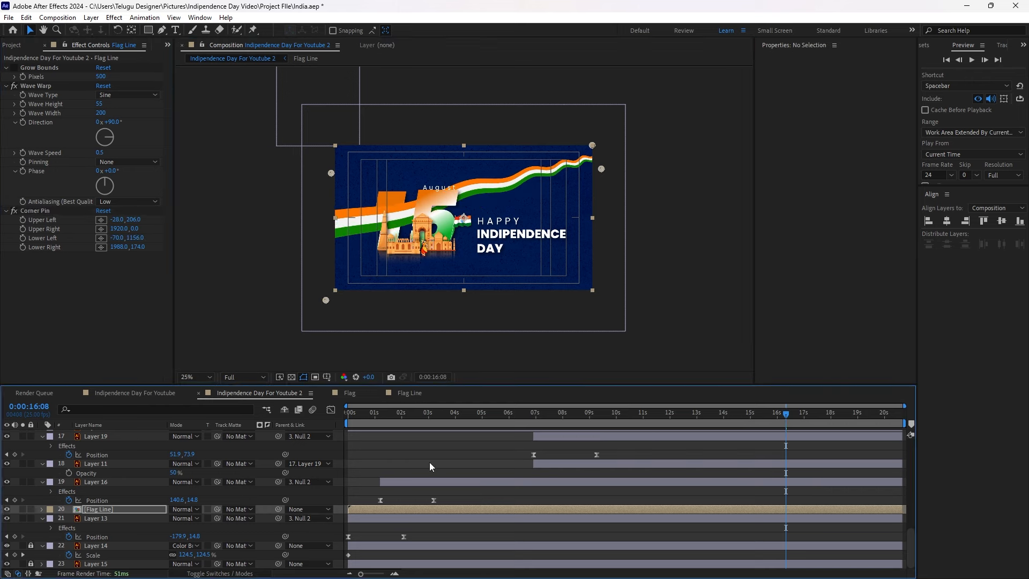
# Preview the opening seconds from the first frame to check the narrowed flag ribbon
pyautogui.moveTo(414, 413); pyautogui.dragTo(316, 426)
pyautogui.press('.')
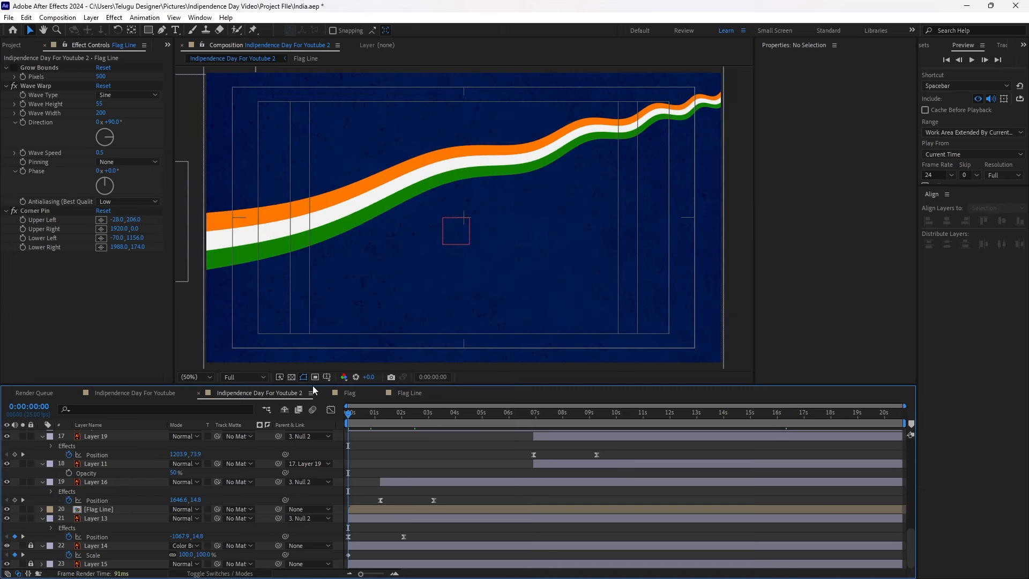
pyautogui.press('space')
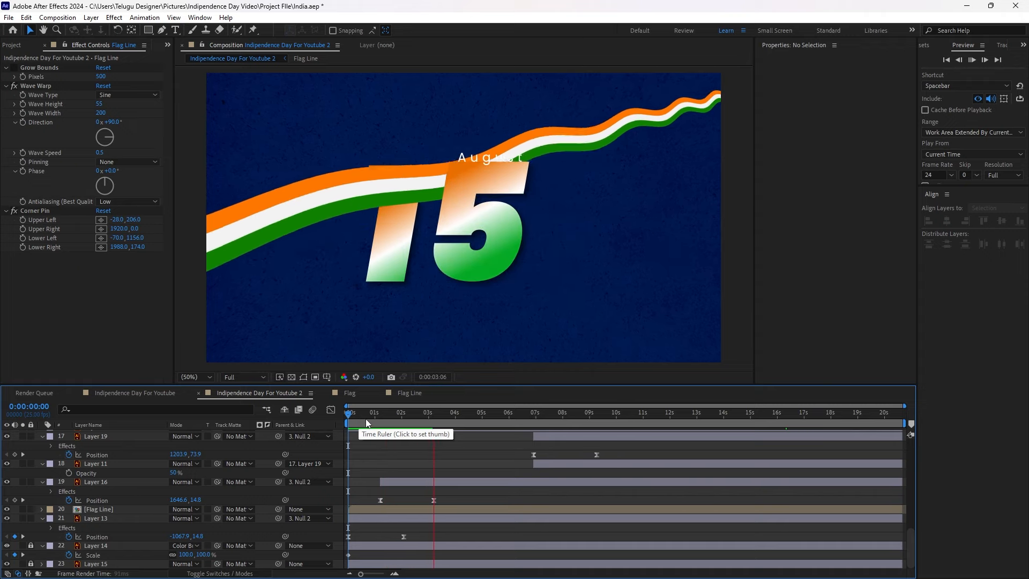
pyautogui.press('space')
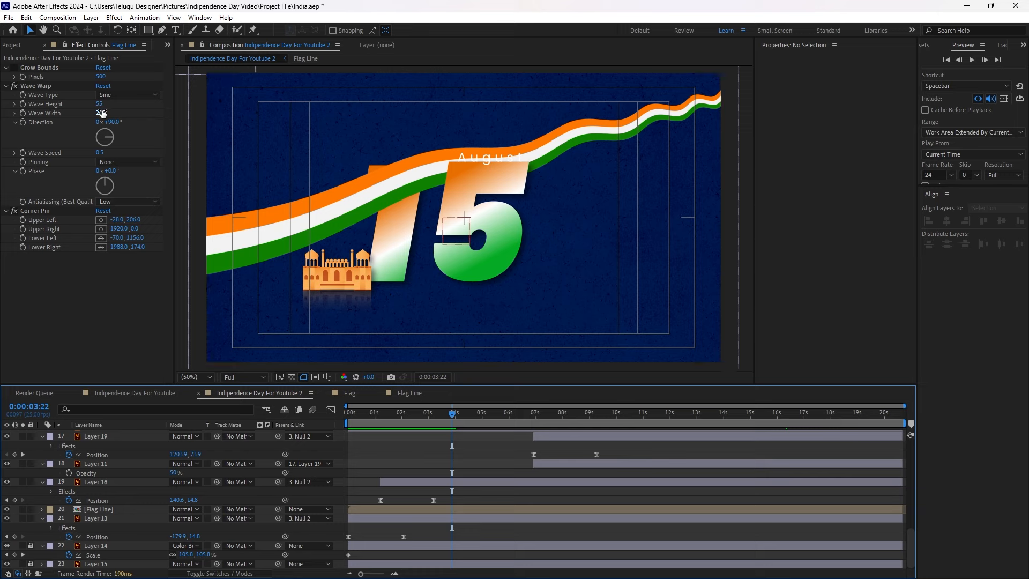
# Set the Wave Width of the Flag Line's Wave Warp to 362 and review the ribbon's motion up to 0:00:06:19
pyautogui.moveTo(101, 112); pyautogui.dragTo(1026, 171)
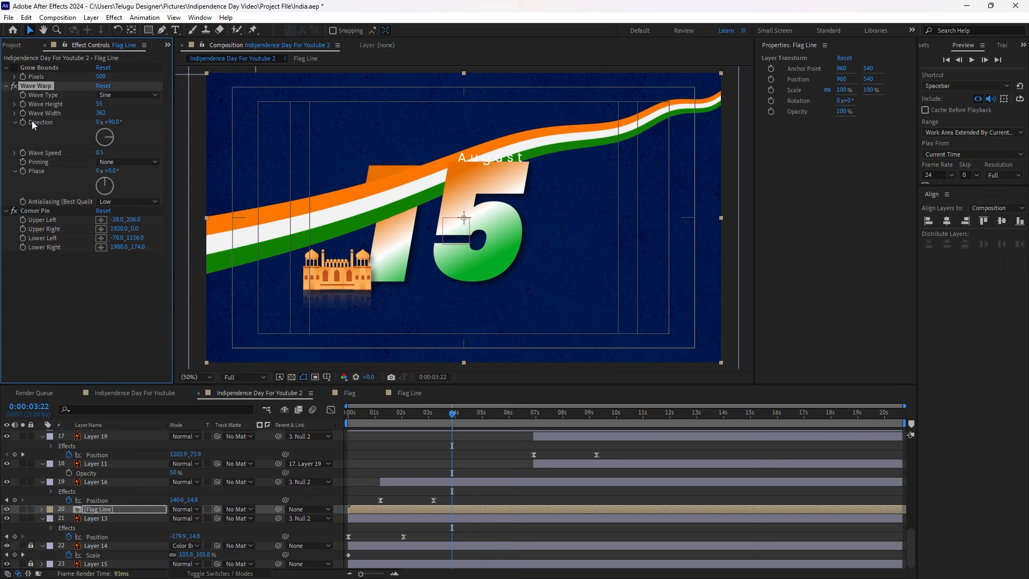
pyautogui.moveTo(407, 415); pyautogui.dragTo(314, 427)
pyautogui.press('space')
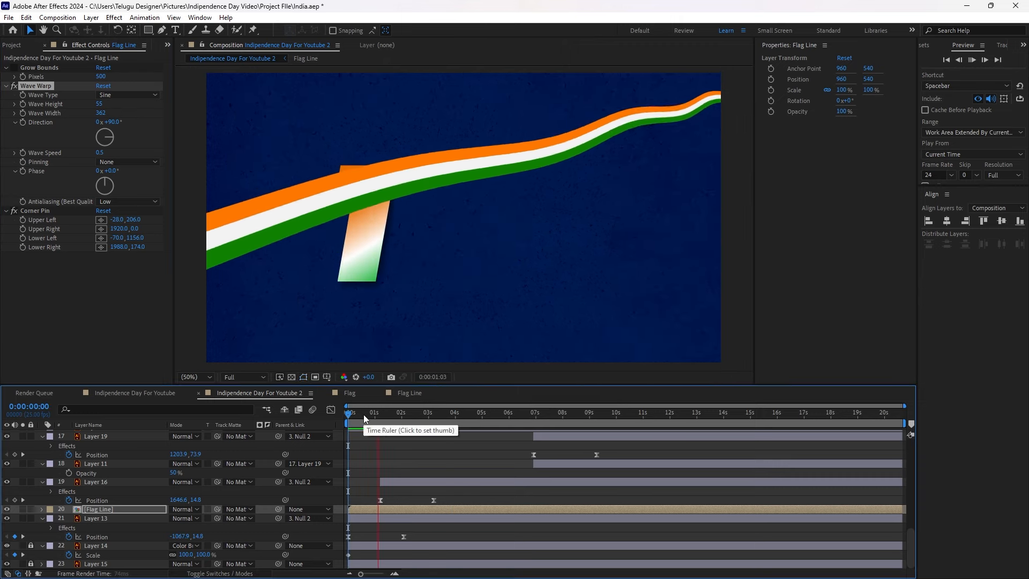
pyautogui.press('space')
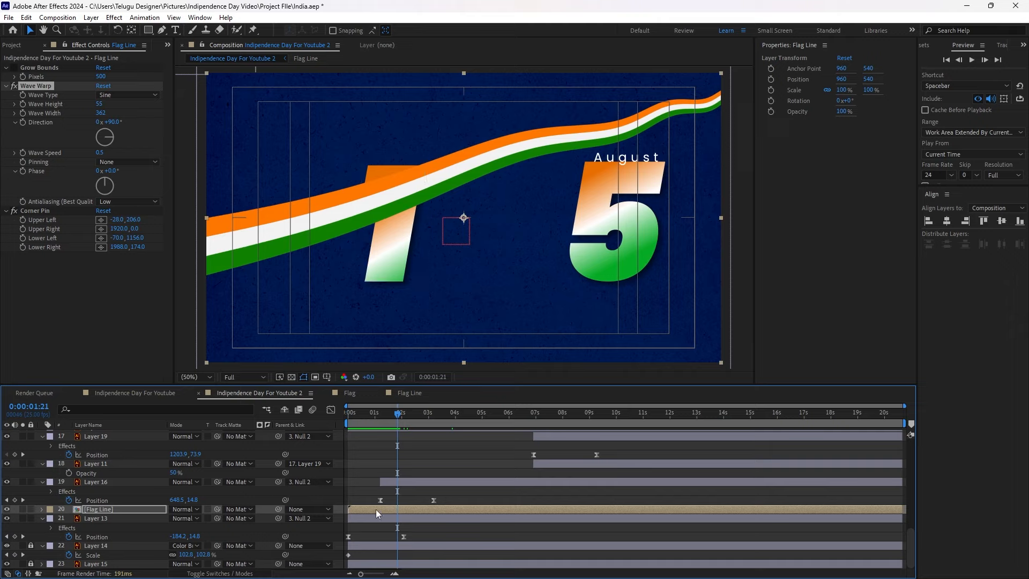
pyautogui.moveTo(369, 422); pyautogui.dragTo(529, 447)
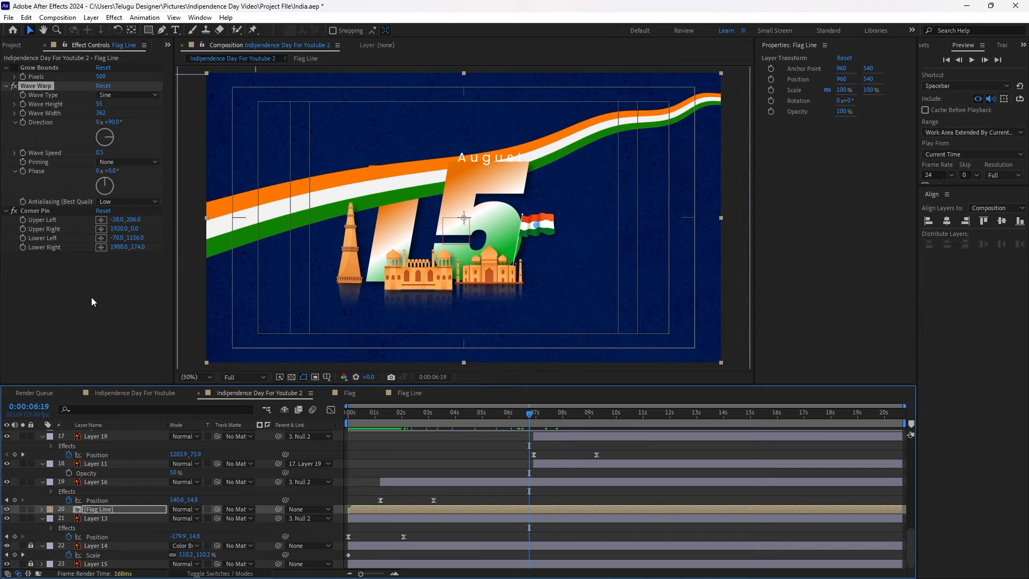
# Lower the left Corner Pin points of the Flag Line layer, Upper Left to about -44, 390 and Lower Left to about -66, 1480
pyautogui.click(57, 212)
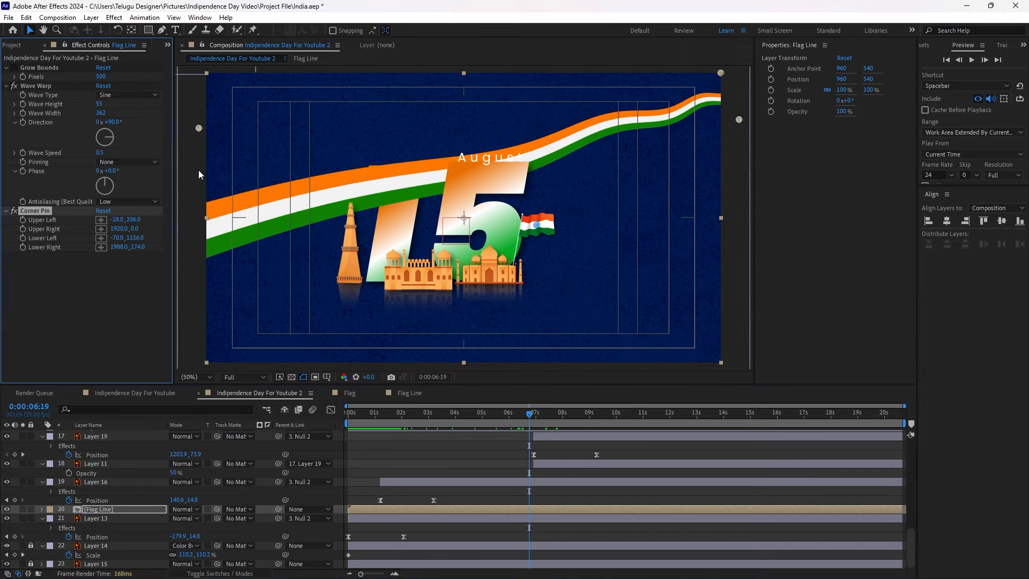
pyautogui.scroll(-2, 214, 183)
pyautogui.scroll(1, 213, 182)
pyautogui.moveTo(326, 300); pyautogui.dragTo(326, 337)
pyautogui.moveTo(331, 173); pyautogui.dragTo(331, 196)
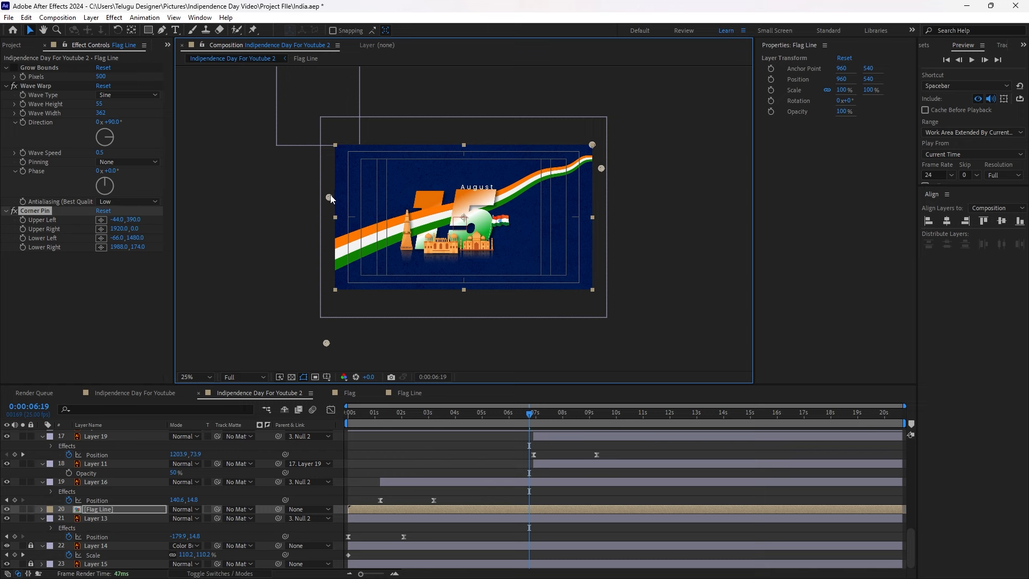
pyautogui.click(429, 444)
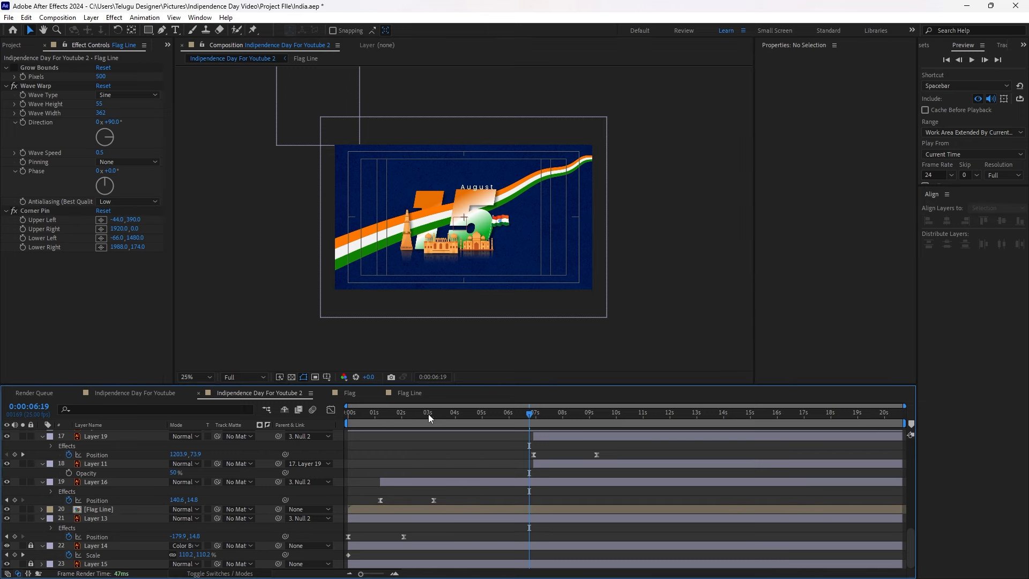
# Save the project and preview the repositioned flag ribbon from the first frame to about 0:00:06:24
pyautogui.press('Home')
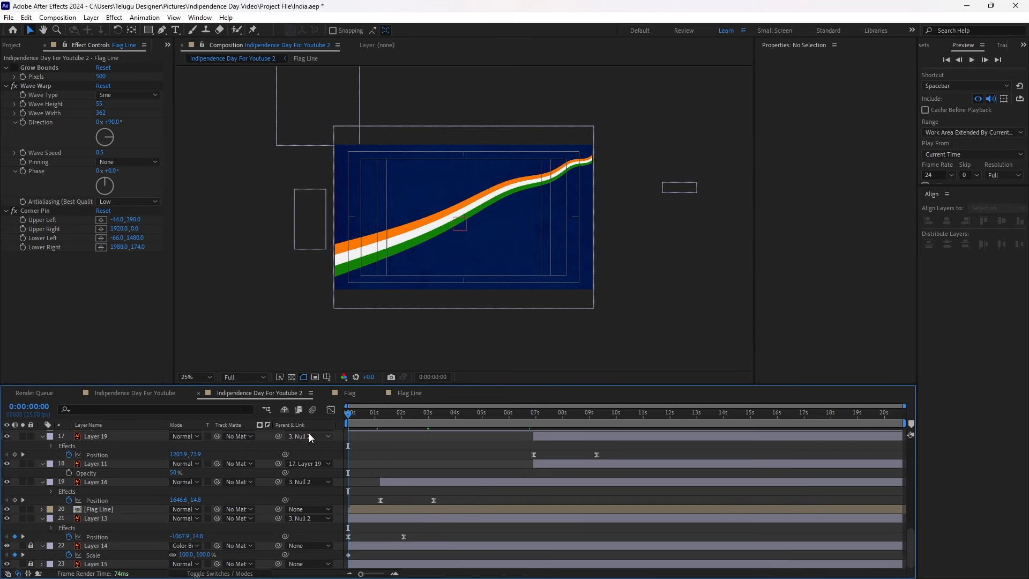
pyautogui.hotkey('ctrl', 's')
pyautogui.press('space')
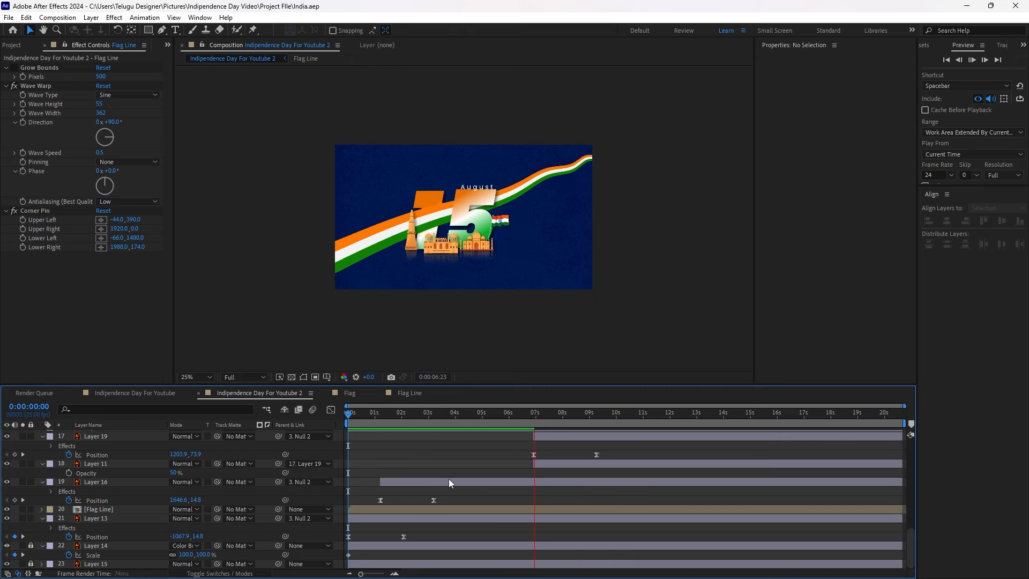
pyautogui.press('space')
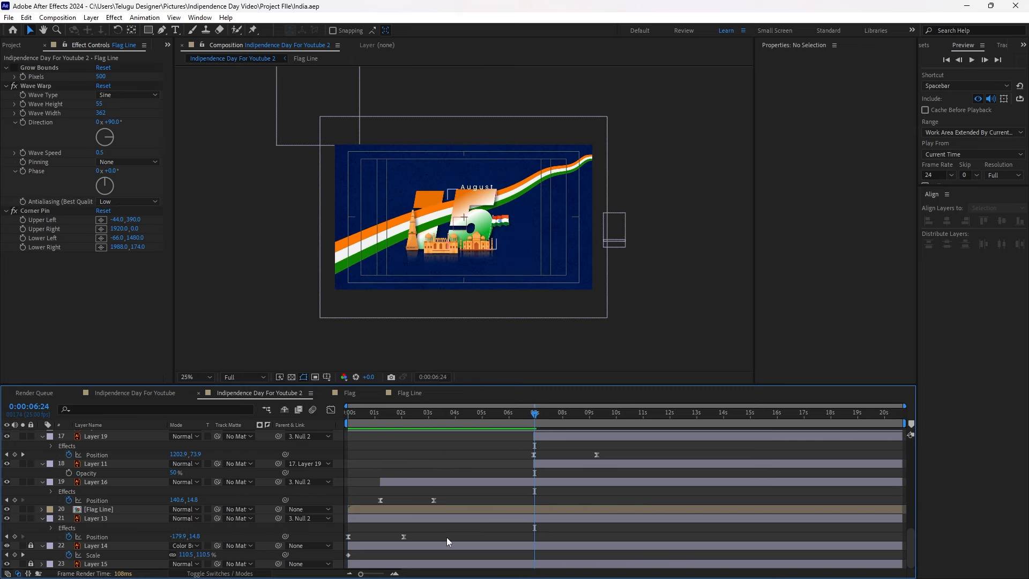
pyautogui.moveTo(446, 577)
pyautogui.click(491, 566)
pyautogui.click(609, 566)
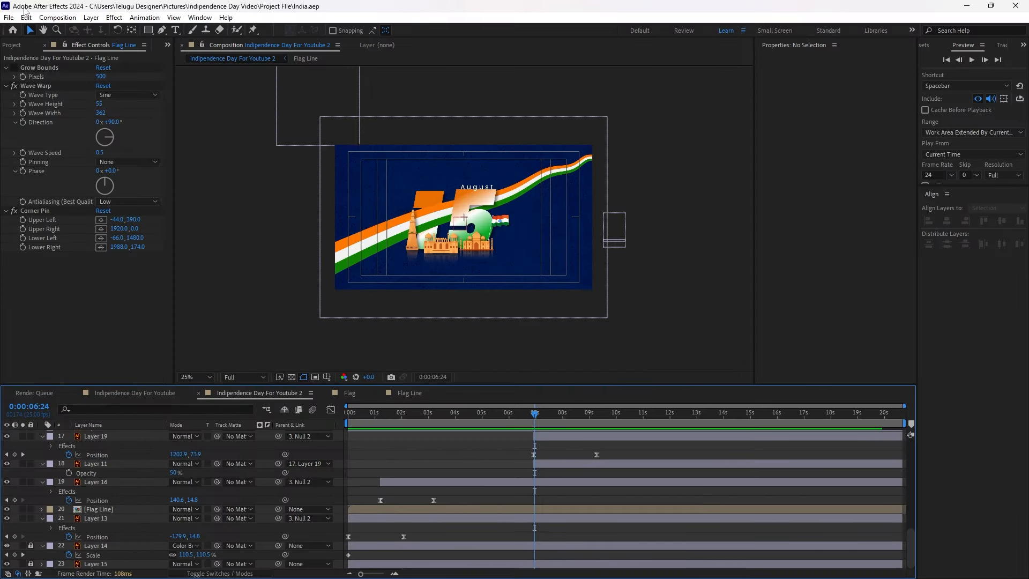
# Import the Wheel image from the Downloads folder with its own composition and delete the Wheel composition
pyautogui.click(28, 43)
pyautogui.doubleClick(41, 237)
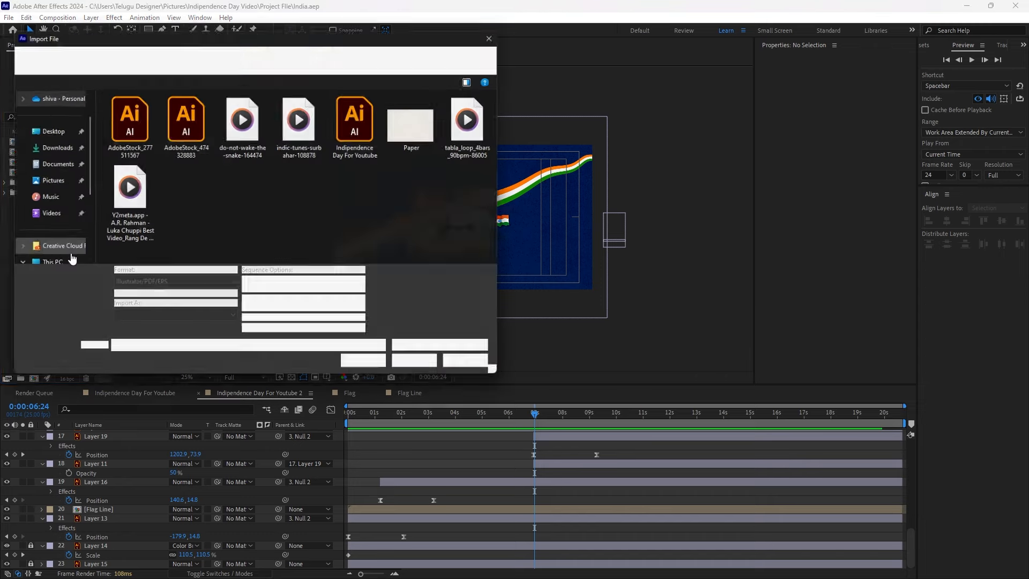
pyautogui.click(50, 146)
pyautogui.click(123, 134)
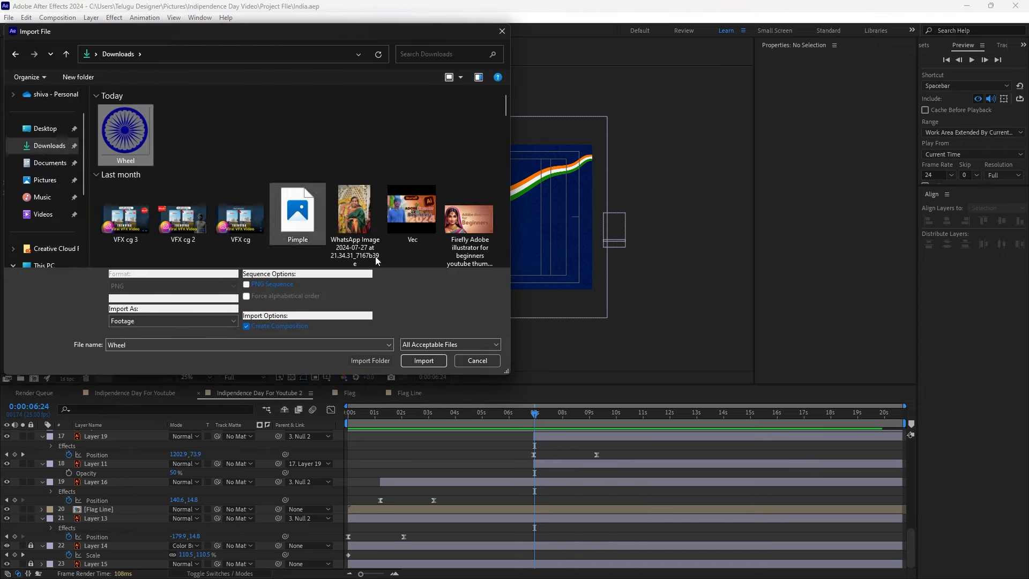
pyautogui.click(423, 360)
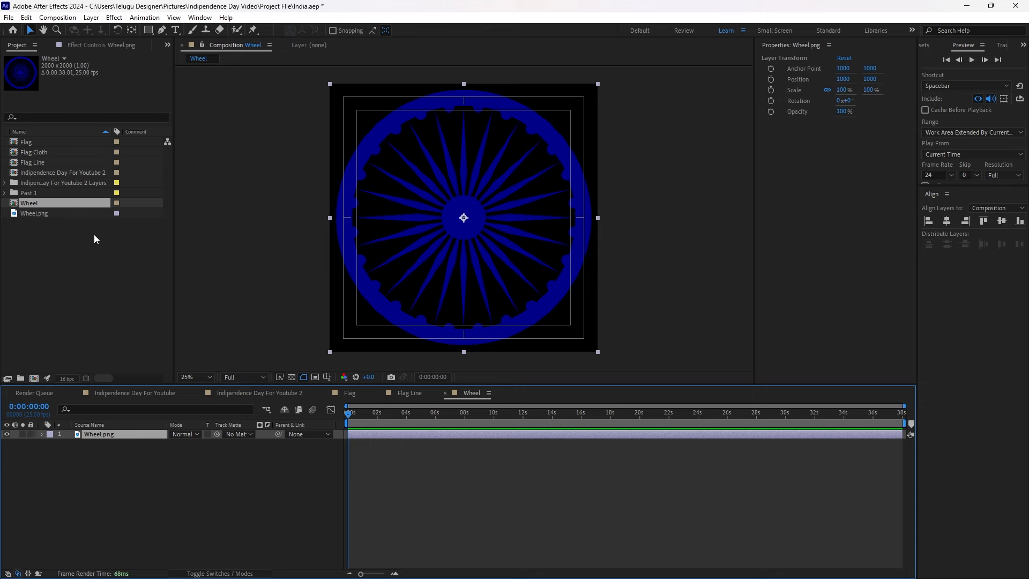
pyautogui.press('Delete')
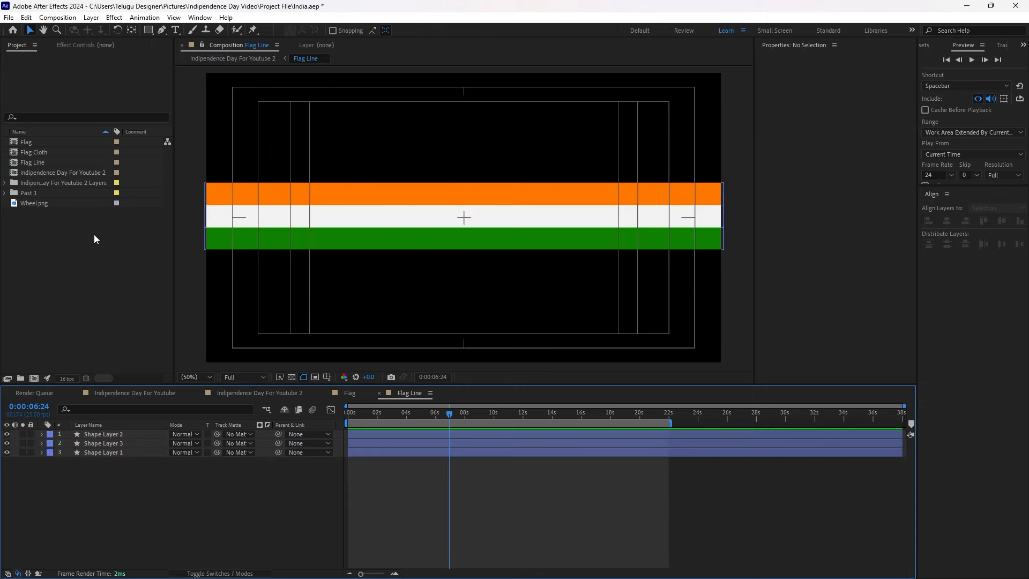
# Return to the Indipendence Day For Youtube 2 composition and import the Wheel image as footage with Create Composition turned off
pyautogui.click(233, 392)
pyautogui.click(56, 249)
pyautogui.doubleClick(56, 249)
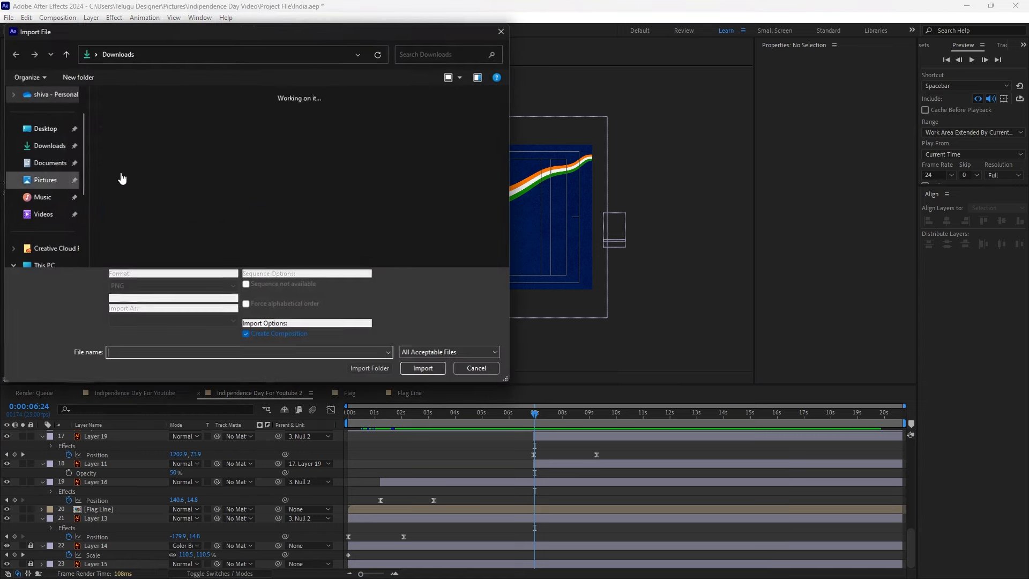
pyautogui.click(125, 134)
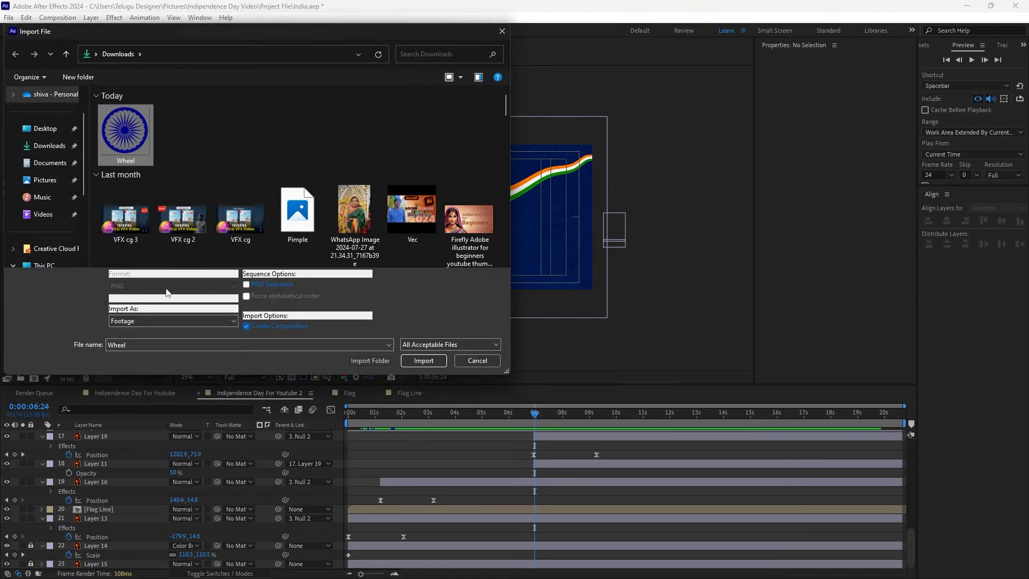
pyautogui.click(246, 326)
pyautogui.click(423, 360)
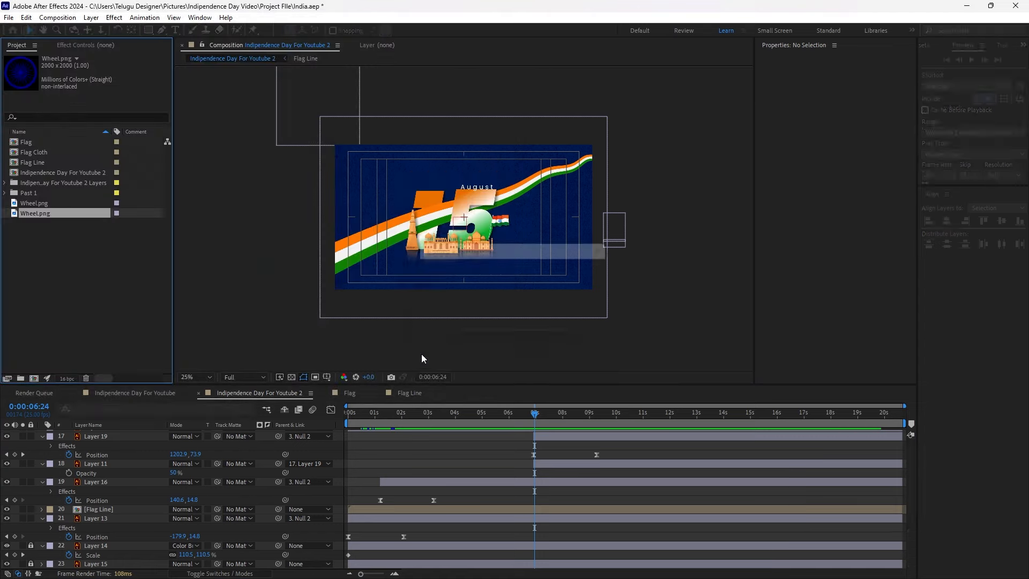
# Place Wheel.png in the centre of the Indipendence Day For Youtube 2 composition and scale it to 46%
pyautogui.click(34, 215)
pyautogui.moveTo(34, 214); pyautogui.dragTo(462, 220)
pyautogui.scroll(1, 462, 220)
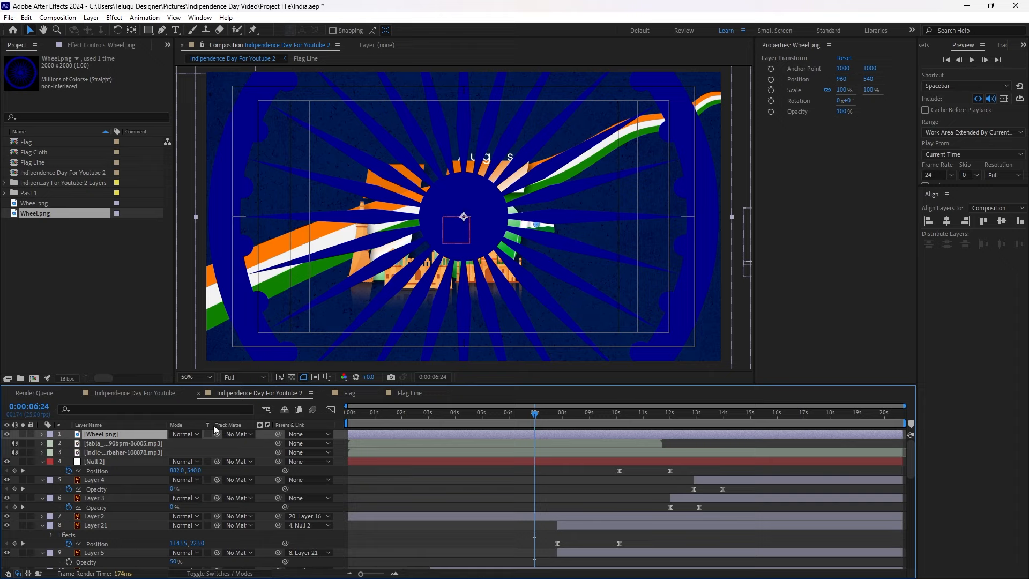
pyautogui.press('s')
pyautogui.moveTo(200, 446); pyautogui.dragTo(172, 443)
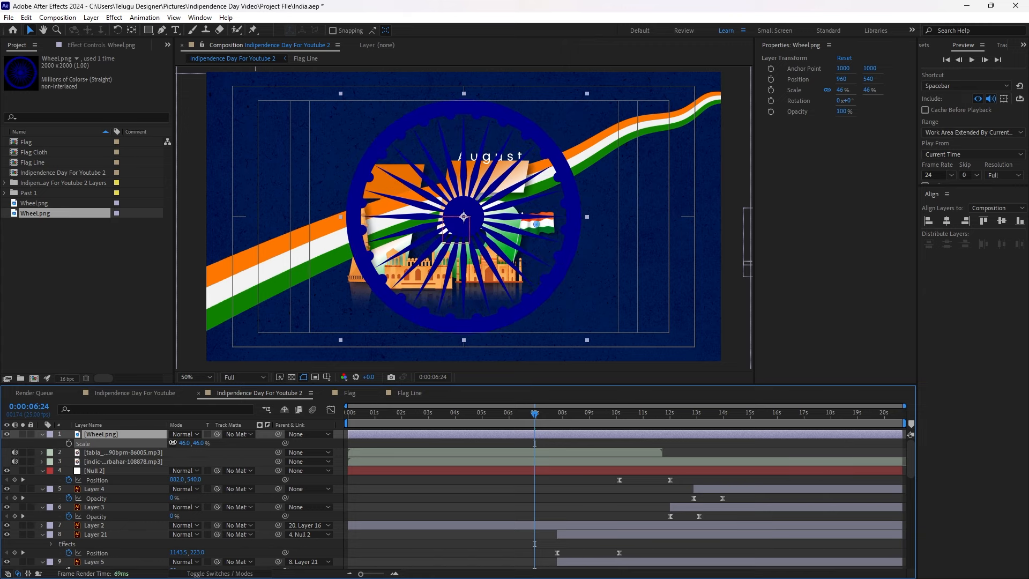
# Send the Wheel.png layer back in the layer stack so it sits between Layer 13 and Layer 14
pyautogui.hotkey('ctrl', '[')
pyautogui.hotkey('ctrl', '[')
pyautogui.hotkey('ctrl', '[')
pyautogui.hotkey('ctrl', '[')
pyautogui.hotkey('ctrl', '[')
pyautogui.hotkey('ctrl', '[')
pyautogui.hotkey('ctrl', '[')
pyautogui.hotkey('ctrl', '[')
pyautogui.hotkey('ctrl', '[')
pyautogui.hotkey('ctrl', '[')
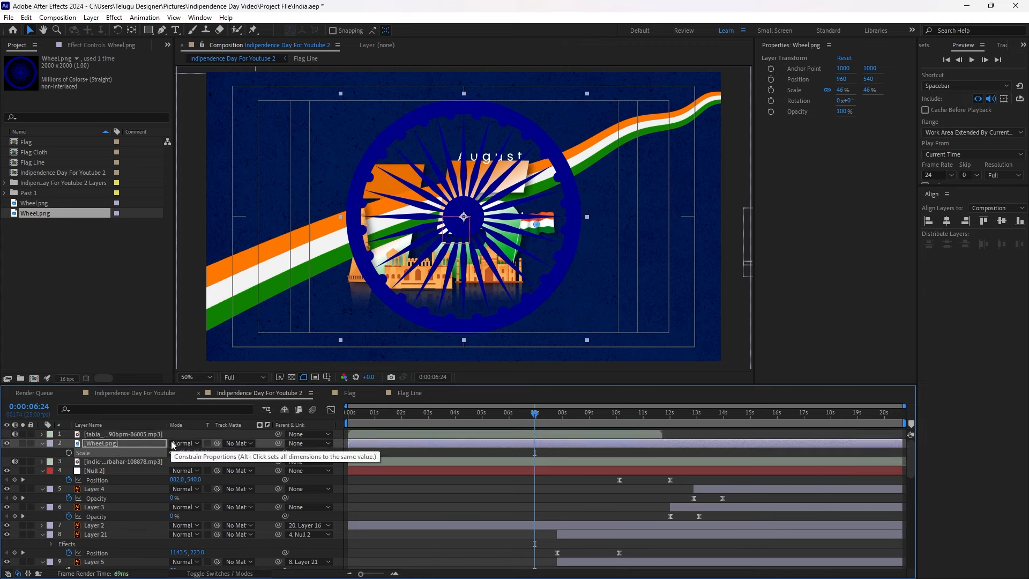
pyautogui.hotkey('ctrl', '[')
pyautogui.hotkey('ctrl', '[')
pyautogui.hotkey('ctrl', '[')
pyautogui.hotkey('ctrl', '[')
pyautogui.hotkey('ctrl', '[')
pyautogui.hotkey('ctrl', '[')
pyautogui.hotkey('ctrl', '[')
pyautogui.hotkey('ctrl', '[')
pyautogui.hotkey('ctrl', '[')
pyautogui.hotkey('ctrl', '[')
pyautogui.hotkey('ctrl', '[')
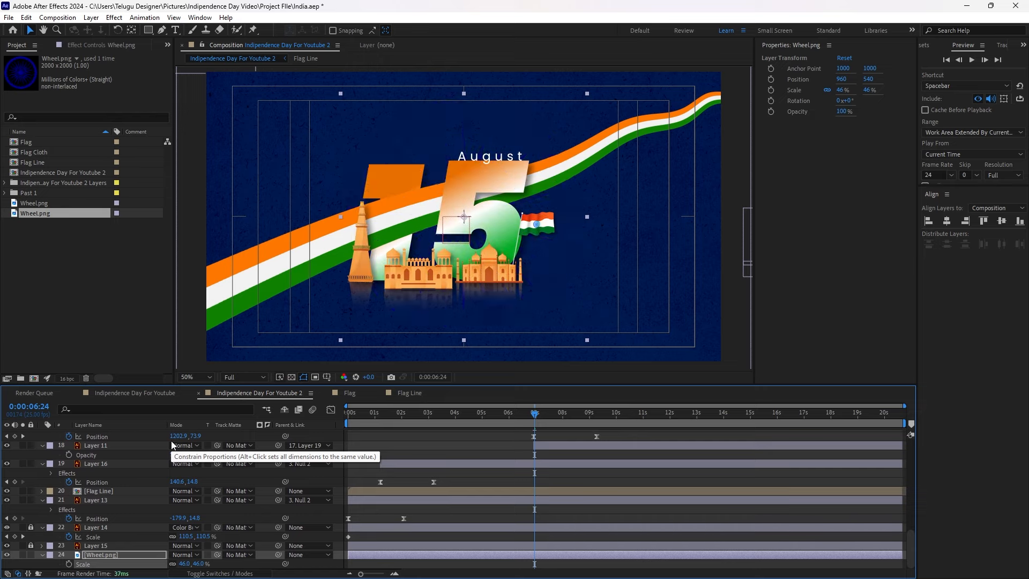
pyautogui.hotkey('ctrl', ']')
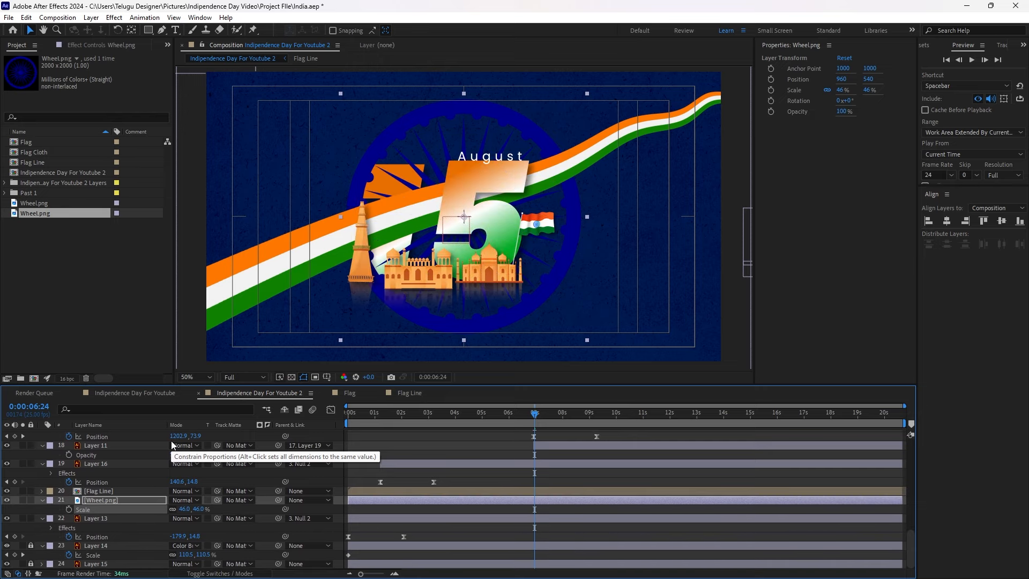
pyautogui.hotkey('ctrl', '[')
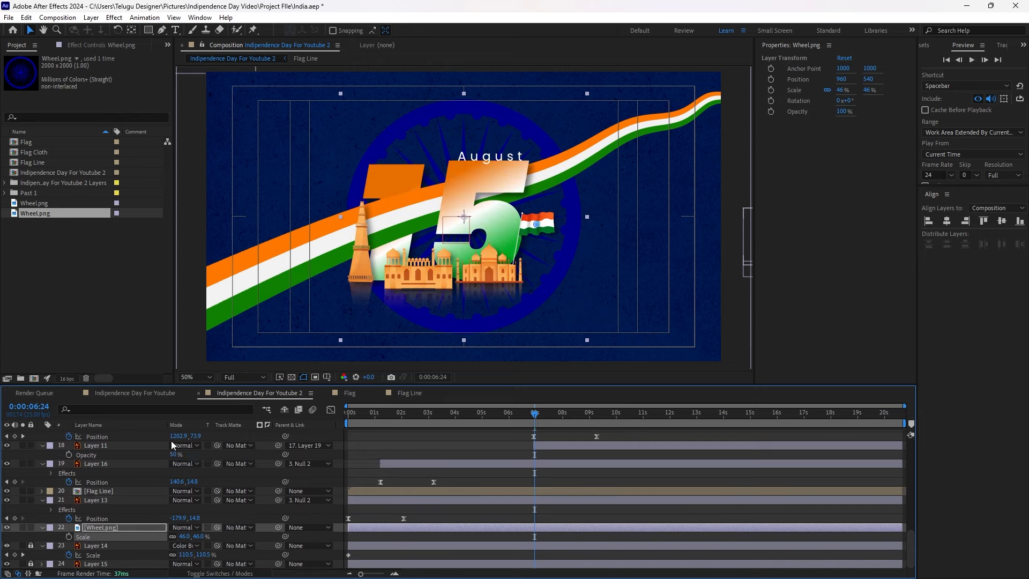
# Apply a Curves effect to the Wheel.png layer and pull the RGB curve's midpoint down to darken the wheel
pyautogui.click(377, 466)
pyautogui.click(393, 526)
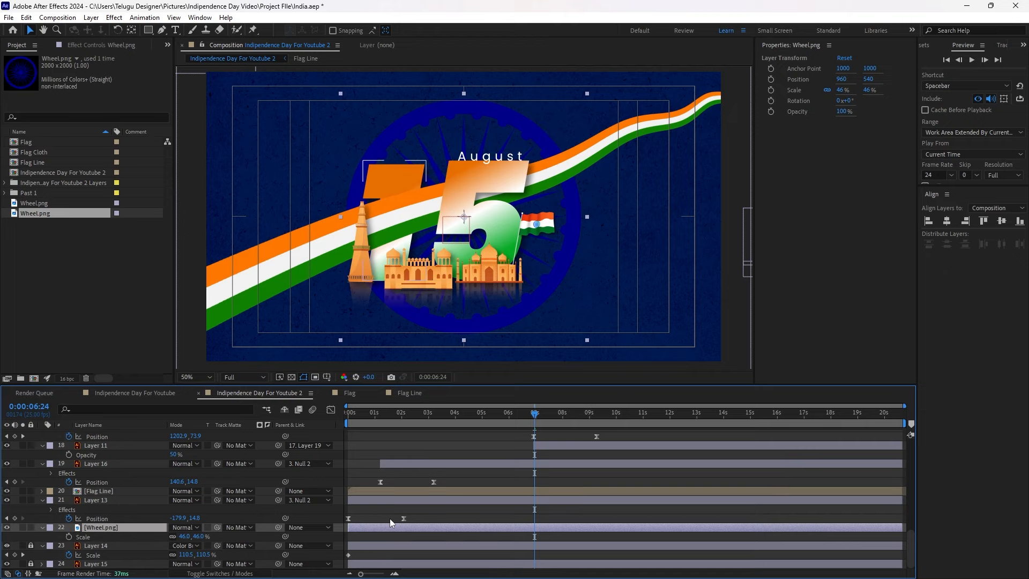
pyautogui.hotkey('ctrl', 'space')
pyautogui.write('cu')
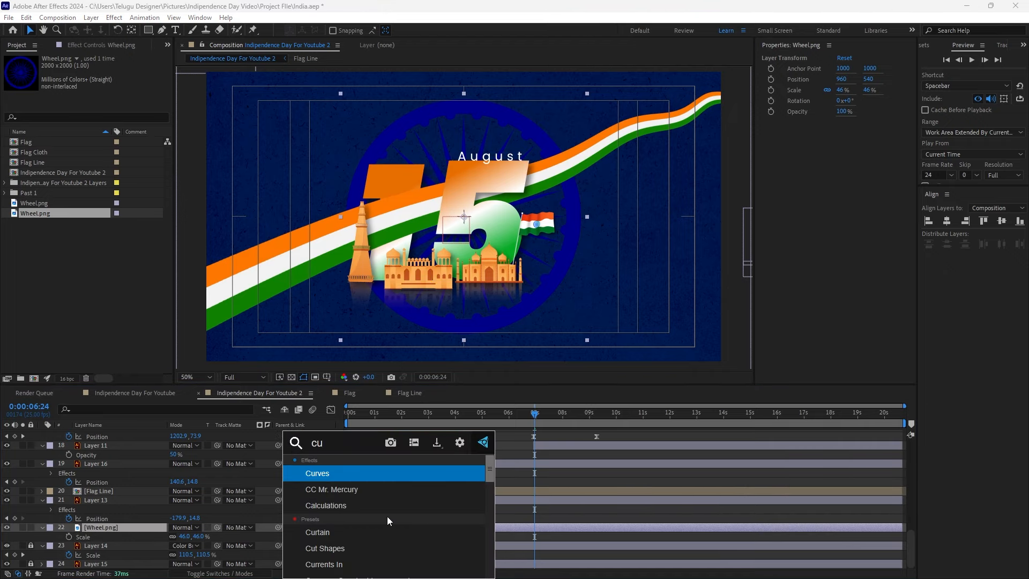
pyautogui.write('rve')
pyautogui.click(313, 478)
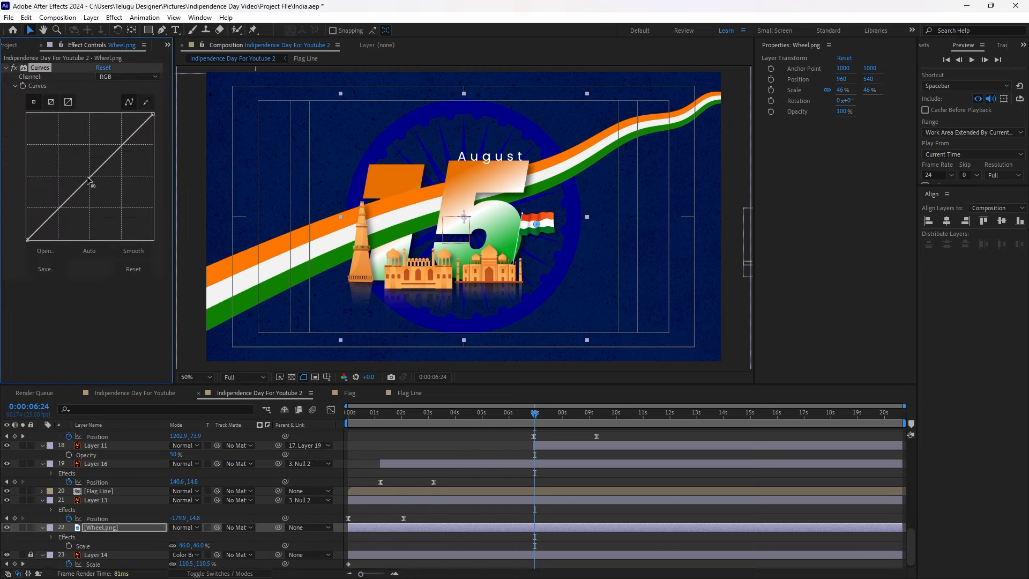
pyautogui.moveTo(111, 195); pyautogui.dragTo(107, 191)
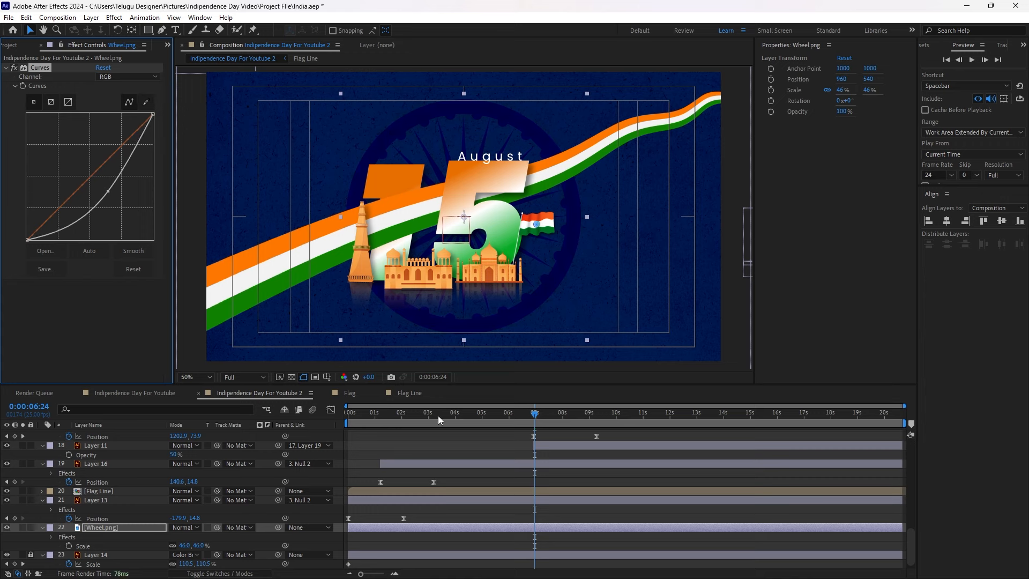
pyautogui.click(420, 445)
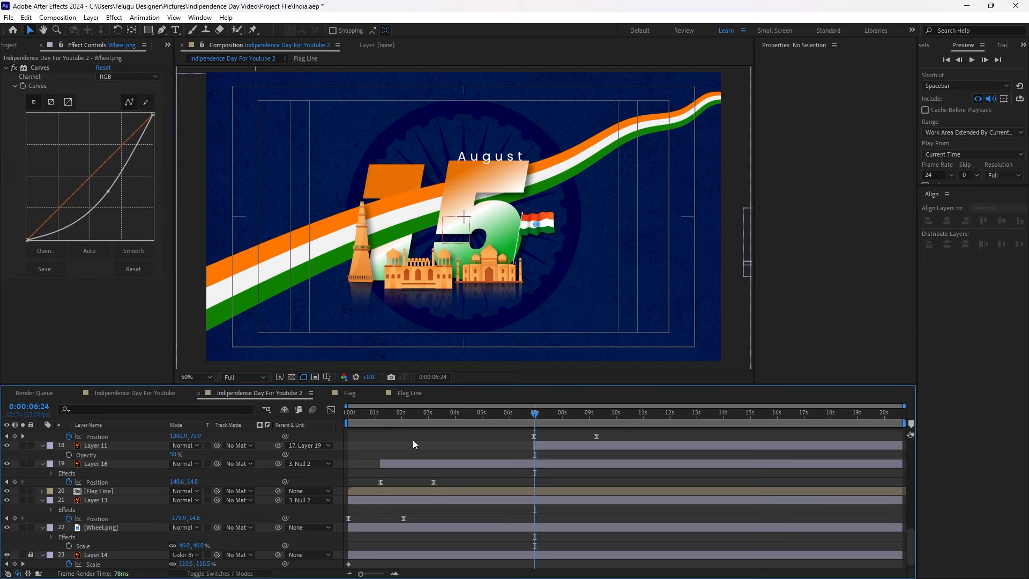
# Add a rectangular mask to the Wheel.png layer, widened past both sides and the top, with its lower edge raised to the monuments' base
pyautogui.click(401, 499)
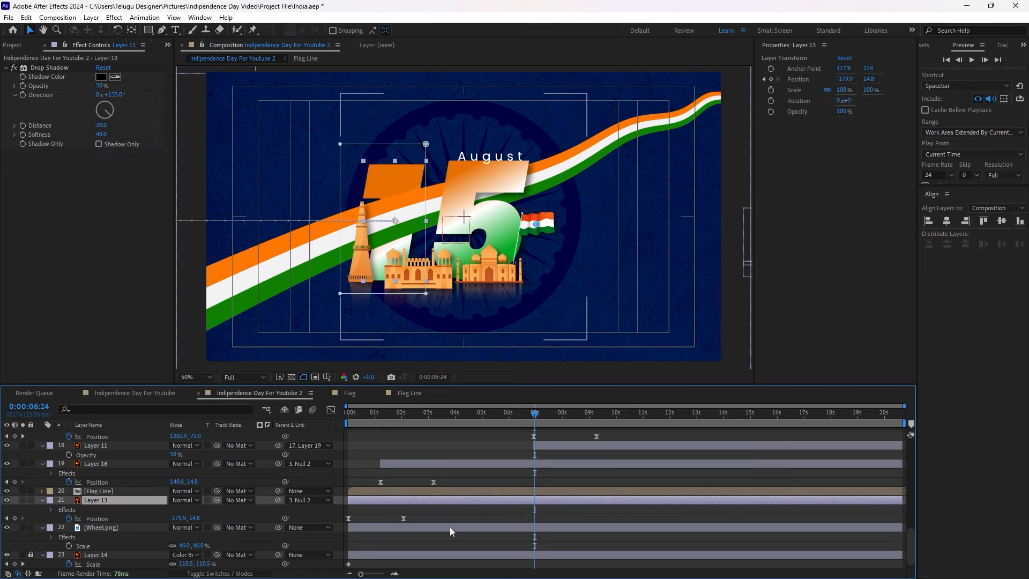
pyautogui.click(400, 528)
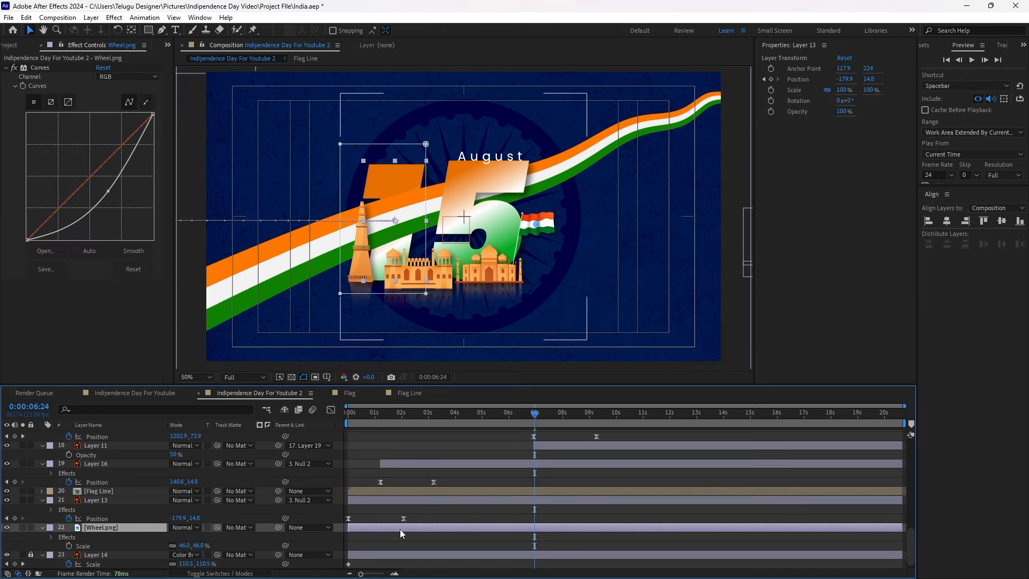
pyautogui.doubleClick(149, 30)
pyautogui.click(339, 94)
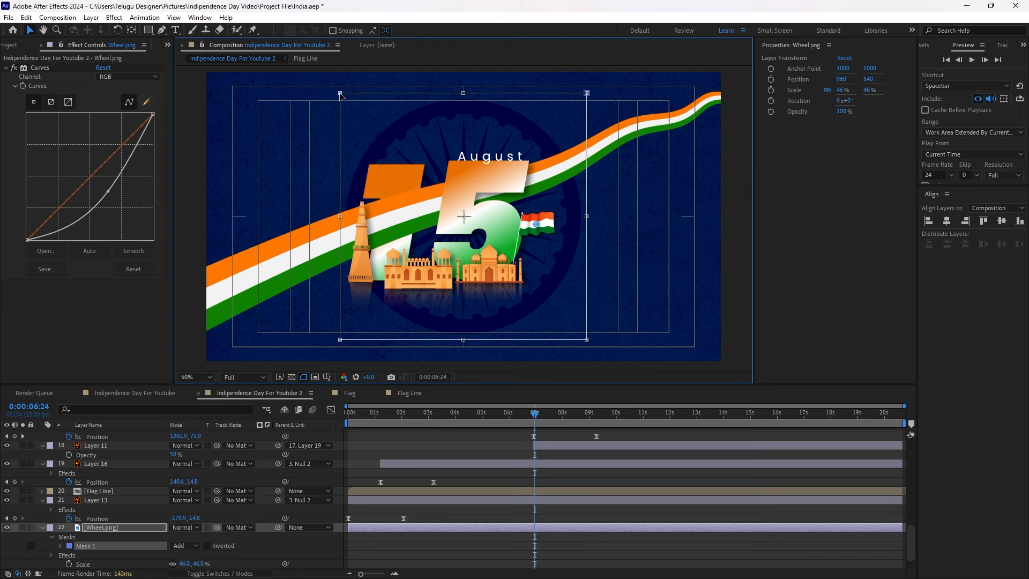
pyautogui.moveTo(339, 216); pyautogui.dragTo(245, 215)
pyautogui.moveTo(586, 219); pyautogui.dragTo(740, 214)
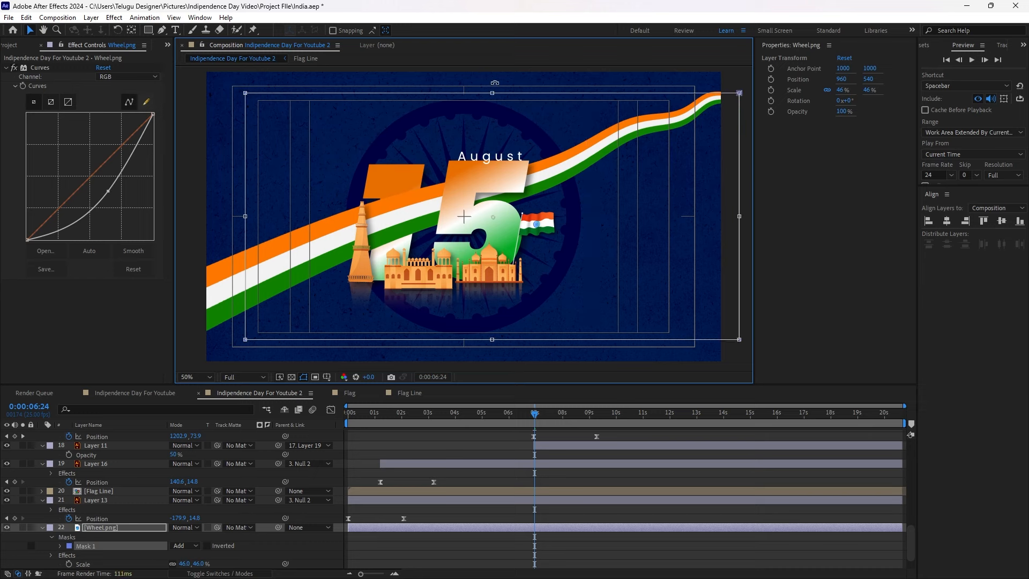
pyautogui.moveTo(488, 66); pyautogui.dragTo(484, 53)
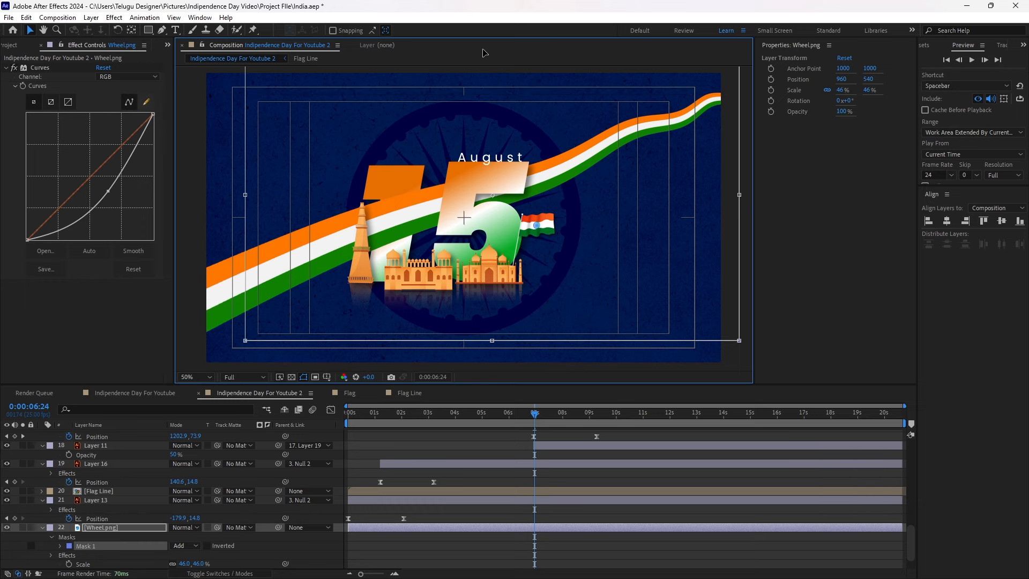
pyautogui.moveTo(483, 292); pyautogui.dragTo(483, 283)
# Set the Mask Feather of the wheel's mask to 253 pixels and preview the opening from the first frame
pyautogui.press('f')
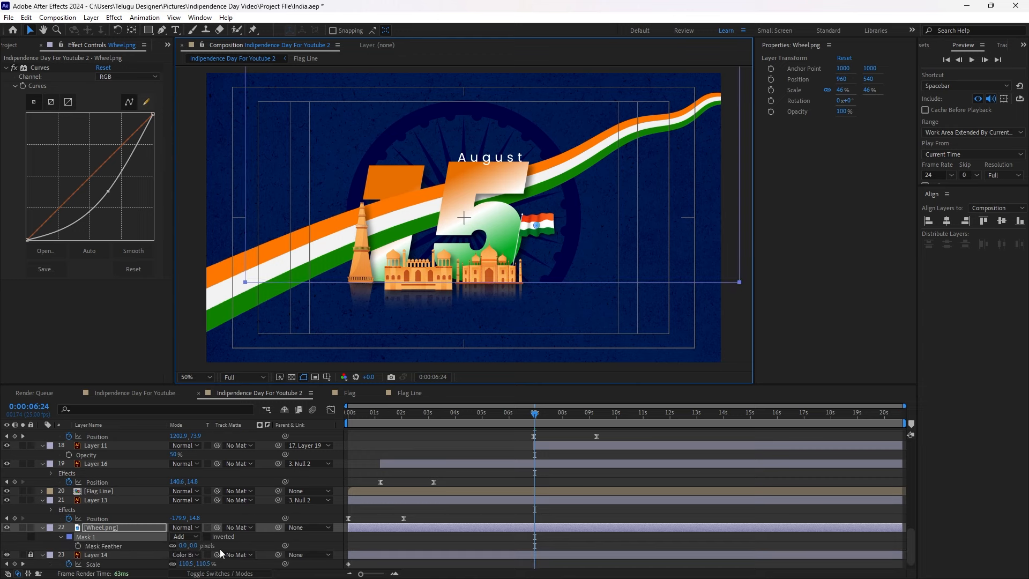
pyautogui.moveTo(195, 546); pyautogui.dragTo(322, 541)
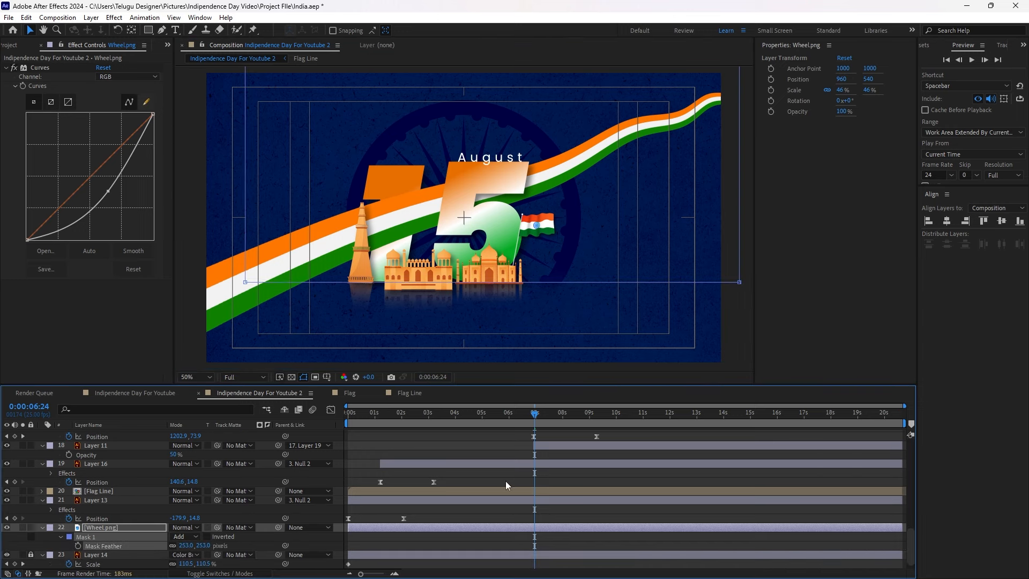
pyautogui.click(471, 436)
pyautogui.moveTo(474, 412); pyautogui.dragTo(336, 415)
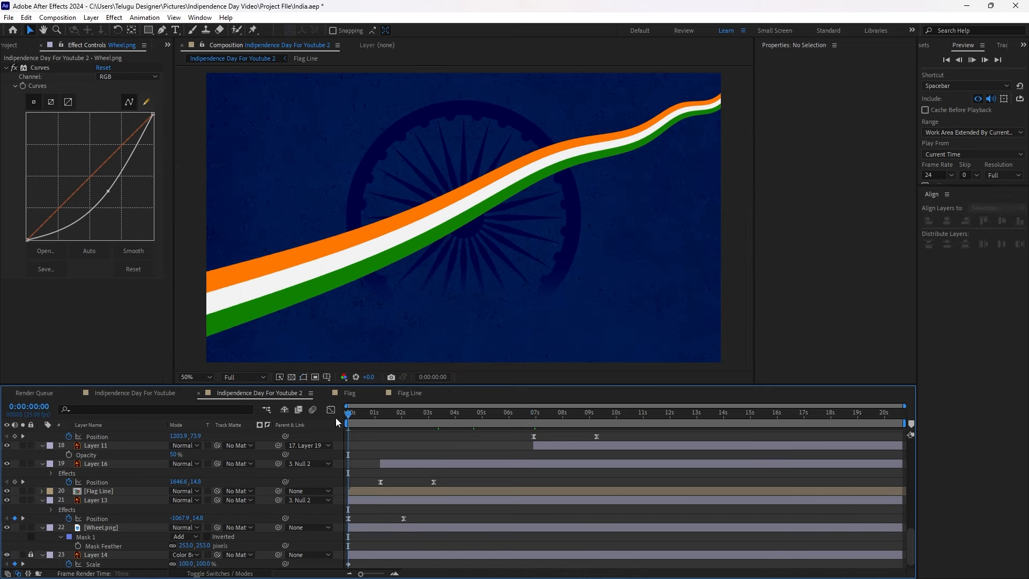
pyautogui.press('space')
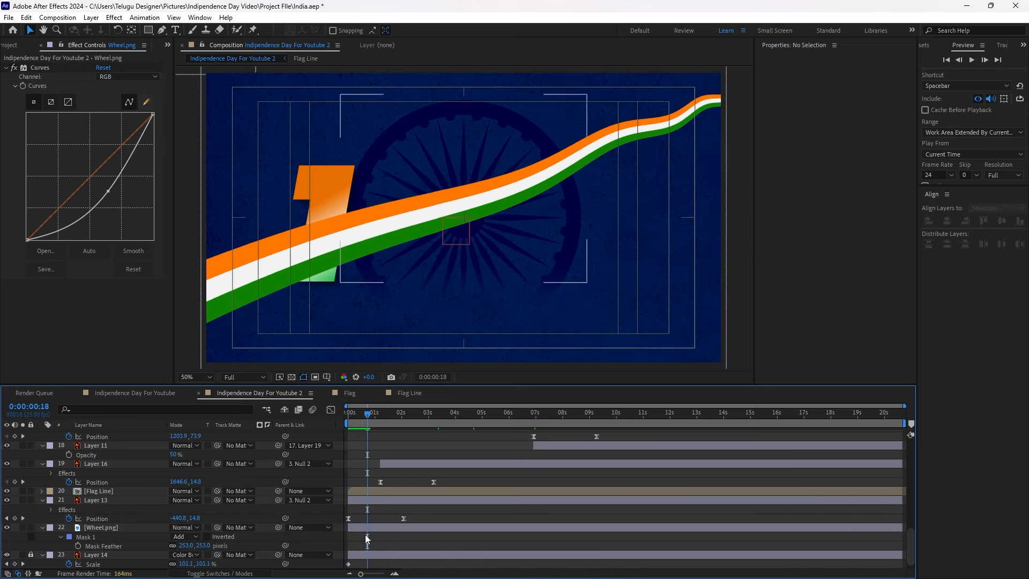
pyautogui.click(365, 528)
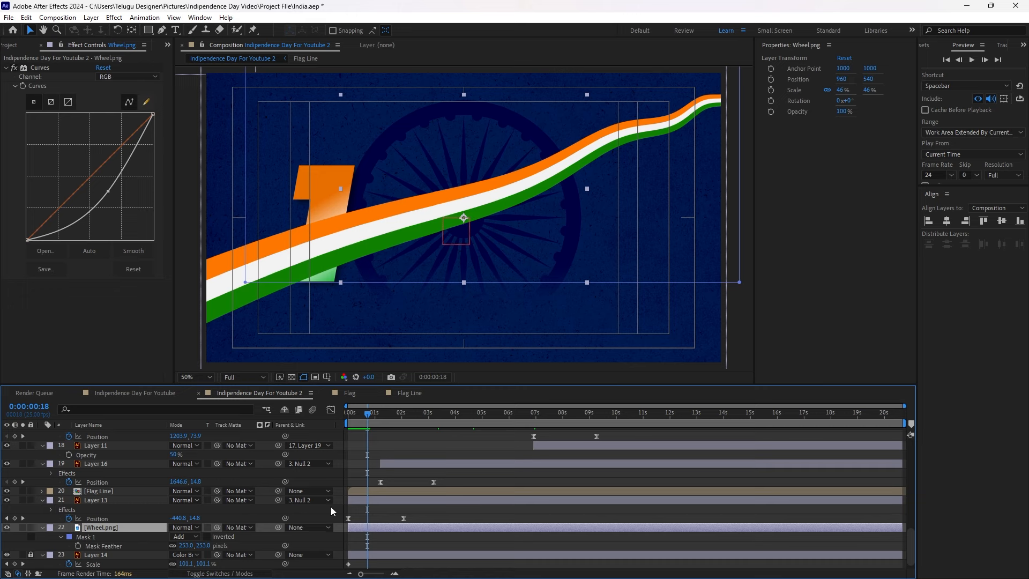
# Duplicate the Wheel.png layer and delete Mask 1 from the upper copy
pyautogui.hotkey('ctrl', 'd')
pyautogui.press('F2')
pyautogui.click(358, 528)
pyautogui.press('m')
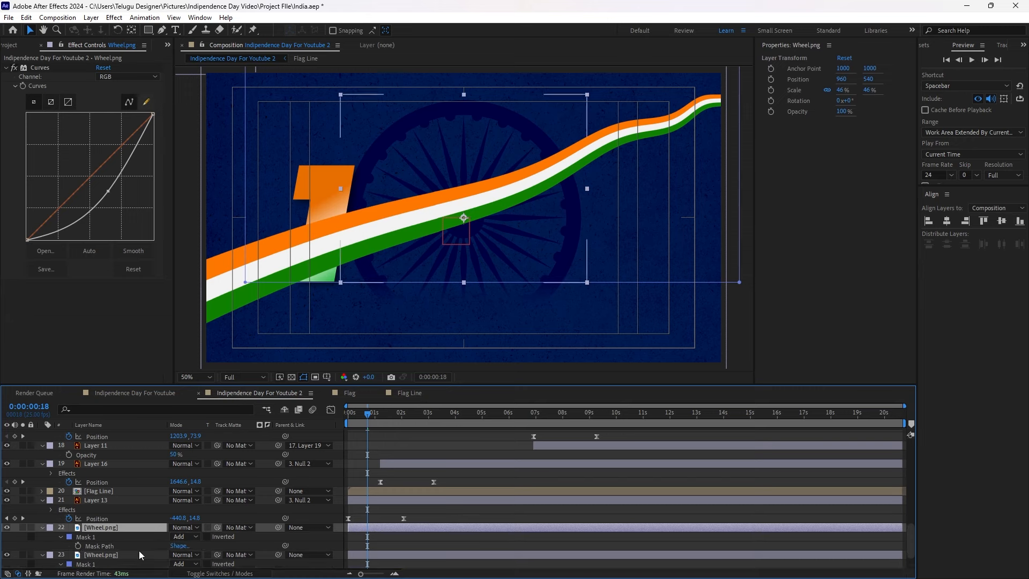
pyautogui.click(87, 538)
pyautogui.press('Delete')
pyautogui.click(360, 543)
pyautogui.click(355, 528)
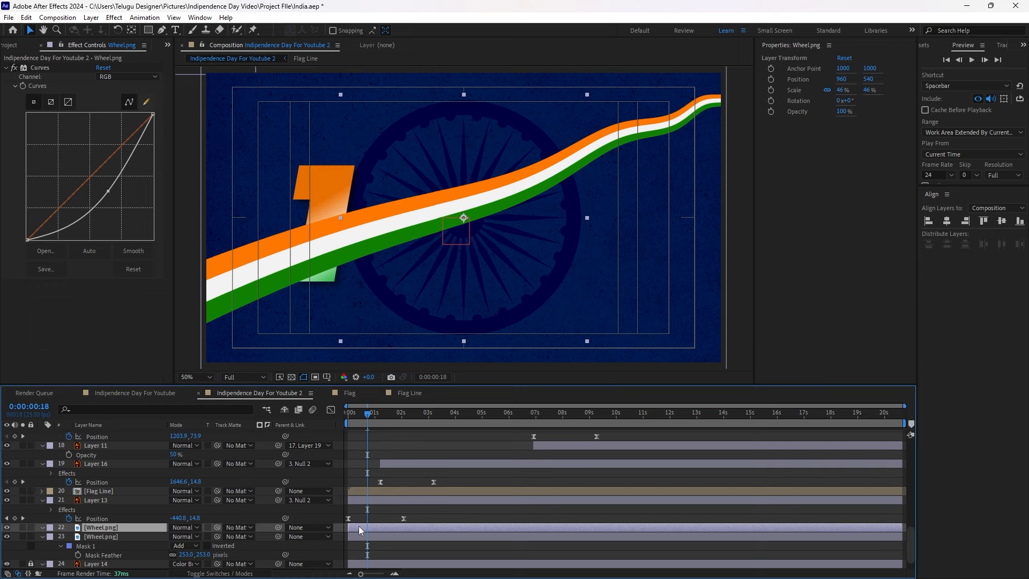
# Pre-compose the unmasked Wheel.png copy as "Circle", moving all attributes into the new composition
pyautogui.hotkey('ctrl', 'shift', 'c')
pyautogui.press('BackSpace')
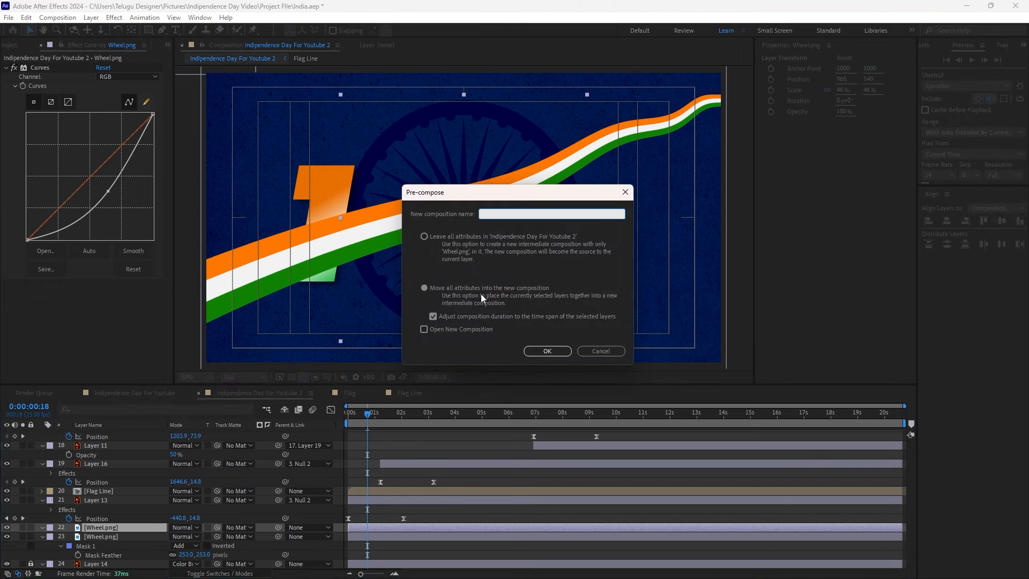
pyautogui.write('C')
pyautogui.click(544, 351)
# Inside the Circle composition, drive the wheel's Rotation with the expression time*10, preview the spin and return to the main composition
pyautogui.doubleClick(354, 529)
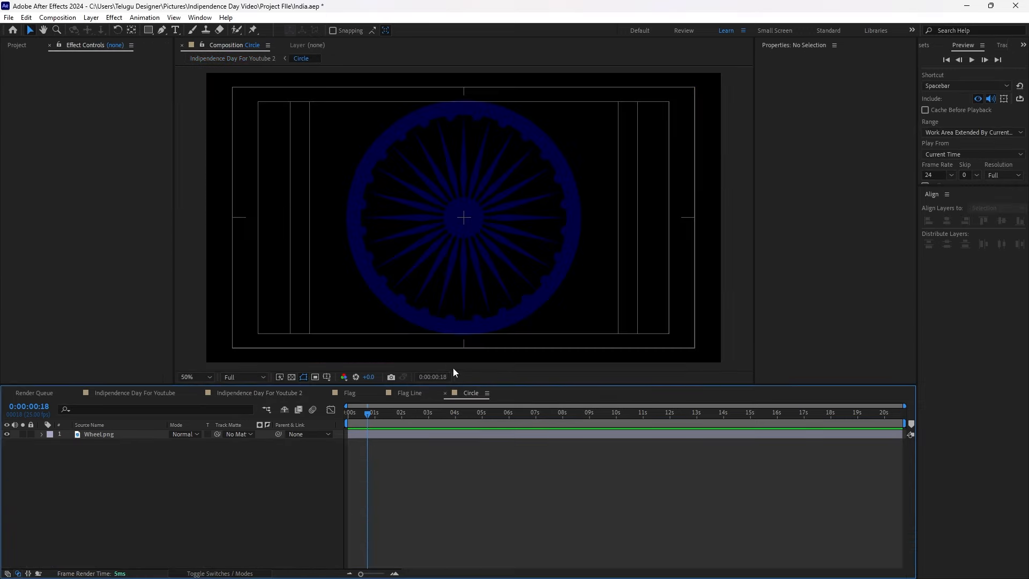
pyautogui.click(445, 238)
pyautogui.press('r')
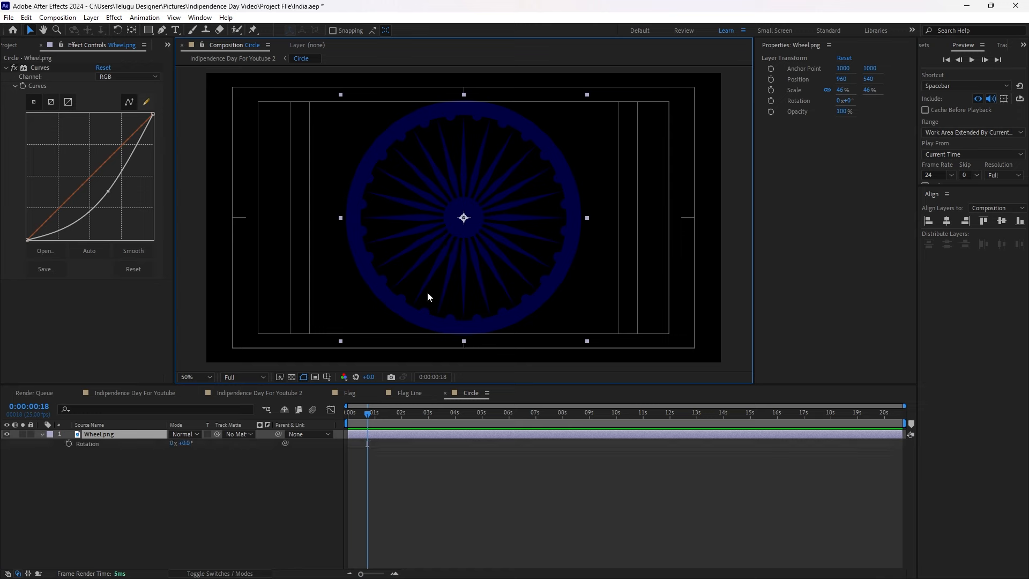
pyautogui.keyDown('alt'); pyautogui.click(68, 443); pyautogui.keyUp('alt')
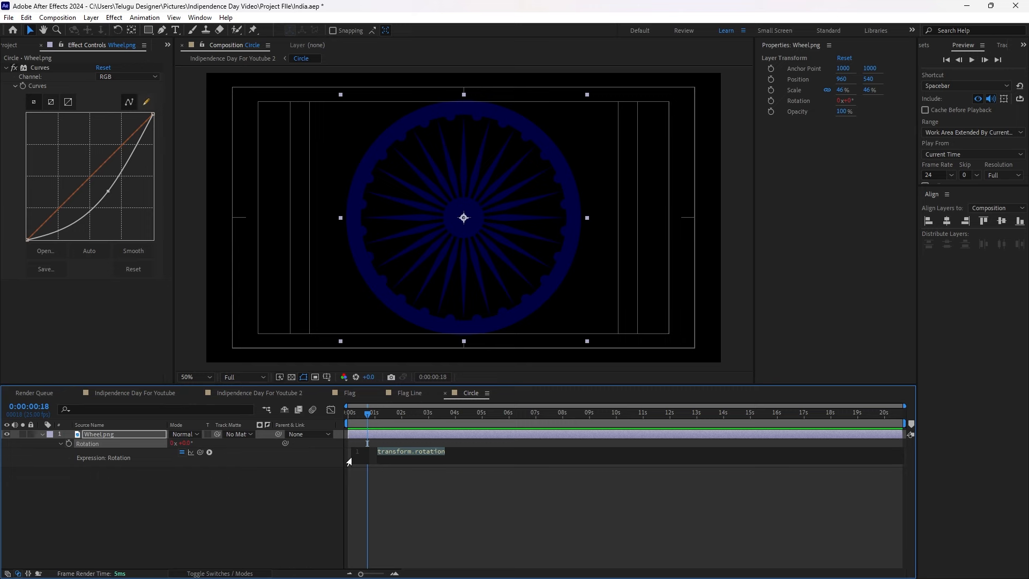
pyautogui.press('BackSpace')
pyautogui.write('time')
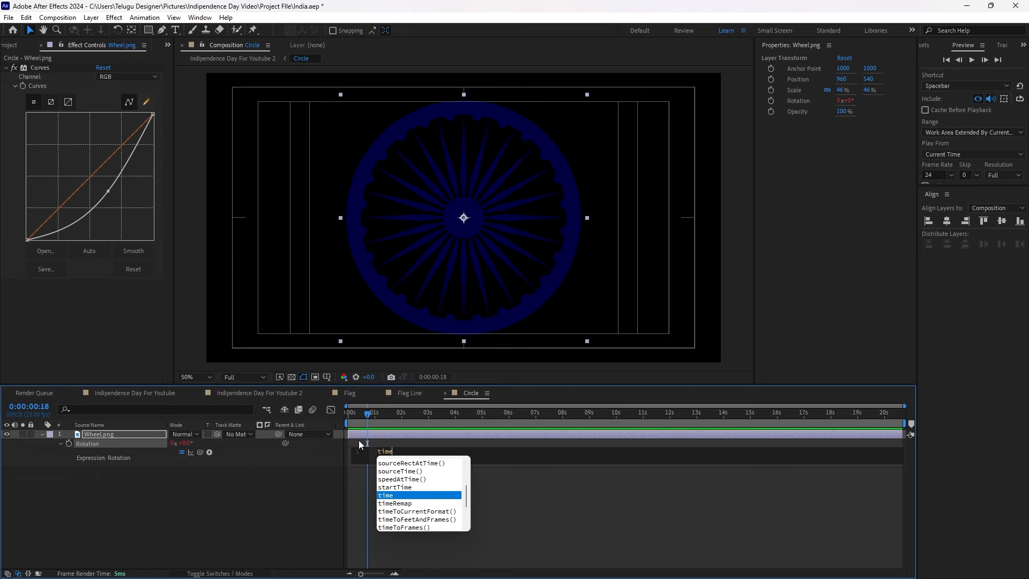
pyautogui.write('*10')
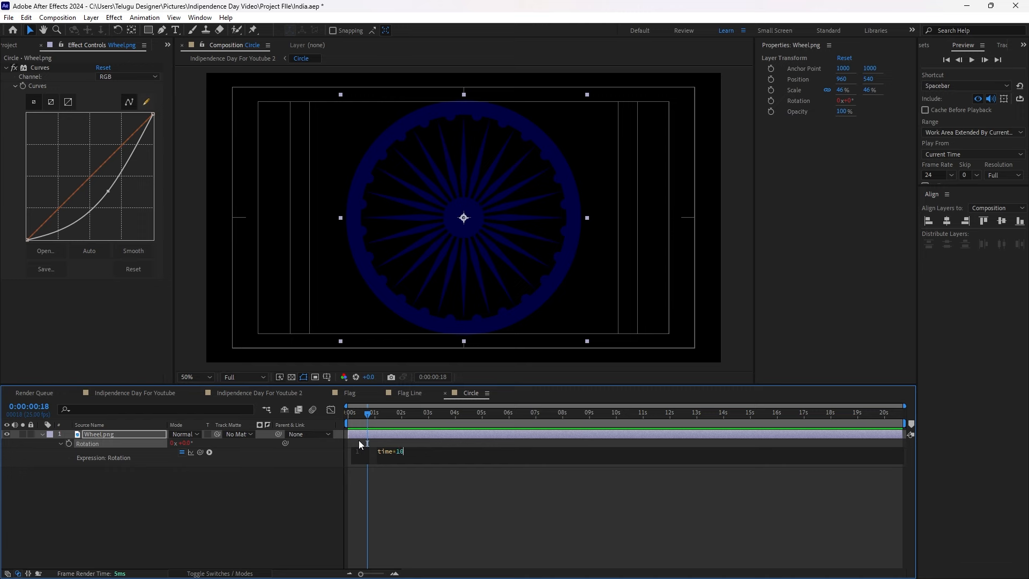
pyautogui.click(429, 494)
pyautogui.press('space')
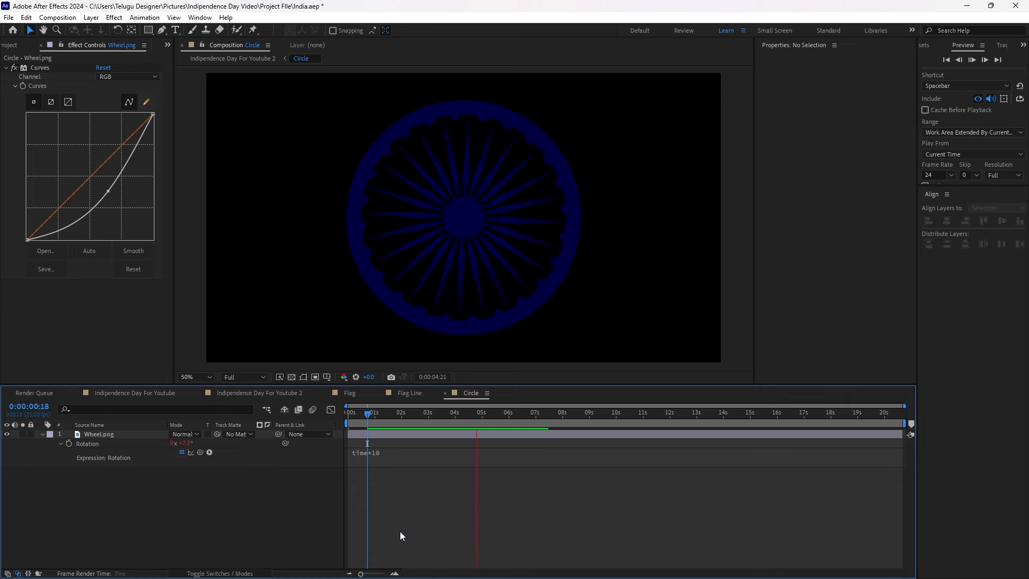
pyautogui.click(240, 396)
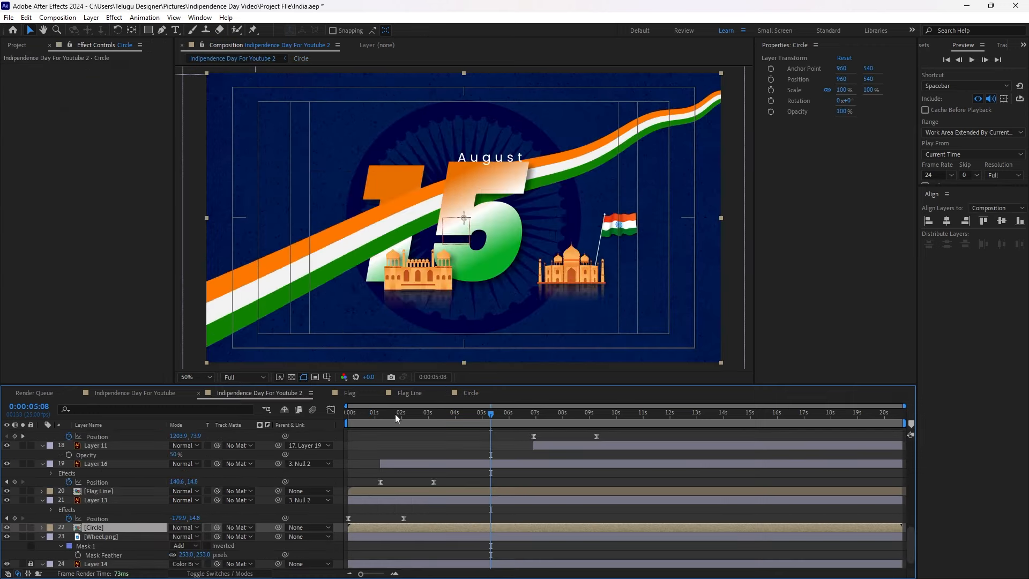
# Try to copy Mask 1 from the Wheel.png layer onto the Circle layer
pyautogui.click(361, 535)
pyautogui.click(102, 545)
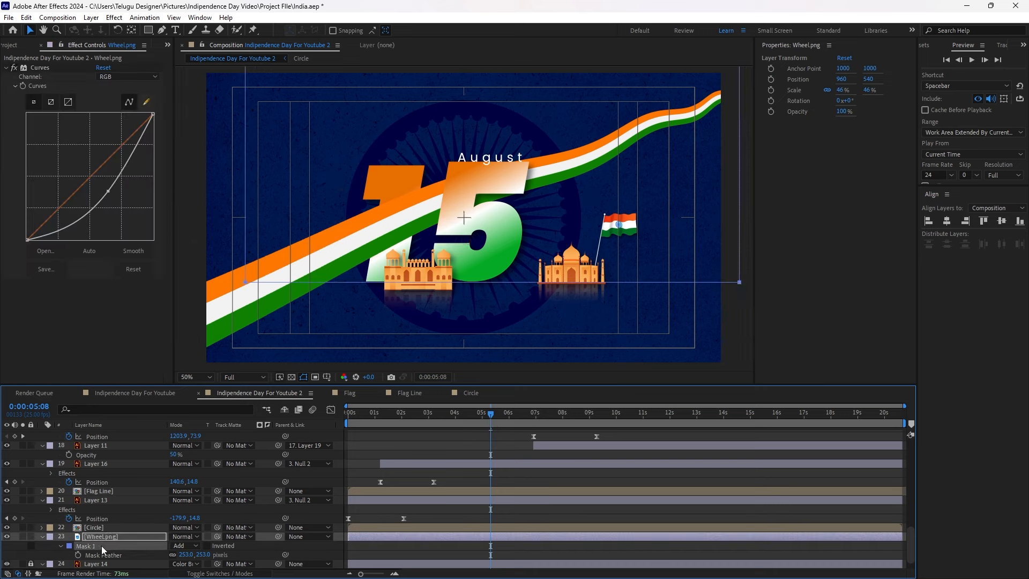
pyautogui.click(355, 529)
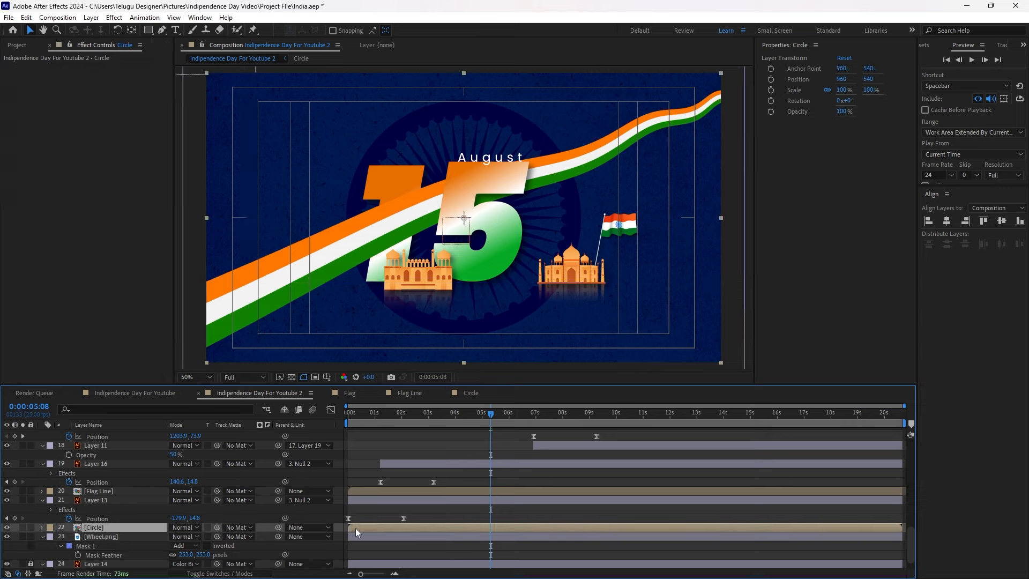
pyautogui.doubleClick(355, 528)
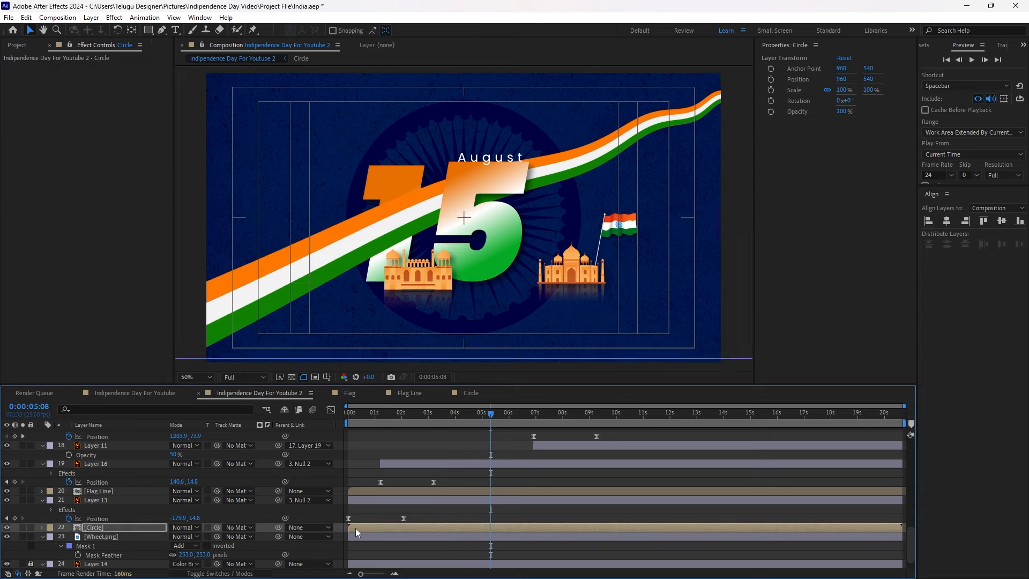
pyautogui.click(347, 456)
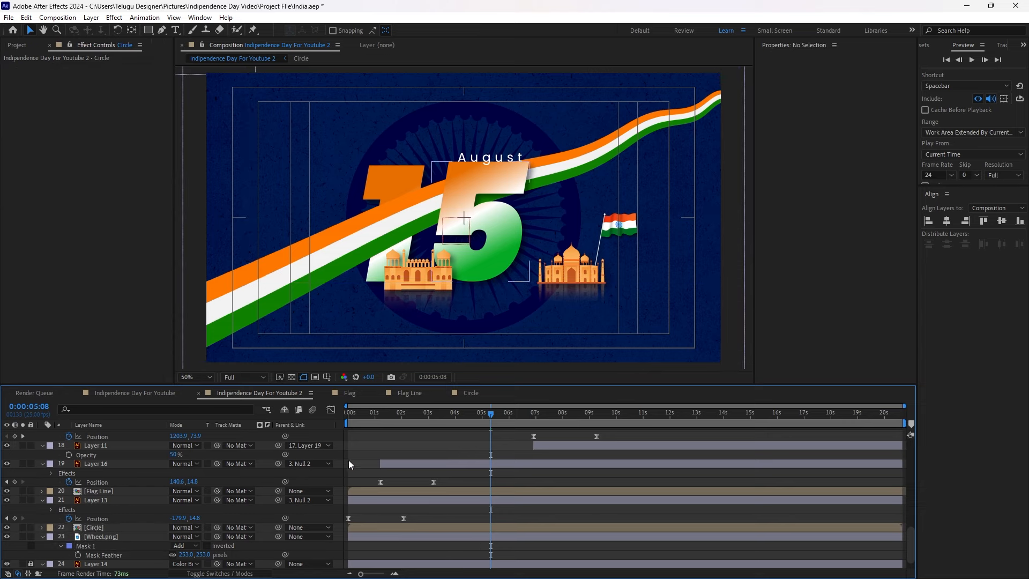
# Delete the masked Wheel.png layer and give the Circle layer a full-frame rectangular mask, its lower edge raised to just above the monuments' base
pyautogui.click(361, 538)
pyautogui.press('Delete')
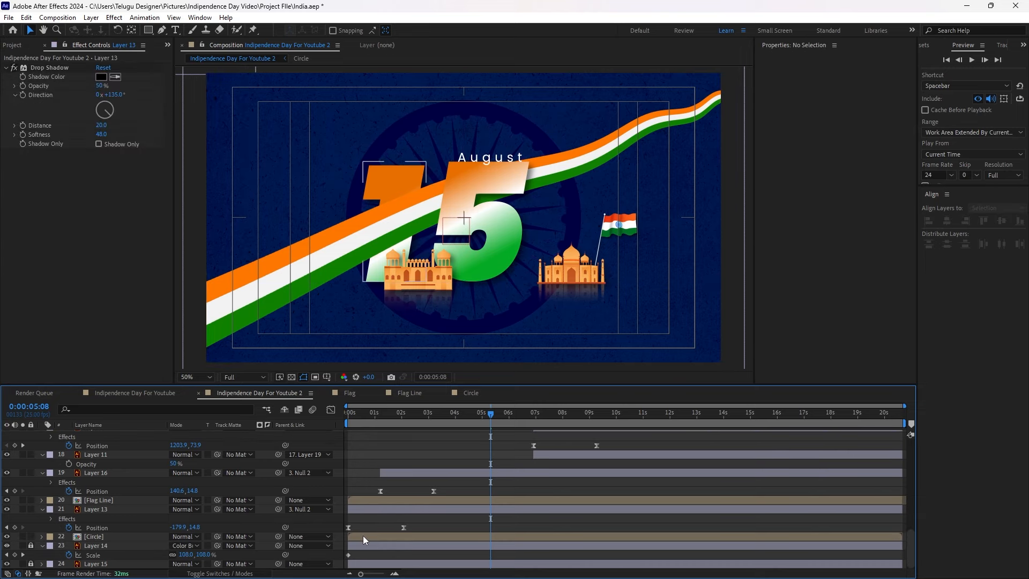
pyautogui.click(362, 536)
pyautogui.doubleClick(148, 30)
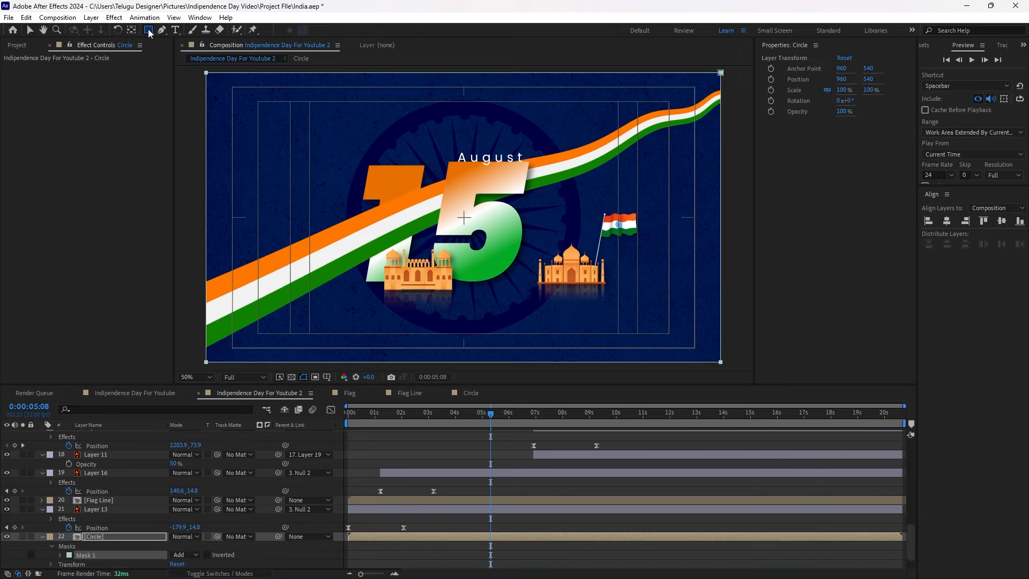
pyautogui.doubleClick(721, 72)
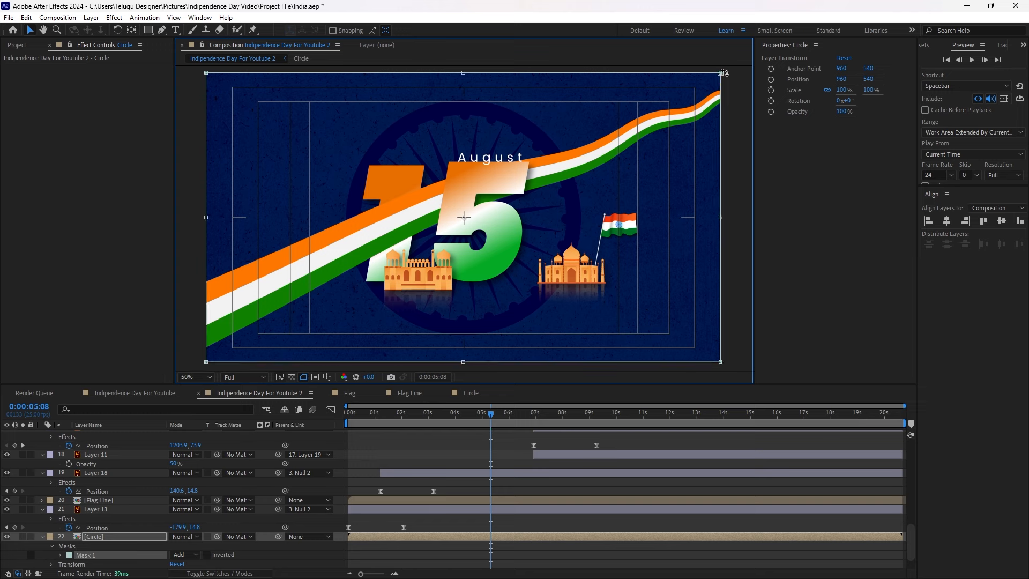
pyautogui.moveTo(463, 361); pyautogui.dragTo(462, 276)
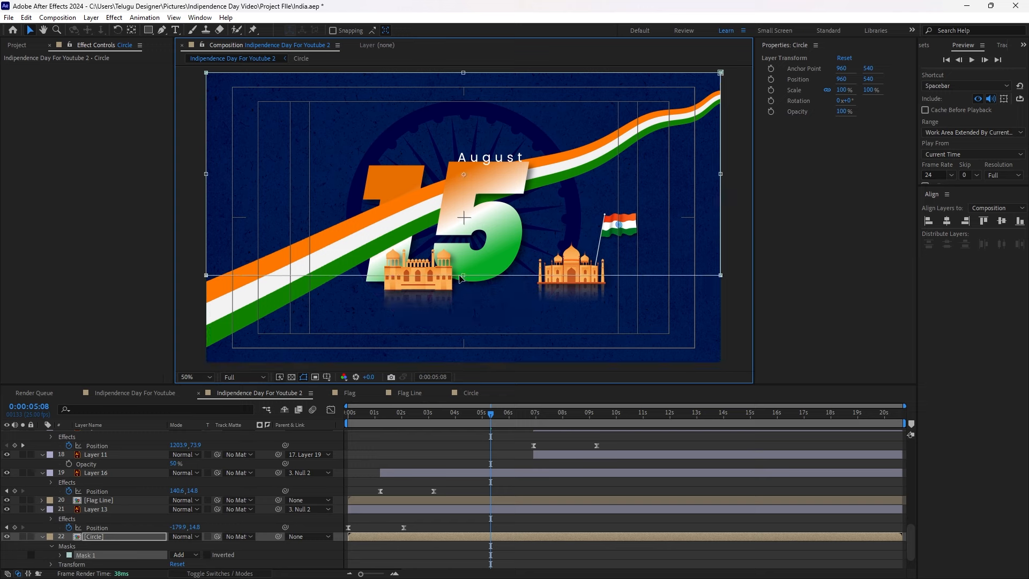
# Set the Mask Feather of the Circle layer's mask to 148 pixels and preview the animation from the first frame
pyautogui.press('f')
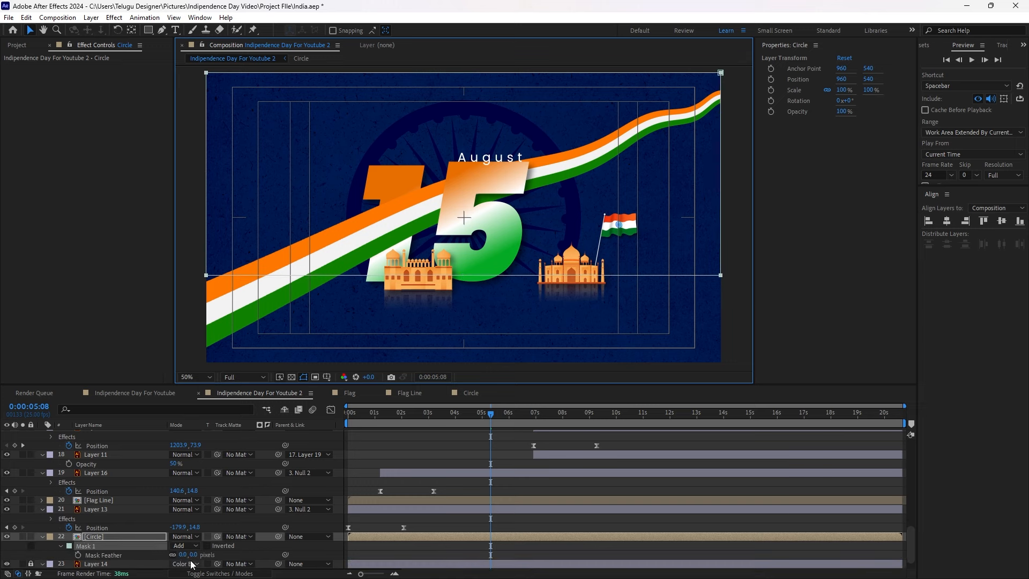
pyautogui.moveTo(191, 555); pyautogui.dragTo(263, 542)
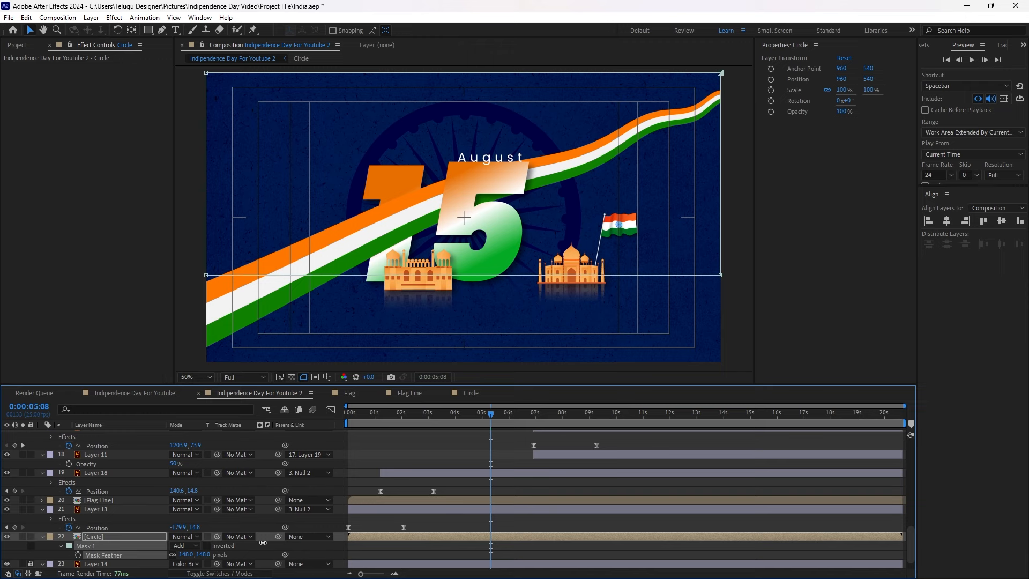
pyautogui.click(411, 457)
pyautogui.moveTo(403, 415); pyautogui.dragTo(302, 422)
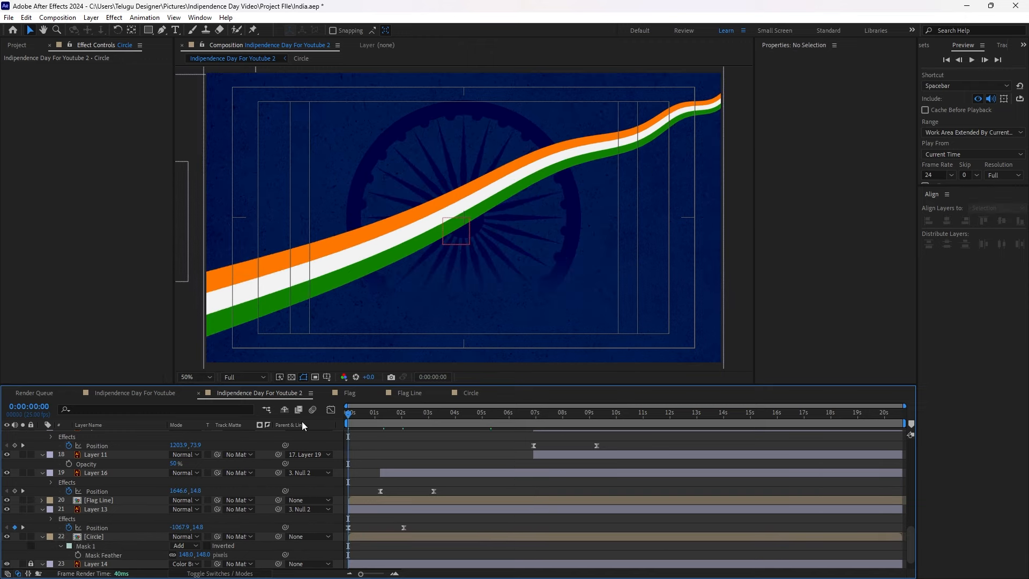
pyautogui.press('space')
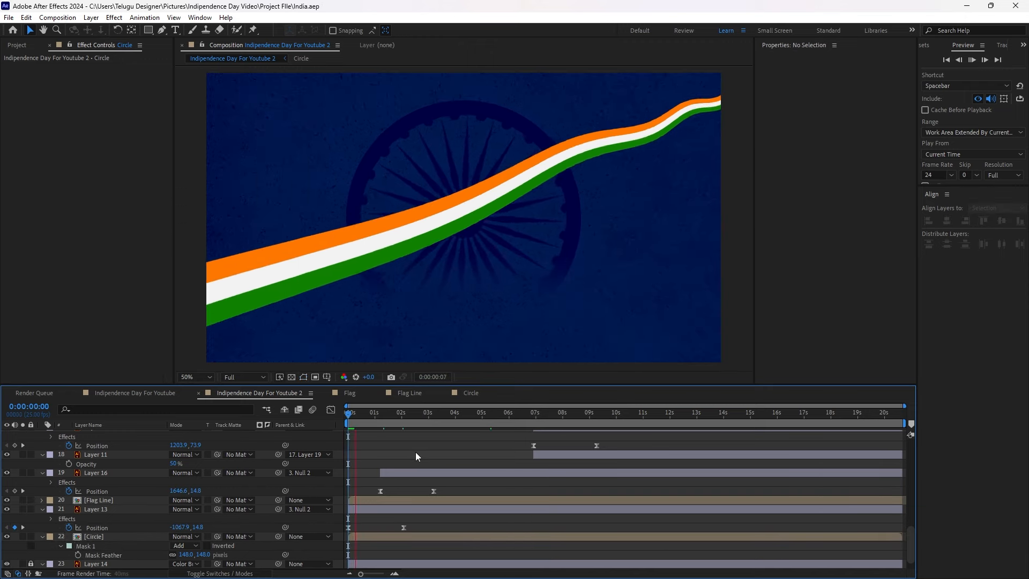